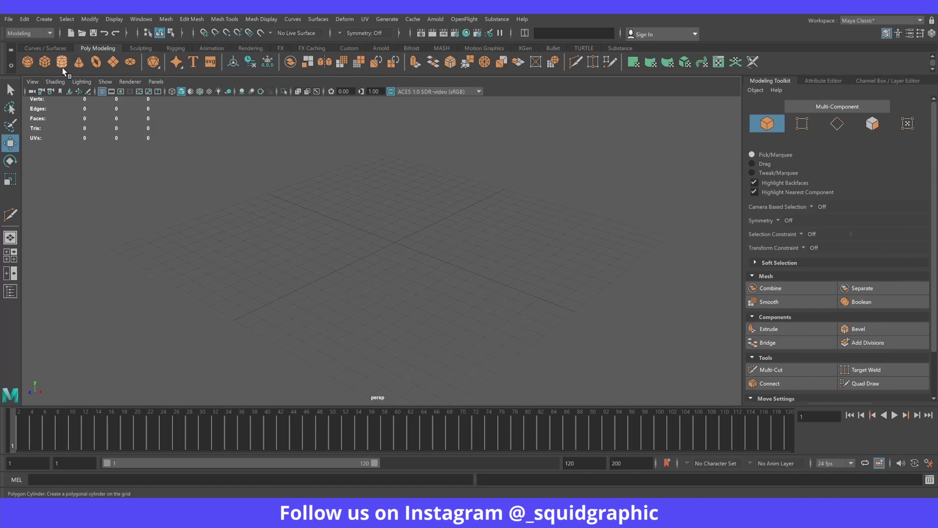
Step: Create a polygon cube and scale it into a tall post
left_click(43, 60)
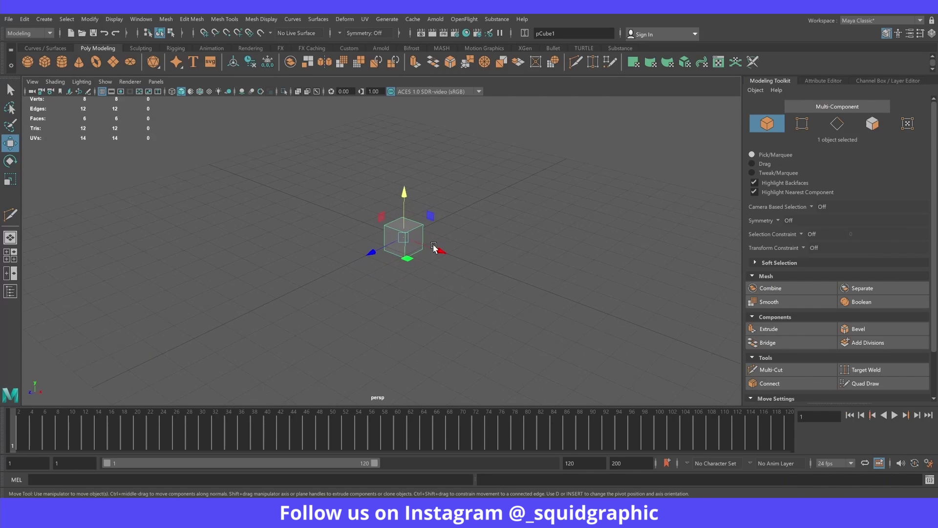
key("r")
mouse_move(404, 197)
left_mouse_down()
mouse_move(404, 172)
mouse_move(367, 198)
left_mouse_up()
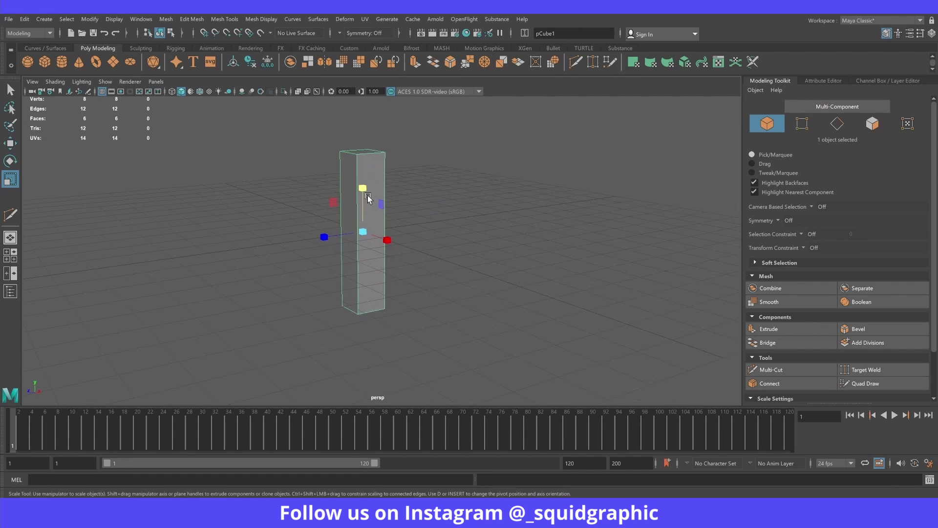
Step: Bevel all the post's edges at Fraction 0.3, then reselect the post in object mode
right_click_drag(367, 198, 357, 165)
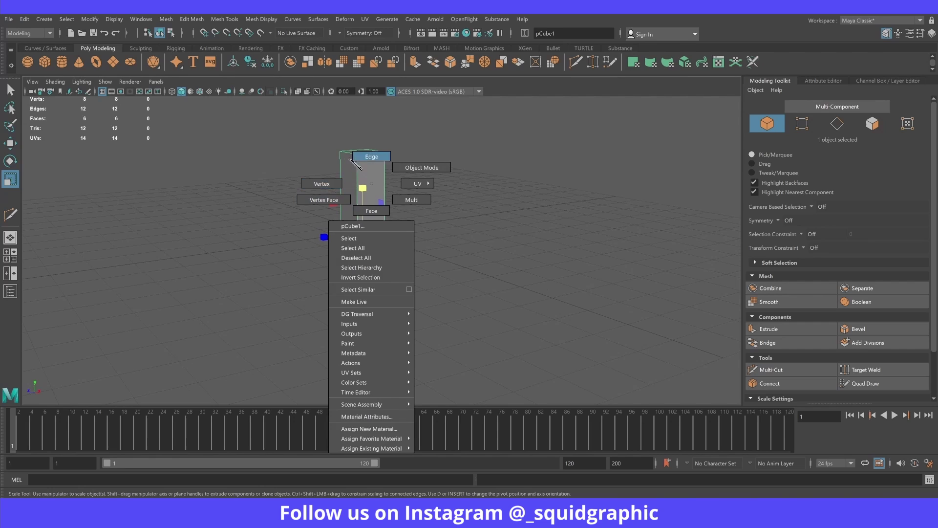
left_click_drag(300, 126, 472, 361)
mouse_move(290, 221)
left_mouse_down("ctrl")
mouse_move(388, 262)
mouse_move(491, 273)
left_mouse_up("ctrl")
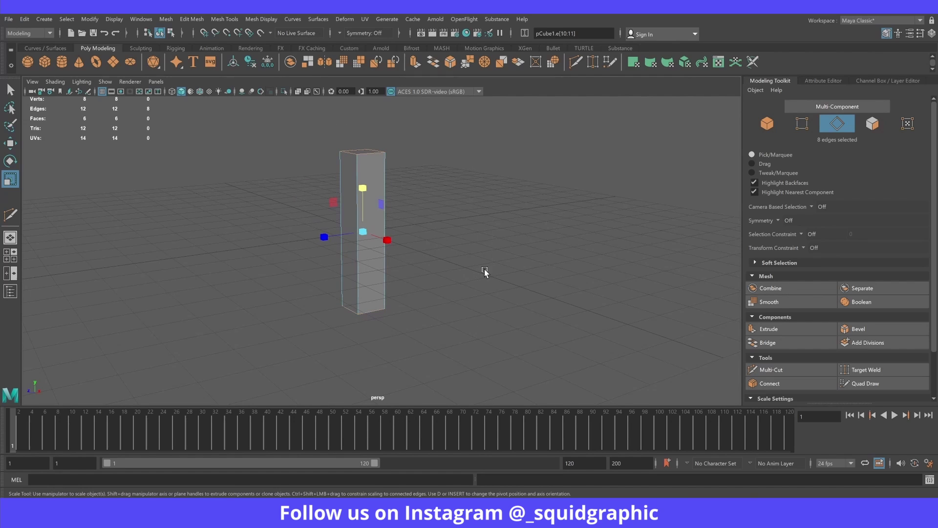
left_click(862, 326)
left_click_drag(112, 126, 124, 137)
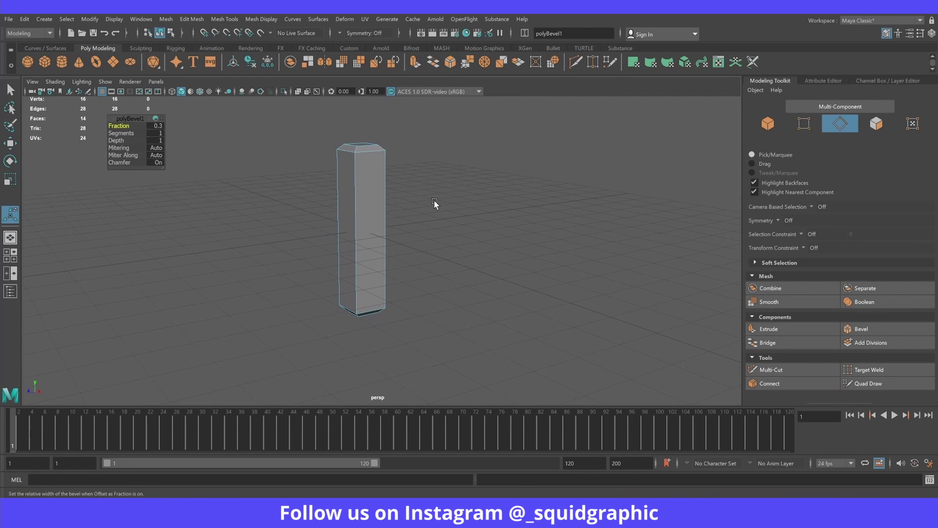
key("F8")
left_click_drag(404, 199, 404, 212, "alt")
left_click(406, 211)
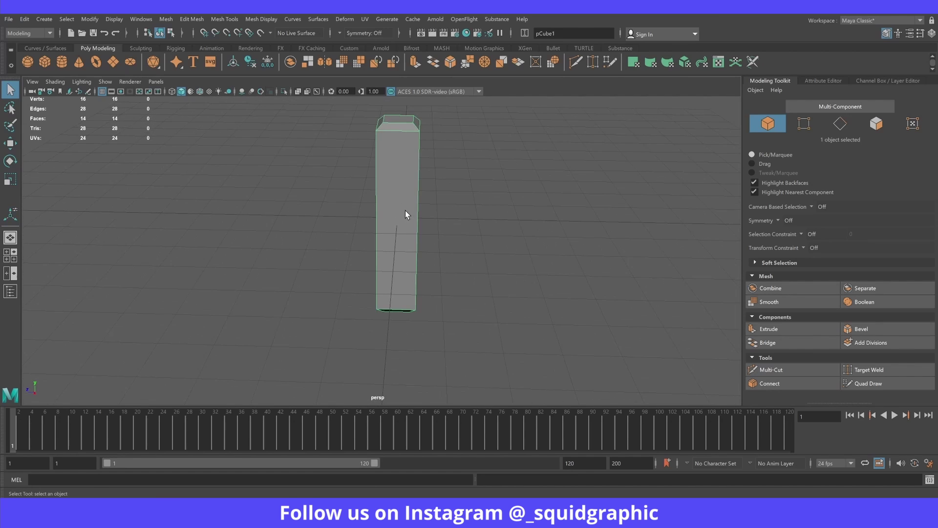
Step: Shorten the post vertically and keep it selected
key("r")
left_click_drag(402, 170, 397, 192)
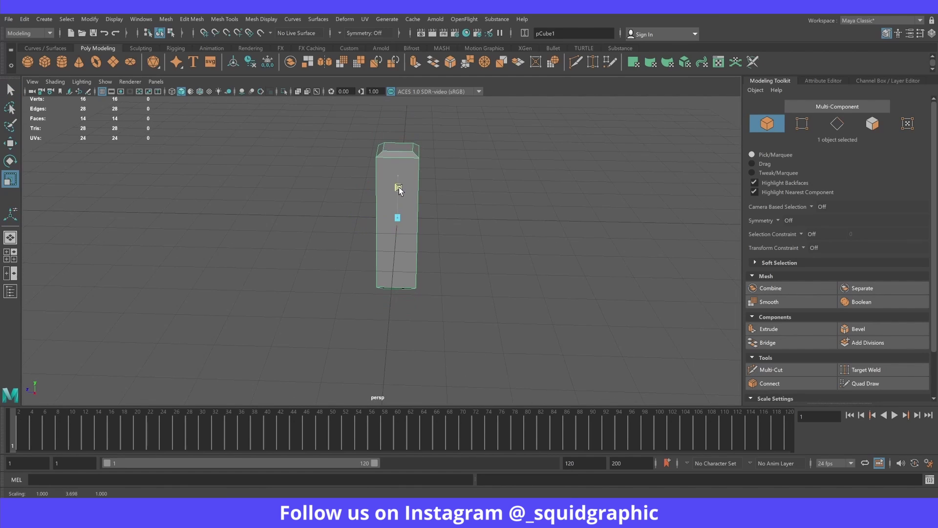
left_click(429, 200)
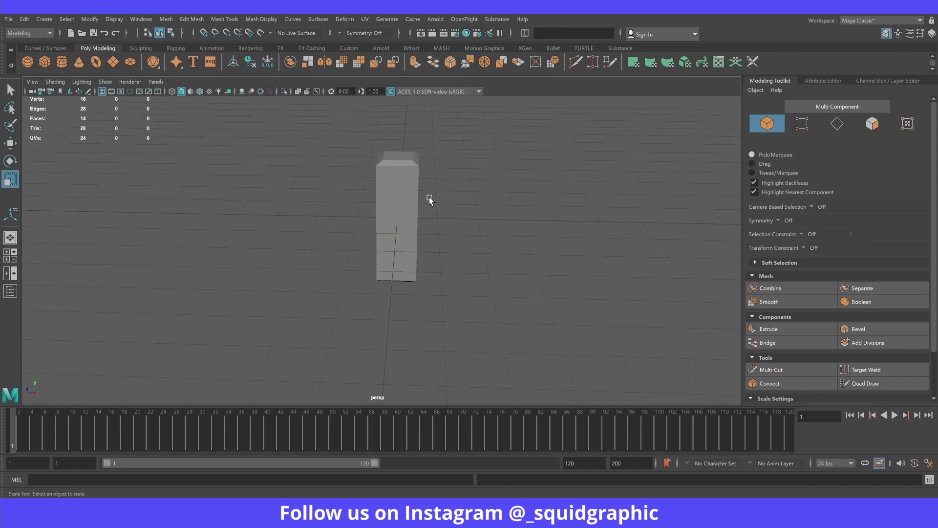
left_click(391, 184)
Step: Create a polygon torus and scale it up uniformly in the top view
left_click(96, 62)
key("space")
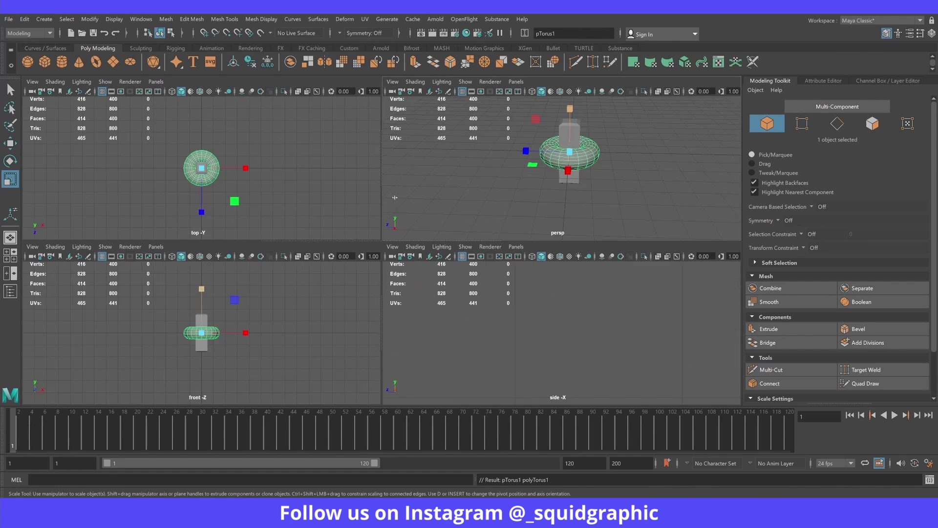
key("space")
mouse_move(378, 260)
left_mouse_down()
mouse_move(394, 258)
mouse_move(372, 264)
left_mouse_up()
key("space")
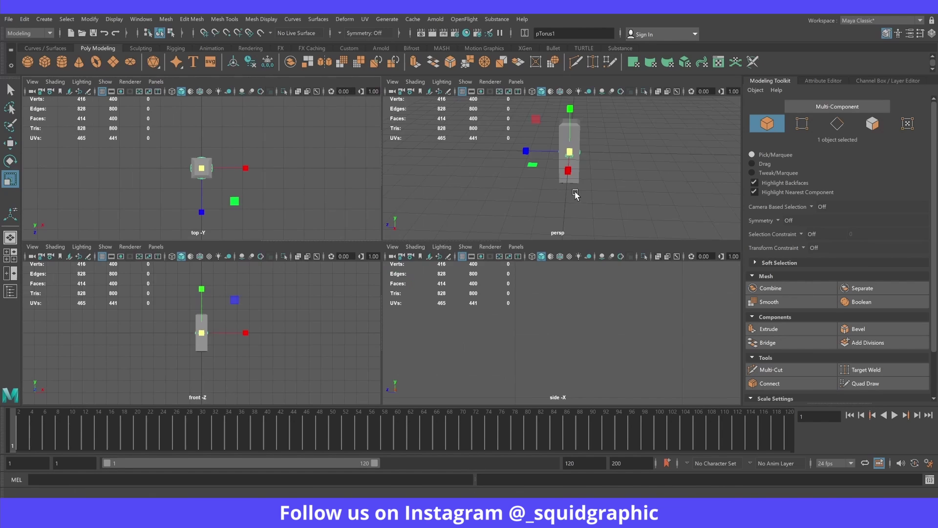
key("space")
Step: Move the torus up to rest on the post's top, checking in the front view
key("w")
left_click_drag(435, 166, 430, 156, "alt")
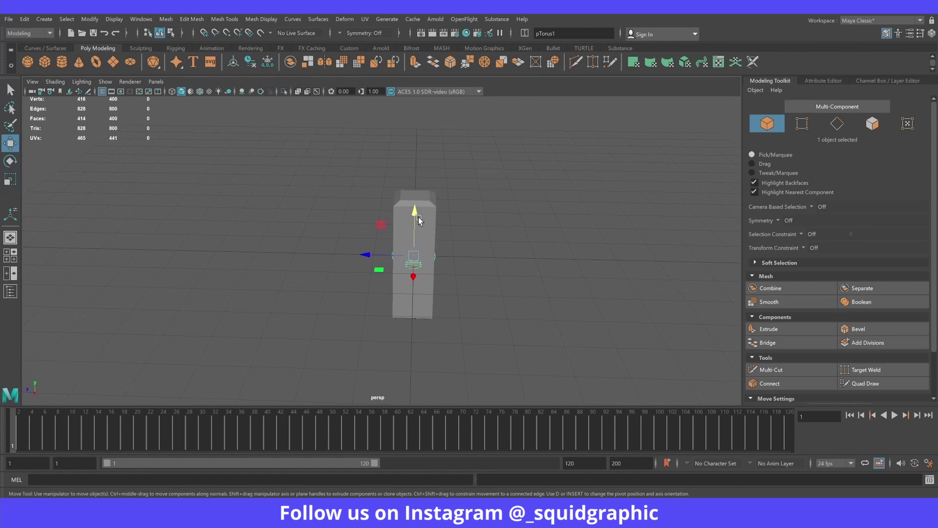
mouse_move(413, 205)
left_mouse_down()
mouse_move(411, 149)
mouse_move(347, 171)
mouse_move(356, 171)
left_mouse_up()
key("r")
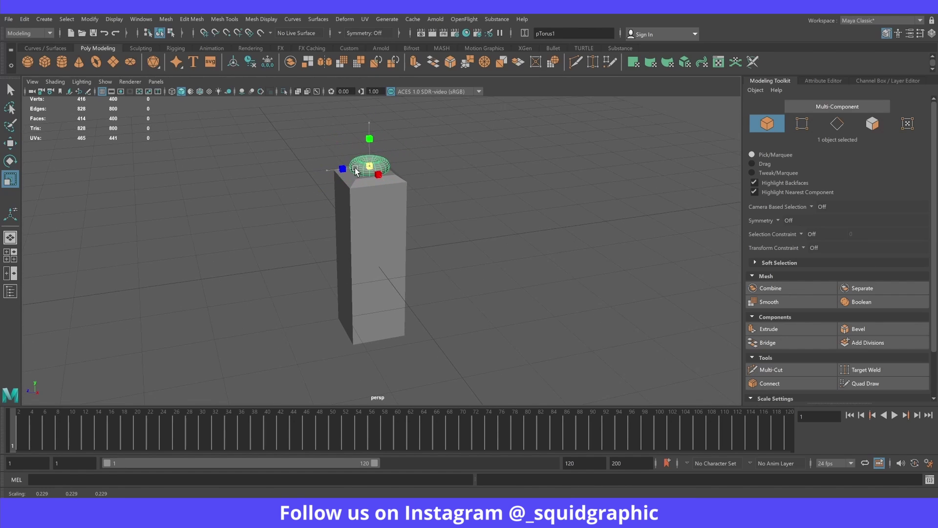
key("space")
key("space")
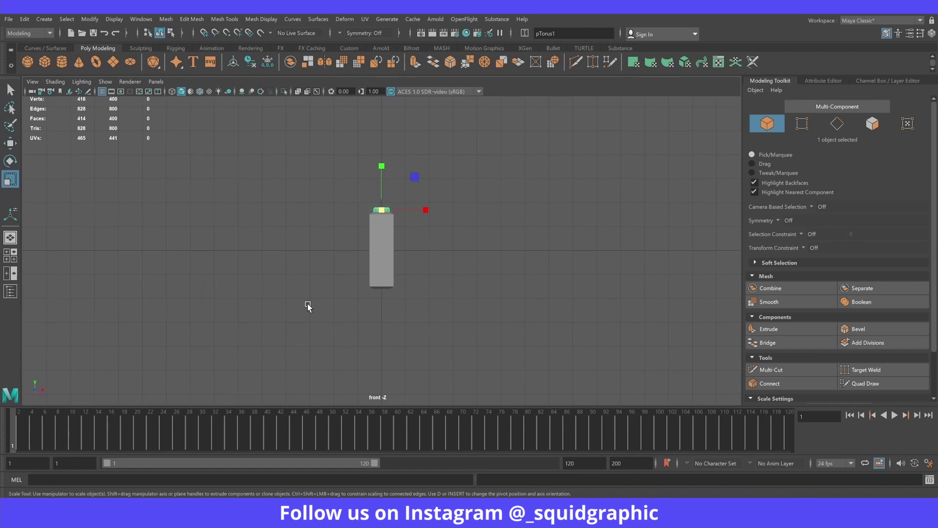
key("f")
key("w")
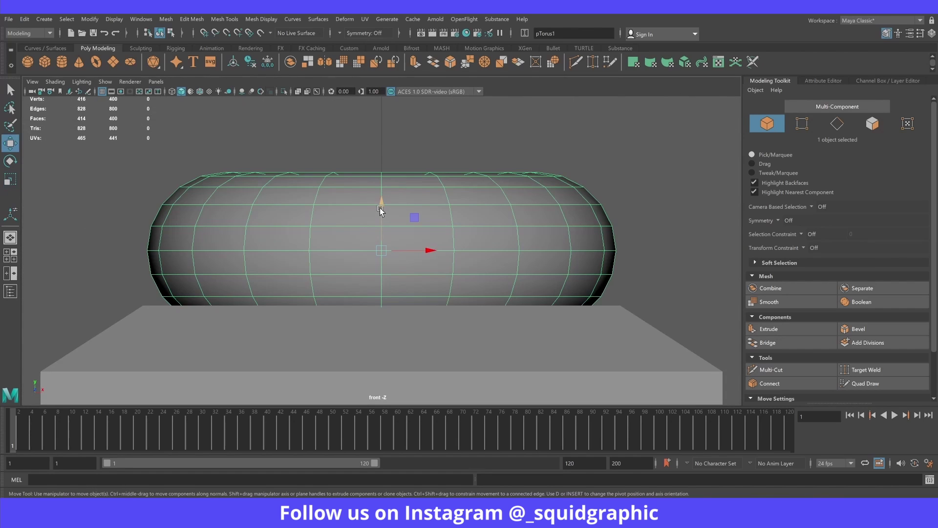
left_click_drag(381, 202, 382, 189)
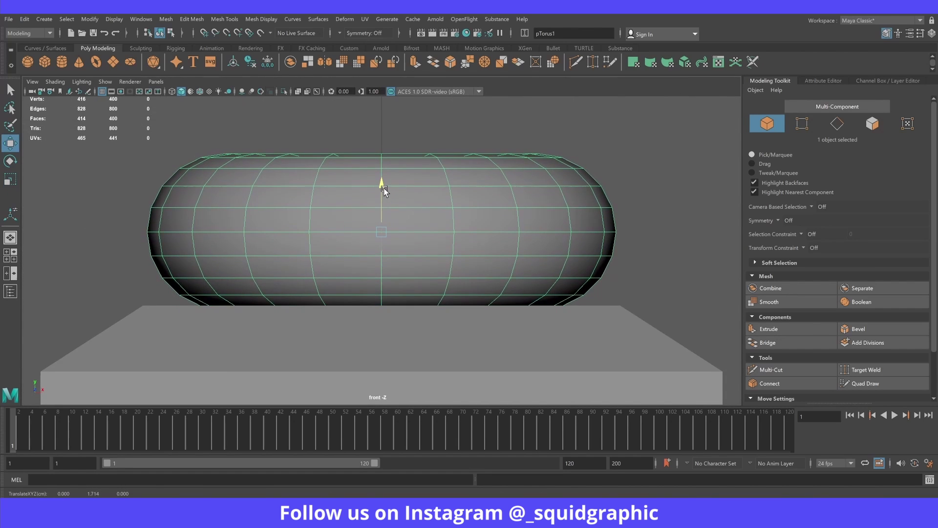
Step: Smooth-preview the torus and return to the perspective view
key("3")
key("space")
key("space")
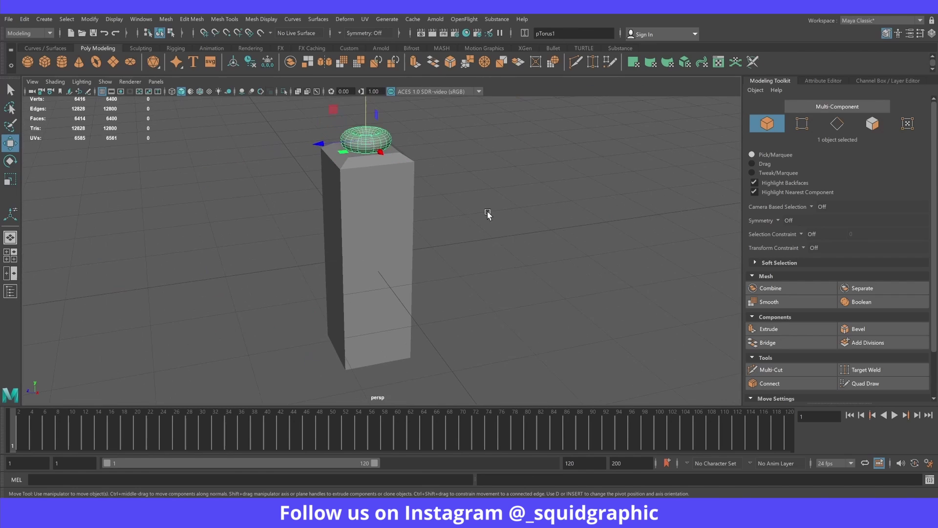
left_click(489, 212)
scroll(415, 252, "up", 2)
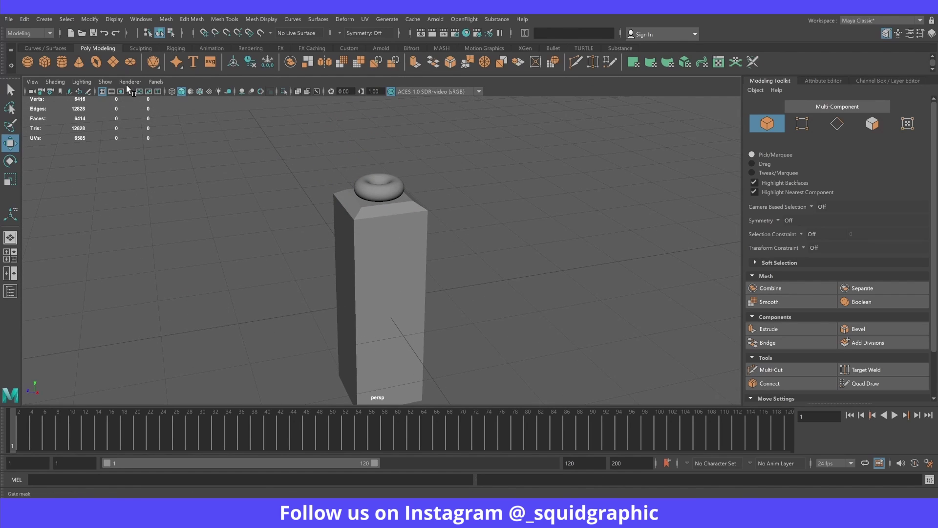
Step: Create a polygon sphere above the post with subdivisions set to 10
left_click(27, 62)
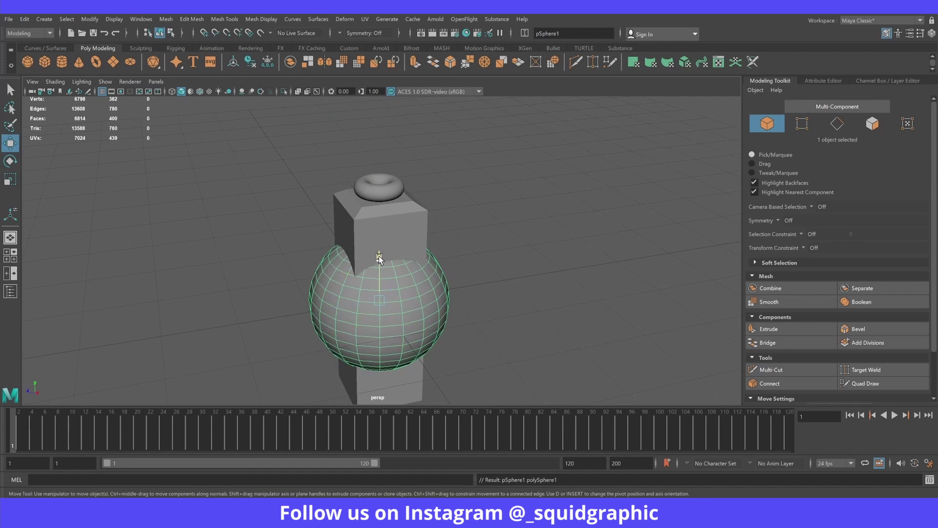
left_click_drag(380, 258, 380, 59)
left_click(822, 80)
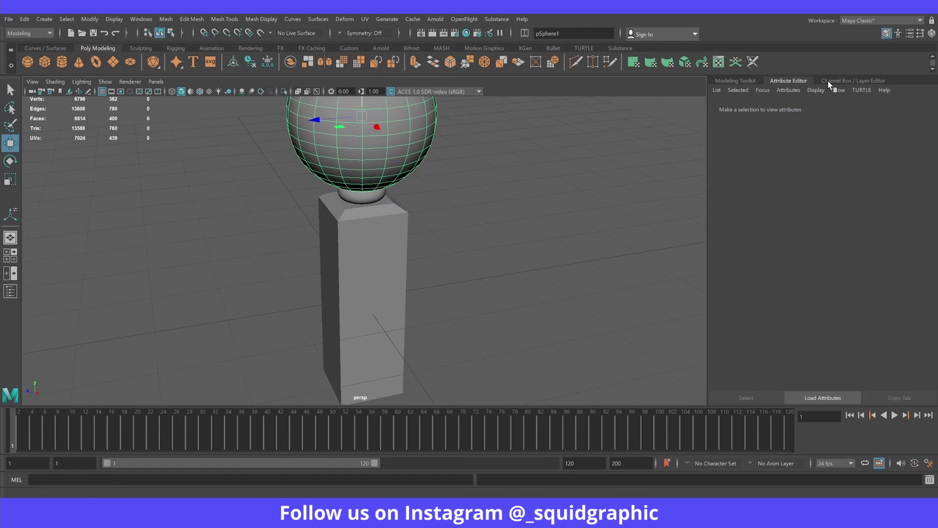
left_click(853, 81)
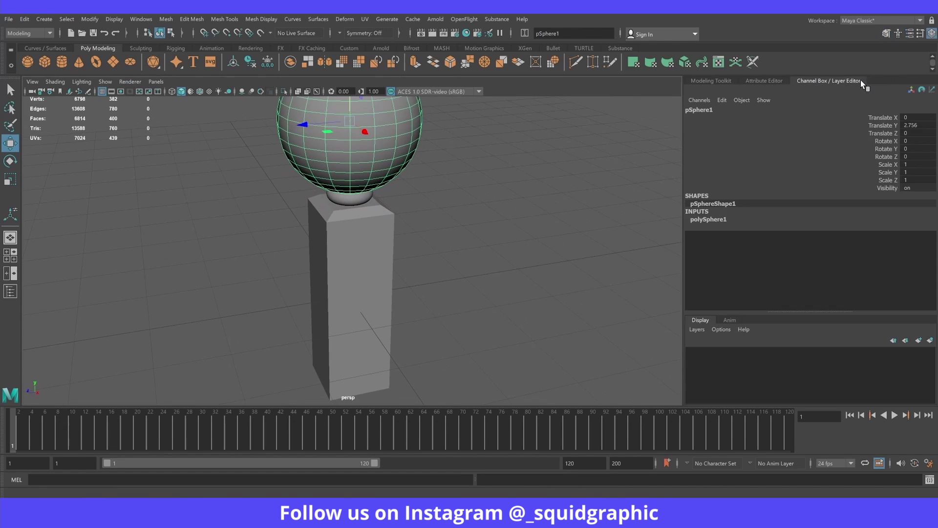
left_click(709, 219)
type("10")
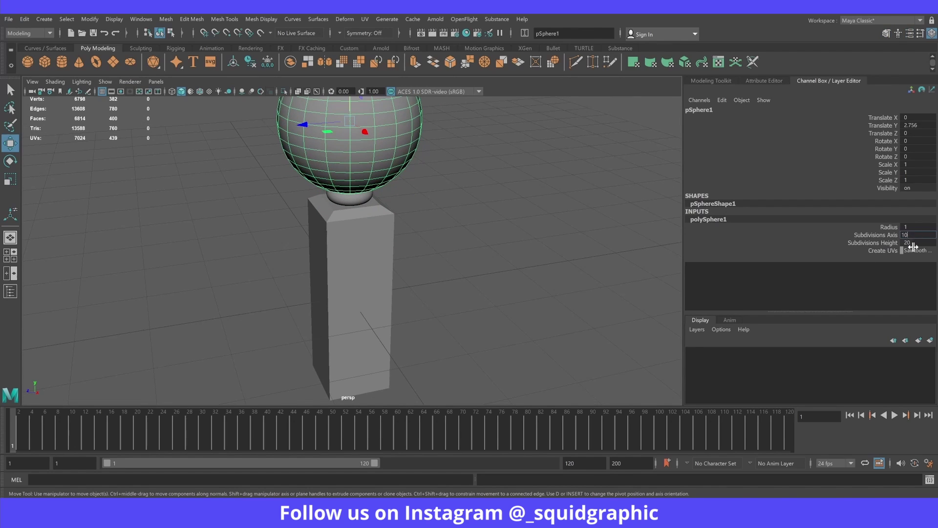
left_click(913, 243)
type("10")
key("Return")
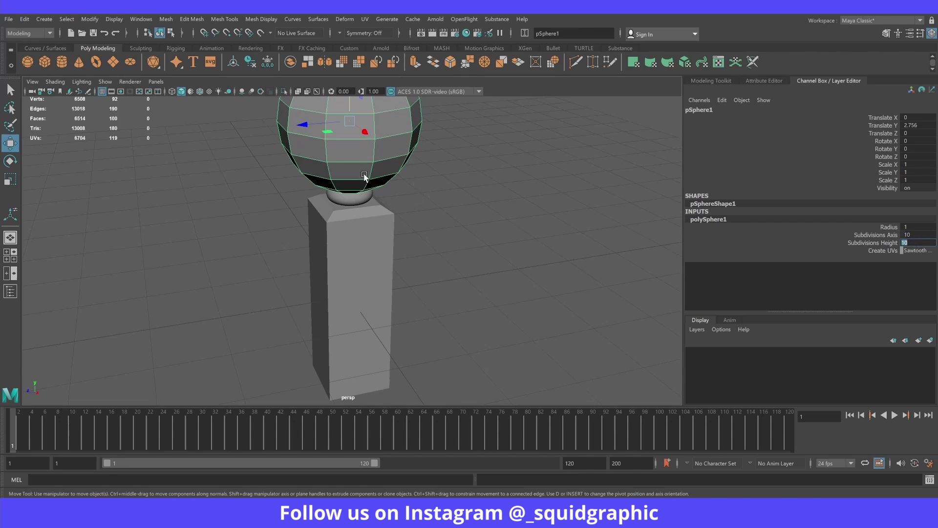
Step: Smooth-preview the sphere, shrink it to about 0.36 and lower it onto the torus
key("3")
scroll(396, 181, "down", 2)
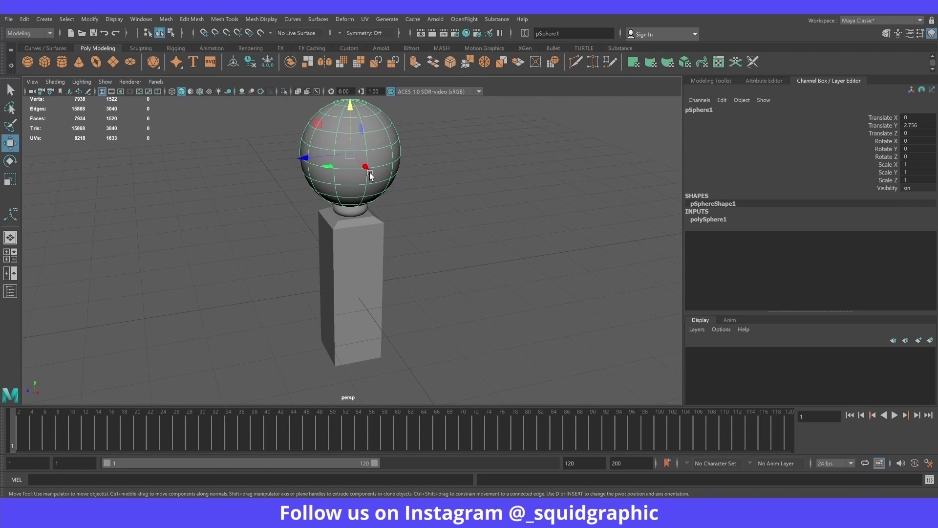
key("r")
left_click_drag(350, 154, 296, 150)
key("w")
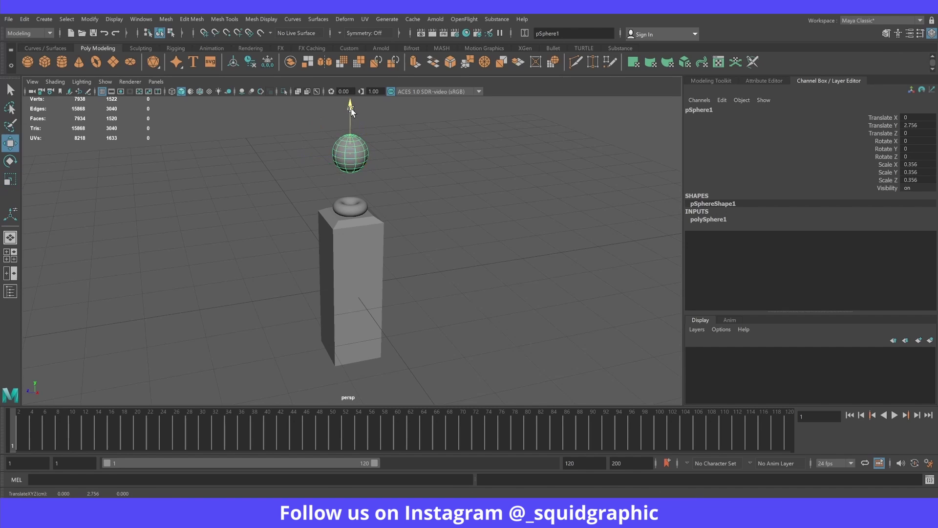
left_click_drag(351, 110, 352, 143)
Step: Create a new polygon cube and stretch it into a long plank
left_click(395, 234)
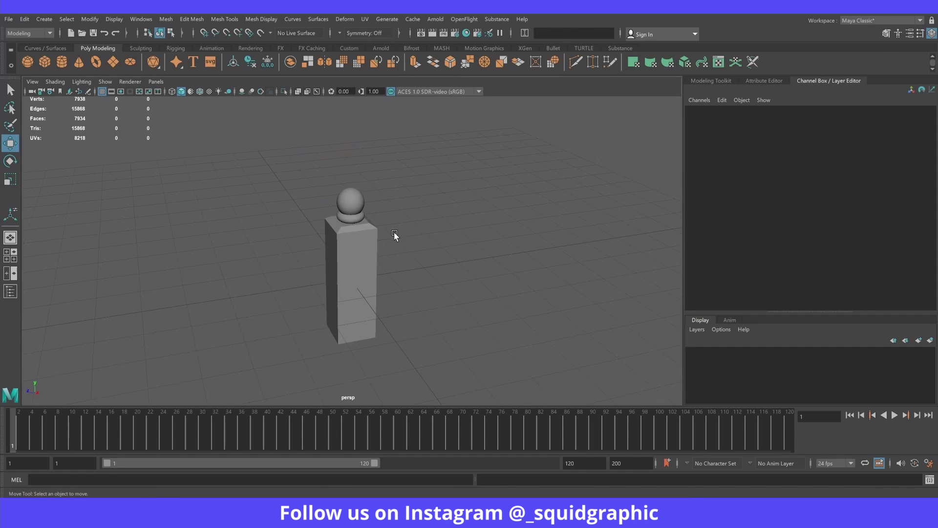
mouse_move(395, 235)
left_mouse_down("alt")
mouse_move(411, 248)
mouse_move(306, 235)
left_mouse_up("alt")
left_click(45, 62)
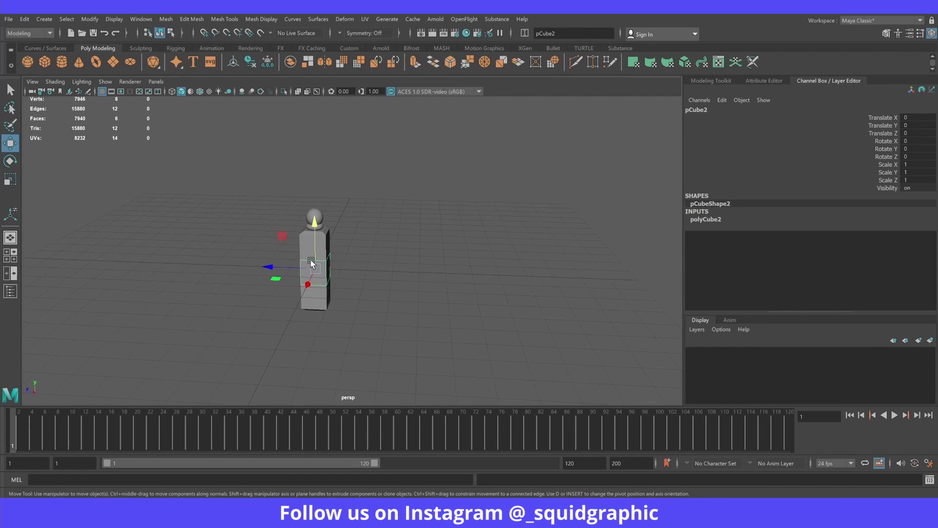
key("r")
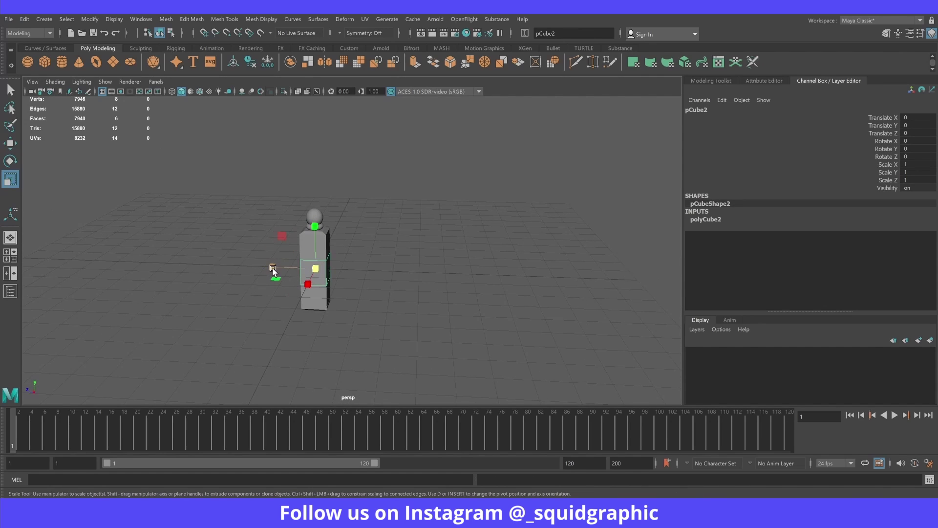
left_click_drag(273, 270, 96, 237)
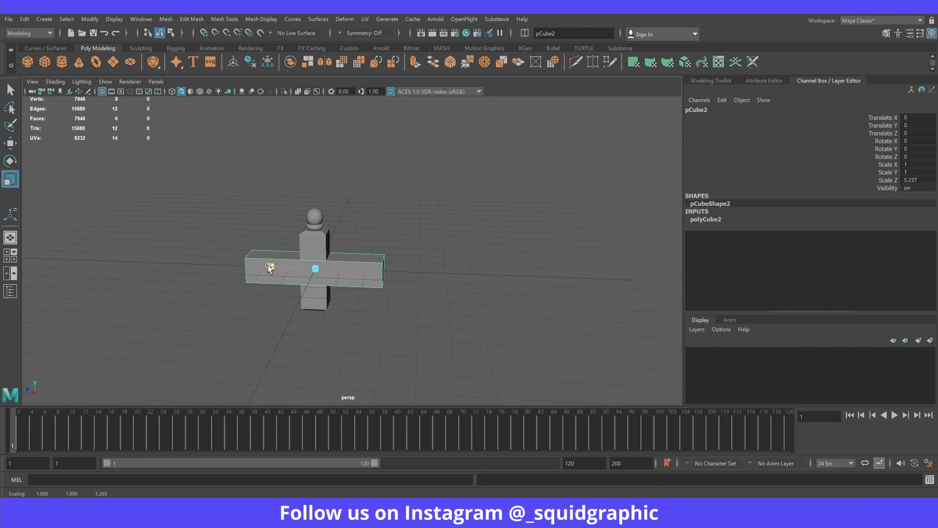
mouse_move(268, 265)
left_mouse_down()
mouse_move(386, 265)
mouse_move(389, 251)
mouse_move(412, 272)
mouse_move(366, 227)
mouse_move(331, 212)
mouse_move(329, 220)
left_mouse_up()
Step: Lengthen the plank further so it extends from the post's side
key("w")
key("r")
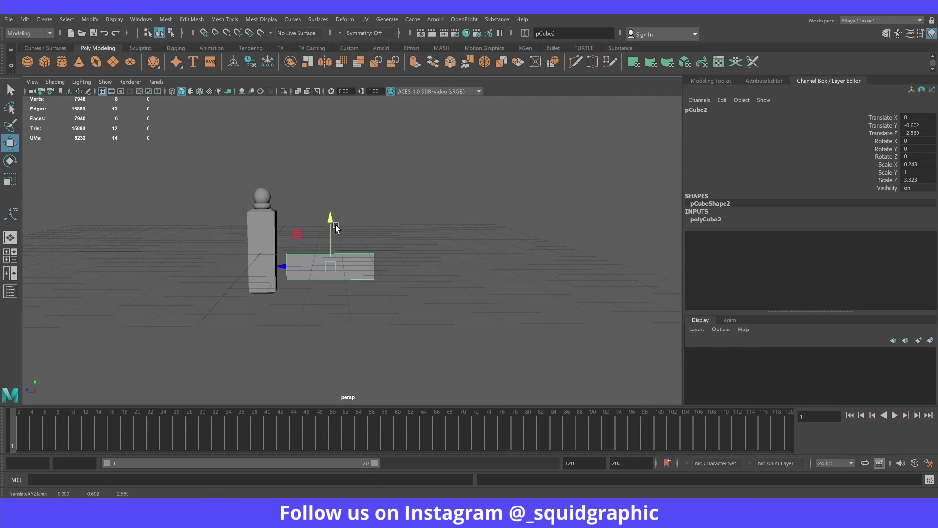
mouse_move(290, 269)
left_mouse_down()
mouse_move(263, 269)
mouse_move(294, 269)
left_mouse_up()
key("w")
key("4")
key("5")
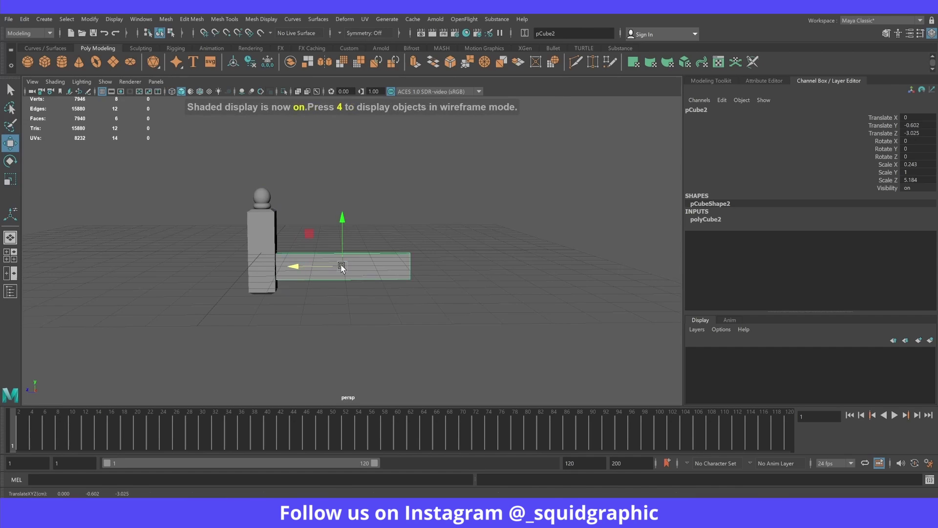
scroll(342, 267, "up", 2)
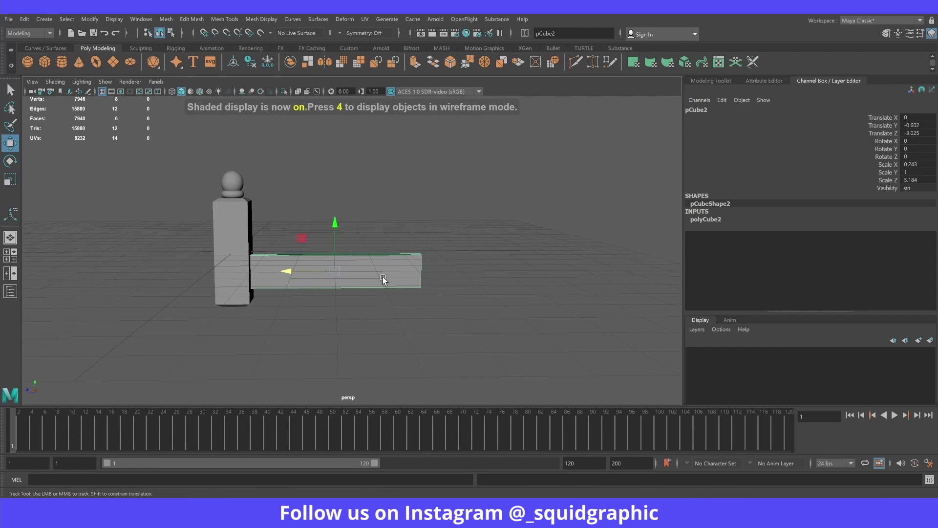
middle_click_drag(379, 272, 348, 282, "alt")
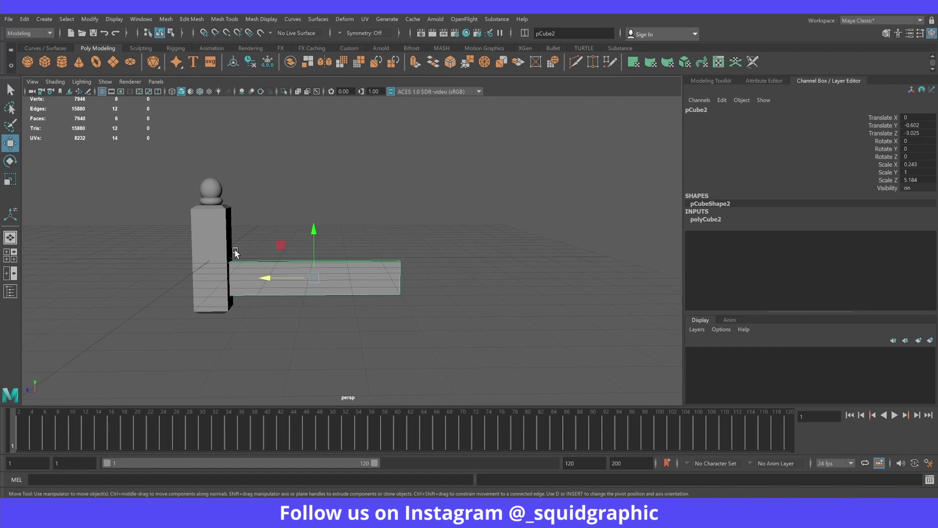
middle_click_drag(228, 243, 300, 229, "alt")
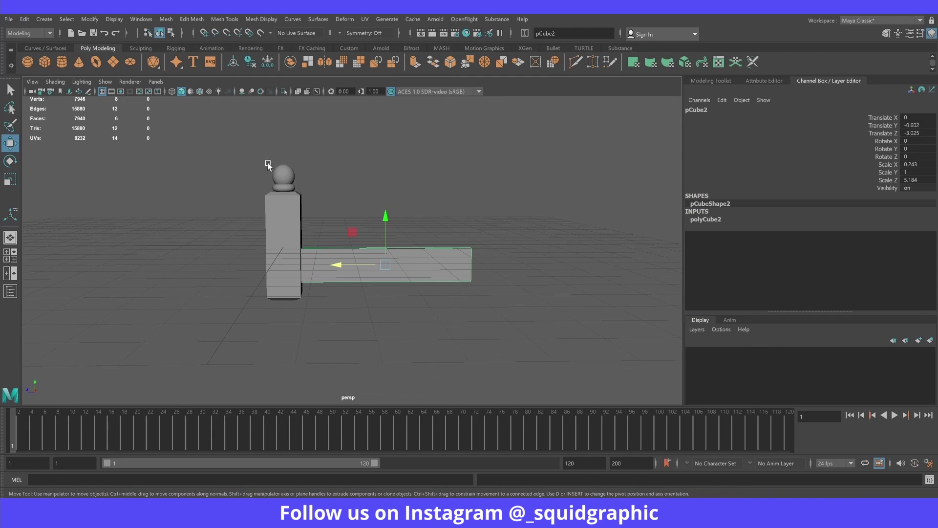
left_click(284, 189)
Step: Duplicate the top torus ring and move the copy below the post's base
key("ctrl+d")
key("space")
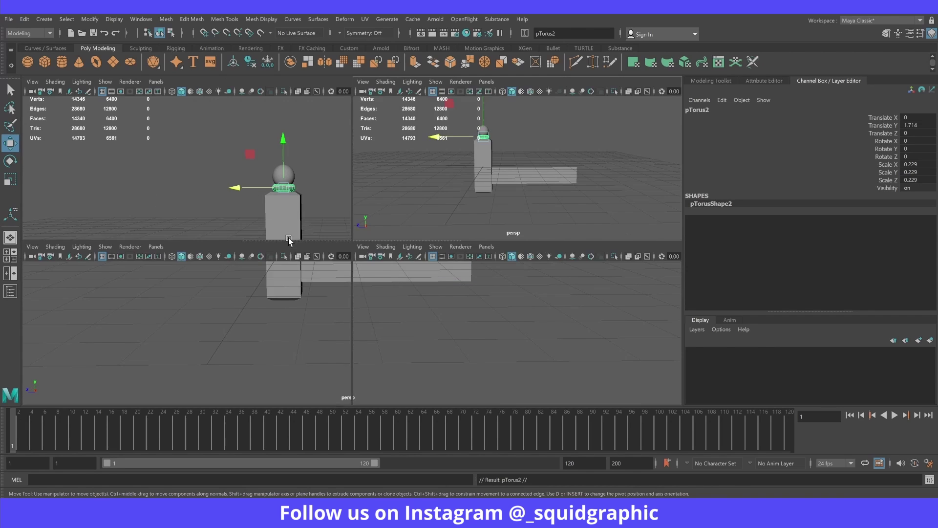
key("space")
scroll(349, 308, "up", 3)
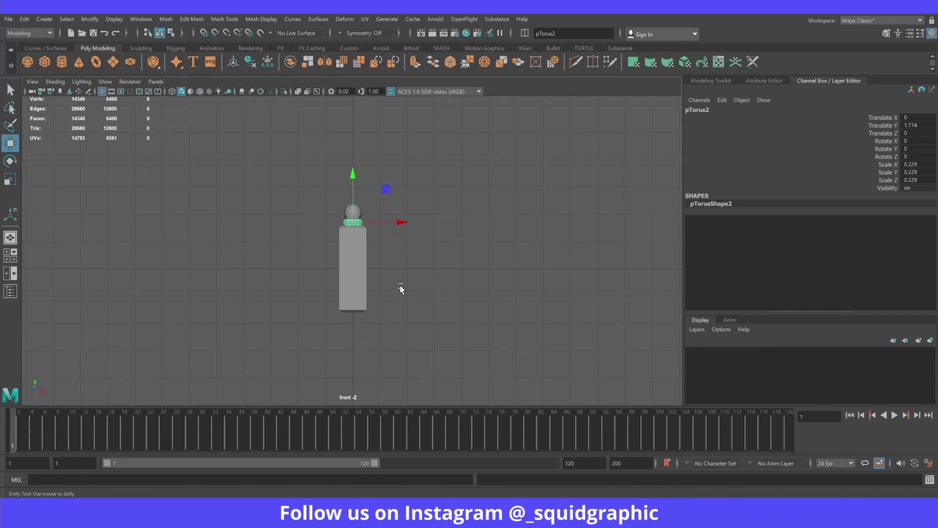
left_click_drag(352, 161, 352, 167)
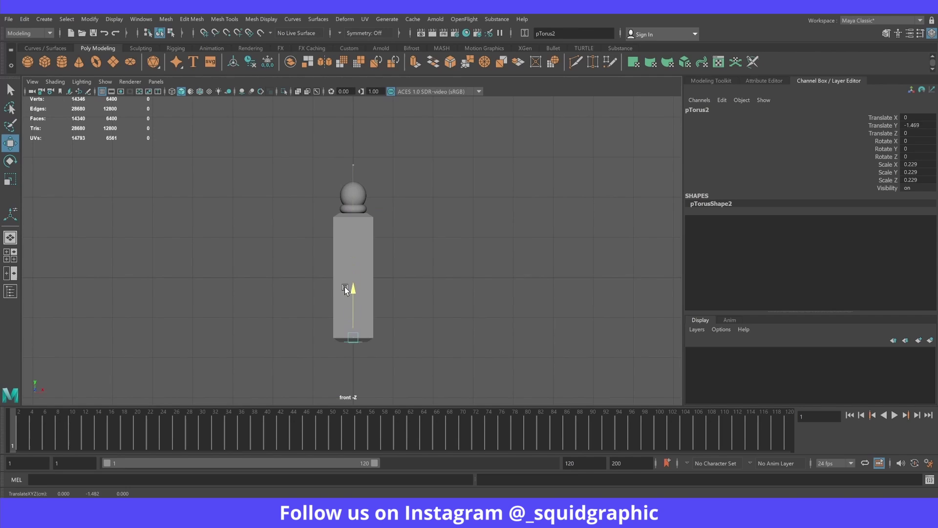
left_click_drag(345, 290, 346, 299)
Step: Duplicate the sphere finial, move it under the post and squash it vertically
left_click(358, 196)
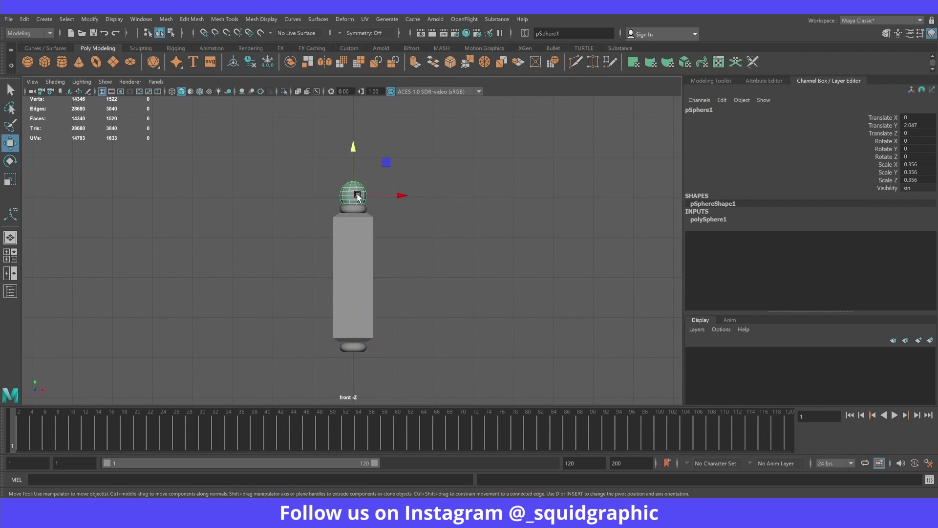
key("ctrl+d")
left_click_drag(355, 151, 359, 313)
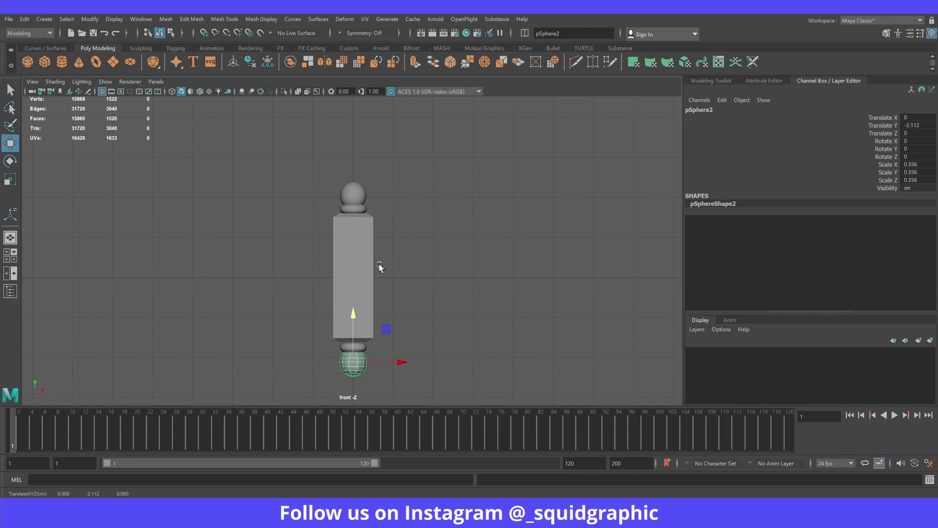
left_click(408, 221)
left_click(369, 370)
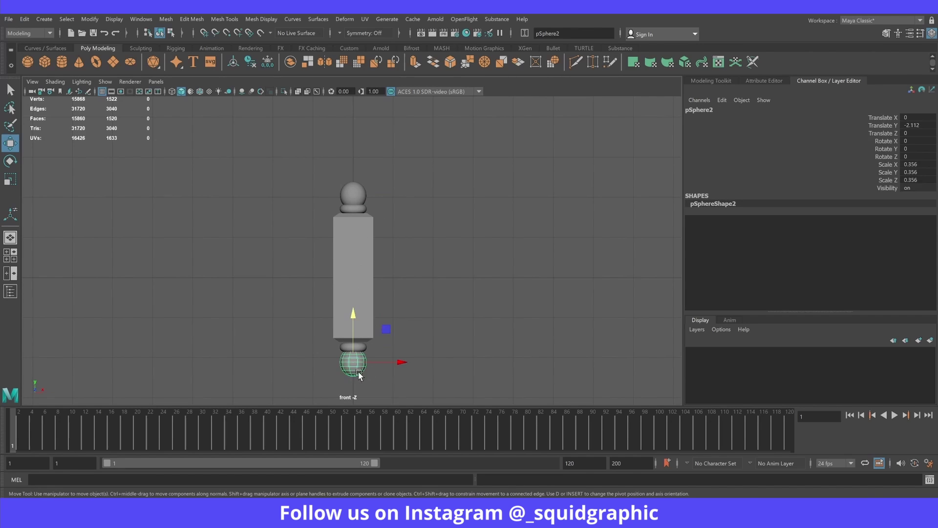
middle_click_drag(372, 364, 374, 305, "alt")
scroll(373, 293, "up", 2)
scroll(362, 286, "up", 2)
key("r")
mouse_move(351, 263)
left_mouse_down()
mouse_move(350, 275)
mouse_move(352, 258)
left_mouse_up()
key("w")
Step: Raise the bottom ring to meet the post, then return to an angled perspective view
left_click(362, 292)
scroll(611, 326, "up", 2)
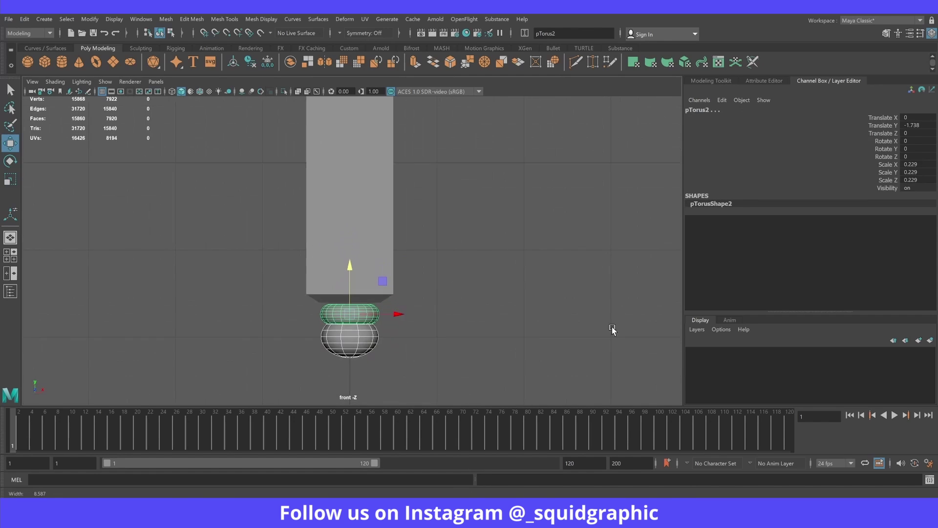
scroll(329, 293, "up", 2)
left_click_drag(348, 282, 350, 279)
key("space")
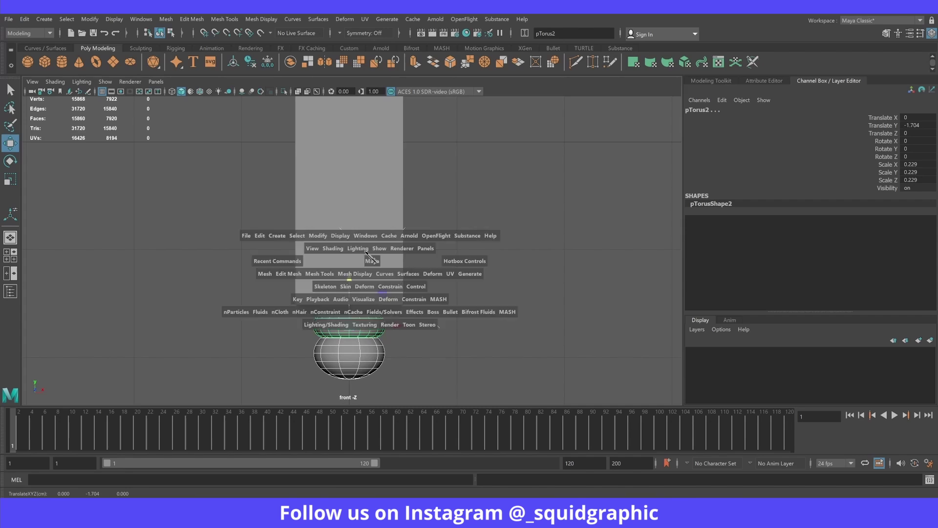
key("space")
left_click(404, 232)
mouse_move(404, 232)
left_mouse_down("alt")
mouse_move(363, 237)
mouse_move(389, 237)
mouse_move(376, 243)
left_mouse_up("alt")
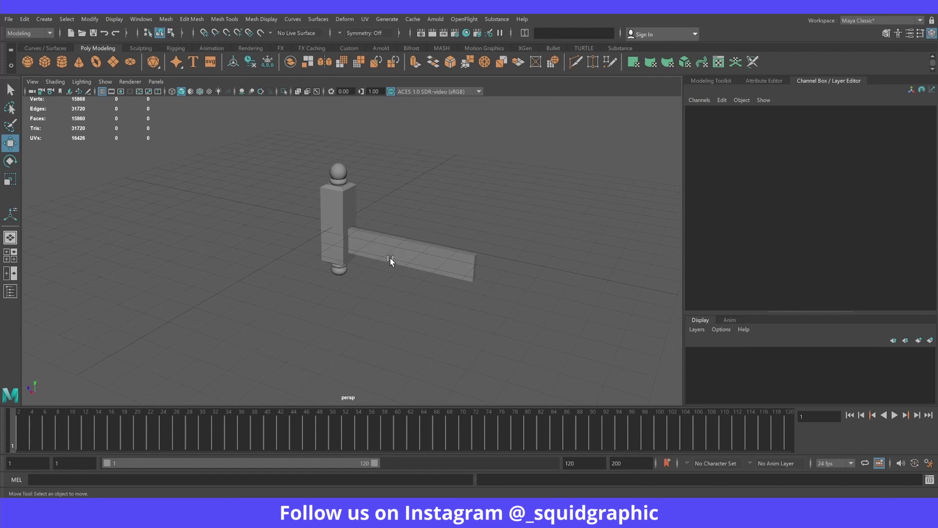
Step: Bevel the rail plank's edges at Fraction 0.5 with the Modeling Toolkit
left_click(390, 257)
left_click_drag(440, 247, 386, 268, "alt")
mouse_move(386, 269)
right_mouse_down("alt")
mouse_move(436, 232)
mouse_move(676, 219)
right_mouse_up("alt")
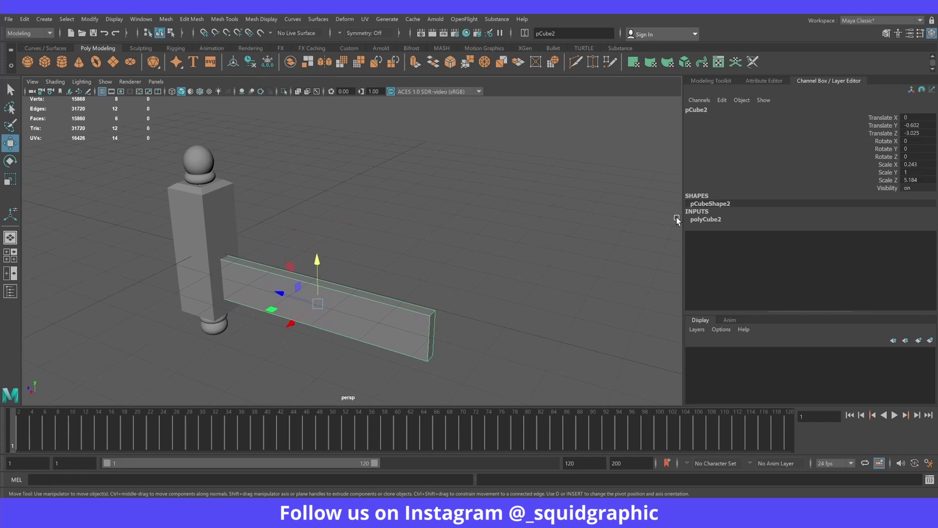
left_click(763, 78)
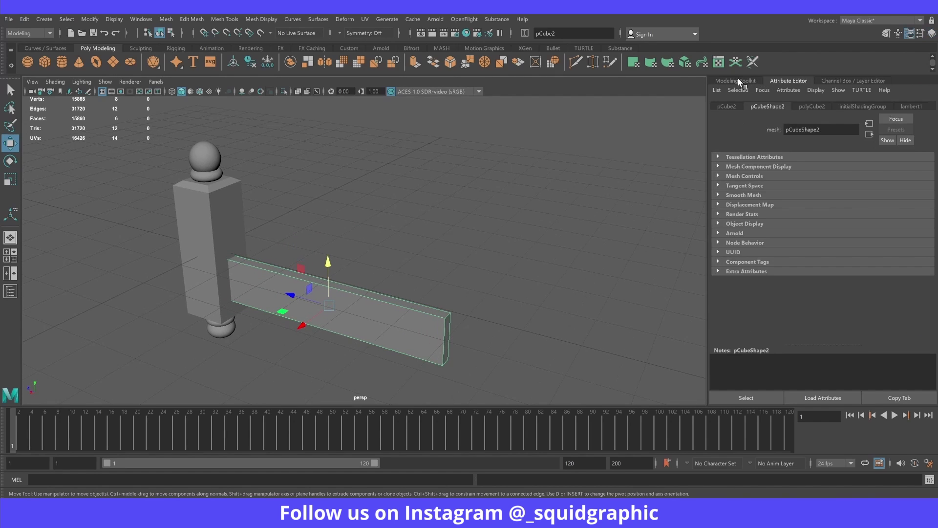
left_click(863, 329)
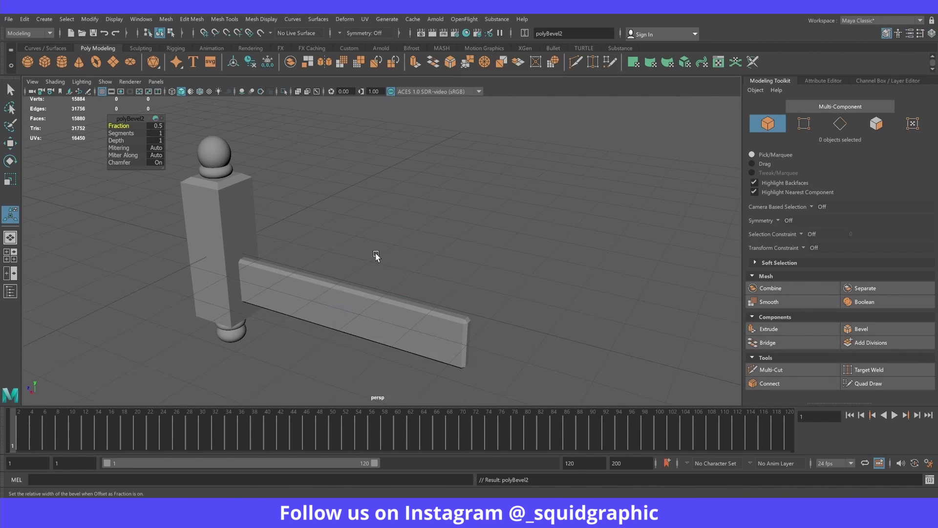
mouse_move(377, 257)
left_mouse_down("alt")
mouse_move(312, 232)
mouse_move(348, 232)
left_mouse_up("alt")
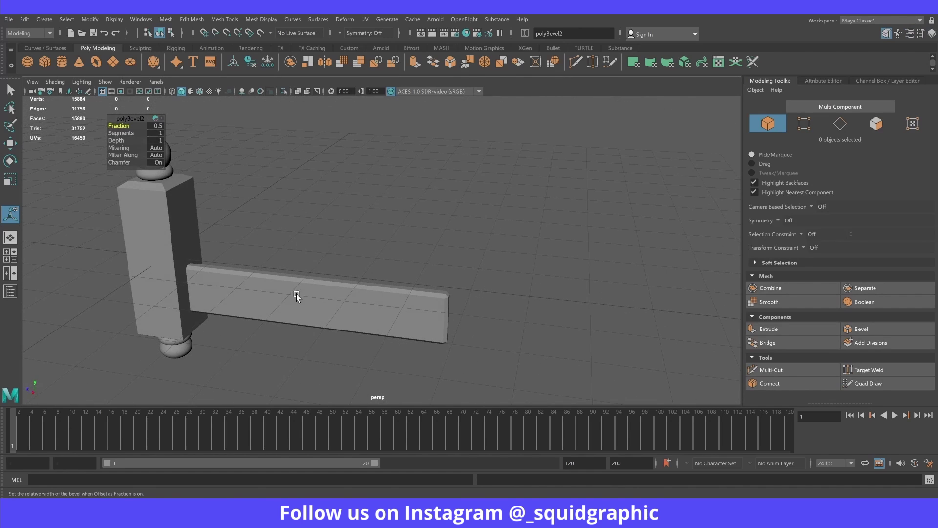
Step: Soft-select the rail's front face with a smaller falloff and nudge it along the rail
right_click_drag(297, 295, 307, 289)
left_click(337, 308)
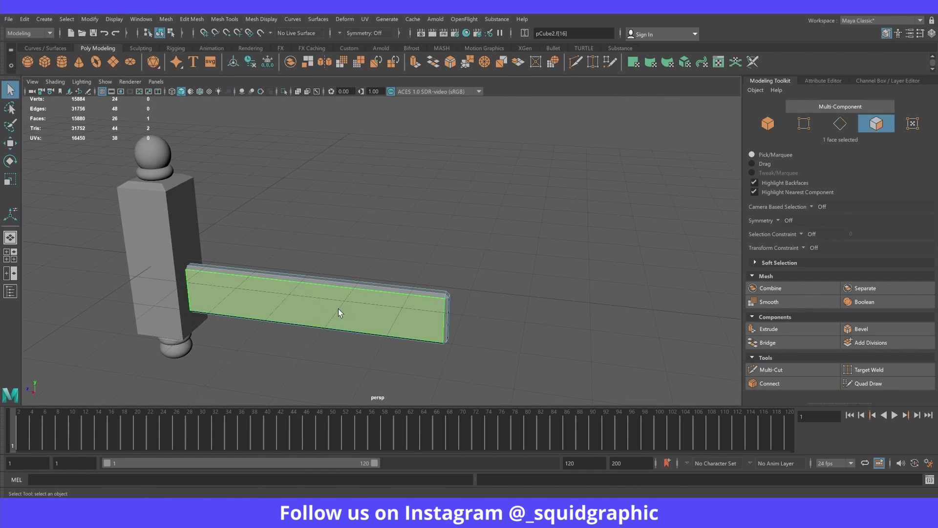
key("b")
key("w")
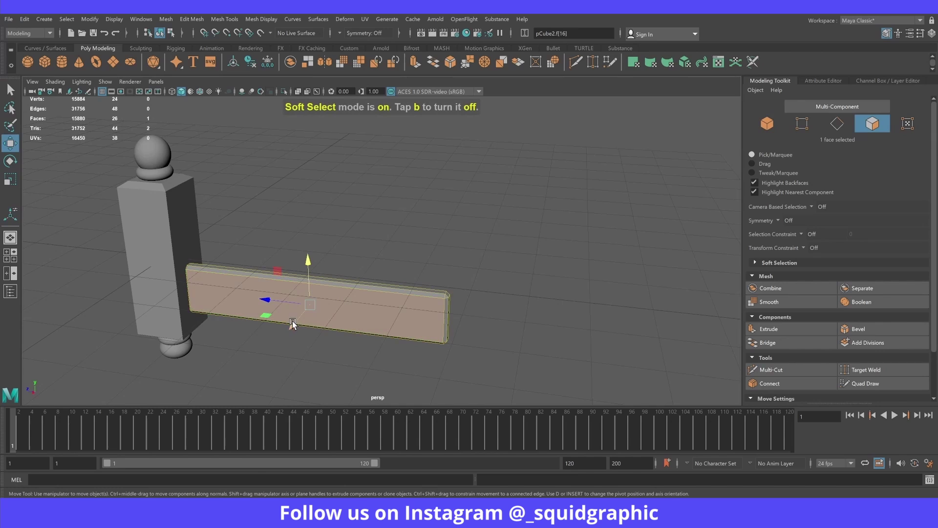
left_click_drag(292, 324, 92, 301)
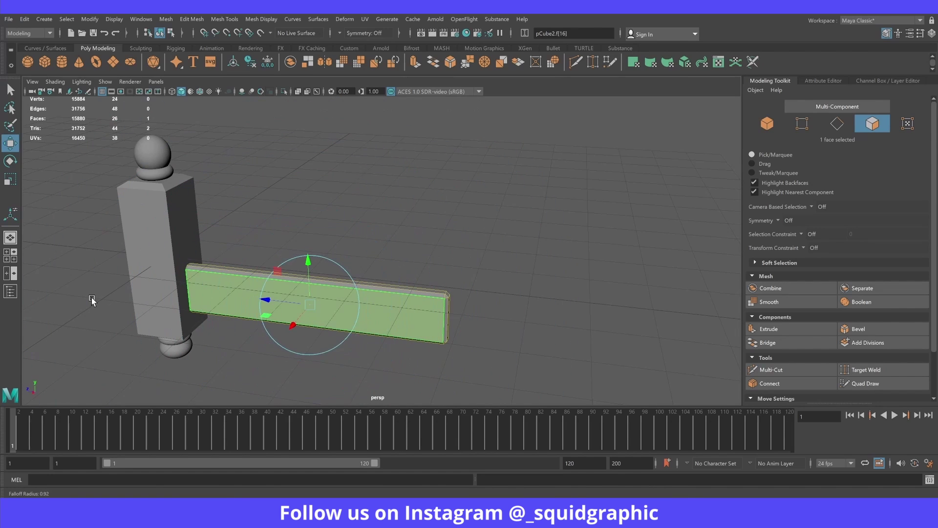
left_click_drag(289, 328, 294, 327)
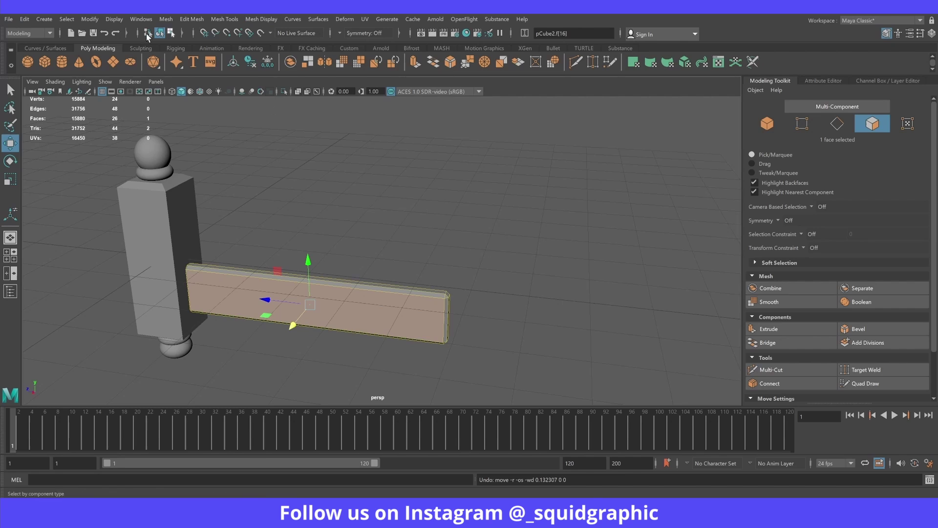
left_click(8, 90)
left_click(226, 19)
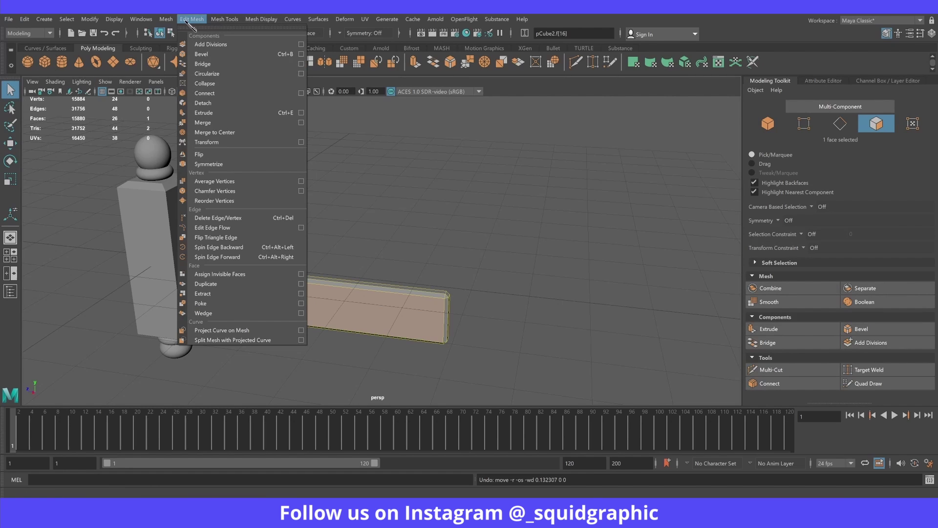
mouse_move(224, 19)
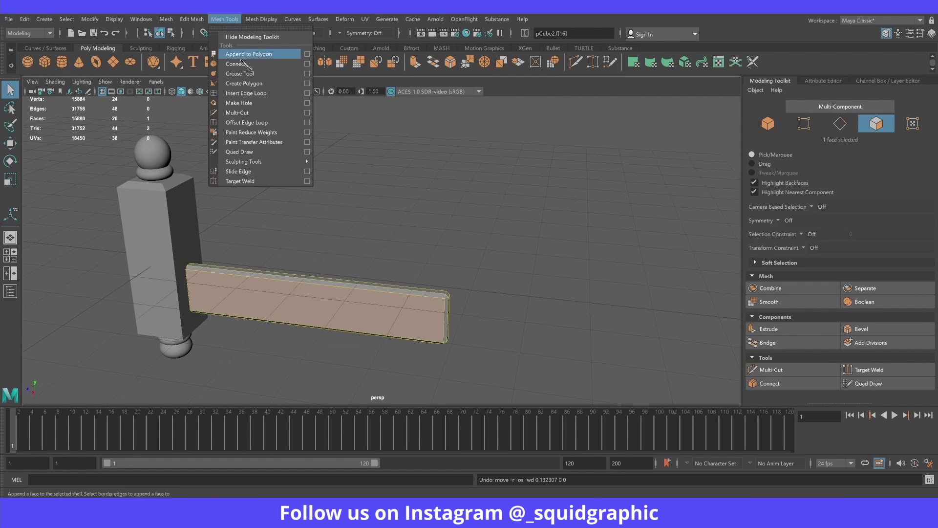
Step: Insert two evenly spaced edge loops across the rail
left_click(307, 93)
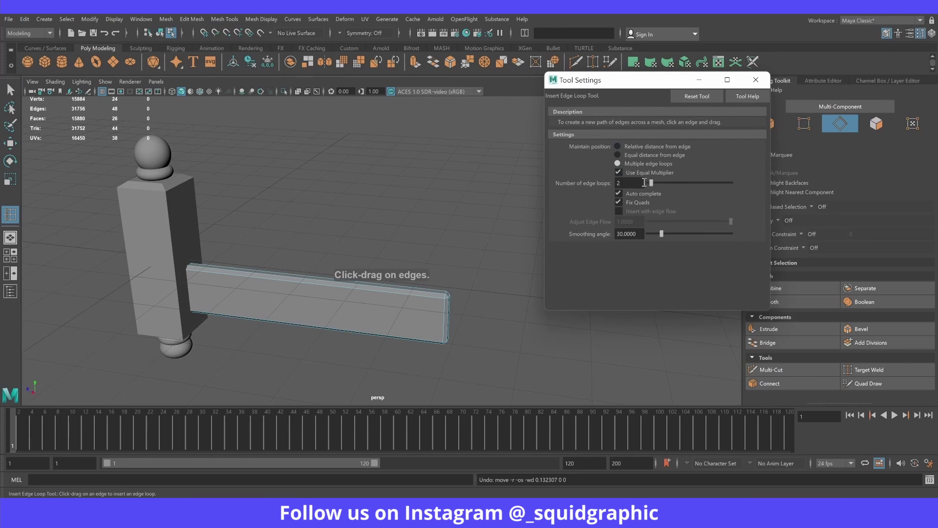
left_click(339, 286)
left_click(335, 289)
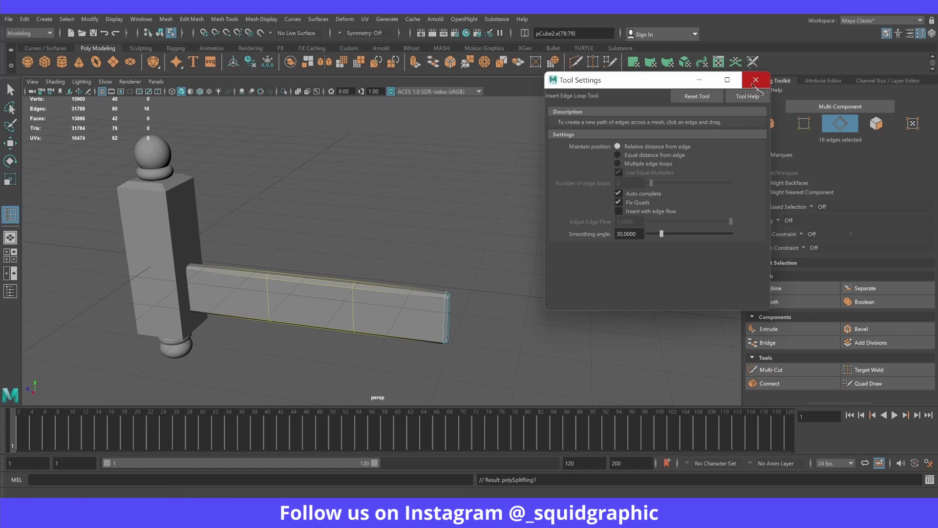
left_click(756, 79)
key("q")
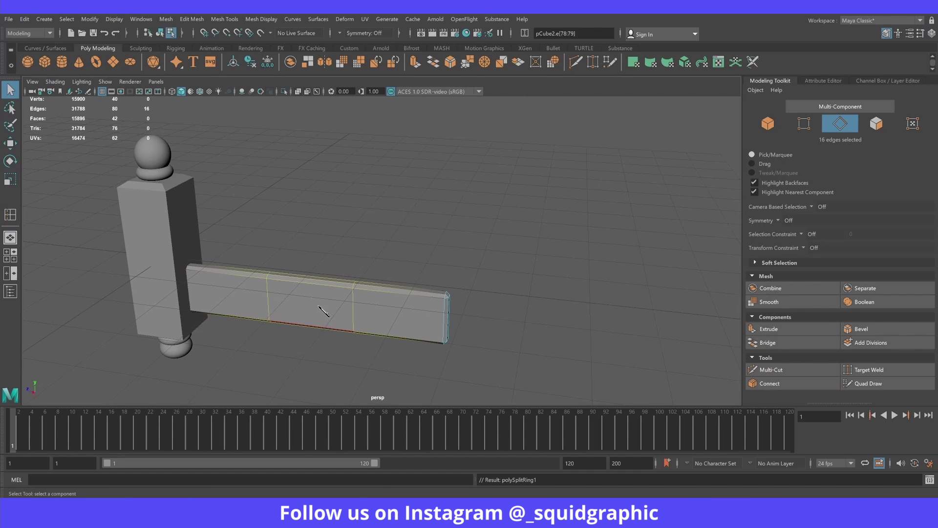
Step: Select the rail's middle face, toggle smooth preview, then reselect the whole rail
right_click_drag(319, 306, 313, 303)
left_click(314, 304)
key("w")
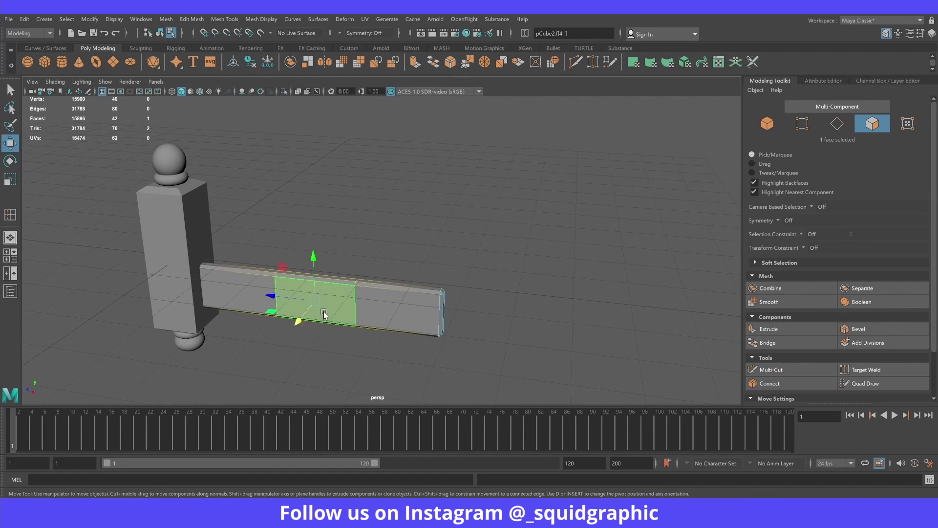
mouse_move(323, 311)
left_mouse_down("alt")
mouse_move(314, 287)
mouse_move(298, 313)
left_mouse_up("alt")
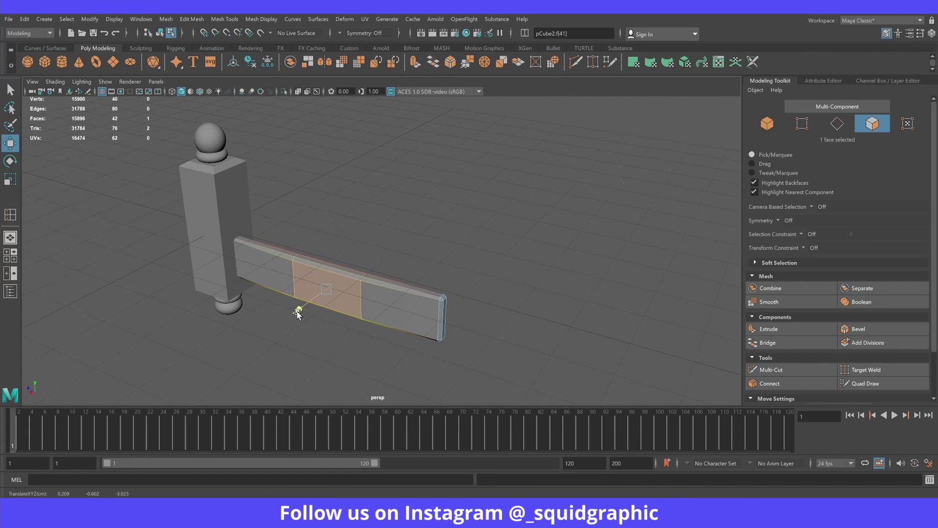
key("3")
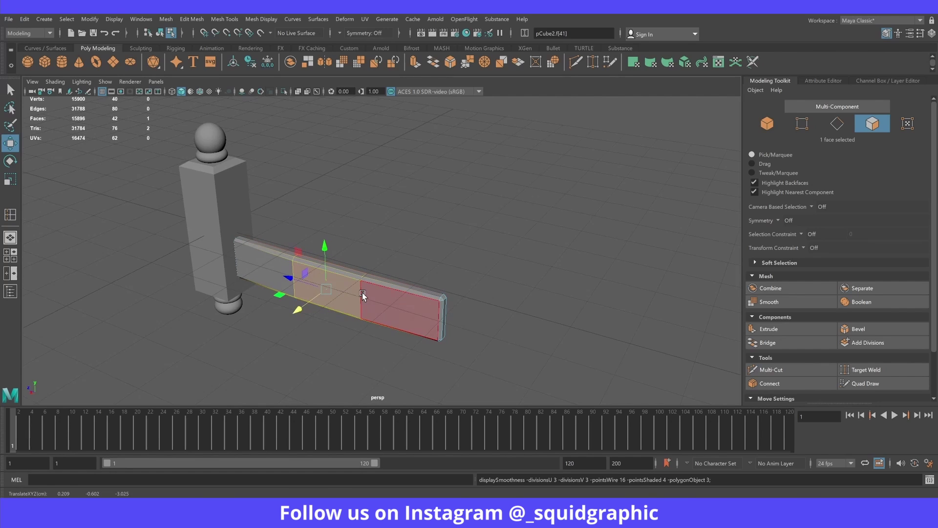
key("1")
right_click_drag(371, 291, 427, 245)
mouse_move(427, 245)
left_mouse_down("alt")
mouse_move(380, 295)
mouse_move(360, 300)
mouse_move(385, 300)
mouse_move(278, 282)
left_mouse_up("alt")
left_click(319, 291)
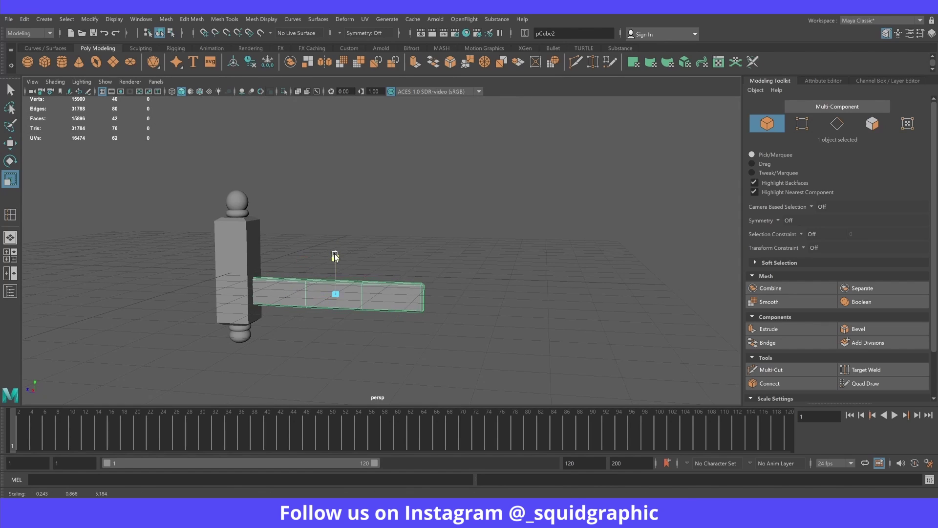
Step: Lower the rail beam beside the post
key("e")
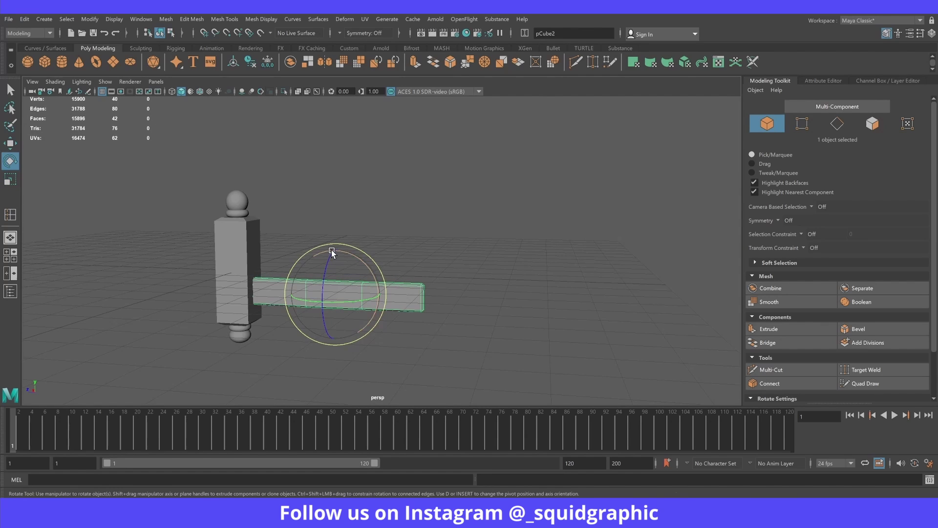
key("w")
mouse_move(332, 251)
left_mouse_down()
mouse_move(335, 260)
mouse_move(300, 284)
left_mouse_up()
mouse_move(302, 283)
left_mouse_down("alt")
mouse_move(234, 236)
mouse_move(234, 380)
left_mouse_up("alt")
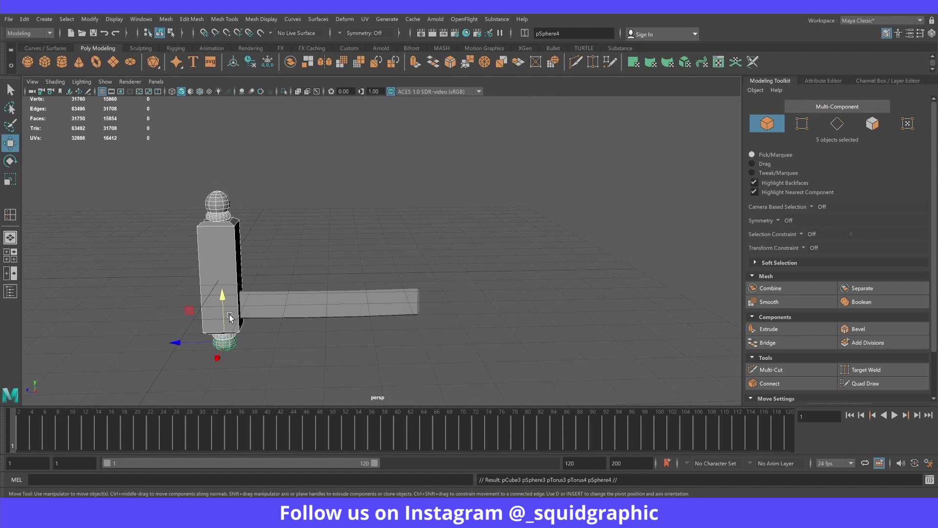
Step: Place a copy of the post at the bar's right end, aligned in side wireframe view
left_click_drag(183, 341, 391, 320, "shift")
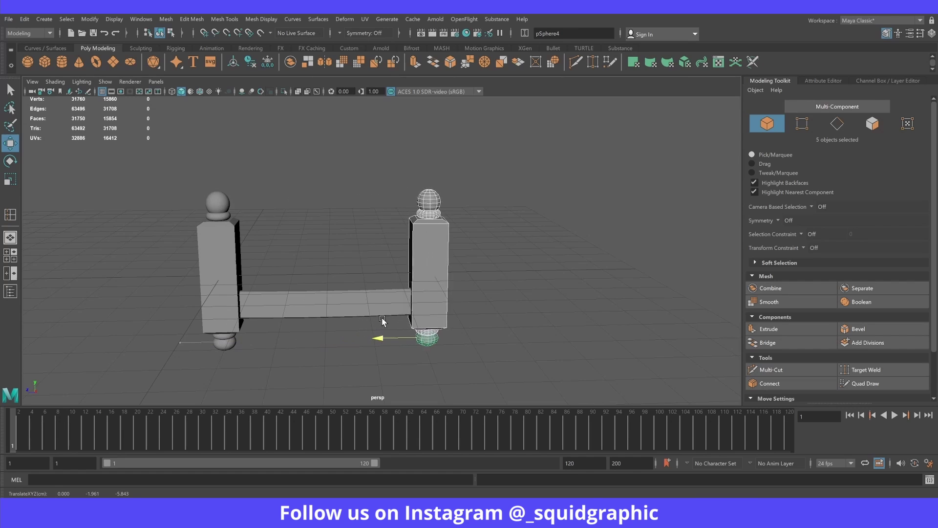
key("space")
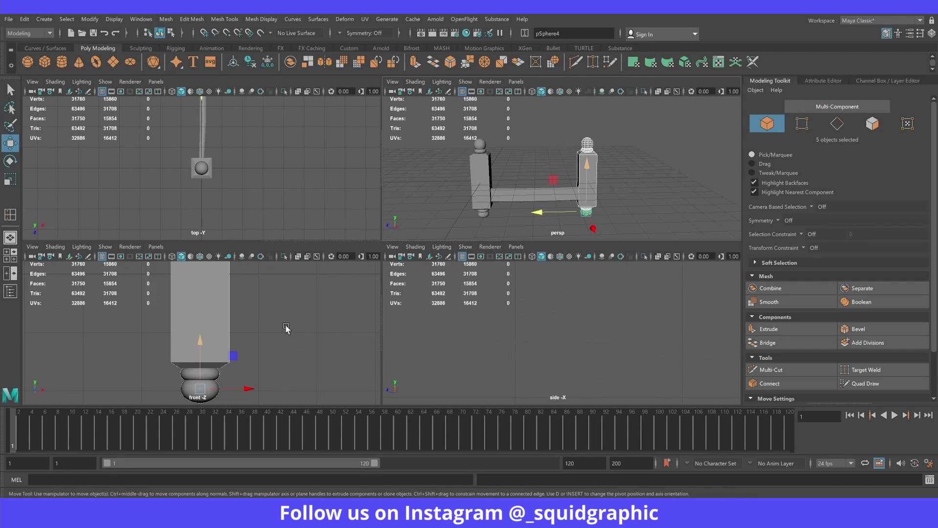
key("a")
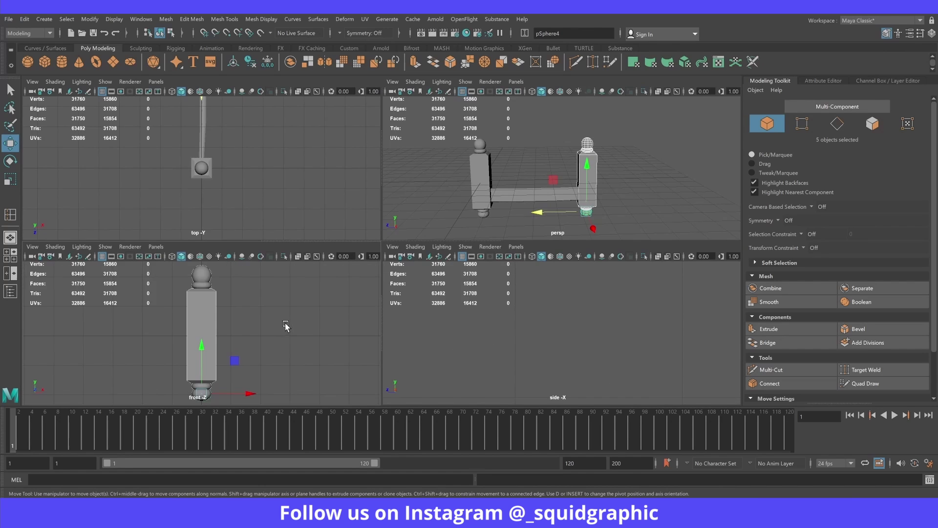
key("a")
key("space")
key("4")
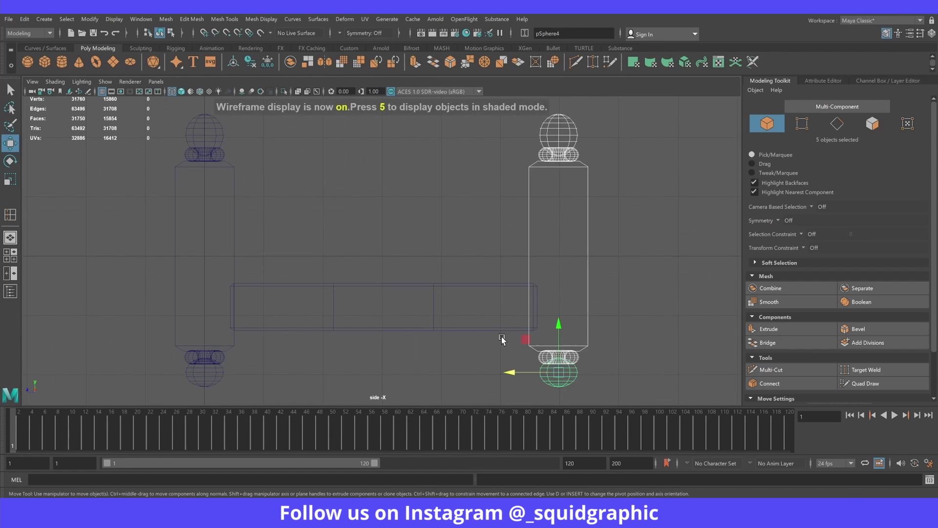
left_click_drag(510, 376, 515, 374)
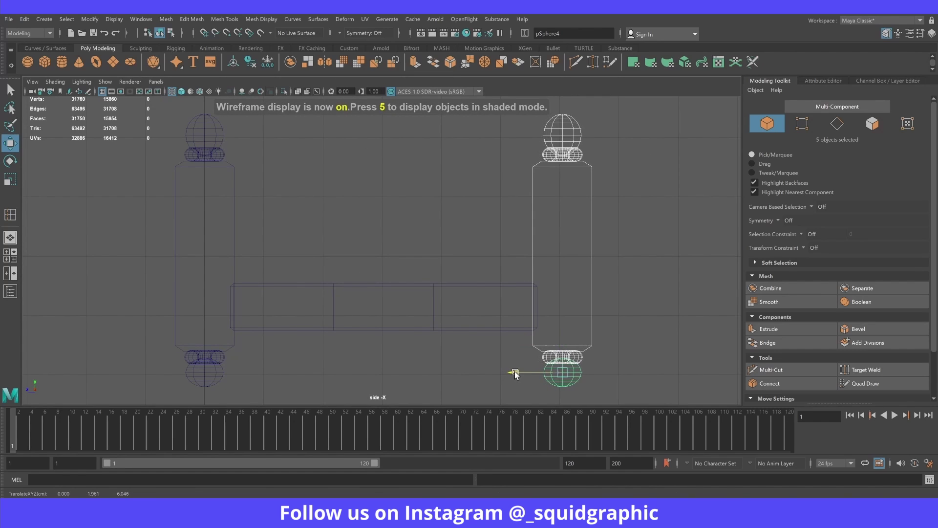
Step: Orbit the perspective view to inspect both posts and the bar
key("space")
key("space")
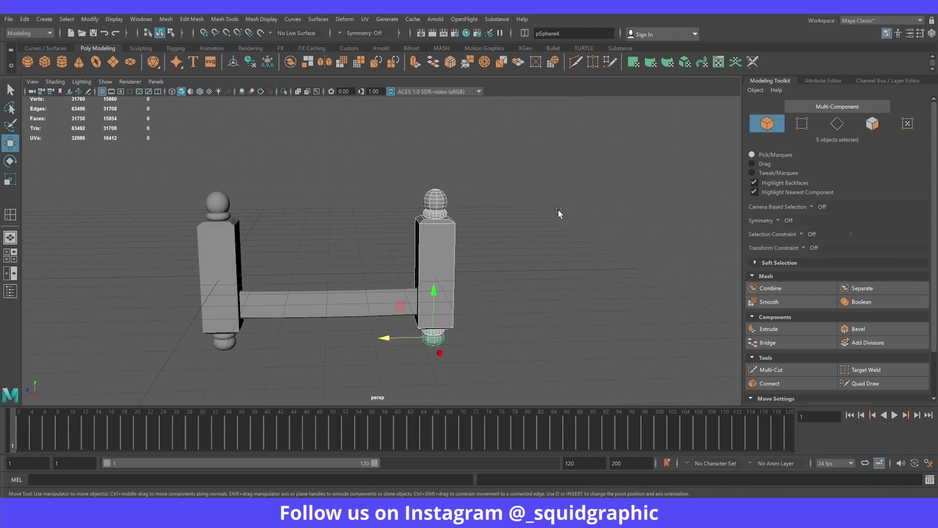
left_click(519, 240)
left_click_drag(520, 240, 393, 262, "alt")
mouse_move(330, 254)
left_mouse_down("alt")
mouse_move(339, 263)
mouse_move(329, 266)
mouse_move(356, 250)
mouse_move(348, 259)
left_mouse_up("alt")
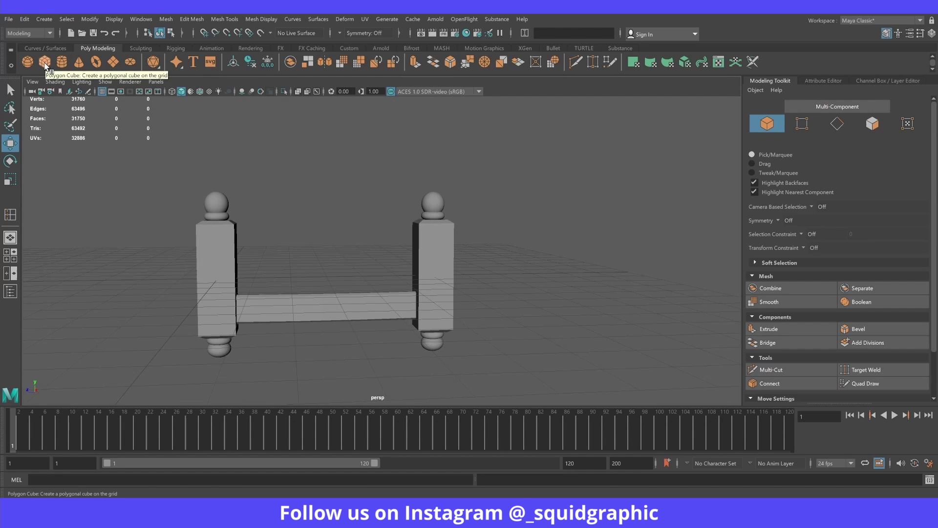
Step: Create a polygon cube between the posts and scale it into a thin, long slab
left_click(44, 61)
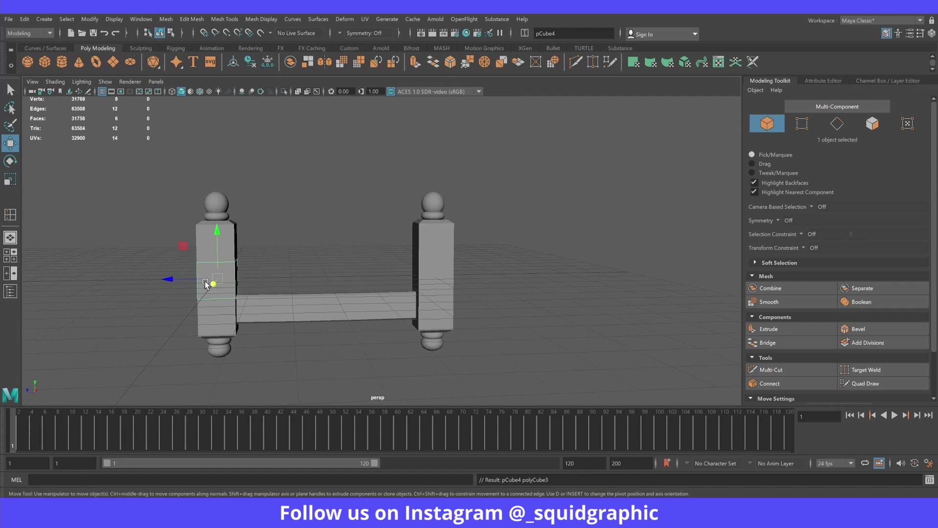
key("space")
key("space")
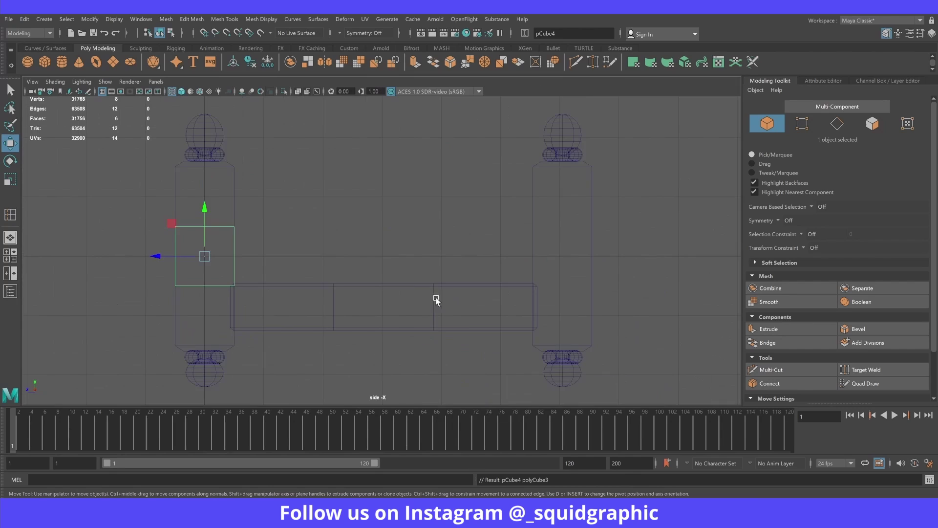
left_click_drag(157, 256, 334, 256)
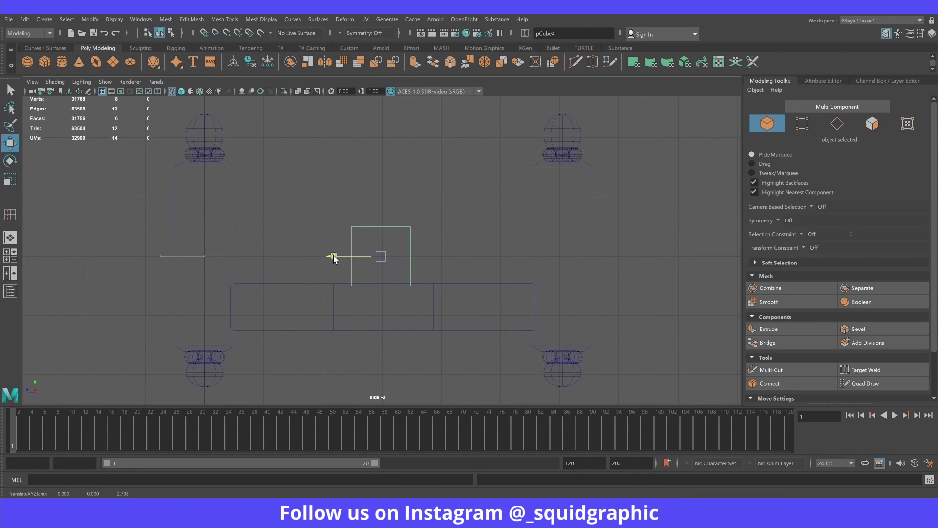
key("r")
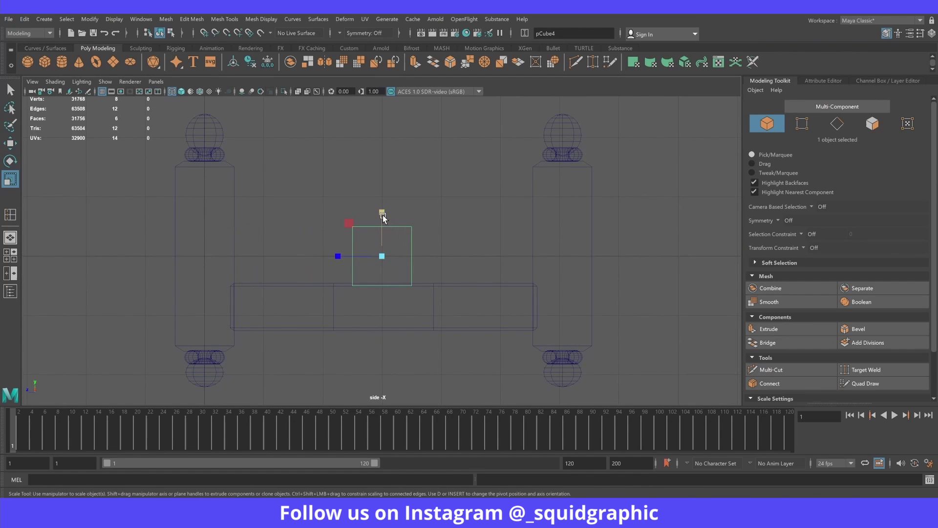
mouse_move(382, 218)
left_mouse_down()
mouse_move(382, 251)
mouse_move(143, 258)
left_mouse_up()
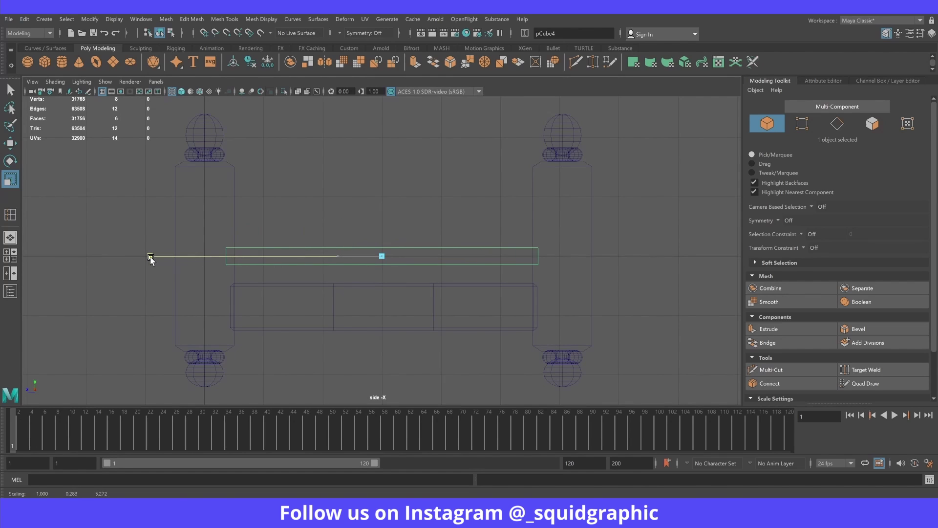
Step: Set the bar's Subdivisions Depth to 7 and select its middle vertices
left_click(887, 80)
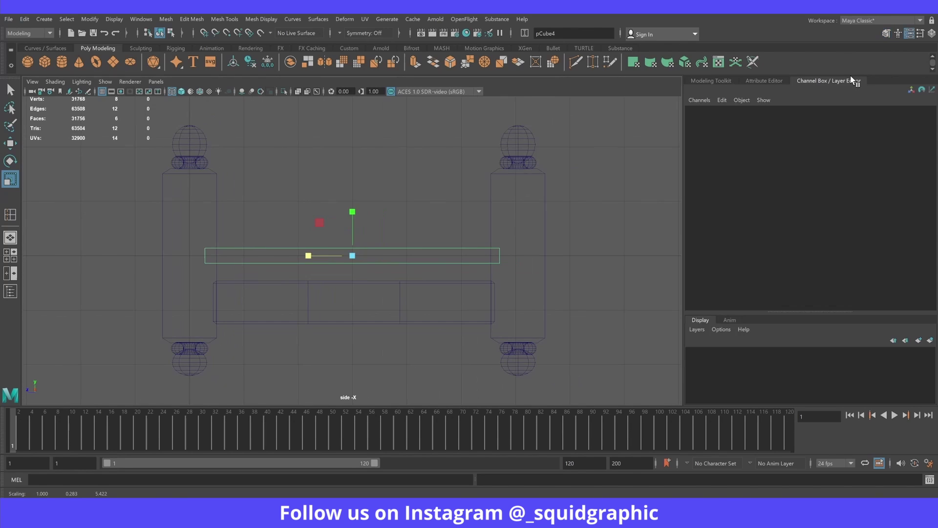
left_click(714, 219)
type("7")
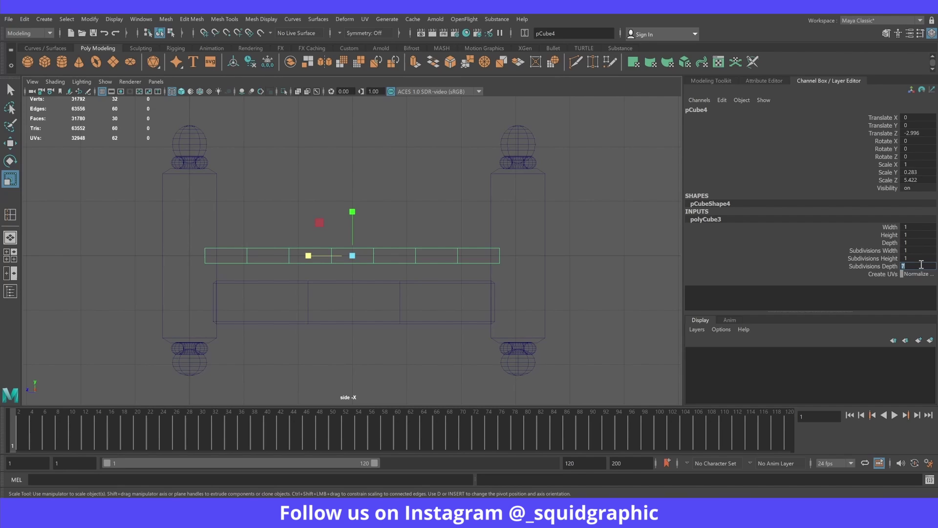
right_click_drag(356, 251, 300, 237)
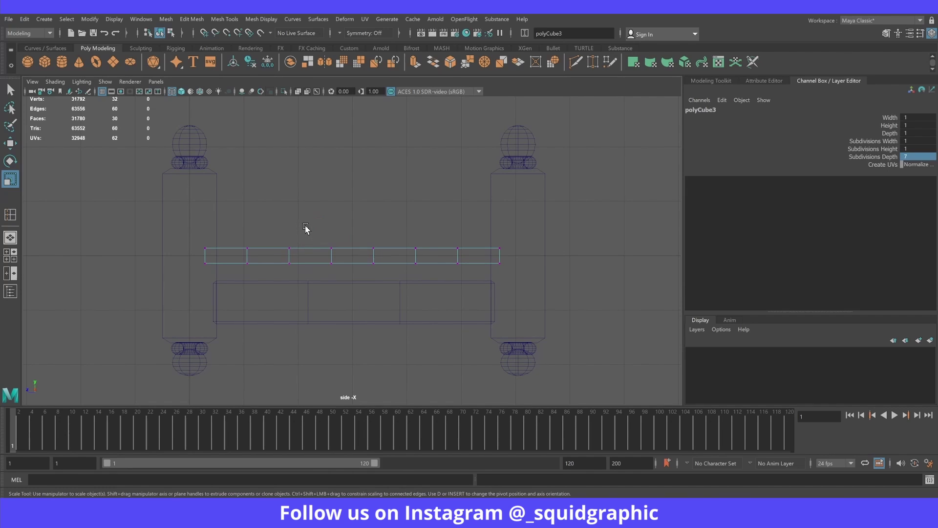
left_click_drag(305, 228, 420, 287)
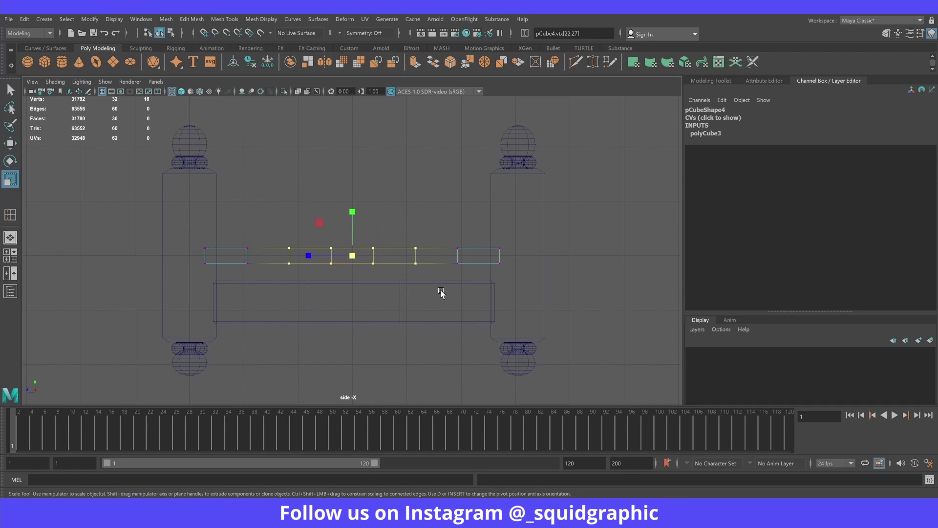
Step: Raise the bar's middle vertices, lifting the four centre vertices into the arch peak
key("w")
left_click_drag(352, 210, 353, 159)
left_click_drag(317, 188, 386, 223)
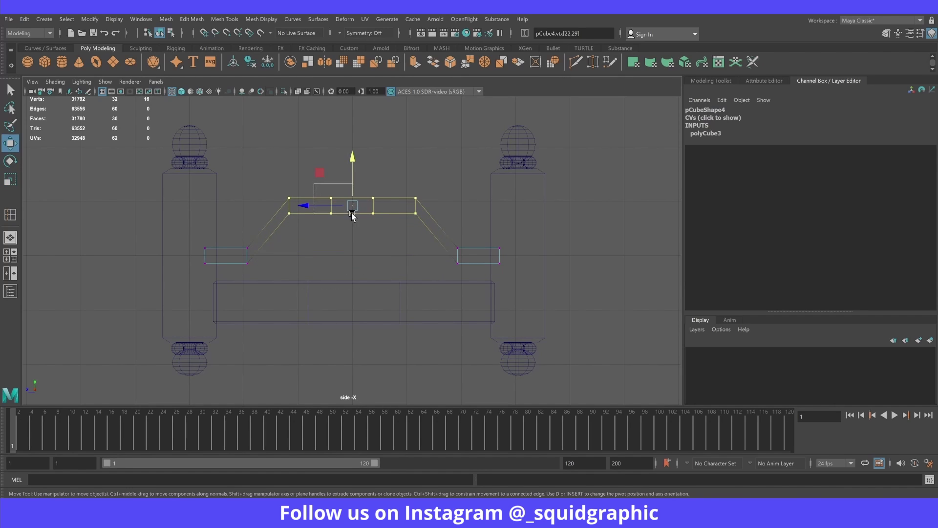
left_click_drag(354, 159, 353, 140)
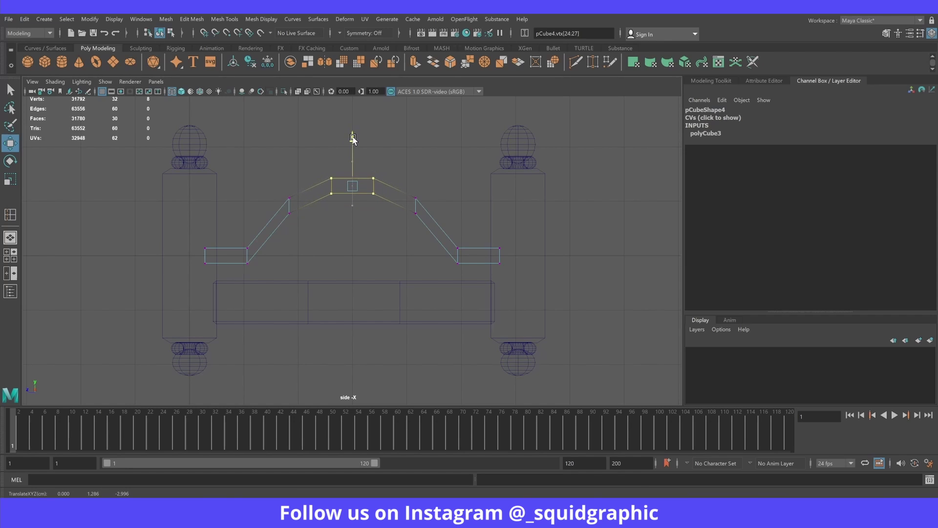
Step: Lower the vertices at both ends of the bar and drop the arch top slightly
left_click_drag(175, 228, 259, 263)
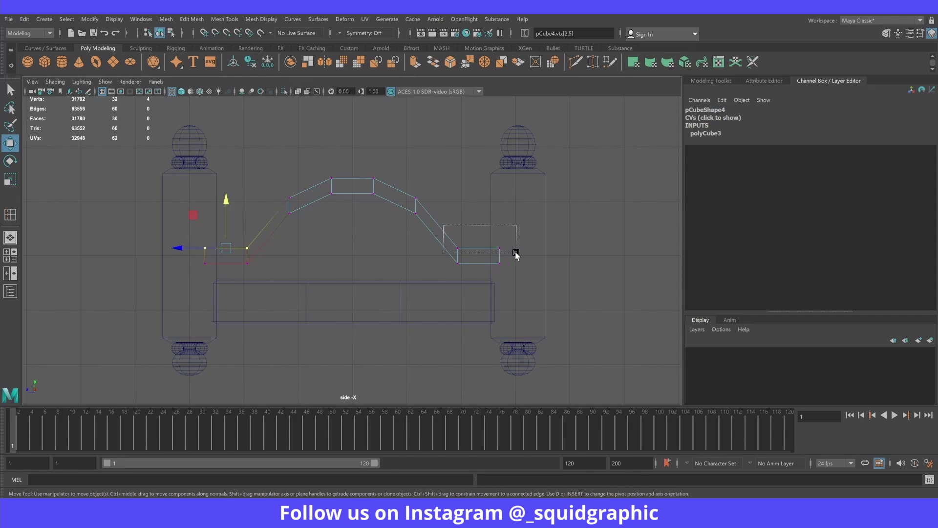
left_click_drag(436, 228, 517, 266, "shift")
left_click_drag(353, 203, 353, 210)
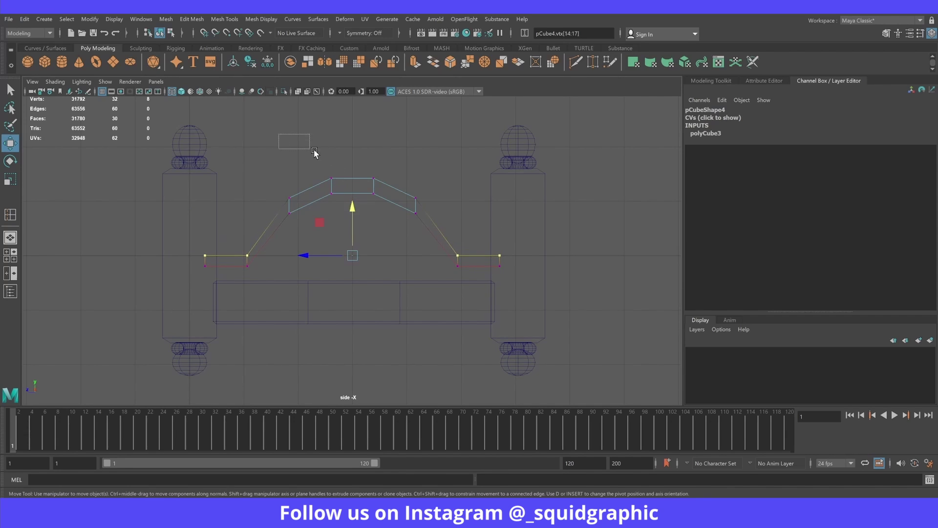
left_click_drag(279, 135, 401, 196)
left_click_drag(353, 137, 355, 140)
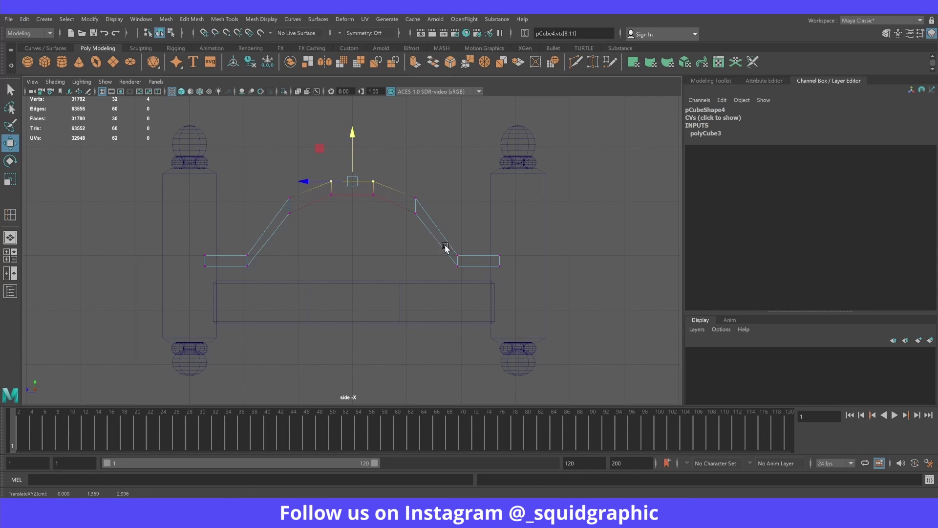
Step: Raise the left and right shoulder vertices to smooth the arch's curve
left_click_drag(464, 249, 452, 261)
left_click_drag(244, 253, 250, 258, "shift")
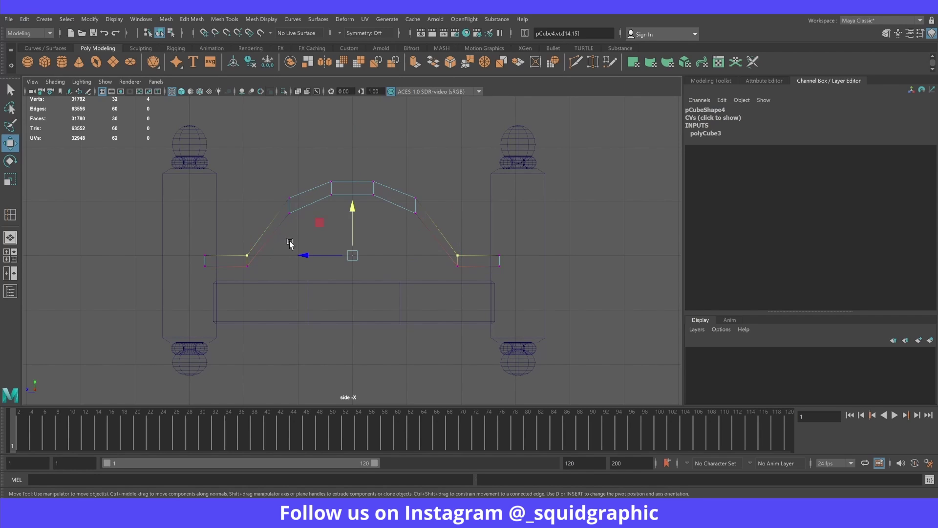
key("ctrl+z")
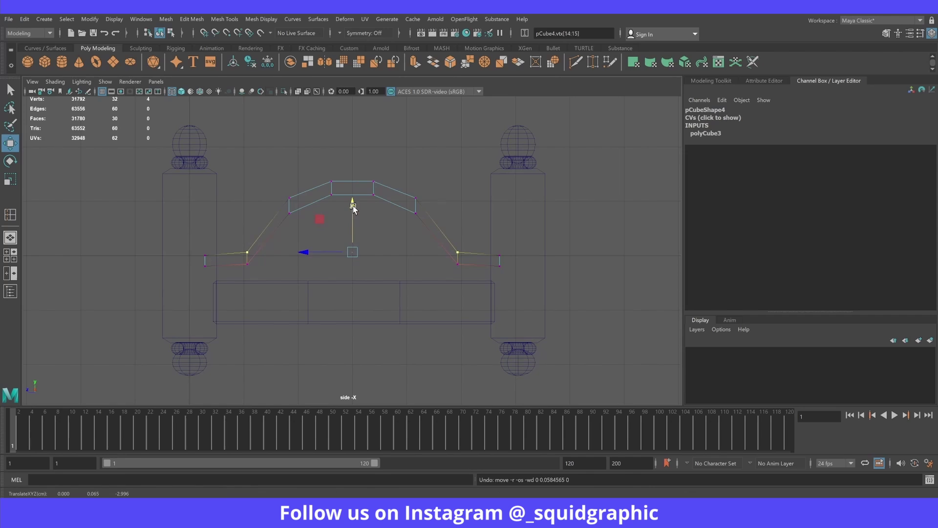
left_click_drag(353, 217, 354, 212)
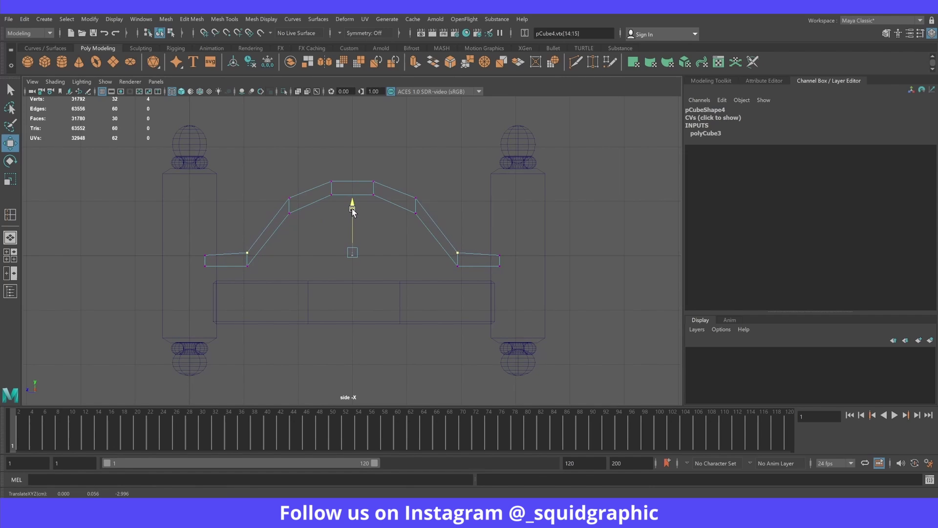
right_click_drag(466, 254, 477, 277)
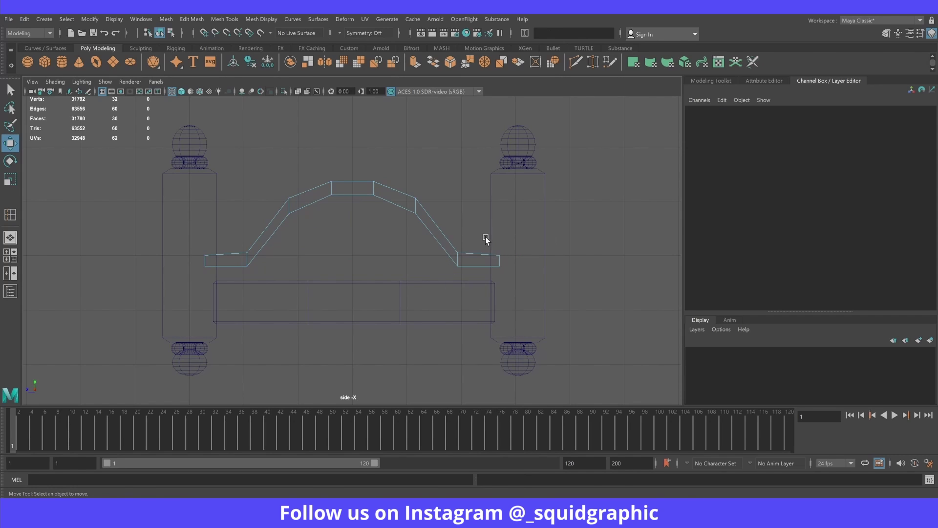
Step: Select and remove the end faces of both arch arms
left_click_drag(485, 236, 555, 301)
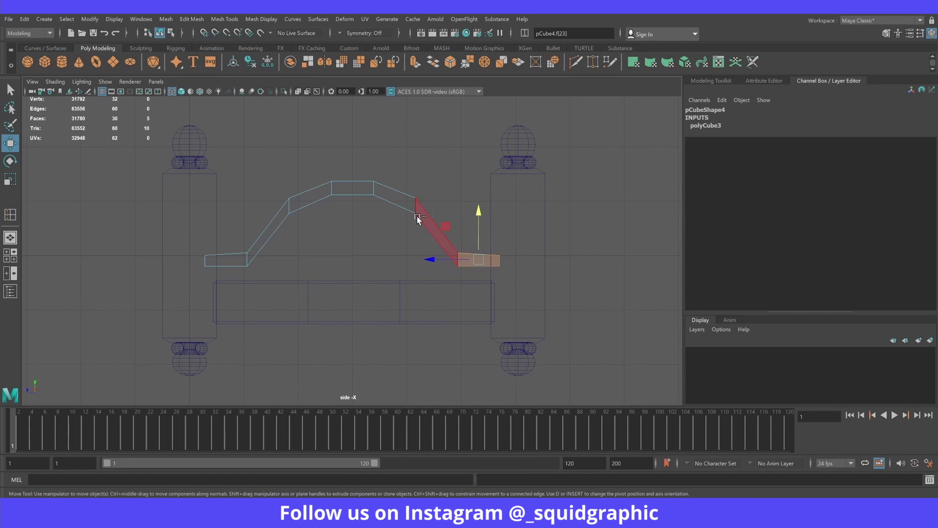
left_click_drag(404, 214, 484, 315)
left_click_drag(163, 236, 216, 288, "shift")
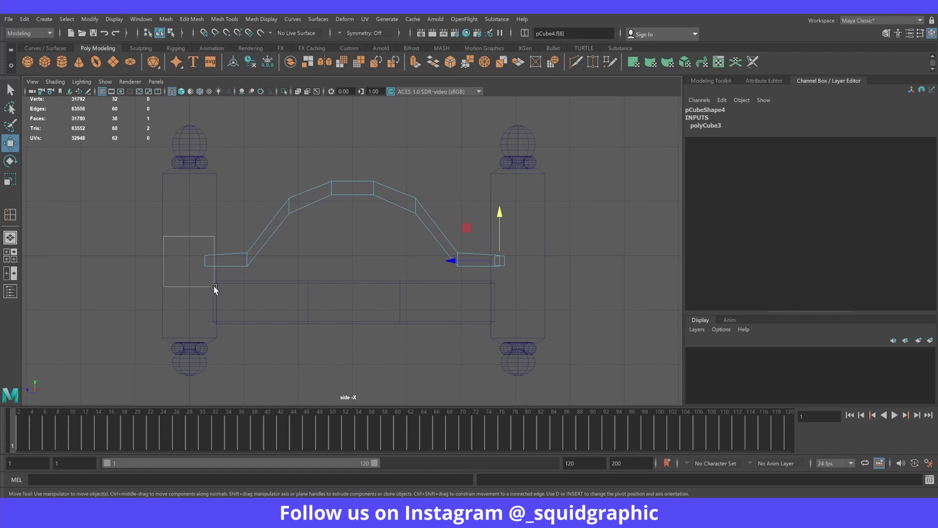
key("space")
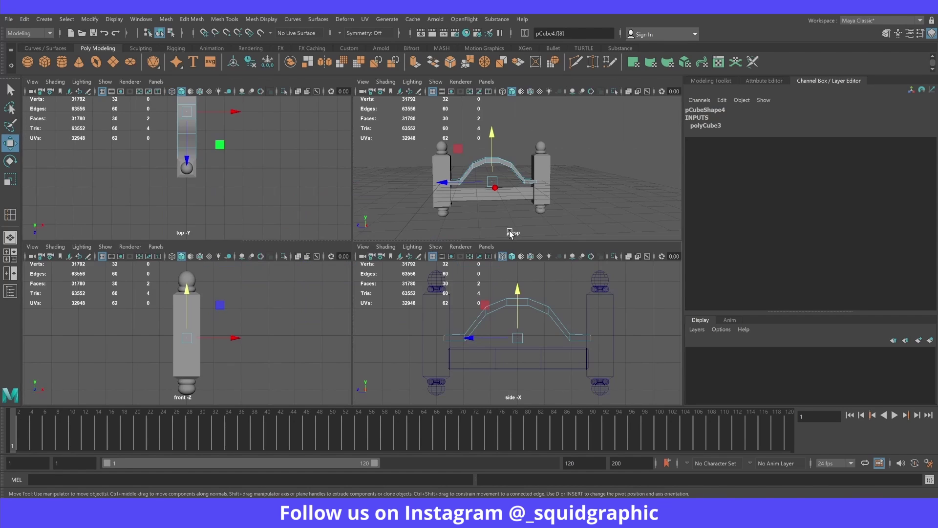
key("space")
scroll(310, 242, "up", 3)
scroll(308, 245, "up", 2)
key("4")
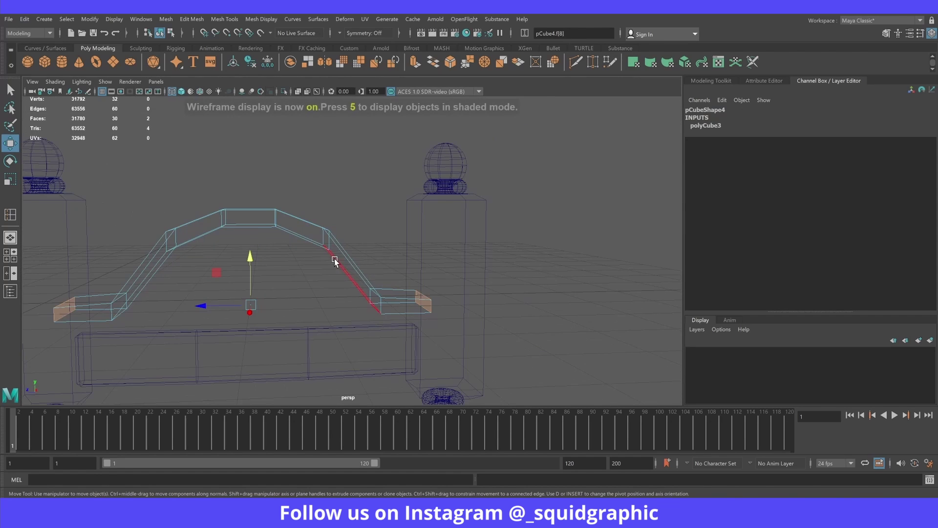
left_click_drag(334, 259, 327, 263, "alt")
left_click(326, 263)
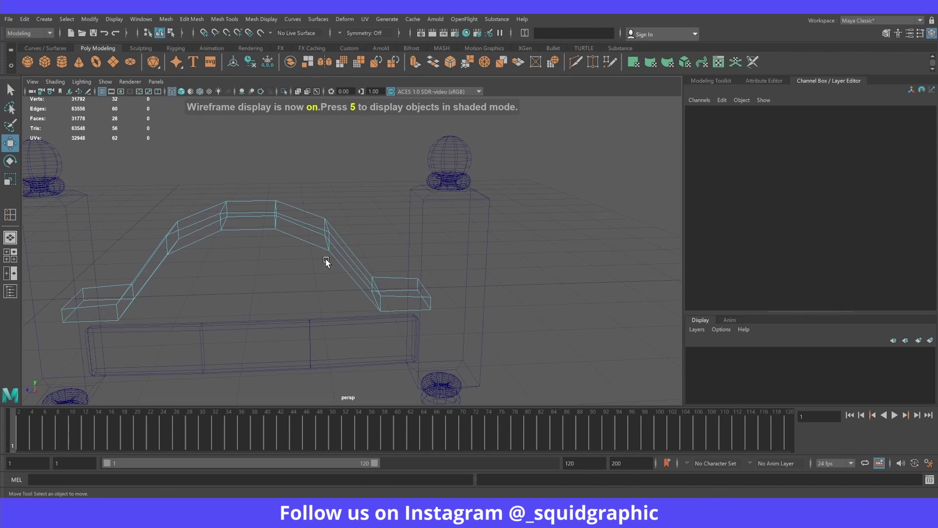
Step: Lift the whole arch object higher between the posts to Translate Y 0.997
middle_click_drag(335, 252, 404, 237, "alt")
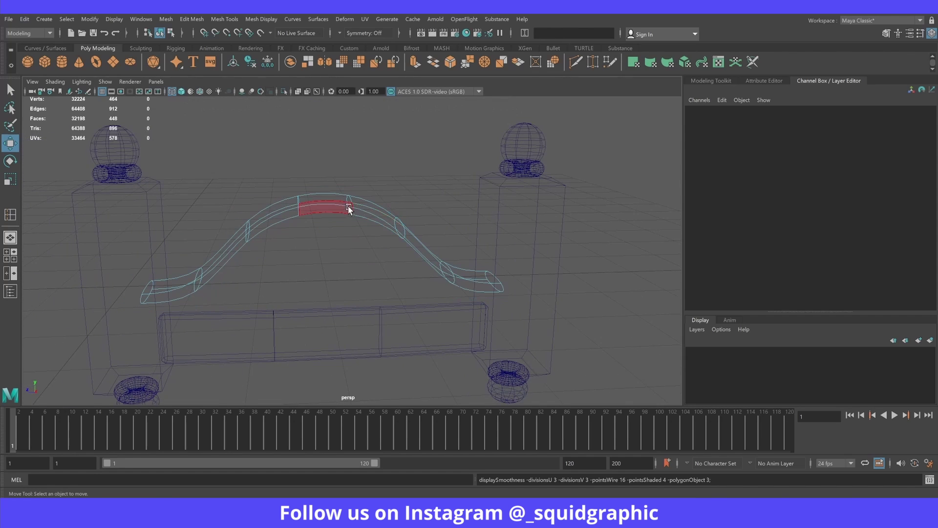
right_click_drag(335, 209, 387, 186)
key("space")
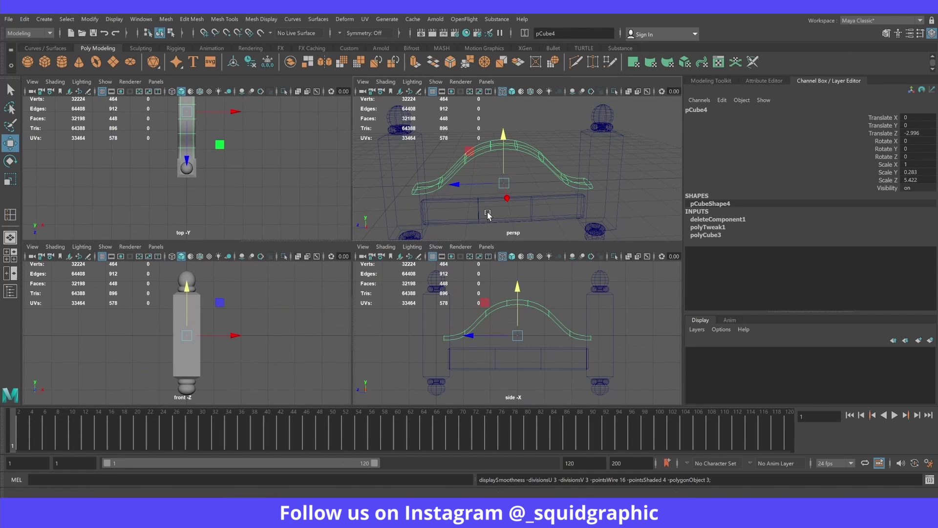
key("5")
key("space")
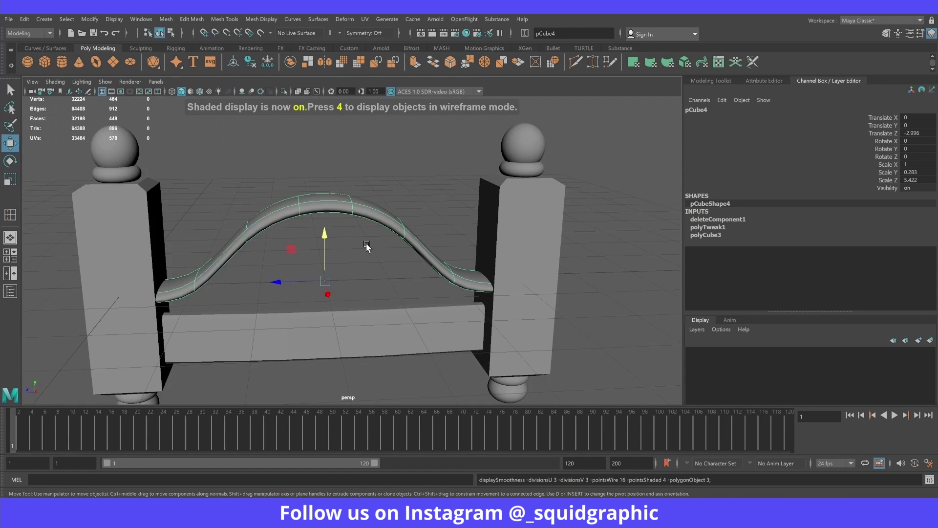
scroll(367, 246, "down", 3)
mouse_move(332, 229)
left_mouse_down()
mouse_move(330, 181)
mouse_move(381, 182)
left_mouse_up()
key("1")
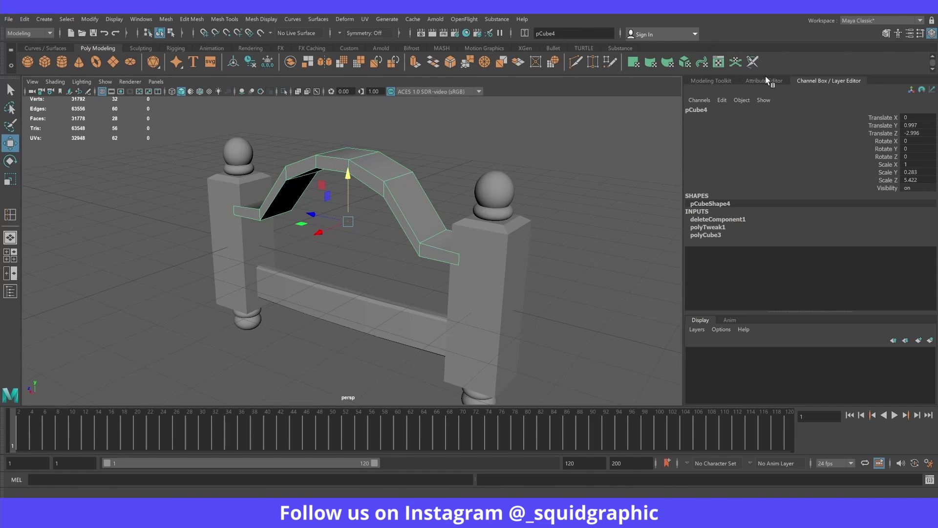
Step: Multi-Cut an edge loop into the arch and slide it toward the arch end
left_click(766, 81)
left_click(731, 81)
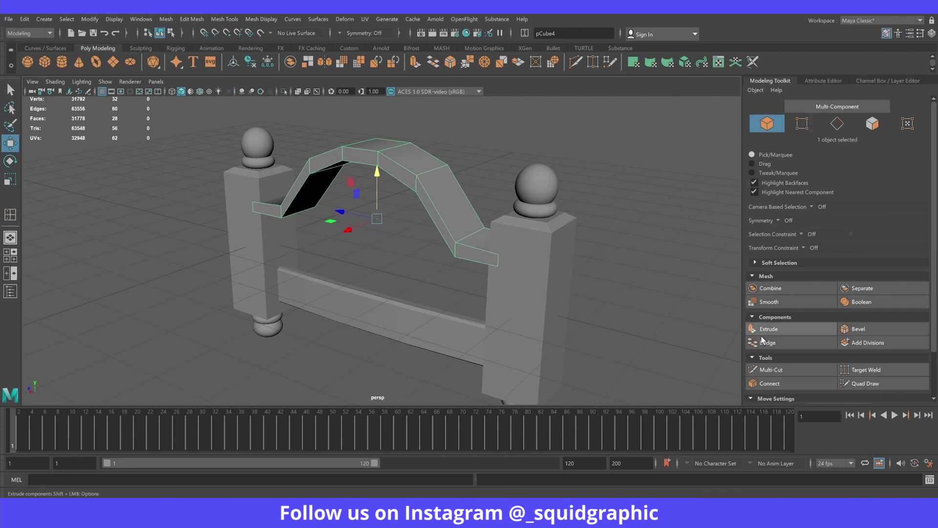
left_click(771, 369)
scroll(484, 240, "up", 3)
scroll(500, 263, "up", 2)
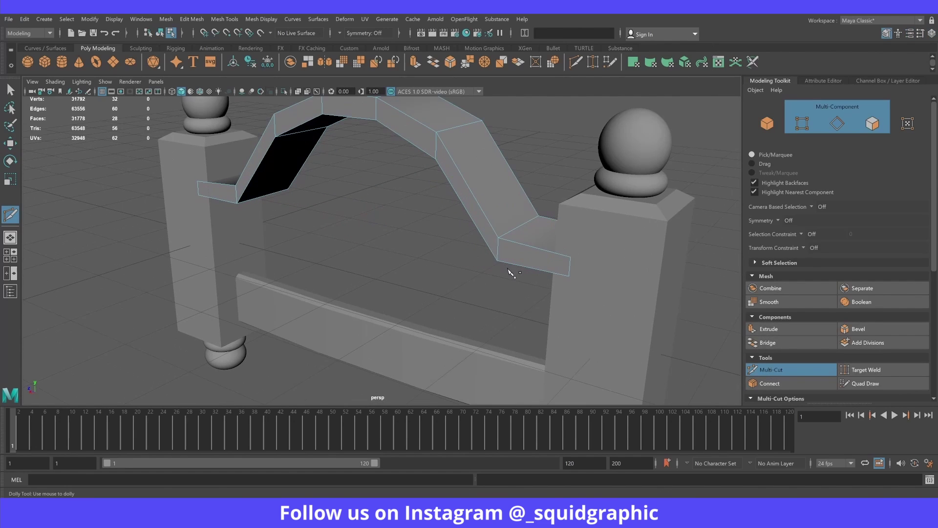
left_click(571, 260, "ctrl")
mouse_move(570, 259)
left_mouse_down("ctrl")
mouse_move(570, 268)
mouse_move(517, 262)
left_mouse_up("ctrl")
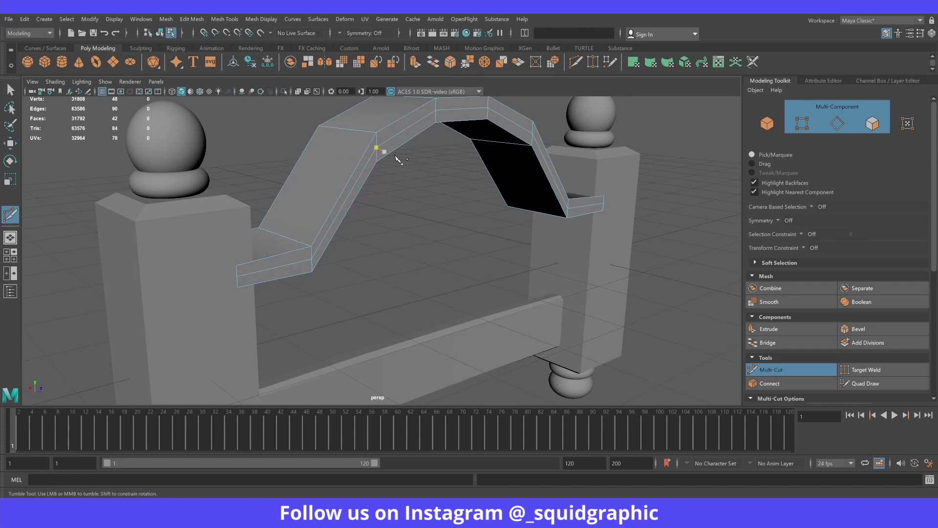
key("3")
mouse_move(410, 167)
left_mouse_down("alt")
mouse_move(360, 180)
mouse_move(464, 180)
mouse_move(454, 180)
left_mouse_up("alt")
key("1")
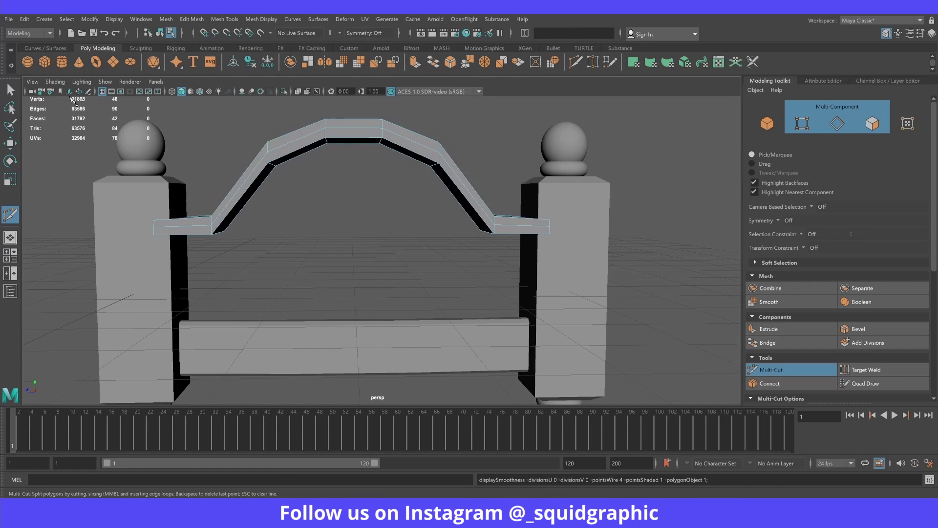
key("q")
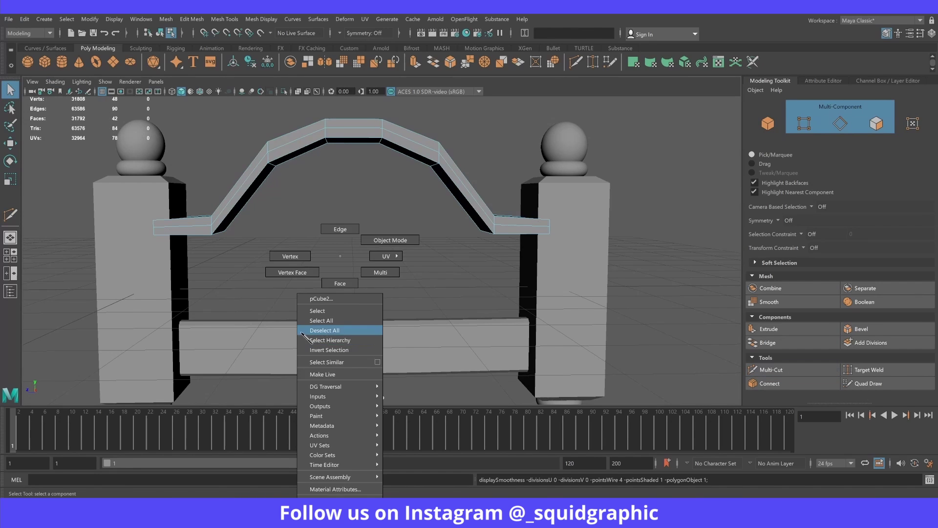
Step: In the side view, move the new loop vertices near both arch ends up in Y
right_click_drag(337, 254, 289, 248)
key("space")
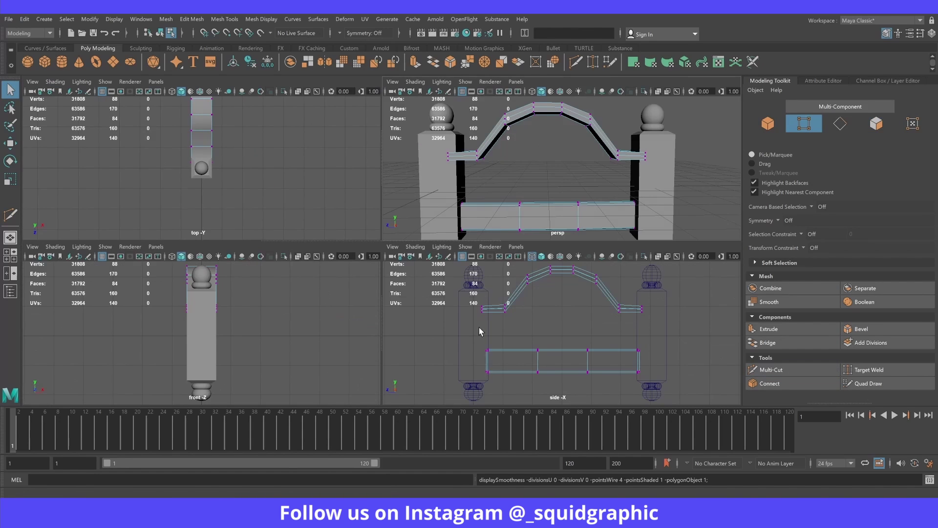
key("space")
left_click_drag(261, 182, 288, 215)
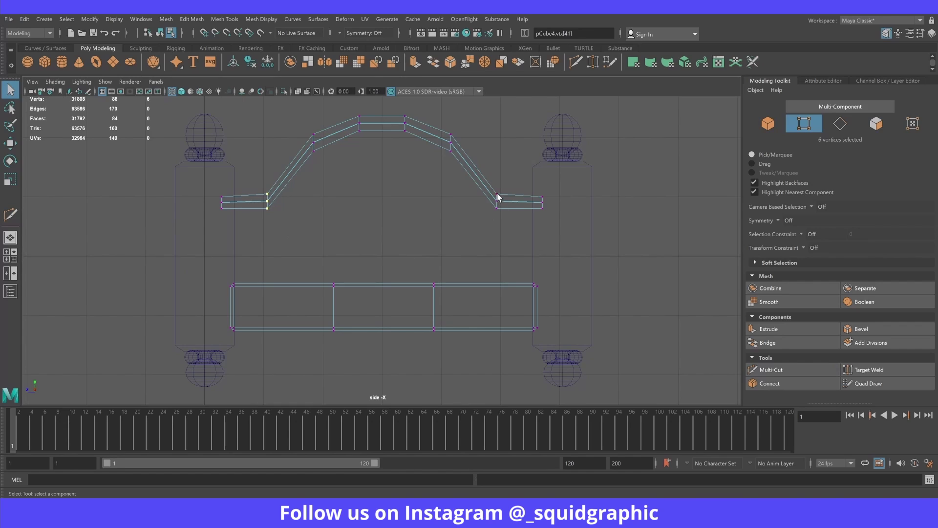
left_click_drag(488, 180, 516, 235, "shift")
key("w")
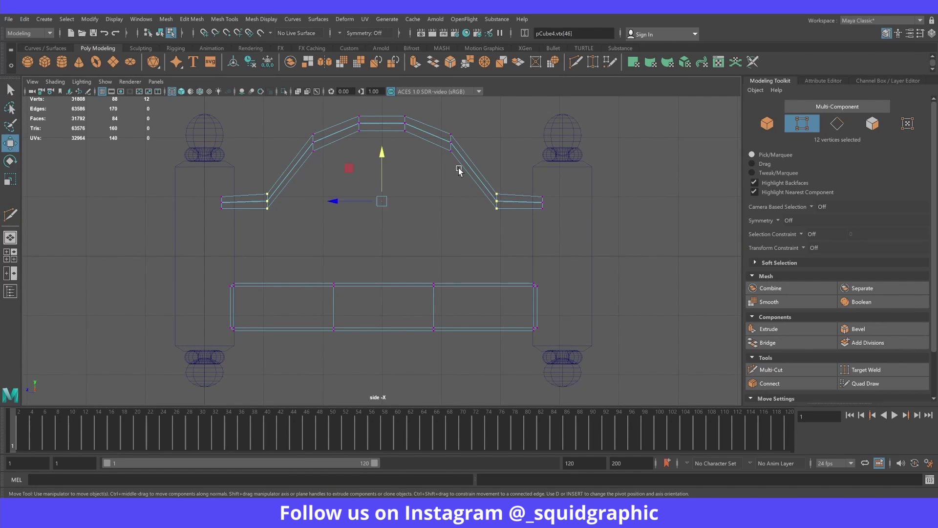
left_click_drag(382, 151, 383, 135)
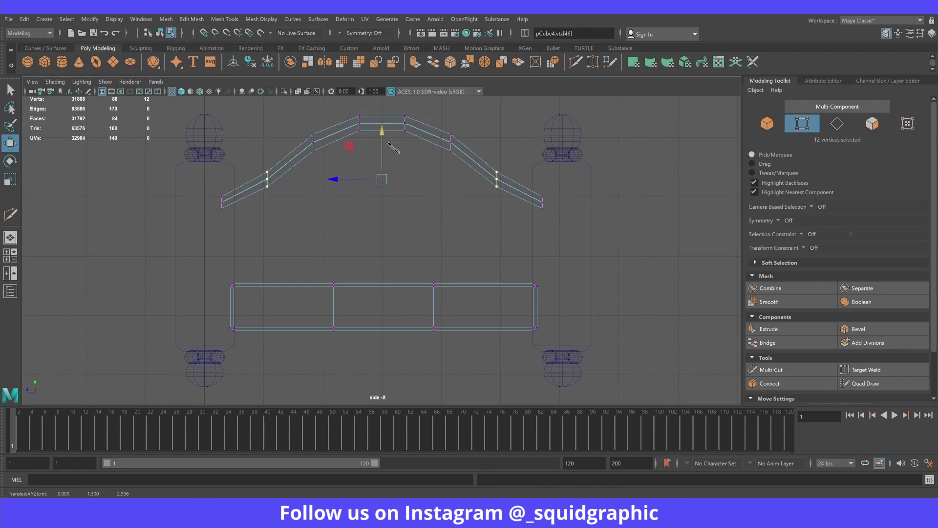
key("space")
key("space")
key("F8")
left_click_drag(473, 146, 428, 165, "alt")
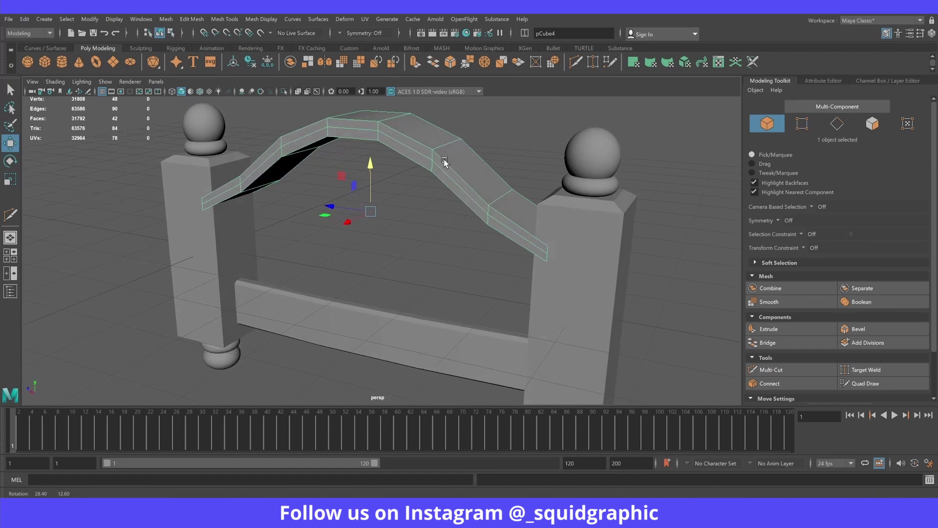
Step: Scale the arch much thinner on X and add a new cube, pCube5, beside the left post
key("3")
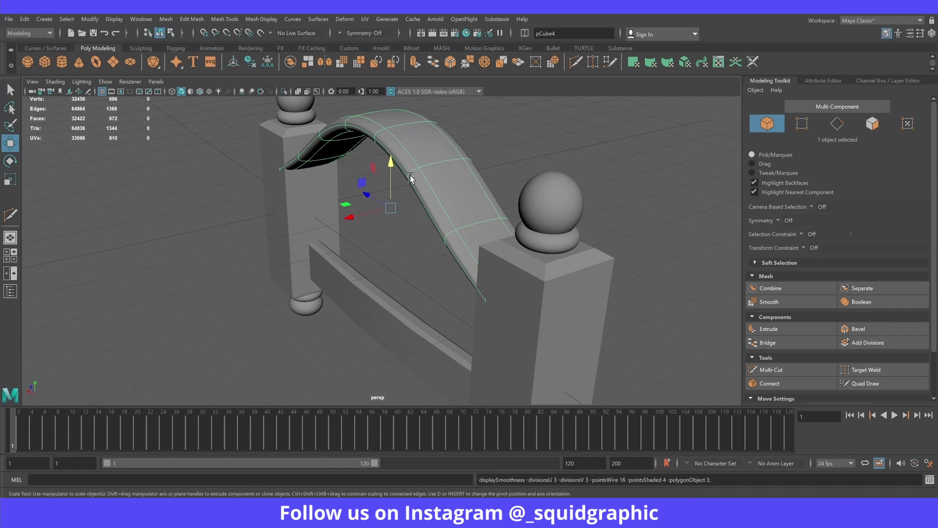
key("r")
left_click_drag(351, 215, 381, 213)
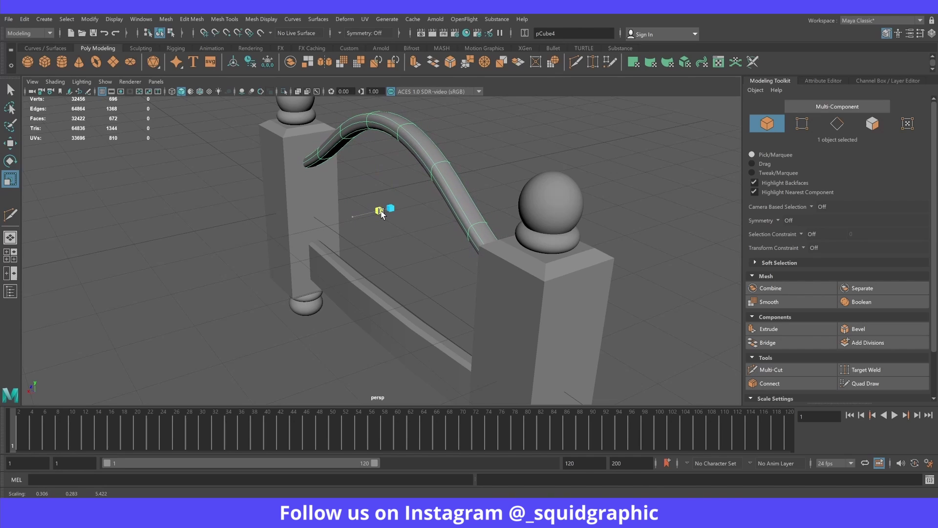
left_click_drag(381, 213, 364, 159, "alt")
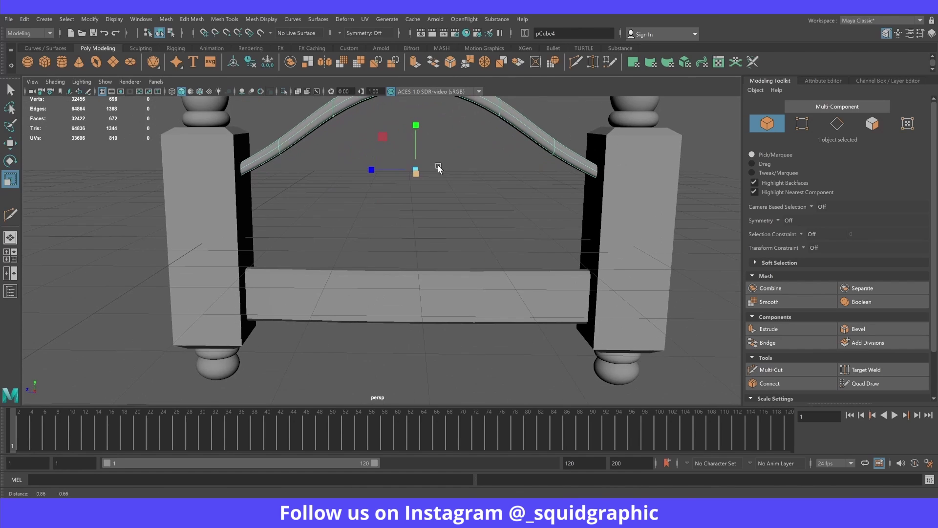
left_click(44, 62)
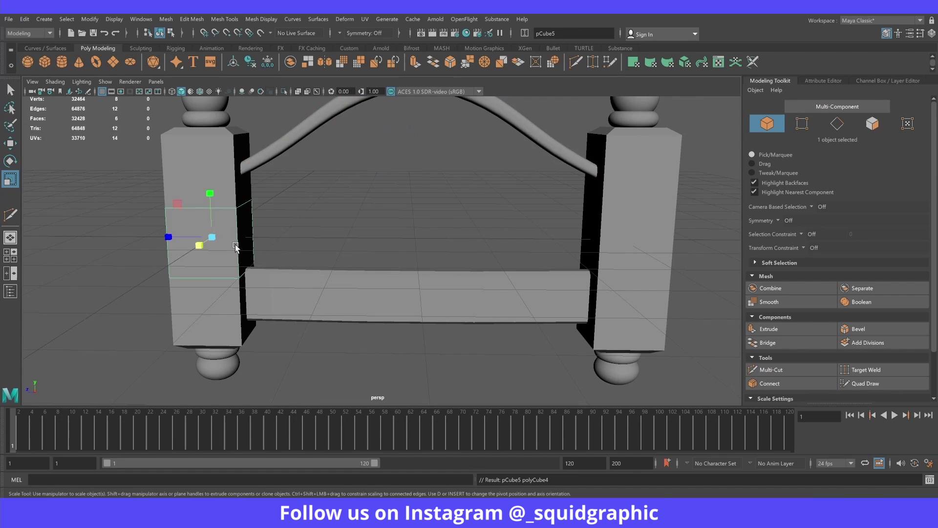
Step: Move the new cube off the left post and make it narrower and taller
key("space")
key("space")
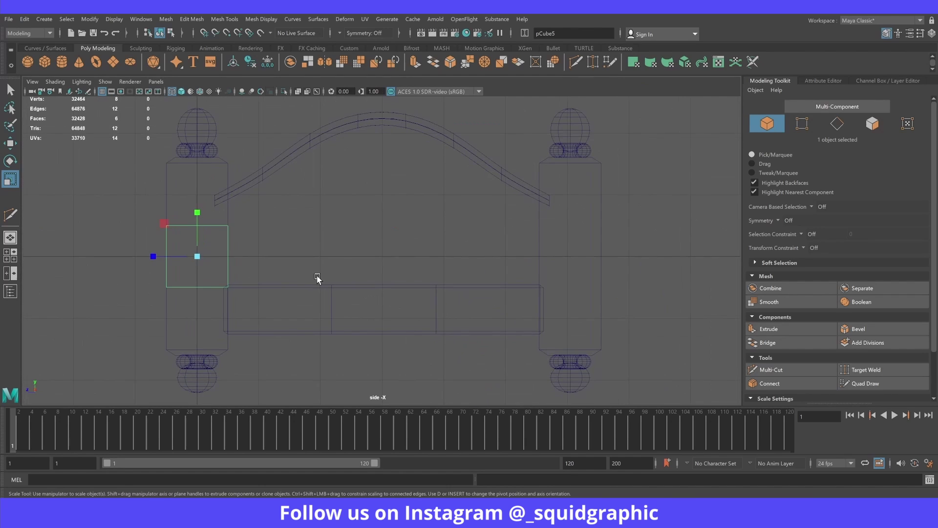
key("w")
mouse_move(150, 257)
left_mouse_down()
mouse_move(225, 256)
mouse_move(207, 254)
left_mouse_up()
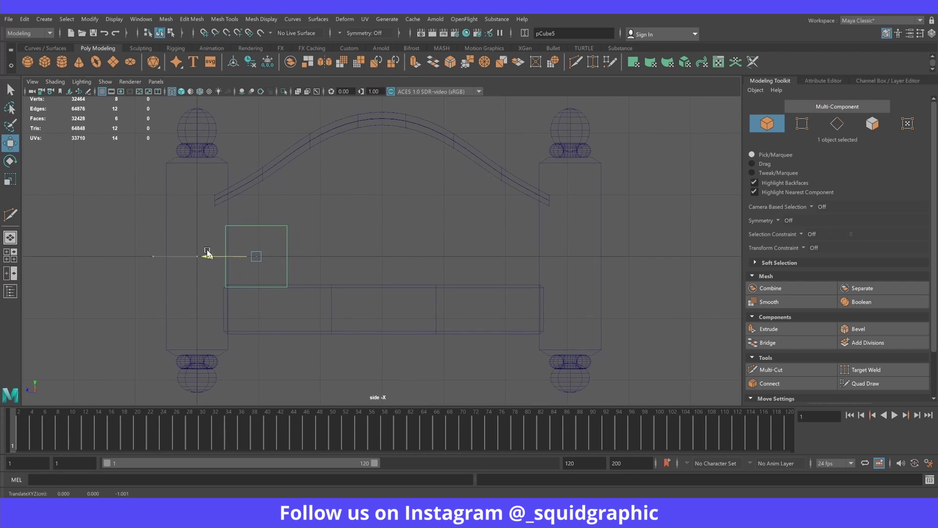
key("r")
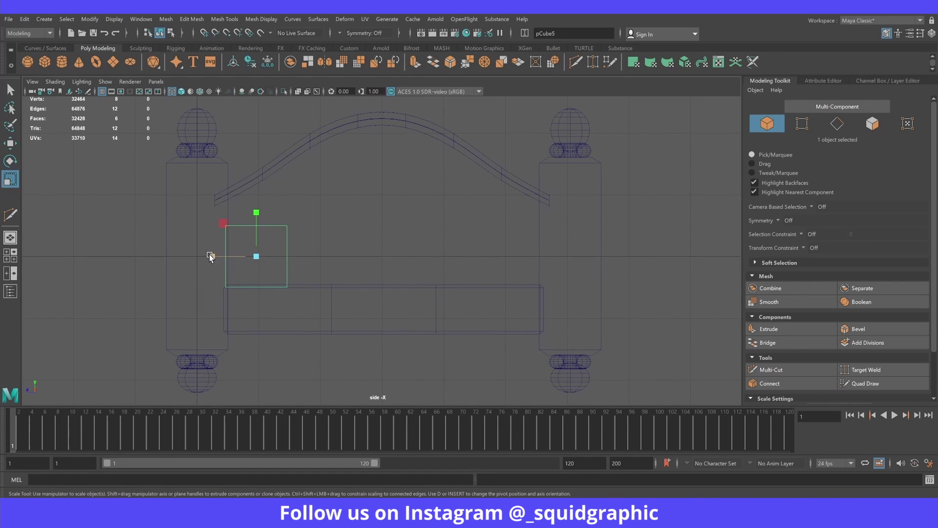
left_click_drag(210, 257, 227, 256)
left_click_drag(255, 217, 266, 172)
Step: Centre the slat in the headboard and stretch it up toward the arch
key("w")
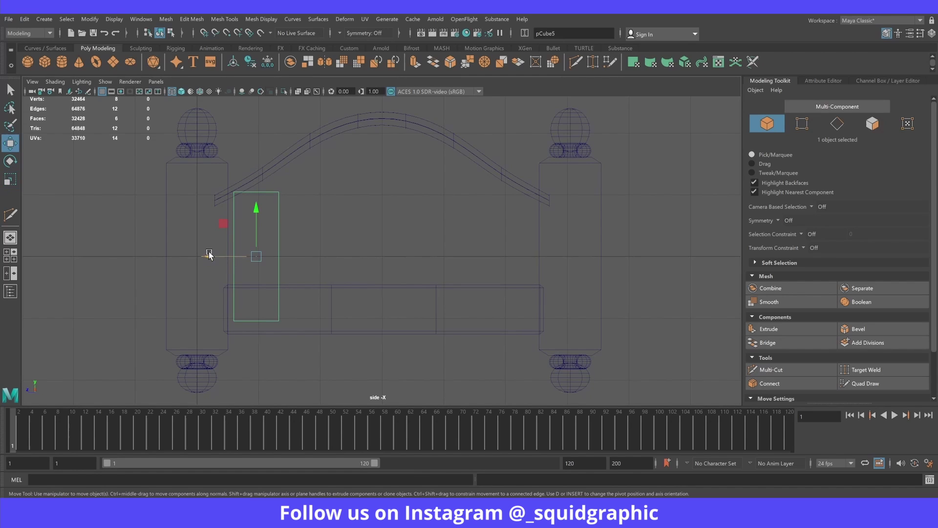
mouse_move(210, 255)
left_mouse_down()
mouse_move(335, 249)
mouse_move(333, 257)
left_mouse_up()
key("r")
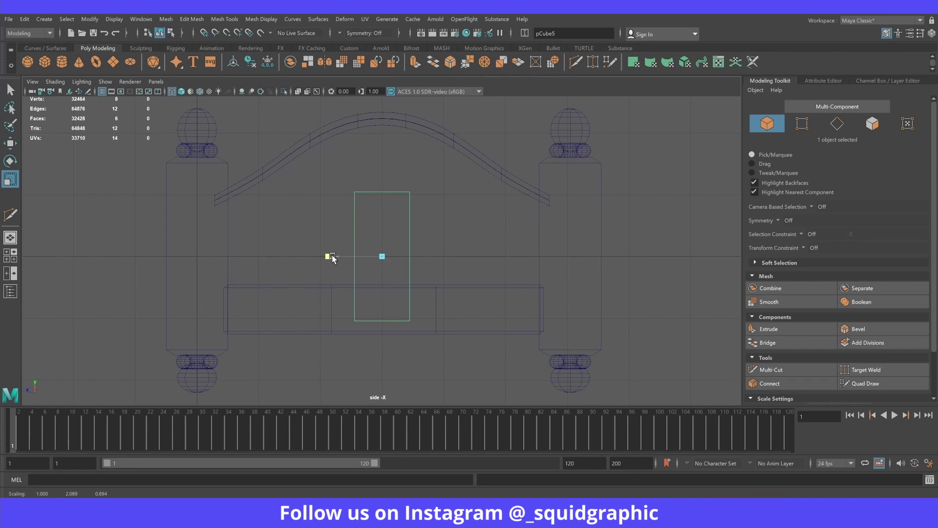
left_click_drag(382, 215, 383, 166)
key("w")
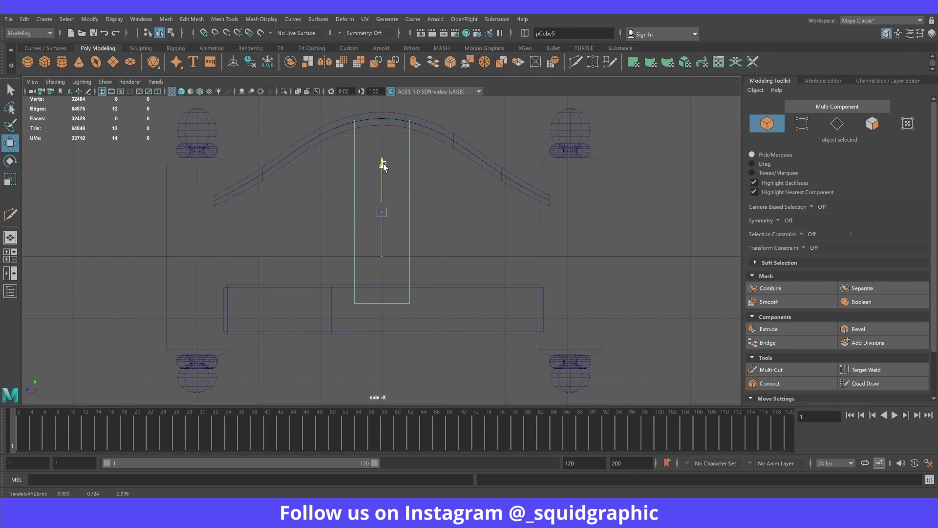
right_click_drag(410, 178, 369, 157)
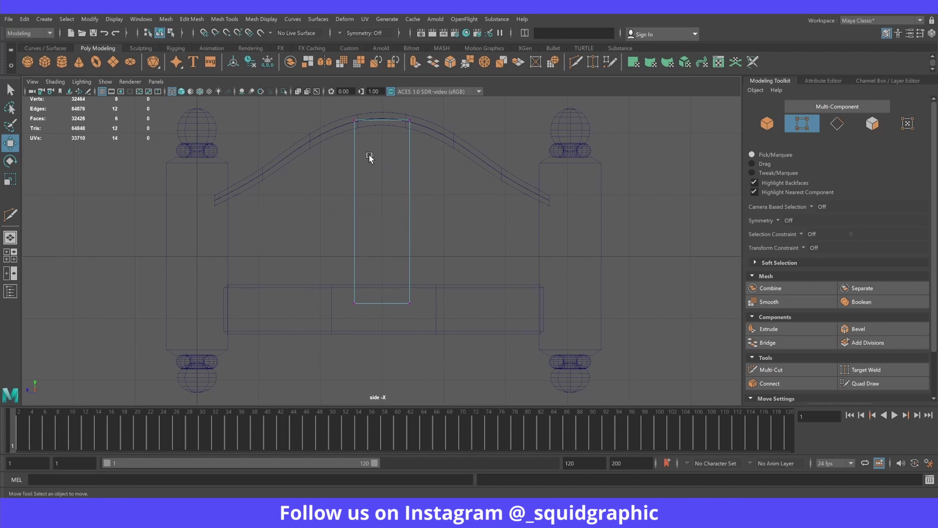
Step: Select and delete the column's top and bottom faces, leaving 4 faces
right_click_drag(409, 182, 409, 204)
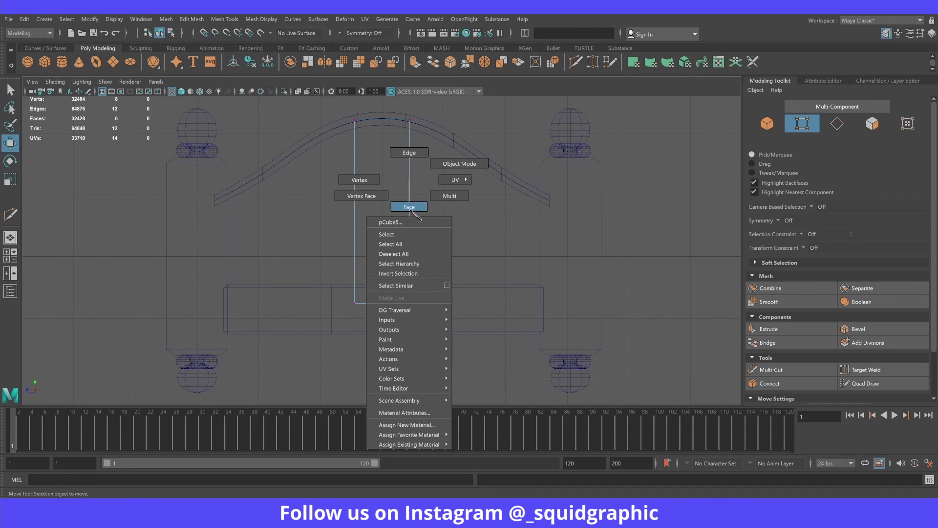
left_click_drag(338, 111, 448, 312)
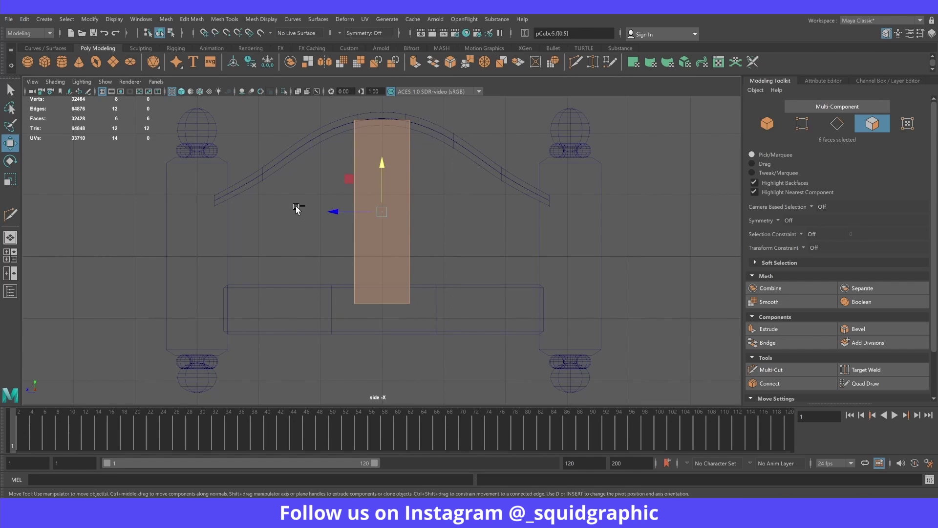
left_click_drag(277, 187, 442, 254)
key("space")
key("space")
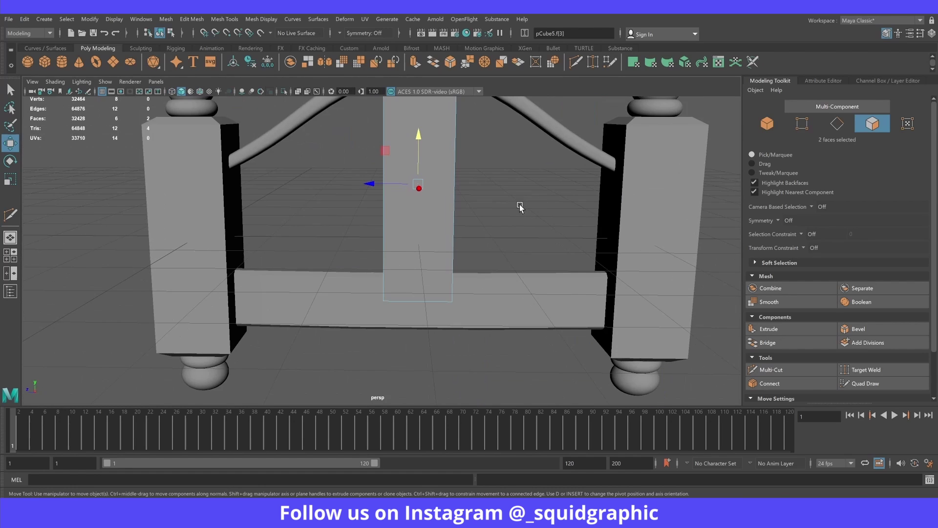
mouse_move(520, 205)
left_mouse_down("alt")
mouse_move(454, 198)
mouse_move(440, 293)
left_mouse_up("alt")
key("4")
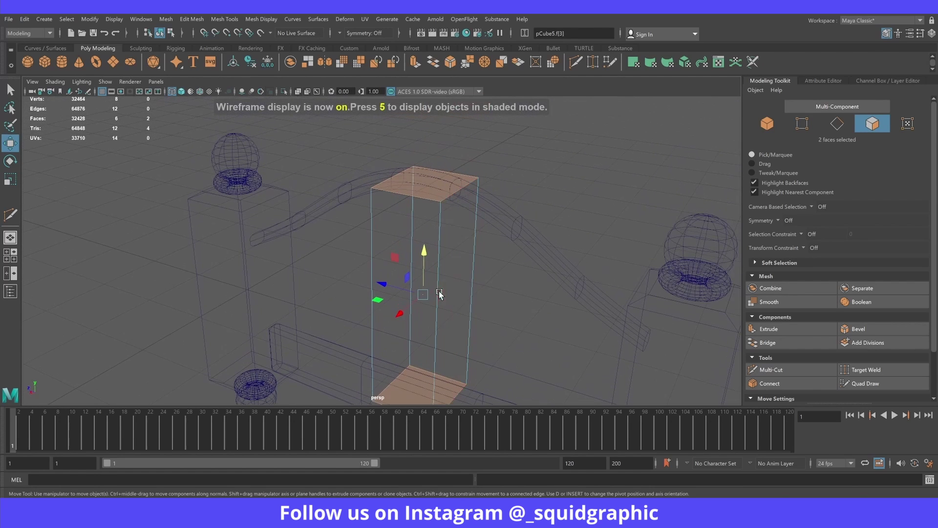
Step: Thin the central column to Scale X 0.185 and return to shaded display
right_click_drag(440, 264, 465, 253)
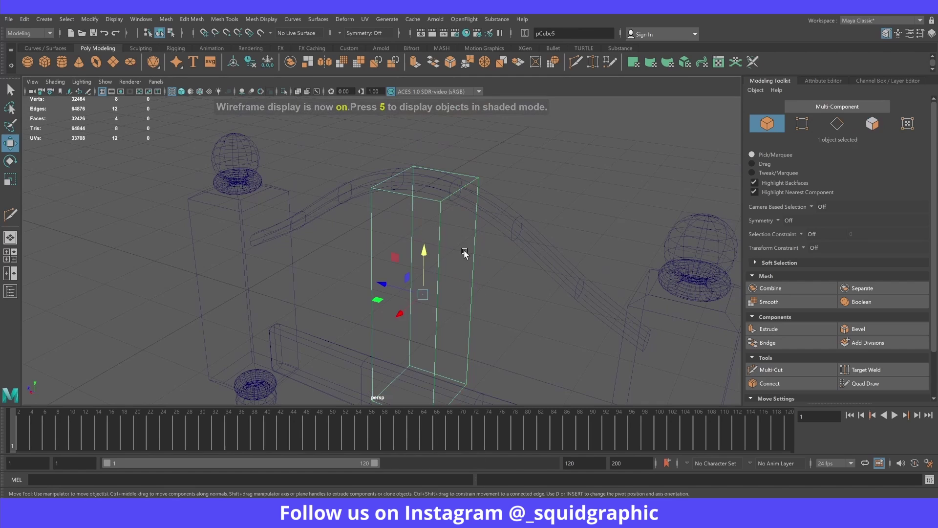
key("r")
mouse_move(400, 313)
left_mouse_down()
mouse_move(430, 300)
mouse_move(386, 318)
left_mouse_up()
key("4")
key("5")
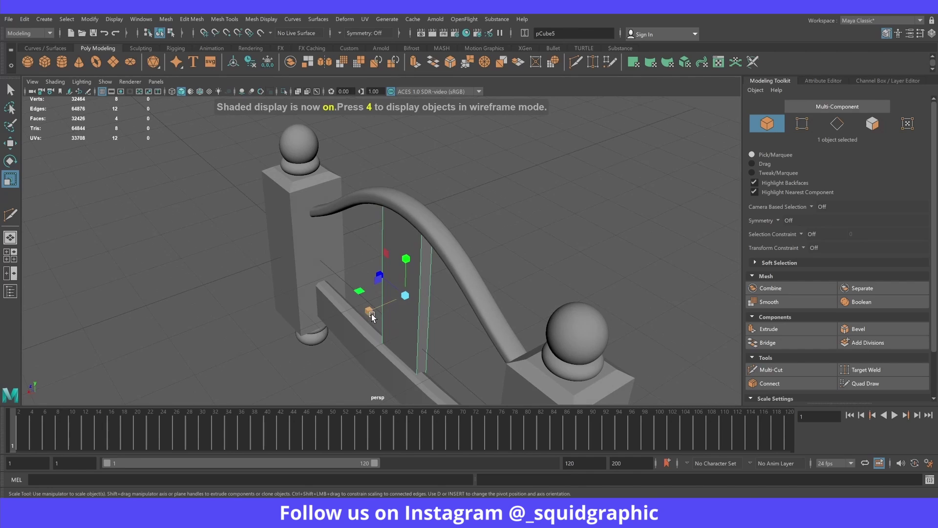
Step: Nudge the central slat slightly left and shift the arched rail into place
key("w")
left_click_drag(373, 312, 364, 314)
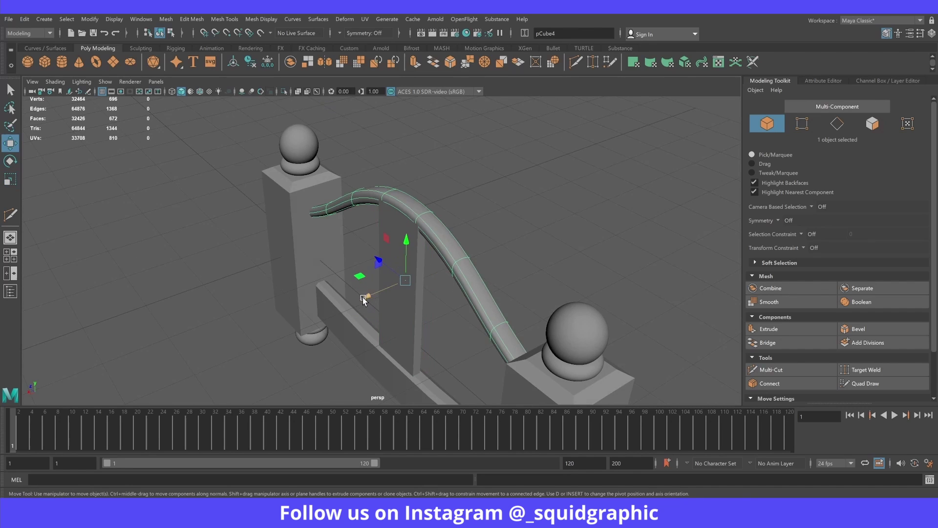
left_click_drag(363, 297, 361, 298)
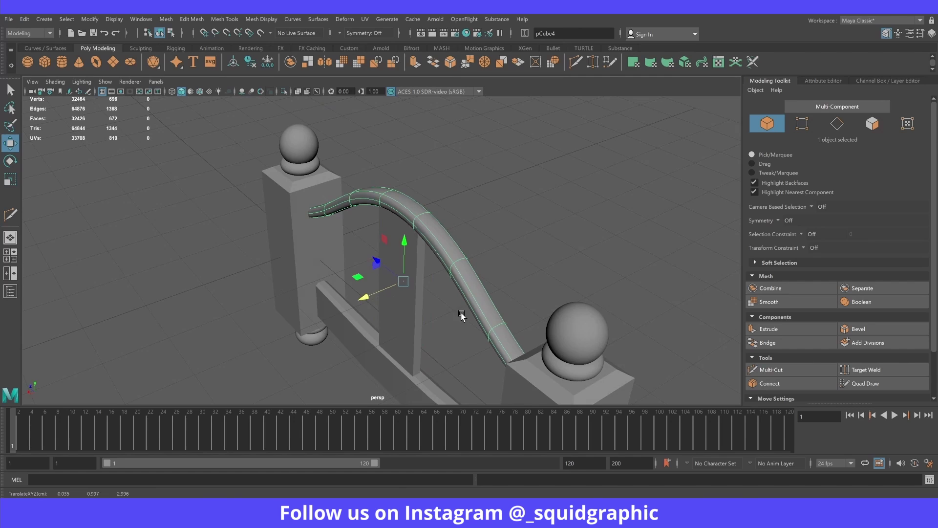
left_click_drag(461, 316, 404, 307, "alt")
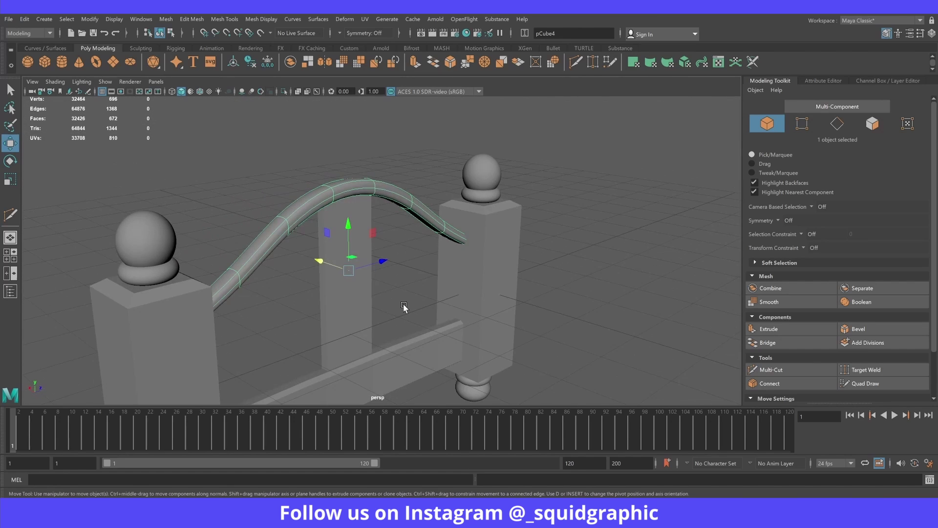
Step: Apply a bevel, polyBevel3 at Fraction 0.5, to soften the headboard piece's edges
left_click(858, 329)
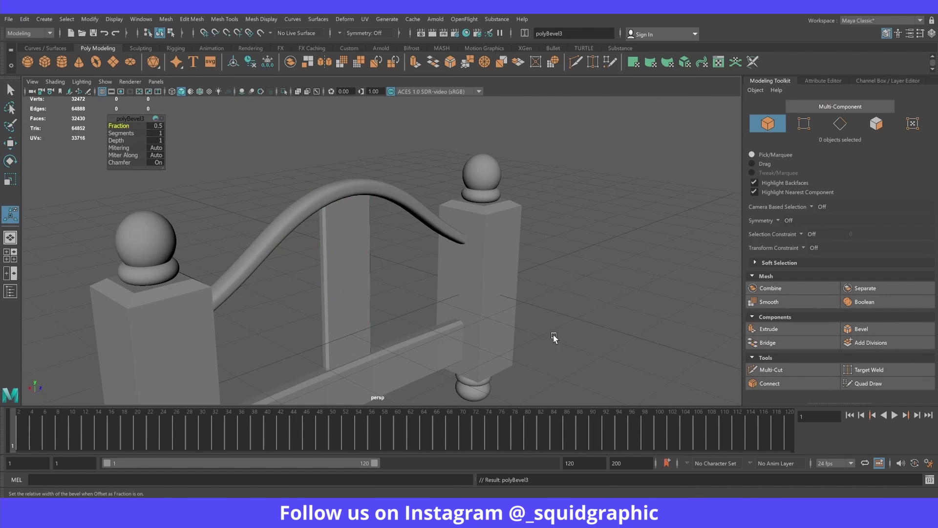
mouse_move(554, 337)
left_mouse_down("alt")
mouse_move(364, 306)
mouse_move(428, 298)
left_mouse_up("alt")
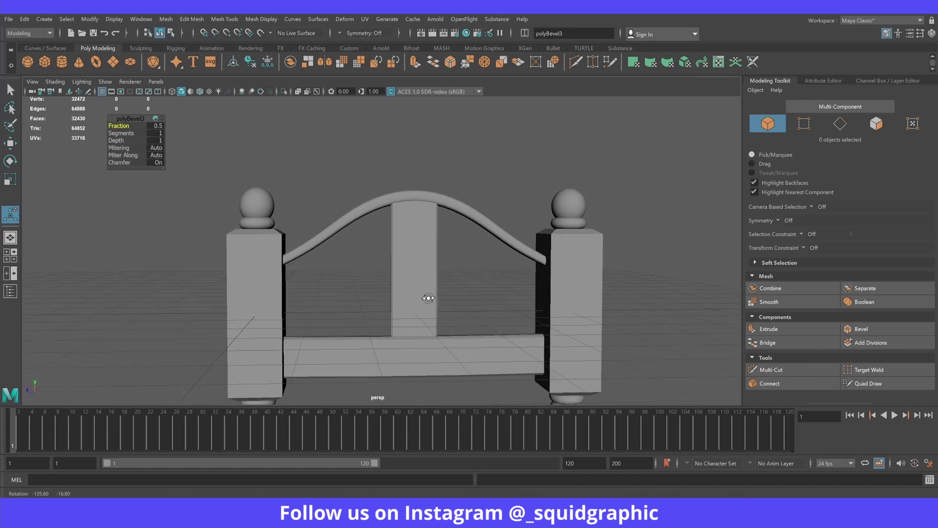
scroll(426, 301, "up", 2)
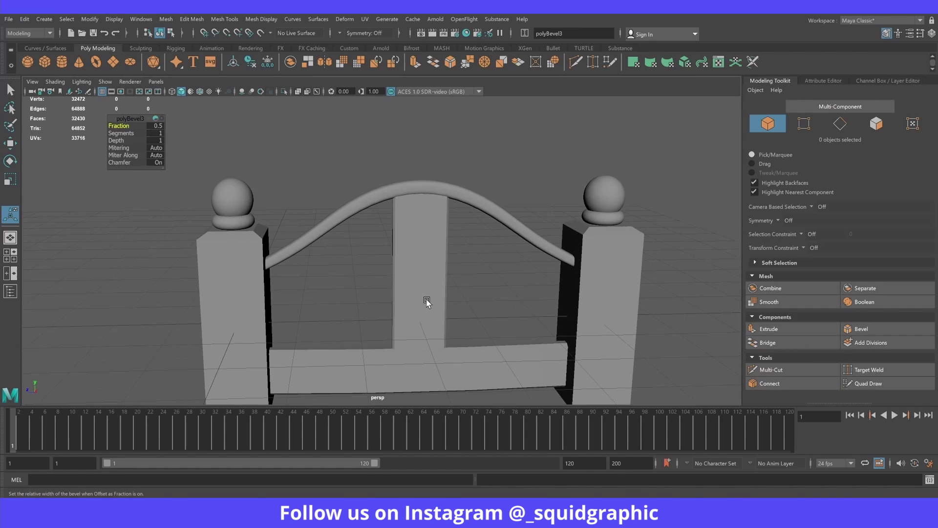
left_click(413, 273)
key("space")
key("space")
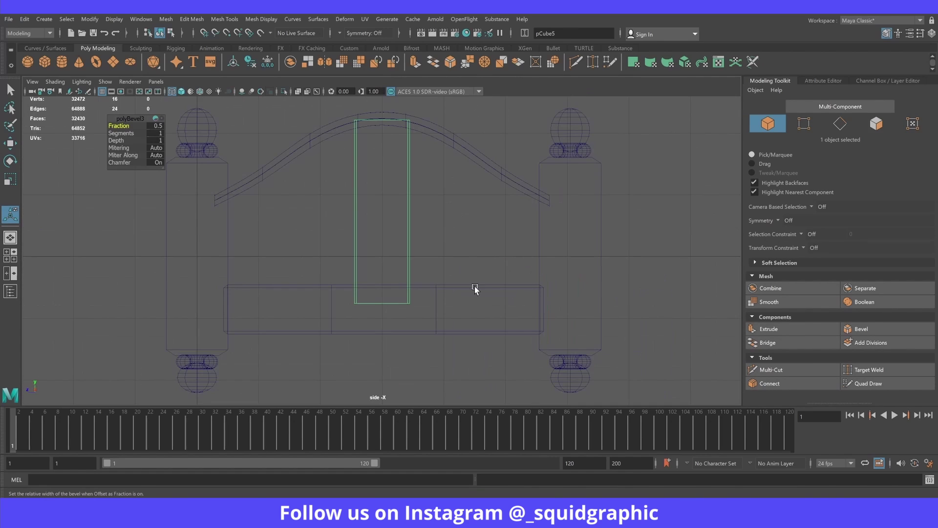
Step: Duplicate the slat twice to the right (pCube6, pCube7) and shorten both to about 2.789
key("ctrl+d")
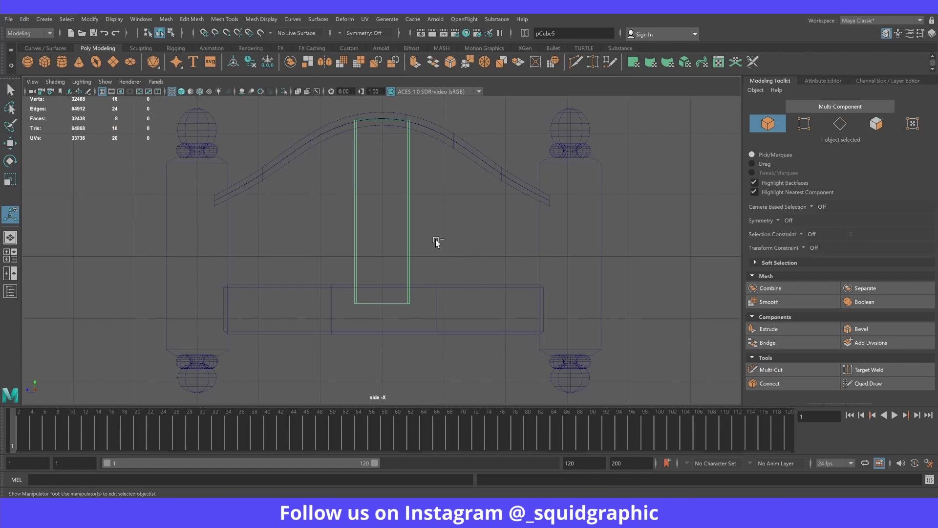
key("w")
left_click_drag(341, 215, 394, 211)
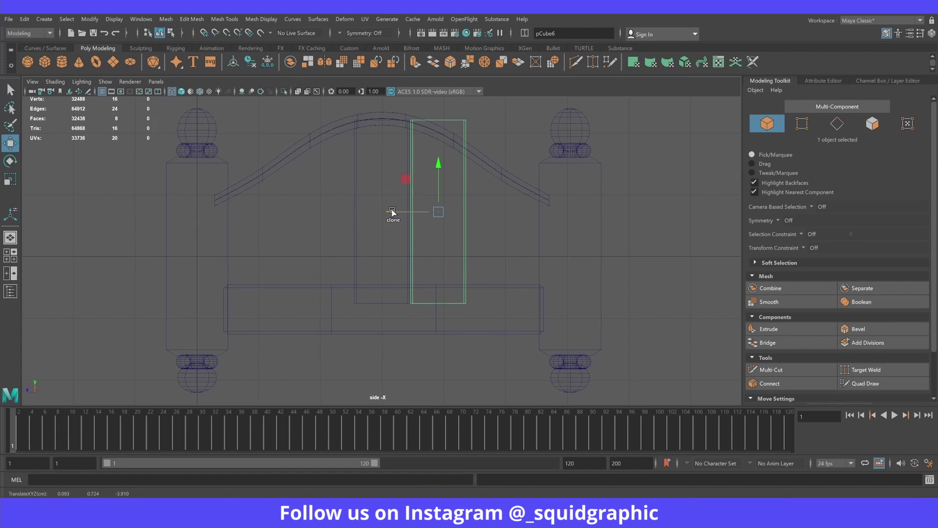
key("shift+d")
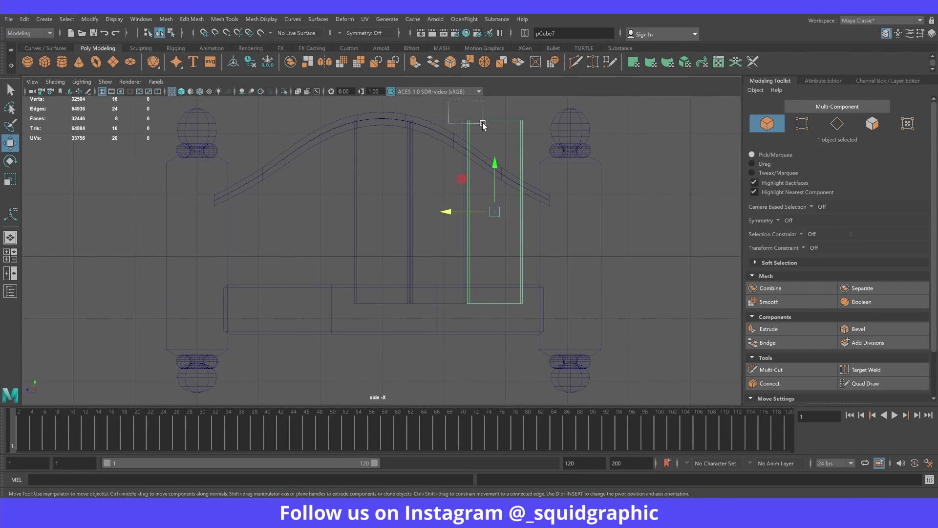
left_click_drag(452, 101, 483, 126)
key("r")
left_click_drag(494, 167, 495, 172)
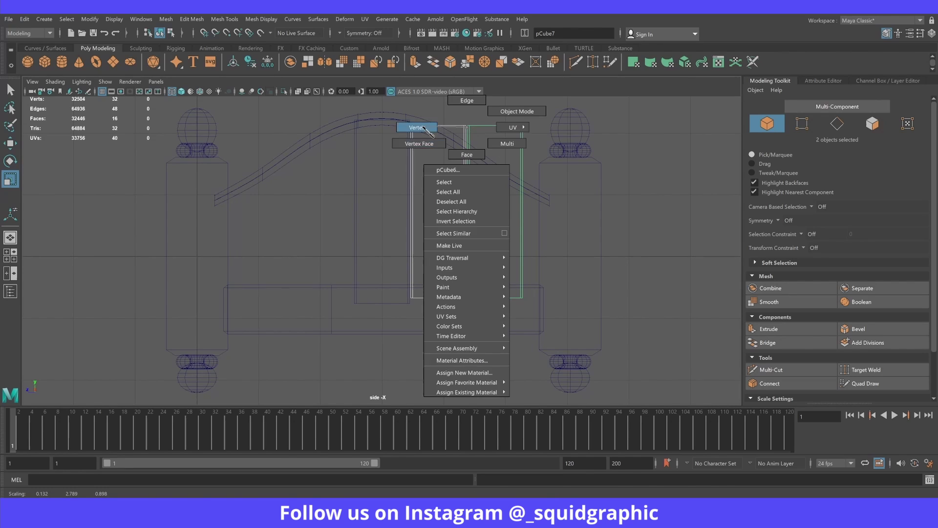
Step: Bring the new slats' tops down to the arch and their bottoms onto the lower rail
mouse_move(468, 129)
right_mouse_down()
mouse_move(457, 135)
mouse_move(470, 105)
right_mouse_up()
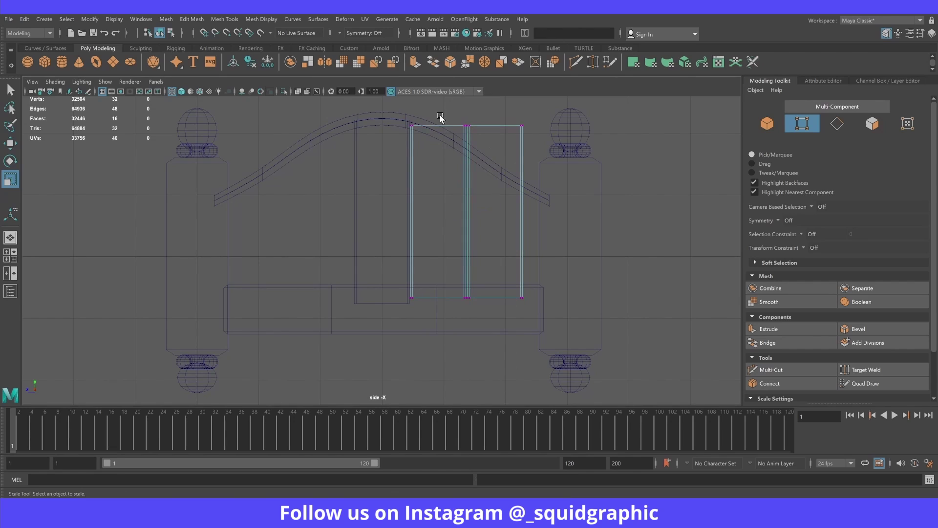
left_click_drag(456, 121, 498, 157)
middle_click_drag(472, 135, 474, 192, "alt")
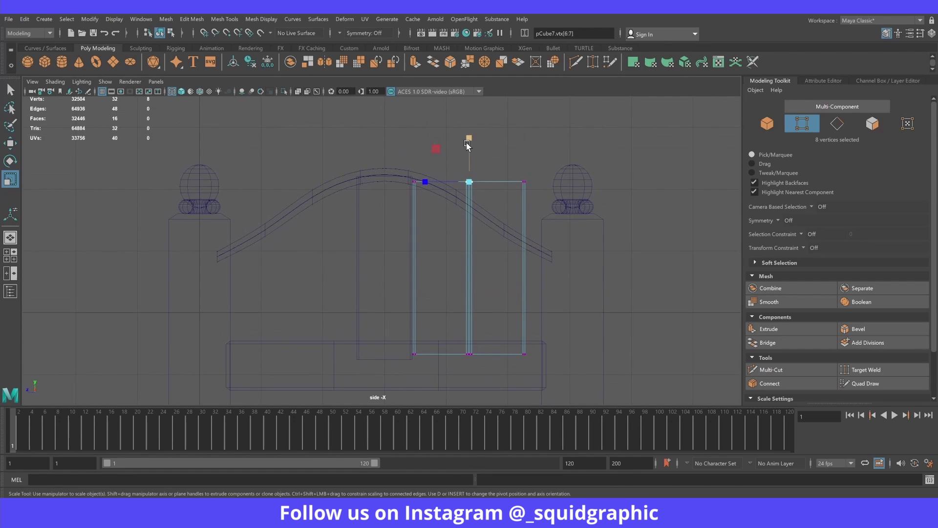
key("w")
mouse_move(468, 139)
left_mouse_down()
mouse_move(471, 160)
mouse_move(546, 221)
left_mouse_up()
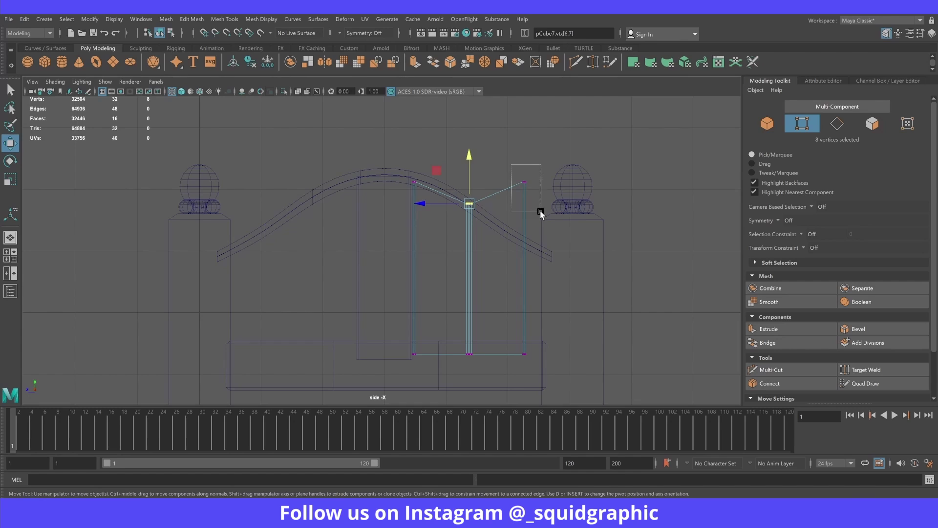
left_click_drag(524, 137, 523, 198)
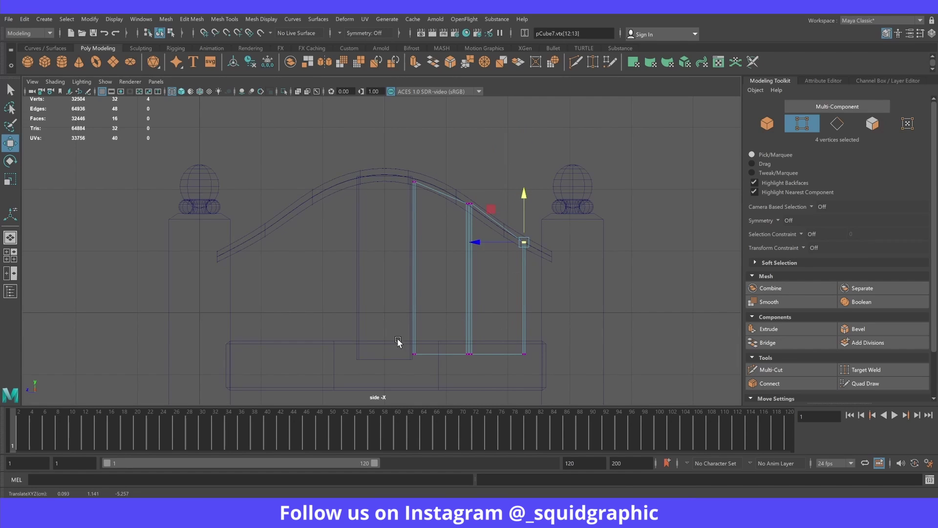
left_click_drag(379, 337, 512, 374)
left_click_drag(469, 313, 468, 307)
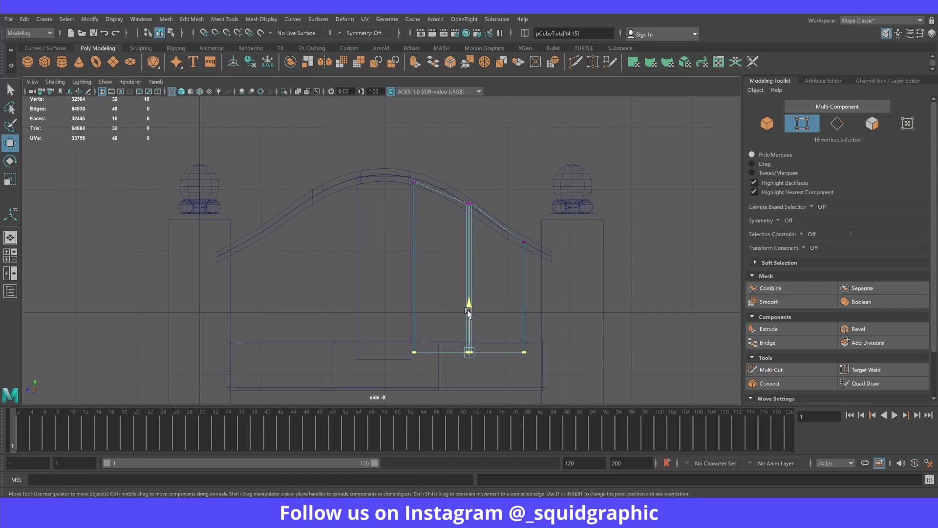
Step: Raise the central slat's bottom onto the lower rail and lower its top under the arch
left_click(384, 361)
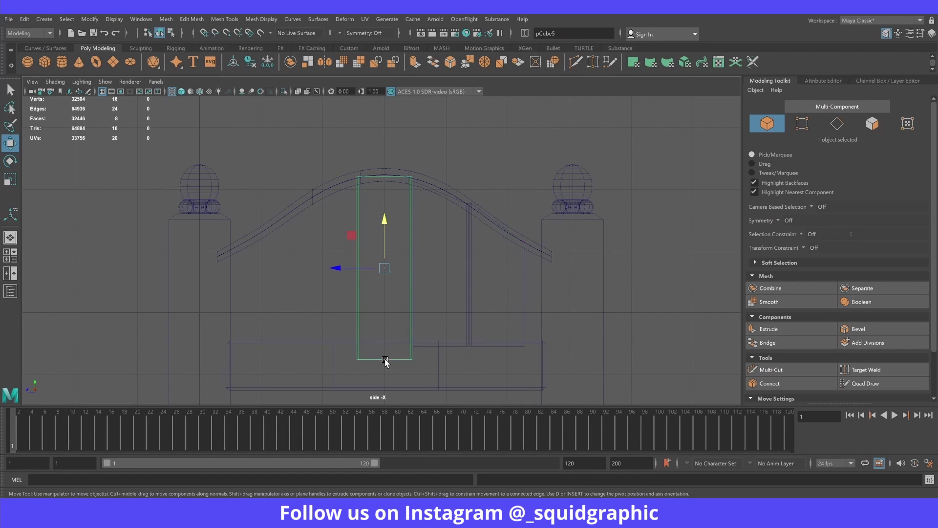
right_click_drag(383, 263, 335, 266)
left_click_drag(342, 355, 415, 366)
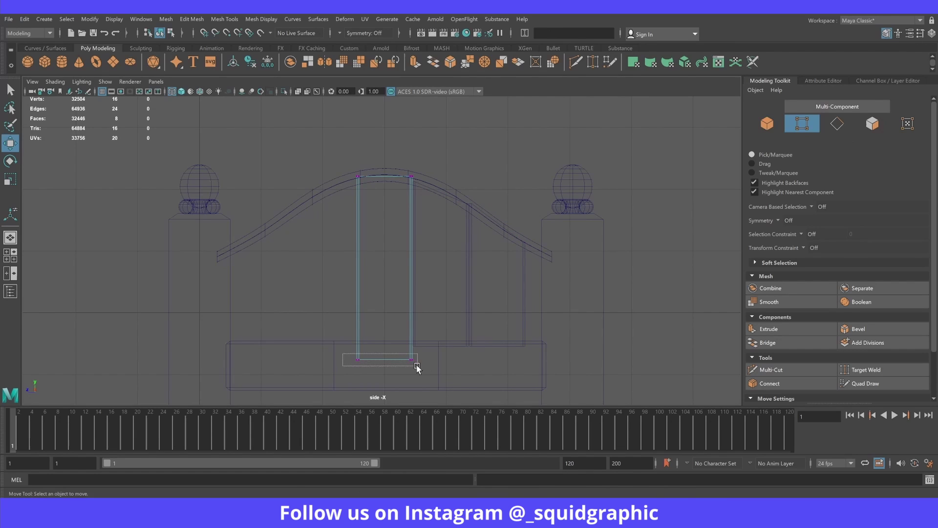
left_click_drag(385, 317, 386, 304)
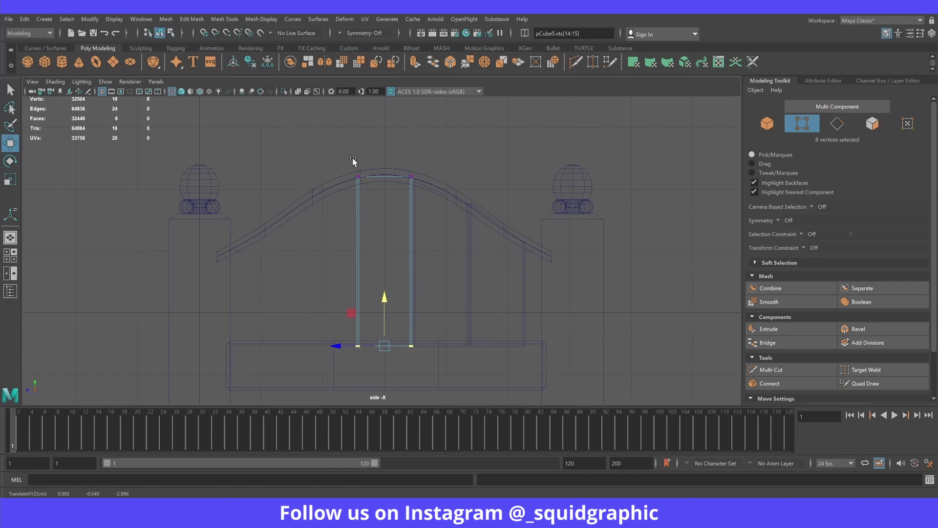
left_click_drag(334, 148, 414, 186)
left_click_drag(383, 130, 385, 134)
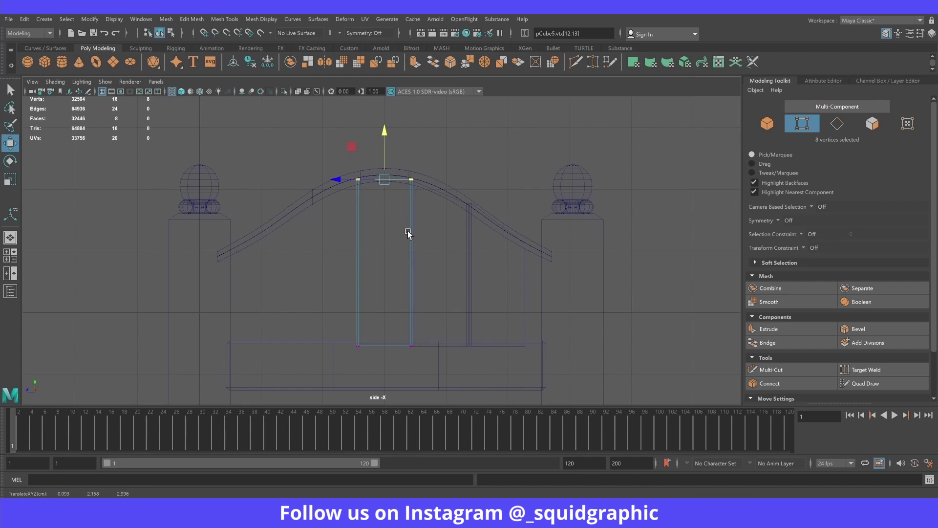
right_click_drag(408, 233, 455, 212)
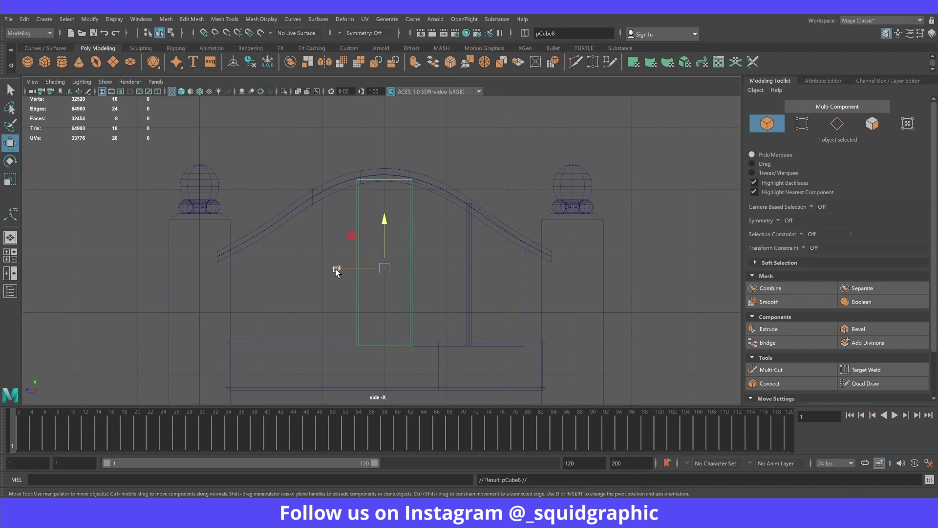
Step: Slide the new plank beside the right post and lower its top vertices to slant with the arch
left_click_drag(336, 270, 506, 263)
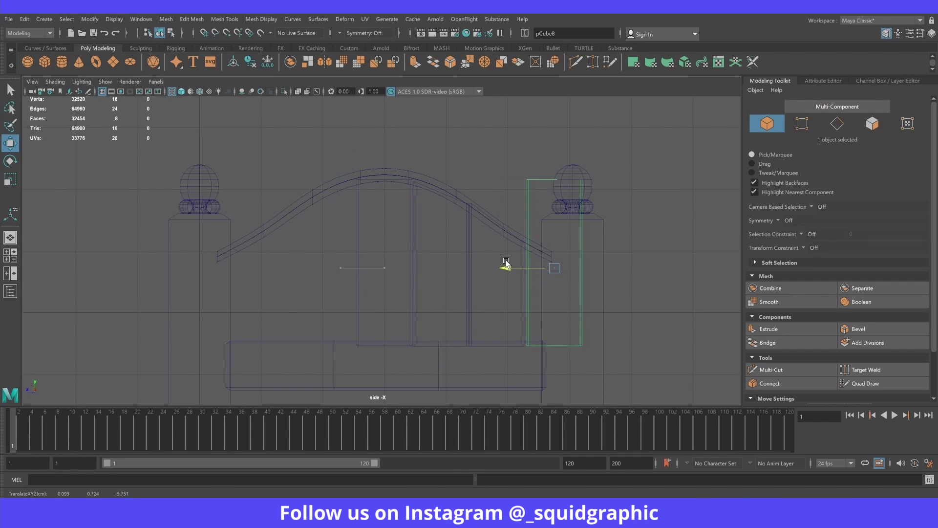
middle_click_drag(540, 247, 419, 224, "alt")
right_click_drag(409, 177, 371, 178)
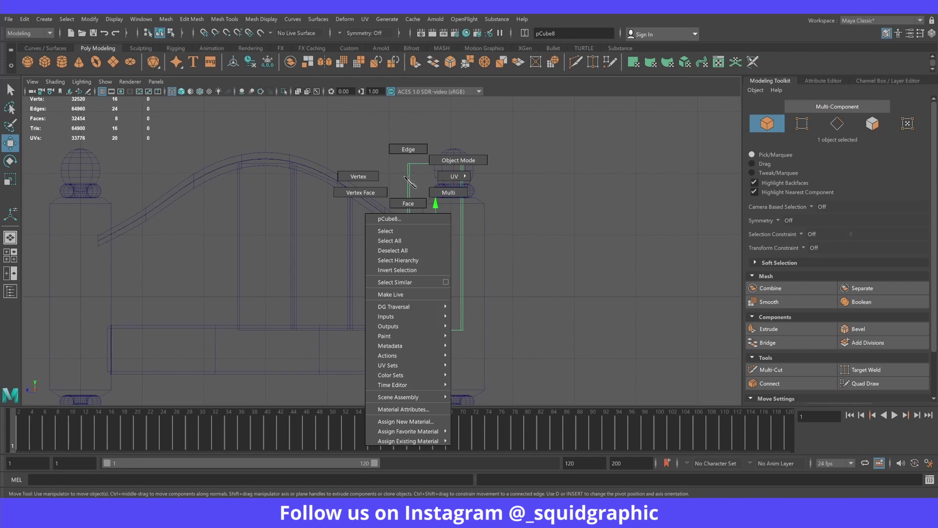
left_click_drag(385, 151, 501, 185)
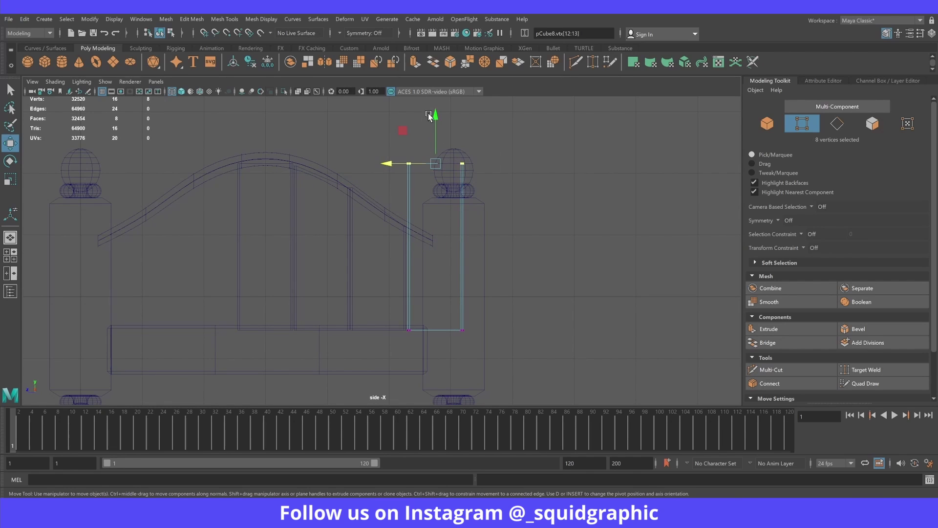
left_click_drag(436, 119, 438, 182)
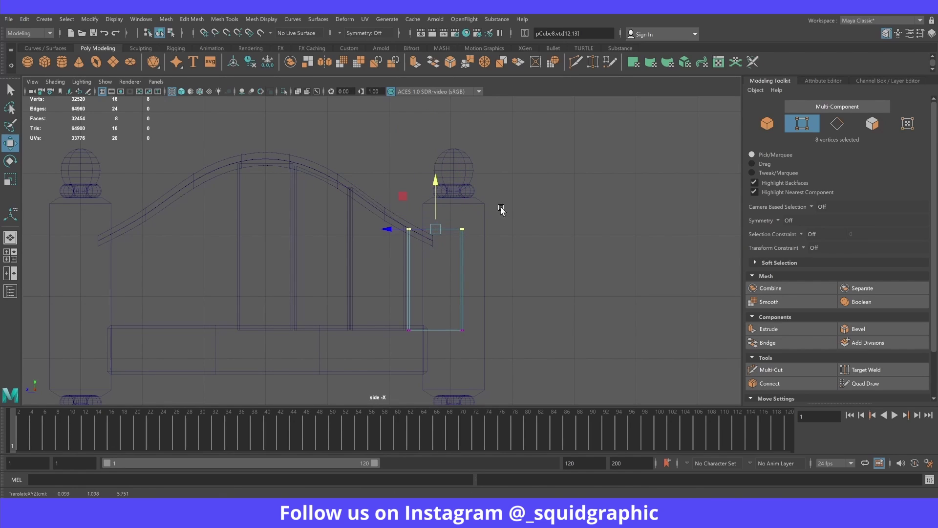
left_click_drag(502, 209, 453, 252)
left_click_drag(462, 185, 461, 209)
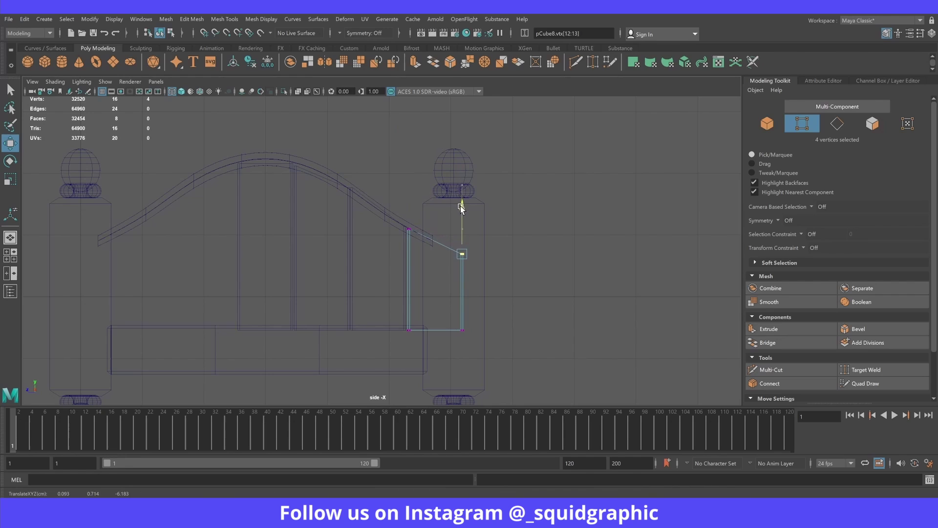
Step: Pull the plank's outer edge inward to thin it and drop its bottom corner to the base
left_click(458, 320, "shift")
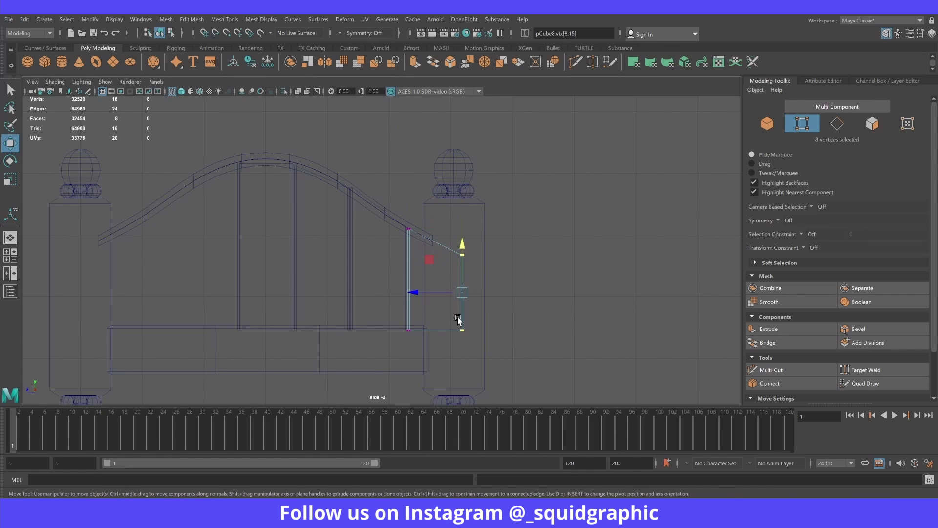
left_click_drag(414, 293, 386, 293)
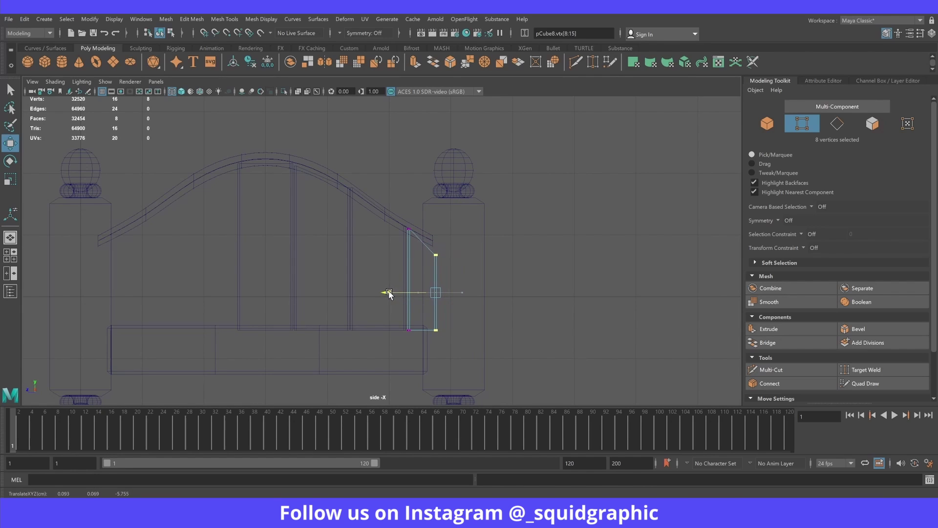
left_click_drag(435, 248, 437, 239)
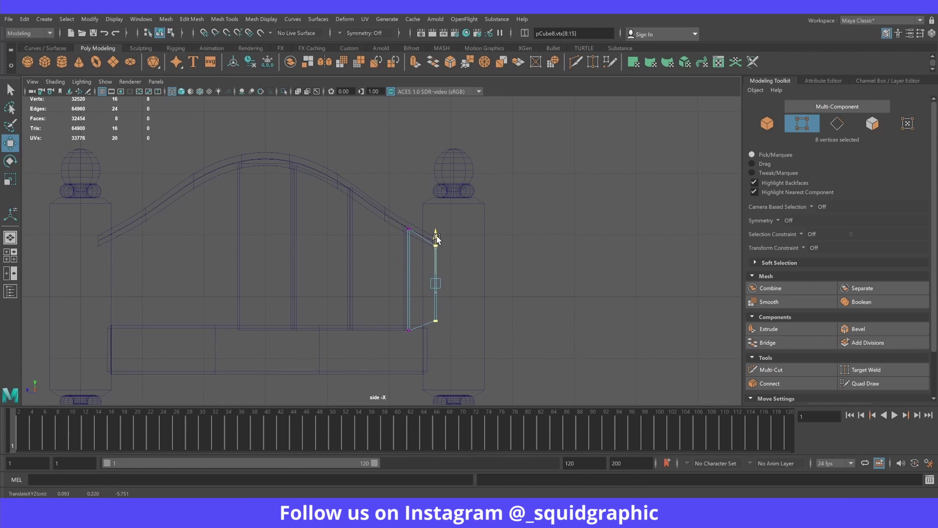
left_click_drag(418, 312, 453, 336)
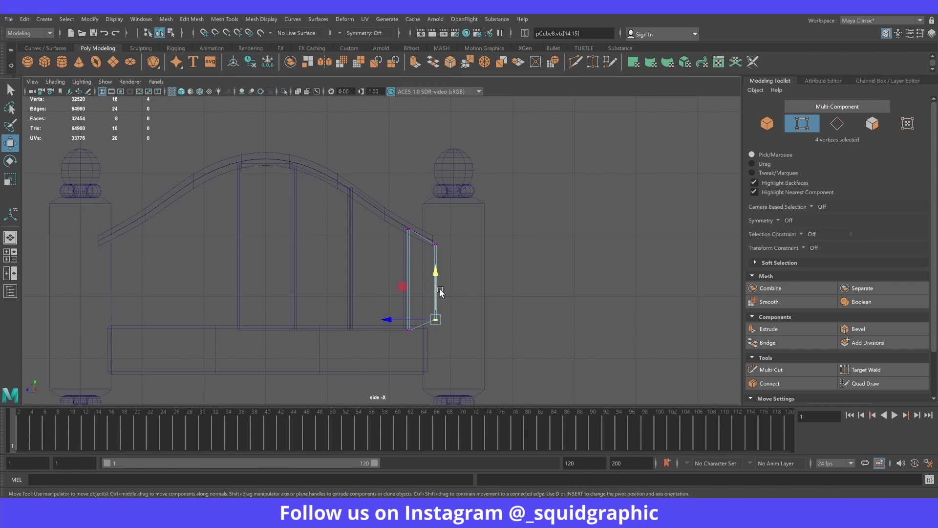
left_click_drag(433, 278, 437, 290)
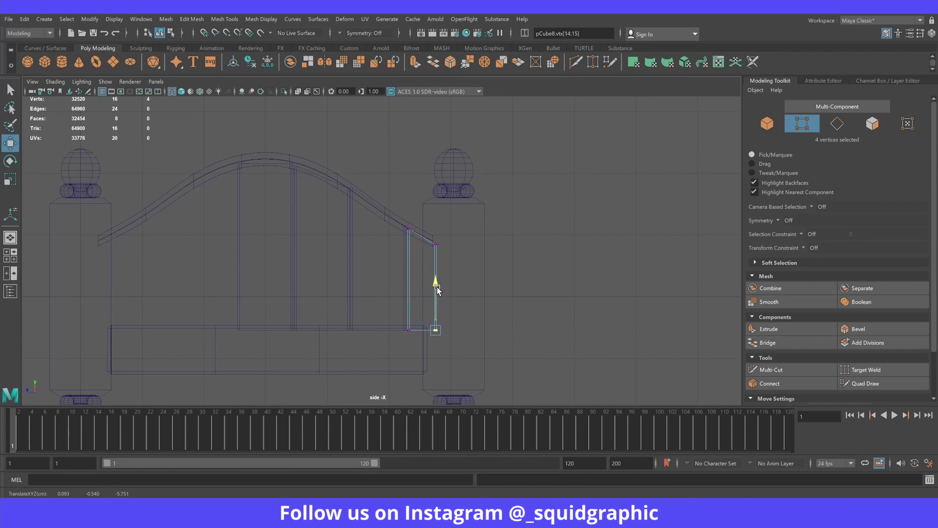
key("space")
key("space")
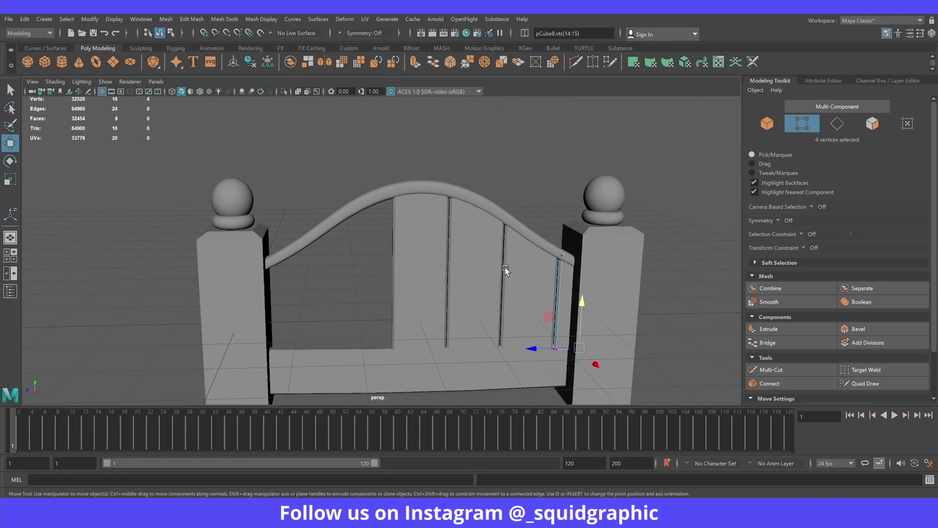
Step: In Object mode, nudge slat pCube8 sideways so it sits snug against the right post
right_click_drag(560, 277, 599, 245)
left_click_drag(635, 278, 558, 278, "alt")
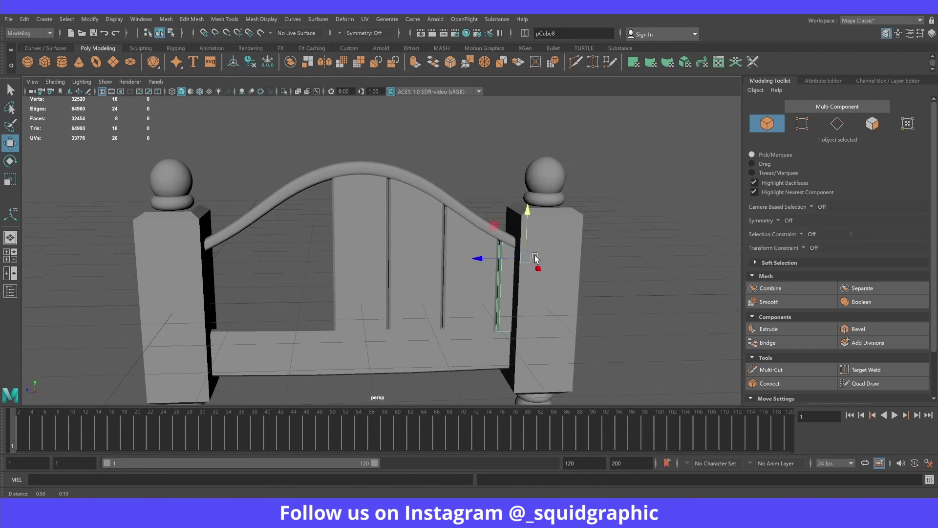
scroll(474, 276, "up", 5)
left_click(465, 273)
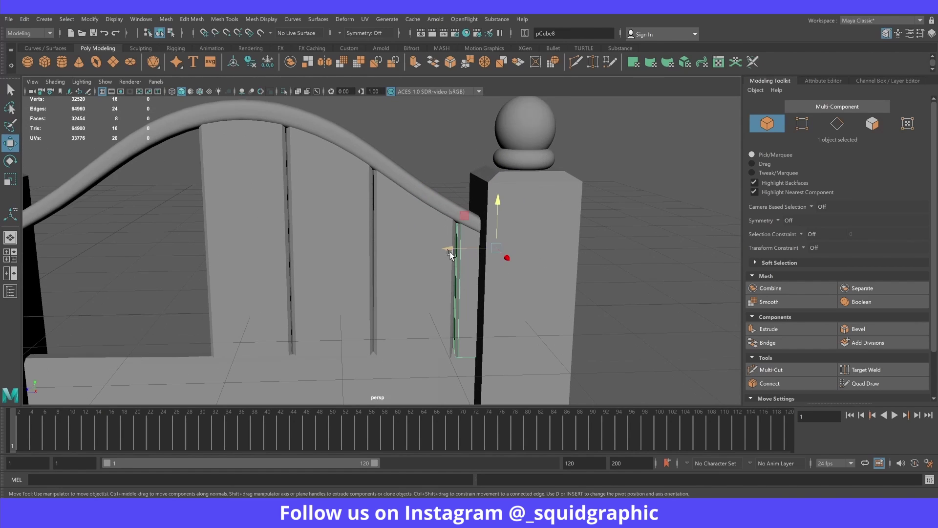
mouse_move(449, 250)
left_mouse_down()
mouse_move(386, 283)
mouse_move(373, 272)
mouse_move(425, 277)
left_mouse_up()
left_click(601, 250)
Step: Reframe the gate and box-select the three slats
scroll(447, 251, "down", 5)
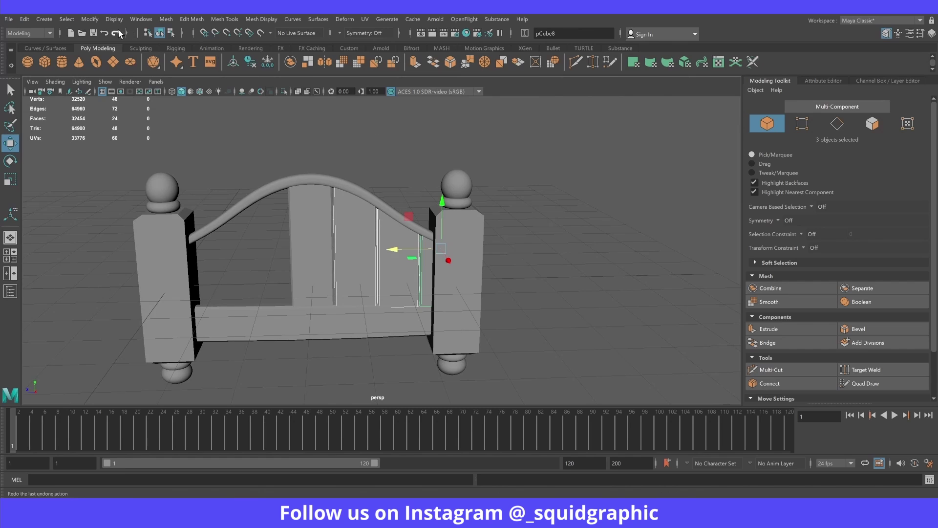
middle_click_drag(330, 208, 392, 207, "alt")
left_click_drag(391, 208, 383, 204, "alt")
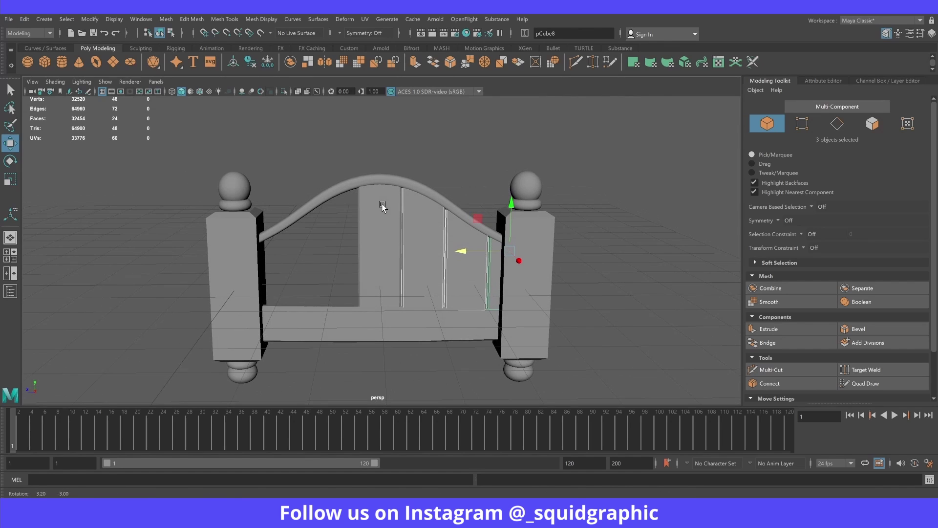
left_click_drag(429, 257, 495, 275)
Step: In the wireframe top view, combine the three slats into one object with Mesh > Combine
key("space")
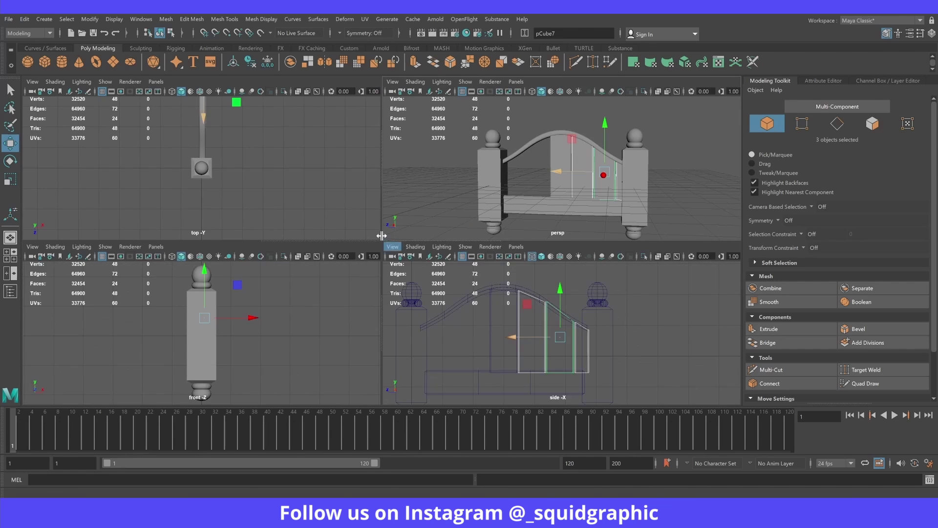
key("space")
scroll(415, 274, "down", 3)
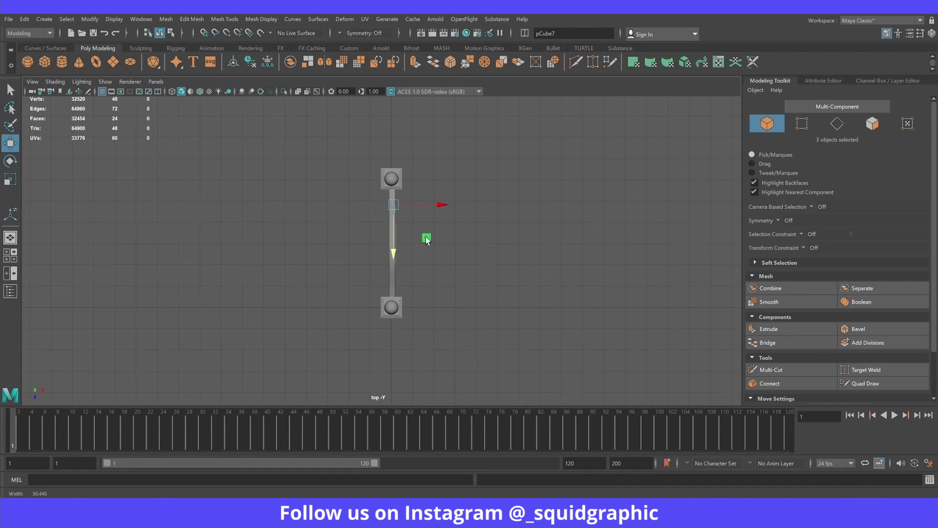
scroll(425, 240, "up", 2)
scroll(440, 249, "up", 2)
key("4")
middle_click_drag(441, 257, 421, 260, "alt")
left_click(166, 19)
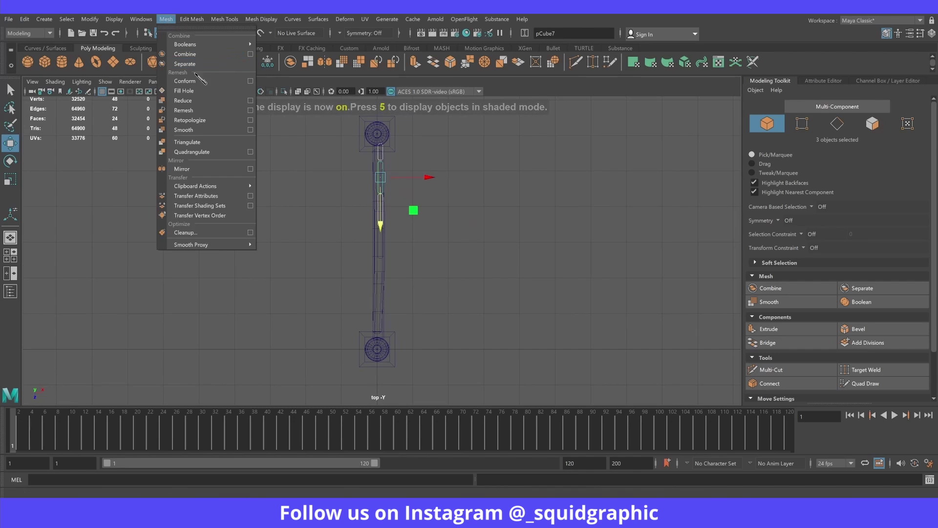
left_click(197, 55)
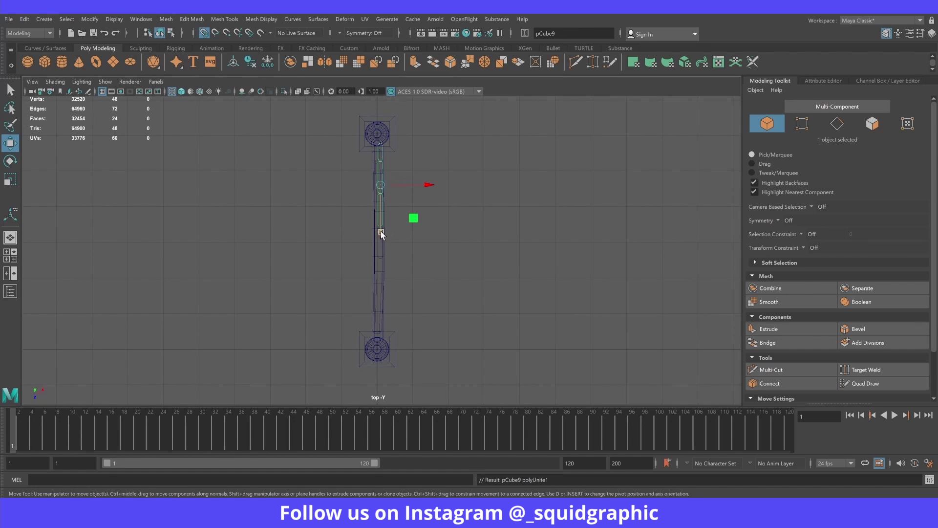
Step: Undo an accidental move and place the combined slats' pivot at the gate's centre
mouse_move(380, 232)
left_mouse_down()
mouse_move(381, 275)
mouse_move(385, 251)
left_mouse_up()
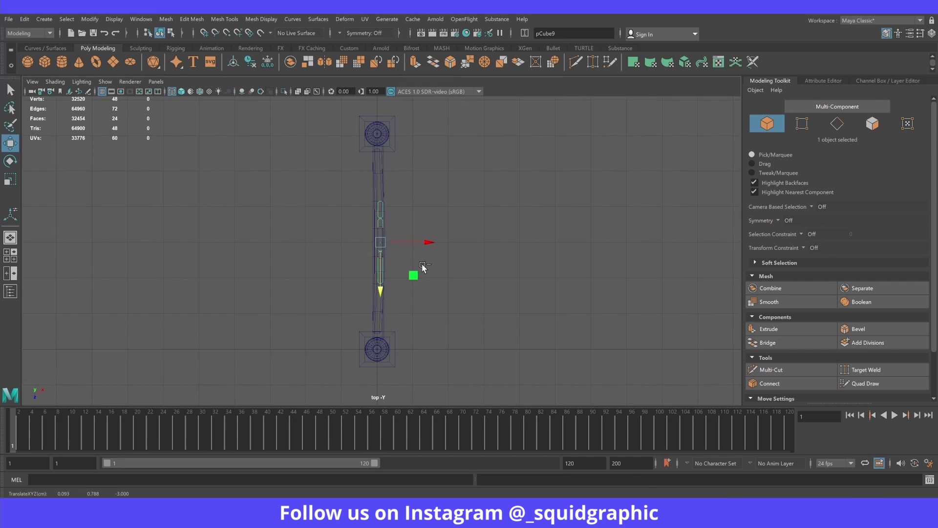
key("ctrl+z")
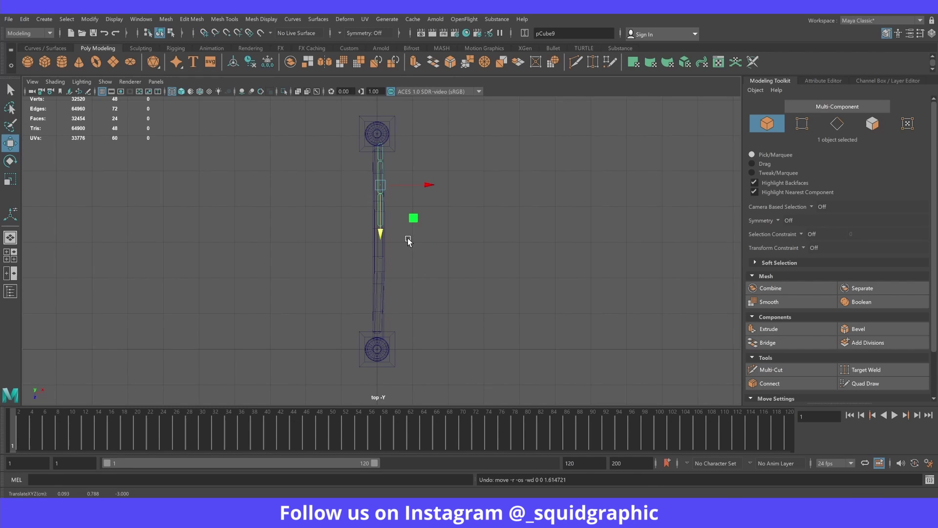
left_click(395, 233)
key("ctrl+z")
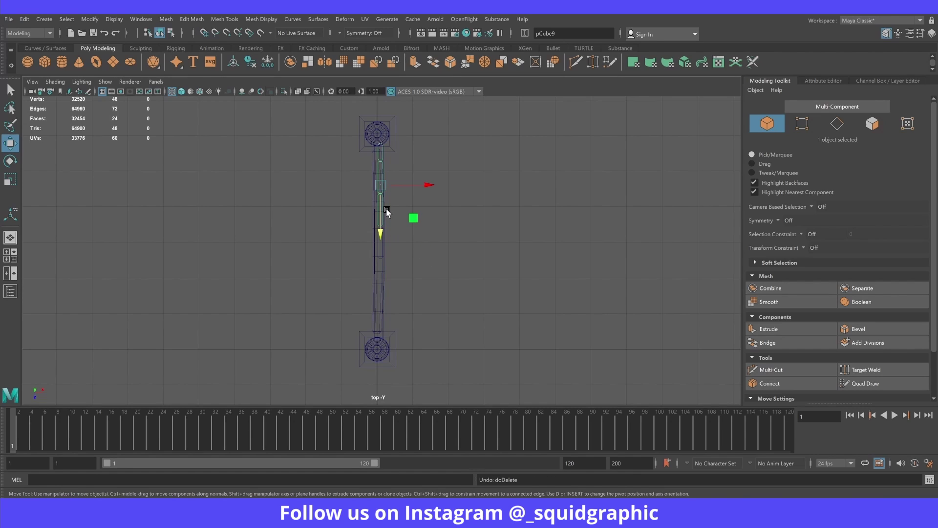
key("d")
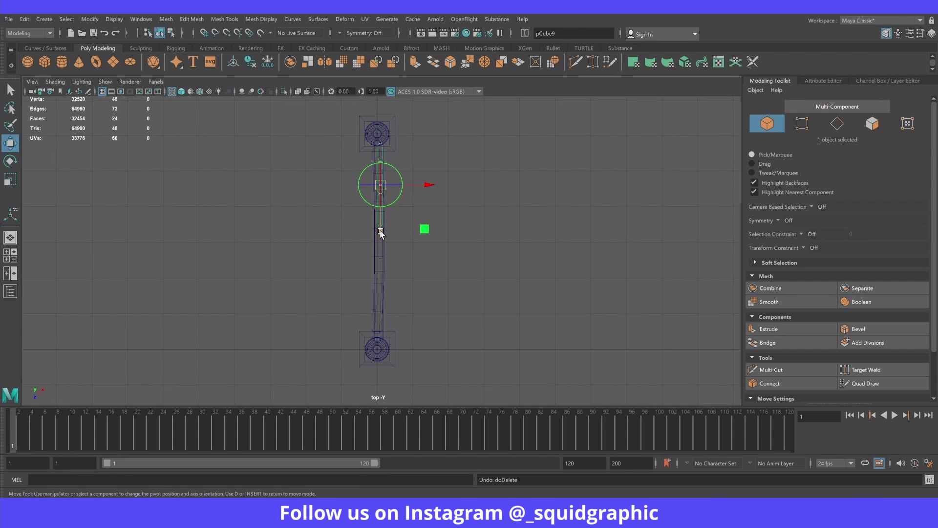
left_click_drag(381, 233, 380, 290)
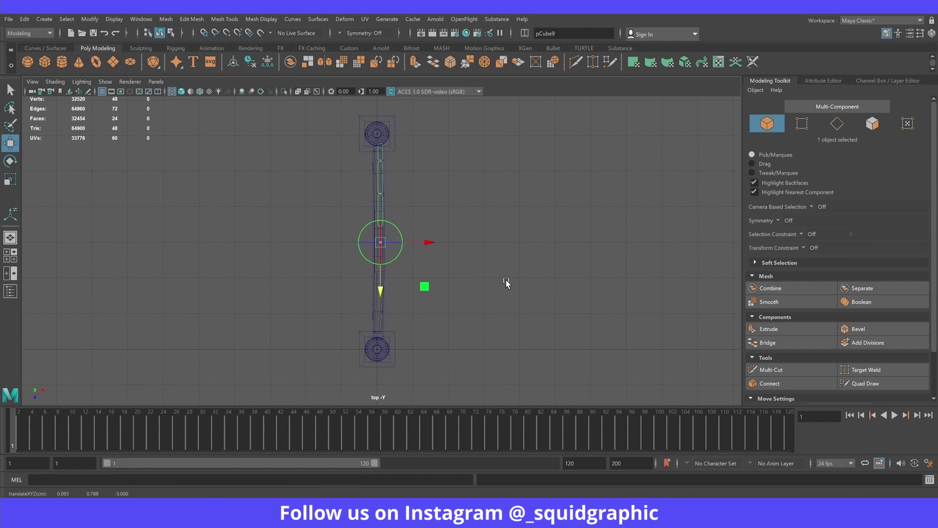
key("d")
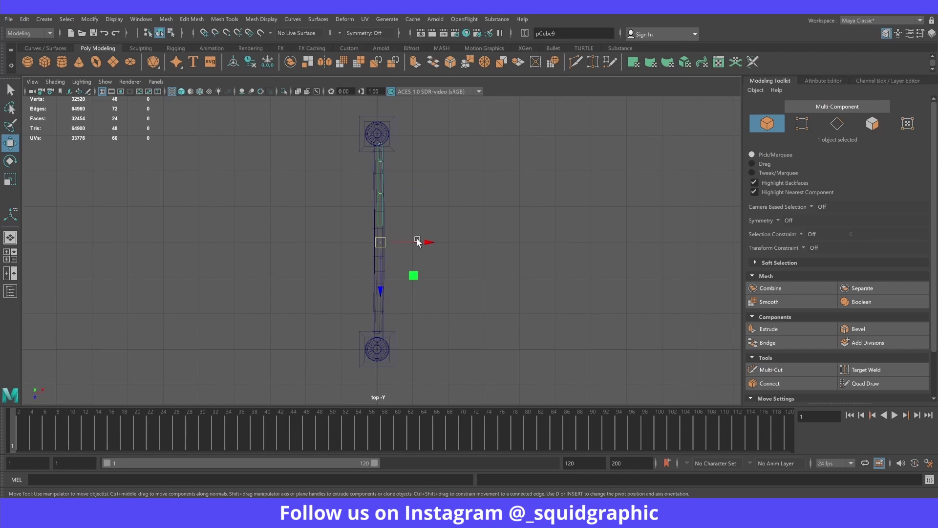
Step: Duplicate the slats as pCube10 and rotate the copy 180° about Y to mirror them
key("e")
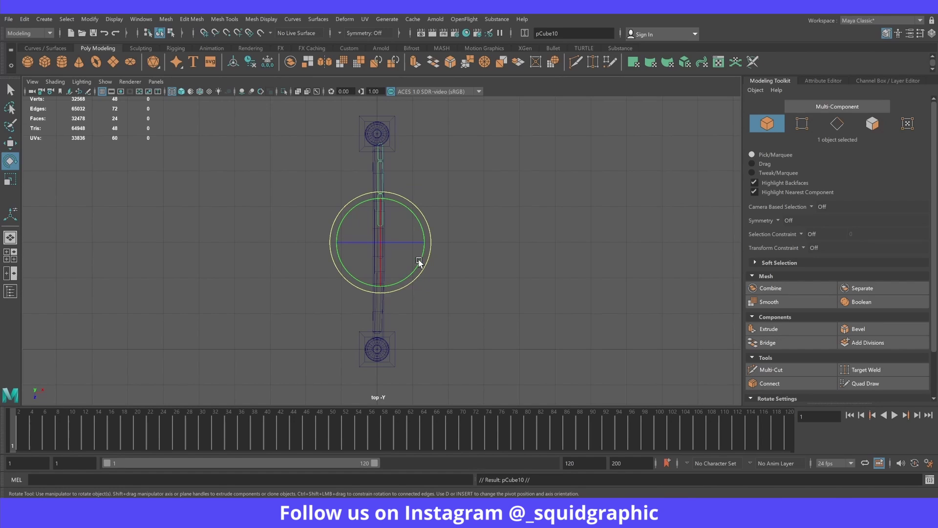
left_click_drag(420, 264, 410, 202)
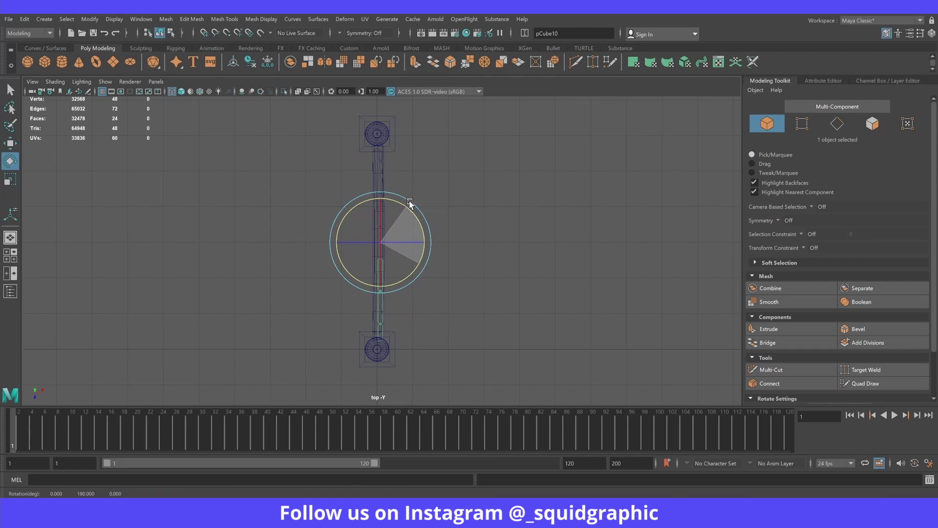
key("space")
key("space")
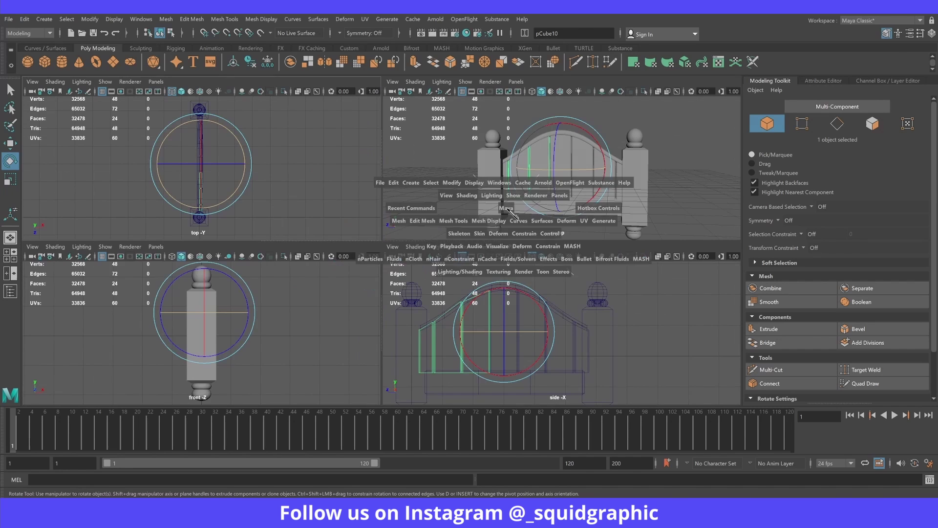
Step: Move lower rail pCube2 into place and scale it to about 0.296, 0.796, 5.184 between the posts
mouse_move(474, 265)
left_mouse_down("alt")
mouse_move(450, 268)
mouse_move(468, 263)
left_mouse_up("alt")
left_click(475, 222)
mouse_move(475, 223)
left_mouse_down("alt")
mouse_move(459, 236)
mouse_move(486, 222)
mouse_move(461, 212)
mouse_move(446, 236)
mouse_move(369, 273)
mouse_move(368, 291)
left_mouse_up("alt")
left_click(366, 293)
key("w")
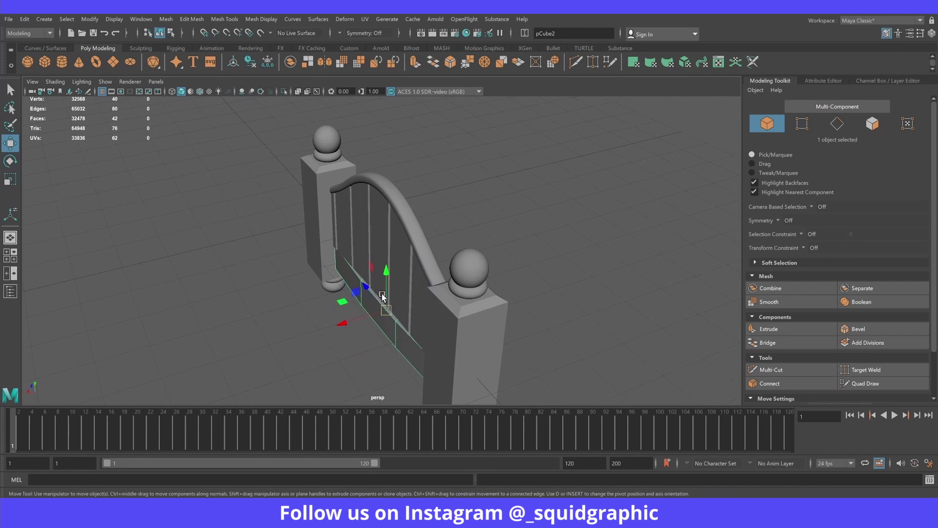
mouse_move(346, 323)
left_mouse_down()
mouse_move(396, 320)
mouse_move(343, 304)
left_mouse_up()
key("r")
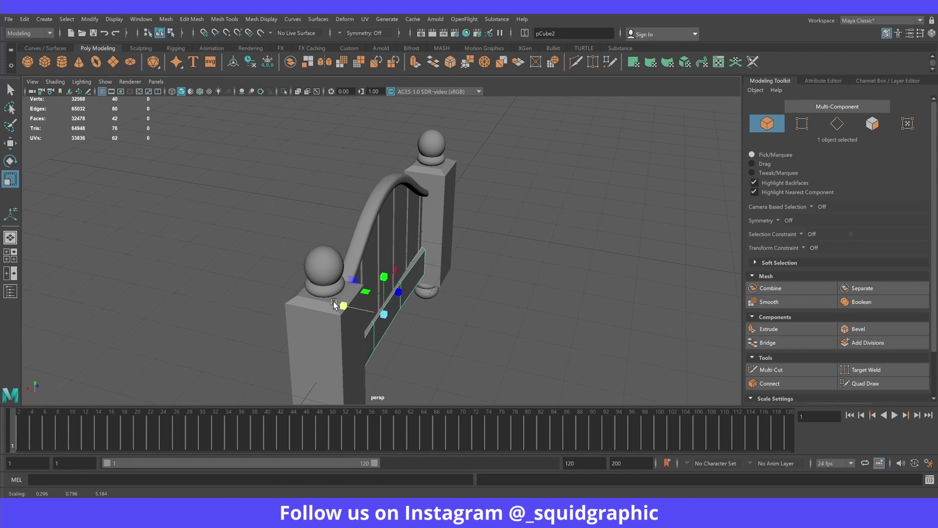
left_click(209, 256)
left_click_drag(209, 256, 349, 221, "alt")
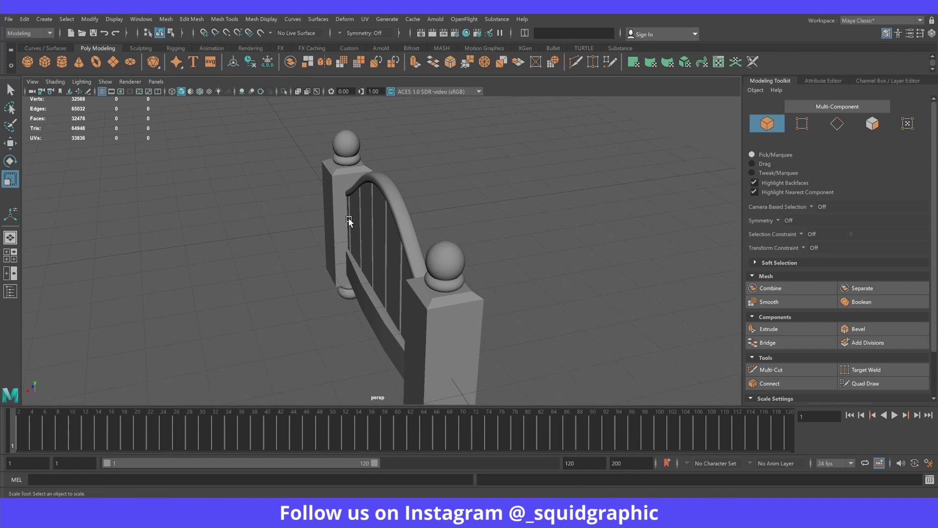
Step: Apply Smooth to the arched top rail pCube4, adding polySmoothFace1 for a rounder curve
left_click(394, 197)
key("t")
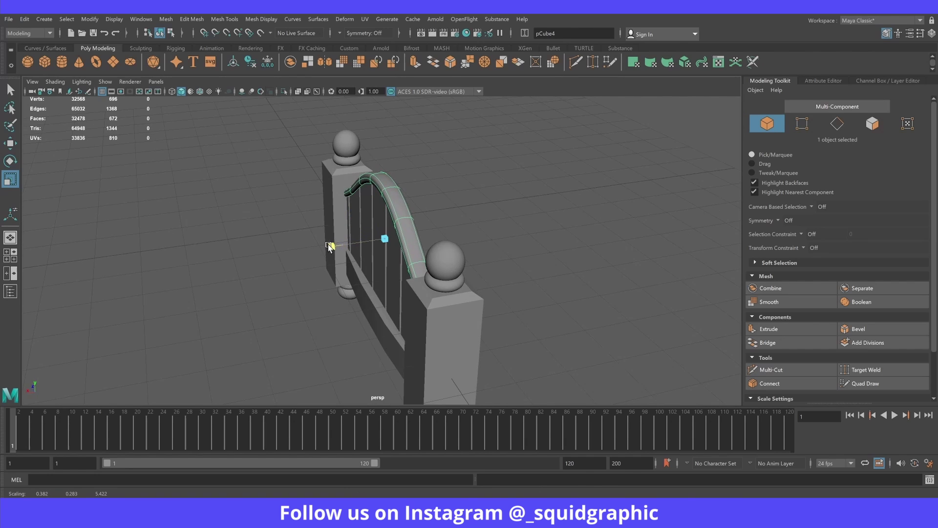
mouse_move(339, 245)
left_mouse_down("alt")
mouse_move(418, 204)
mouse_move(434, 222)
mouse_move(442, 218)
mouse_move(434, 223)
left_mouse_up("alt")
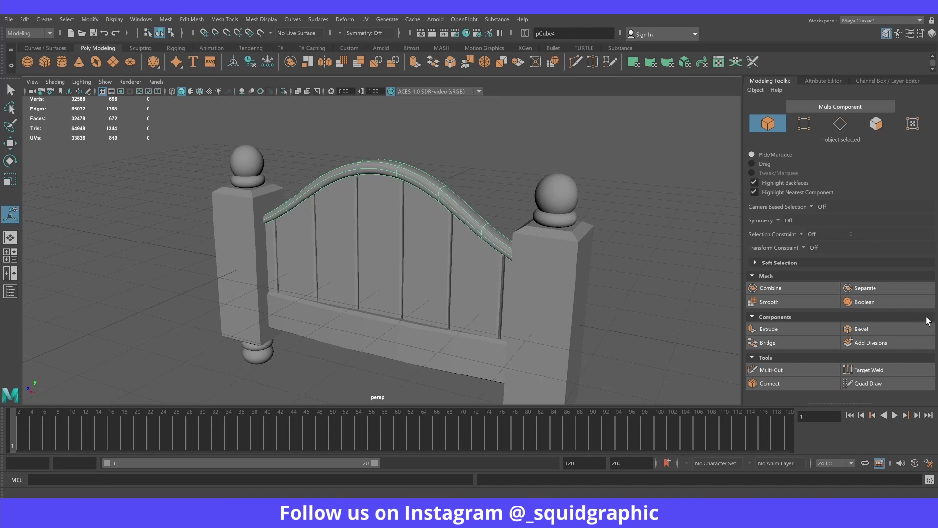
left_click(793, 301)
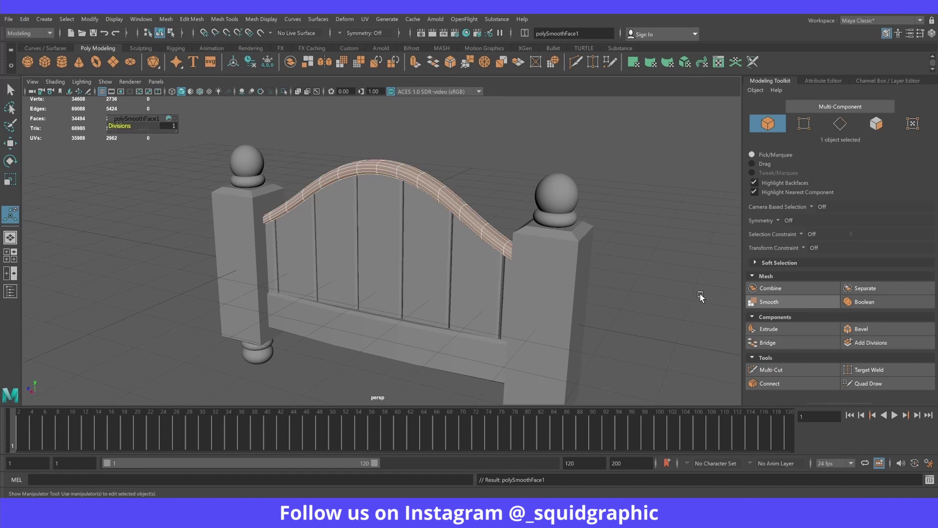
left_click(394, 153)
mouse_move(393, 153)
left_mouse_down("alt")
mouse_move(429, 178)
mouse_move(446, 214)
mouse_move(398, 224)
mouse_move(369, 211)
mouse_move(382, 219)
left_mouse_up("alt")
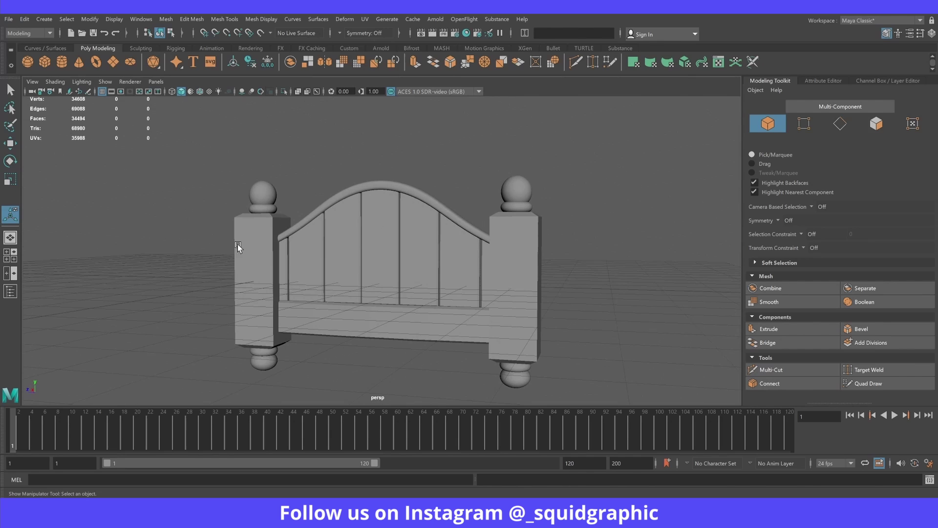
Step: Bevel the edges of both square posts
left_click(272, 239)
key("ctrl+b")
left_click(535, 264, "shift")
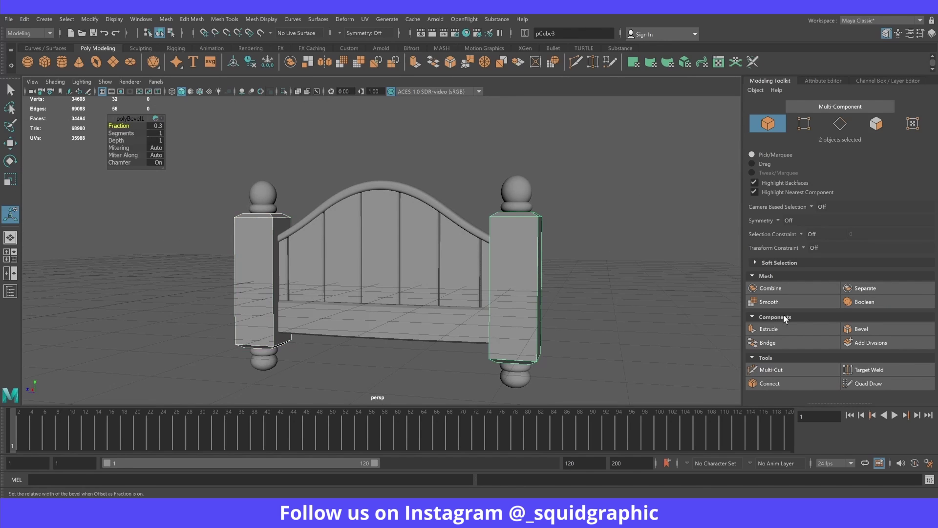
left_click(849, 333)
mouse_move(574, 302)
left_mouse_down("alt")
mouse_move(611, 299)
mouse_move(607, 287)
left_mouse_up("alt")
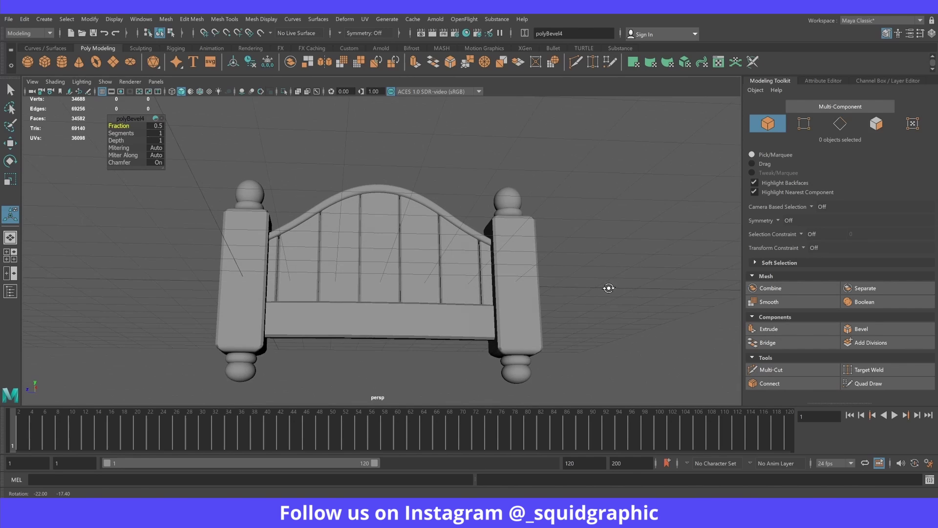
mouse_move(518, 307)
left_mouse_down("alt")
mouse_move(534, 272)
mouse_move(561, 270)
mouse_move(537, 276)
left_mouse_up("alt")
left_click(432, 328)
mouse_move(432, 328)
left_mouse_down("alt")
mouse_move(448, 324)
mouse_move(425, 331)
left_mouse_up("alt")
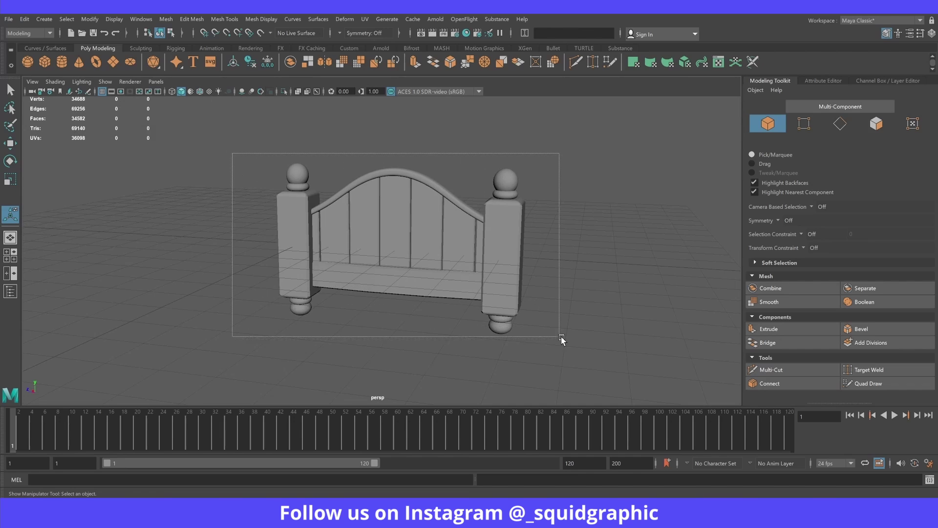
Step: Select all headboard pieces, bevel them, centre their pivot and frame them in top view
left_click_drag(258, 180, 572, 348)
key("ctrl+b")
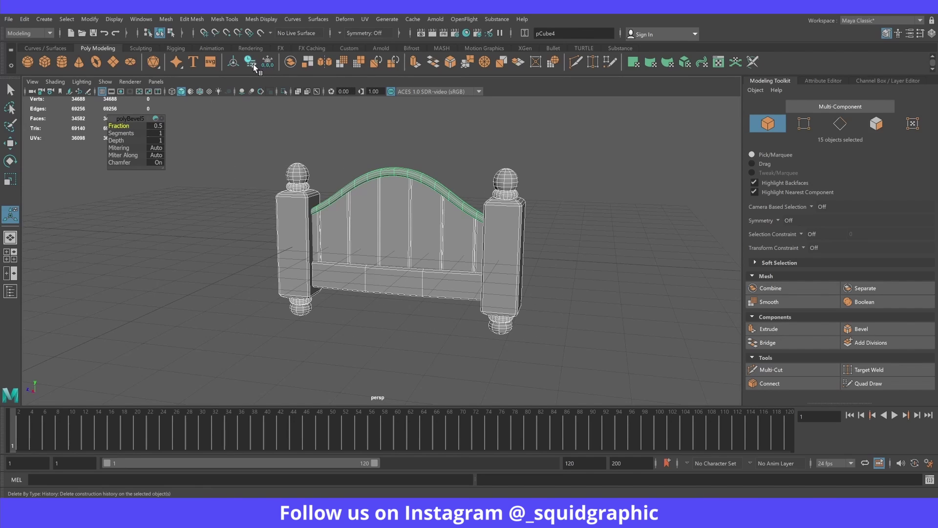
left_click(236, 65)
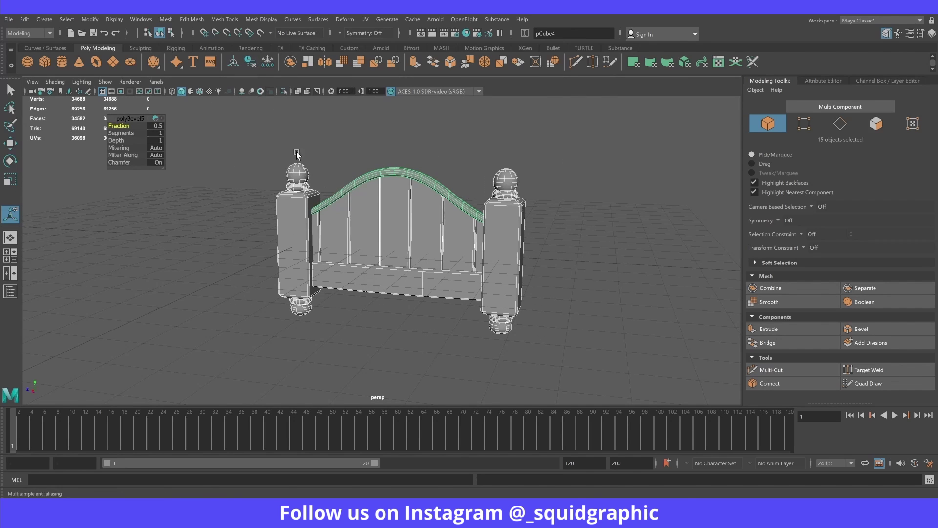
key("w")
key("space")
key("space")
scroll(432, 279, "down", 2)
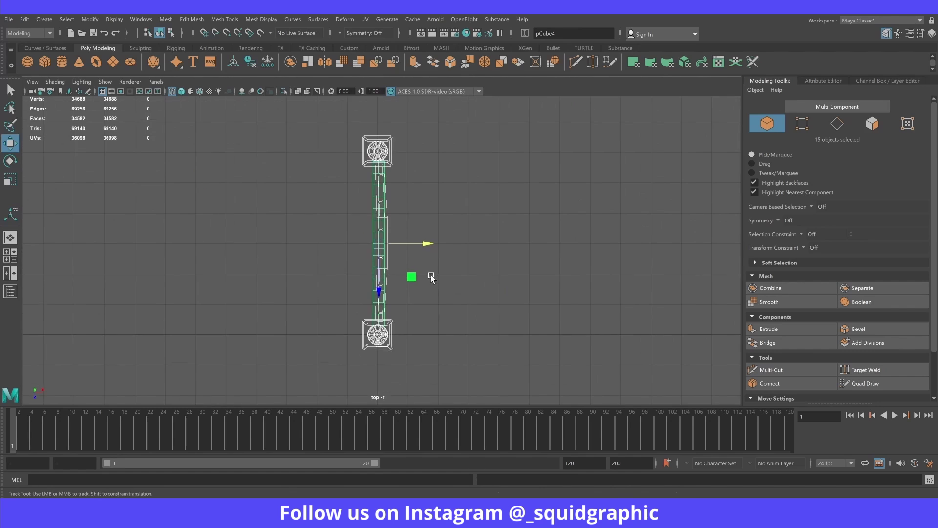
middle_click_drag(431, 278, 388, 229, "alt")
Step: Undo the headboard move and reselect all headboard parts in perspective view
left_click_drag(382, 230, 382, 322)
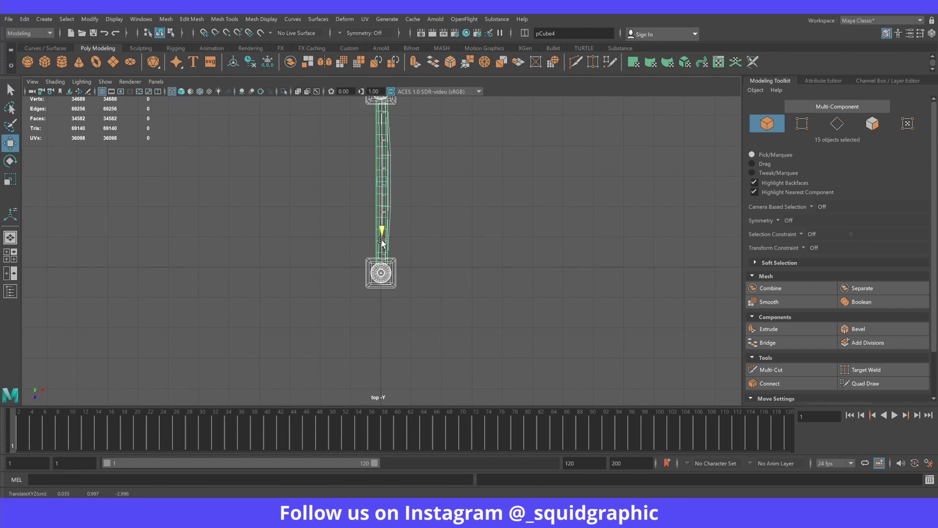
key("ctrl+z")
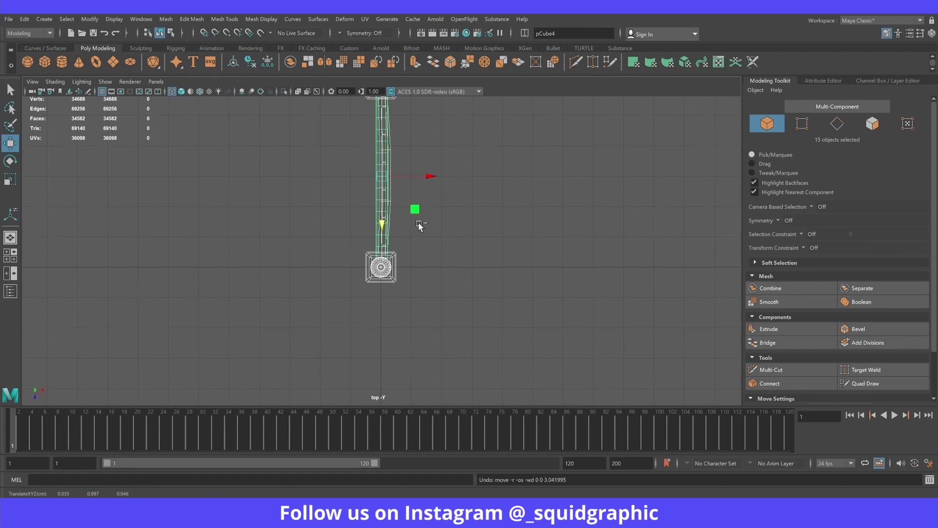
key("space")
key("space")
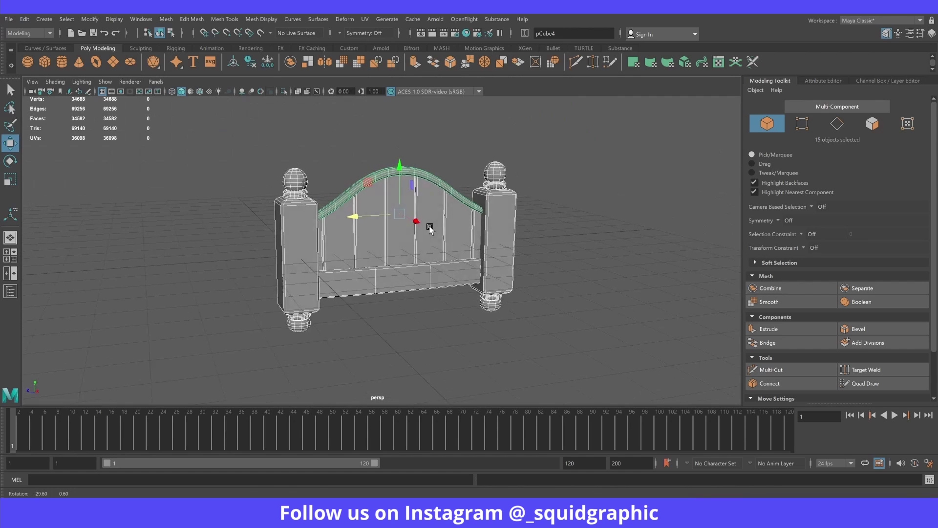
left_click(530, 241)
left_click_drag(251, 130, 661, 335)
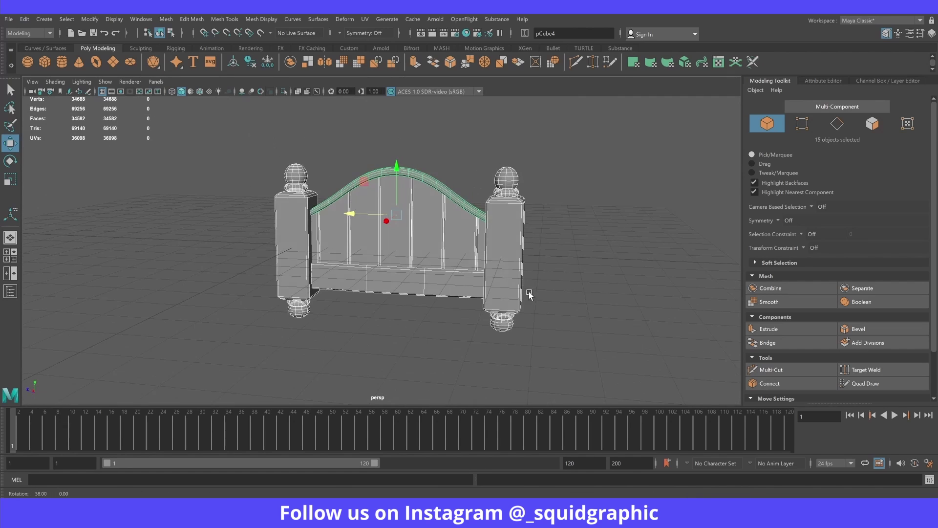
middle_click_drag(532, 291, 498, 299, "alt")
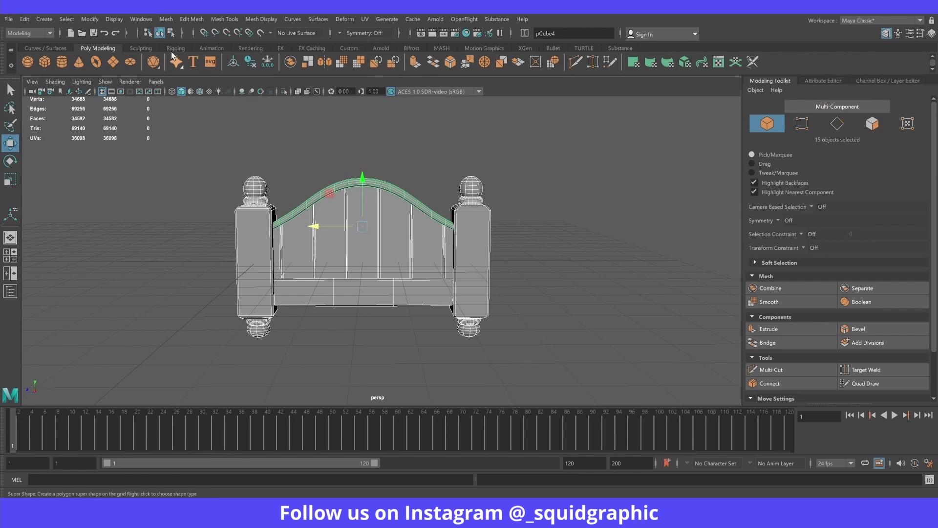
Step: With the Outliner open, group the headboard parts into group1 and delete their history
left_click(140, 20)
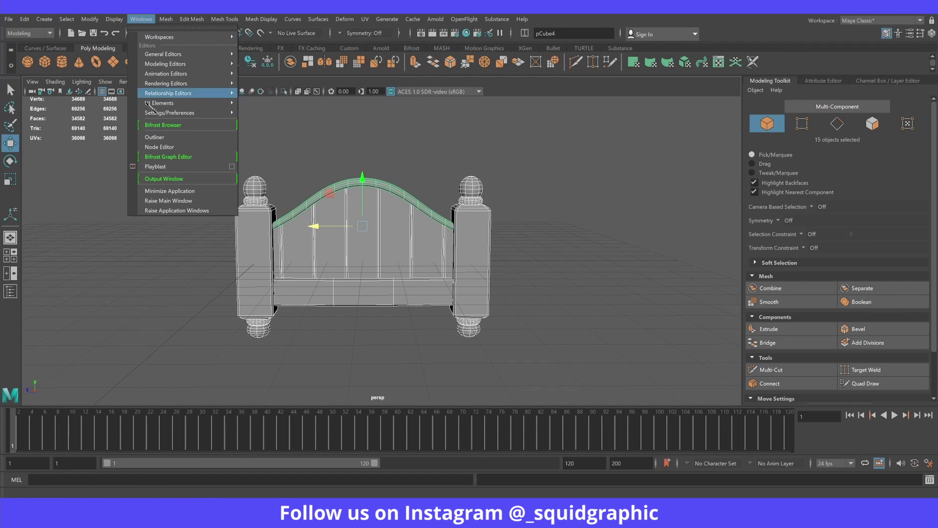
left_click(155, 136)
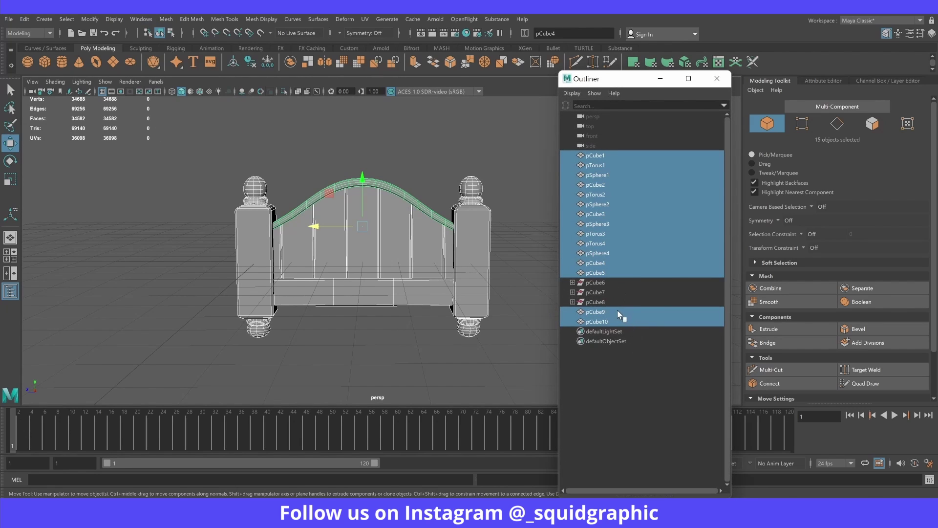
key("ctrl+g")
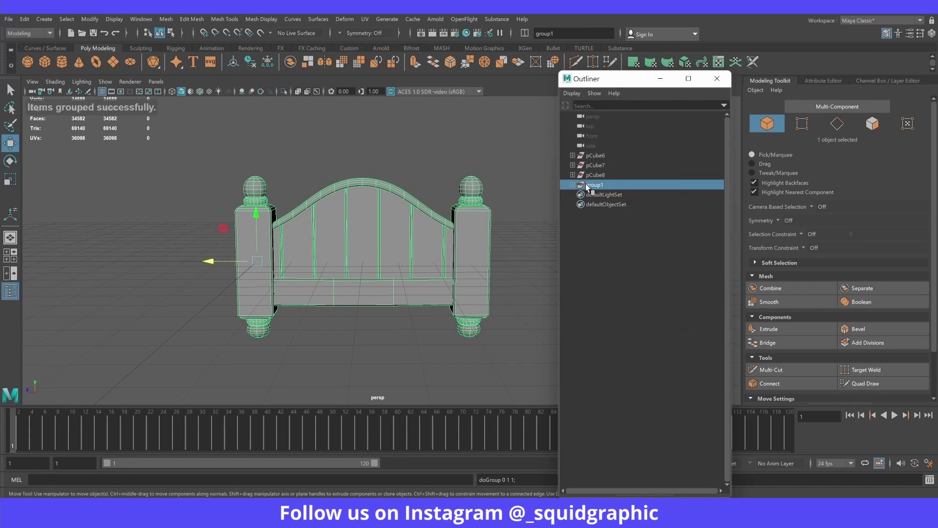
left_click_drag(192, 168, 492, 368)
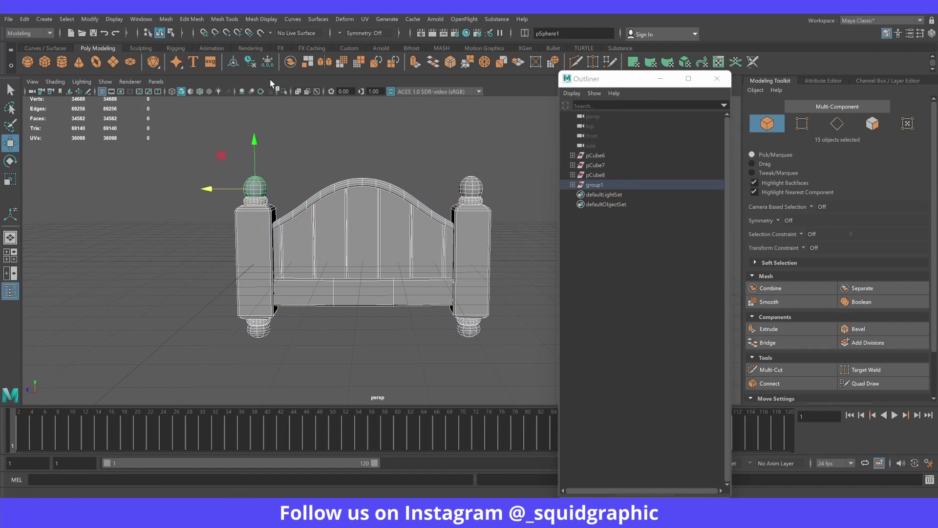
left_click(254, 65)
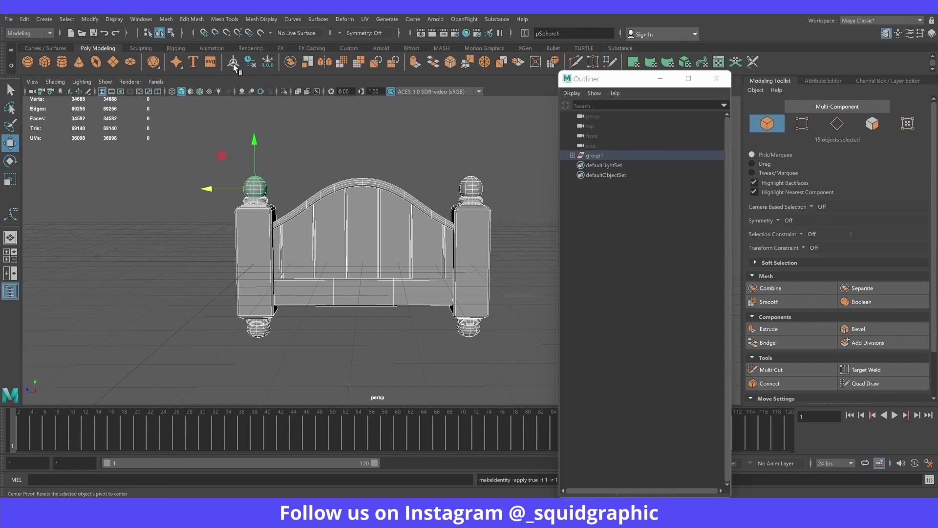
left_click(594, 155)
Step: Centre group1's pivot and duplicate it as group2, moved along X as the opposite bed end
key("ctrl+alt+c")
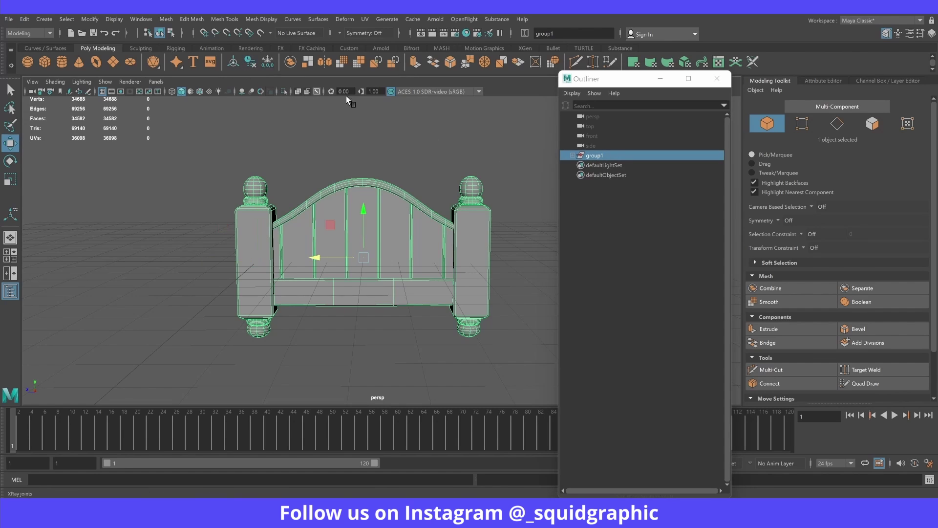
left_click_drag(449, 197, 430, 199, "alt")
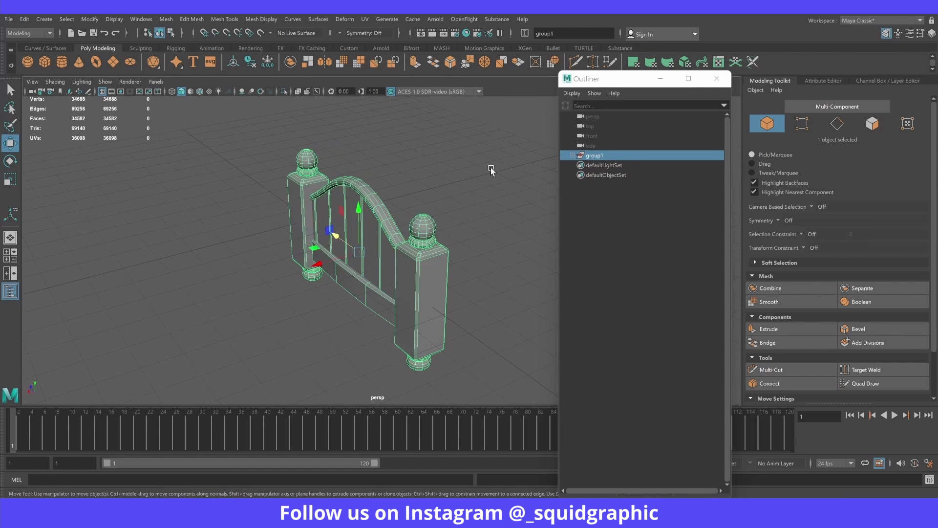
mouse_move(411, 205)
left_mouse_down("alt")
mouse_move(409, 245)
mouse_move(357, 274)
left_mouse_up("alt")
key("ctrl+d")
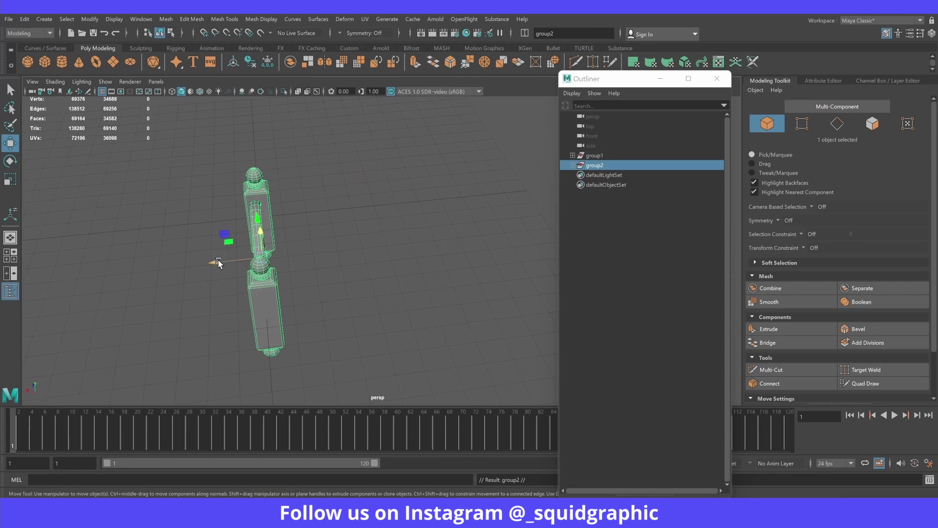
left_click_drag(216, 264, 457, 214)
Step: Create a new polygon cube, pCube11, near the front post
left_click(374, 234)
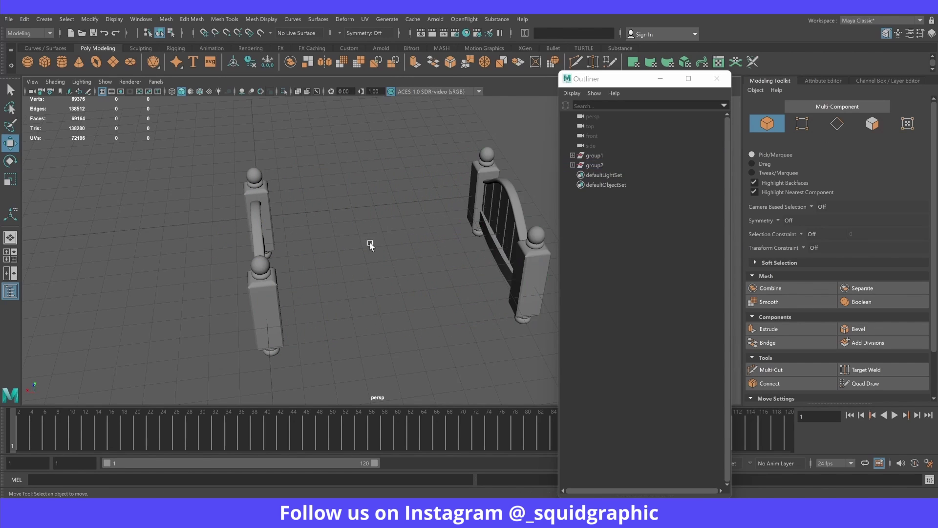
mouse_move(375, 235)
left_mouse_down("alt")
mouse_move(457, 236)
mouse_move(362, 247)
left_mouse_up("alt")
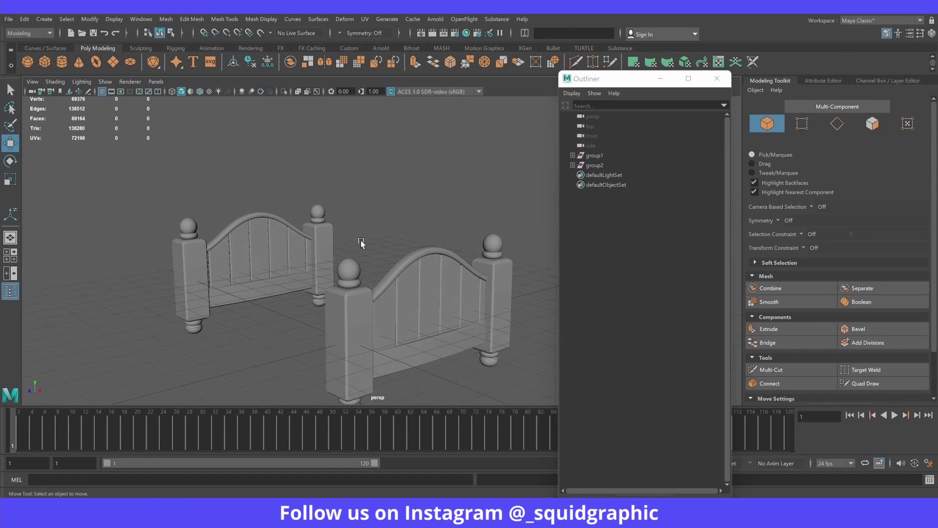
right_click_drag(362, 247, 323, 222, "alt")
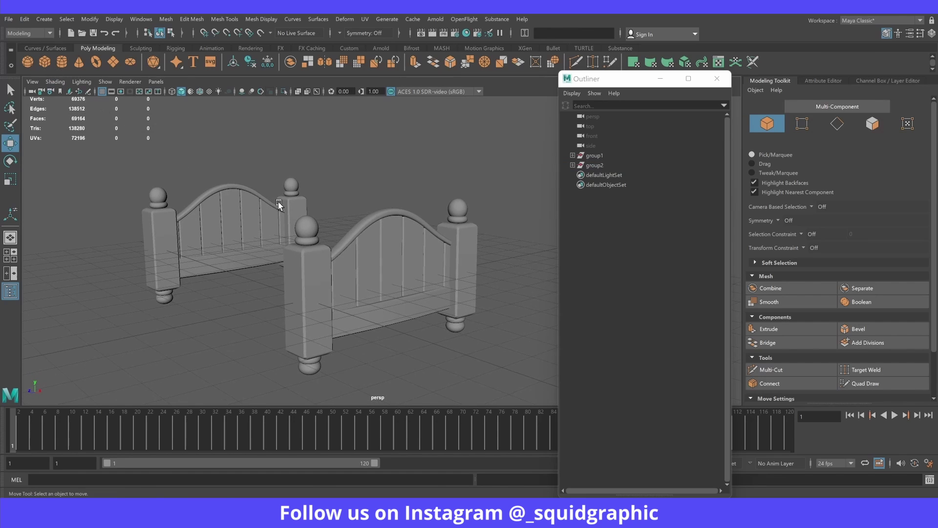
left_click(44, 62)
key("space")
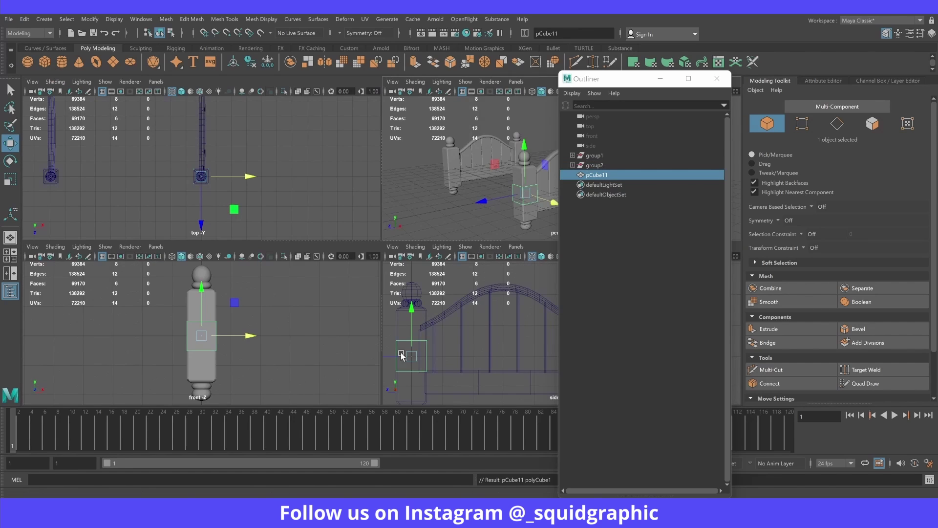
Step: In side view, stretch the new cube lengthwise and lower it toward the bed's middle
left_click(660, 79)
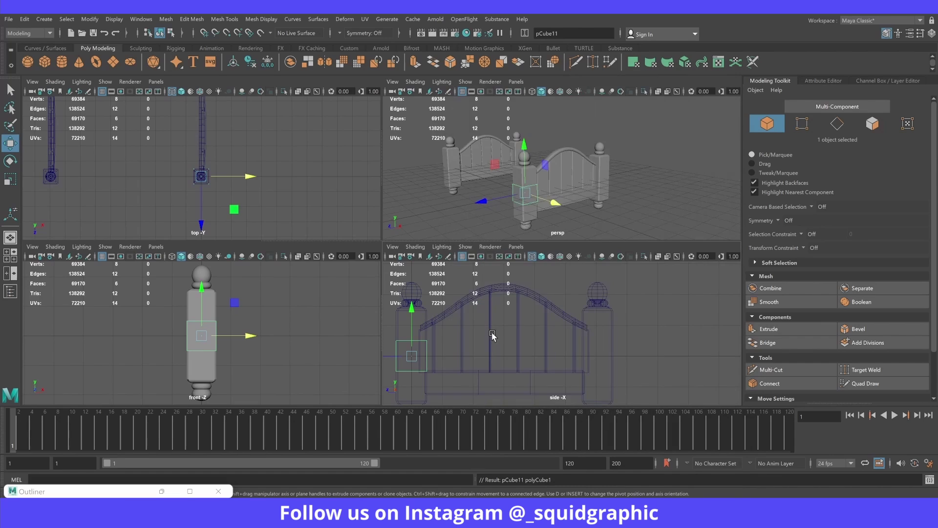
key("space")
right_click_drag(460, 316, 348, 289, "alt")
middle_click_drag(348, 289, 383, 268, "alt")
key("r")
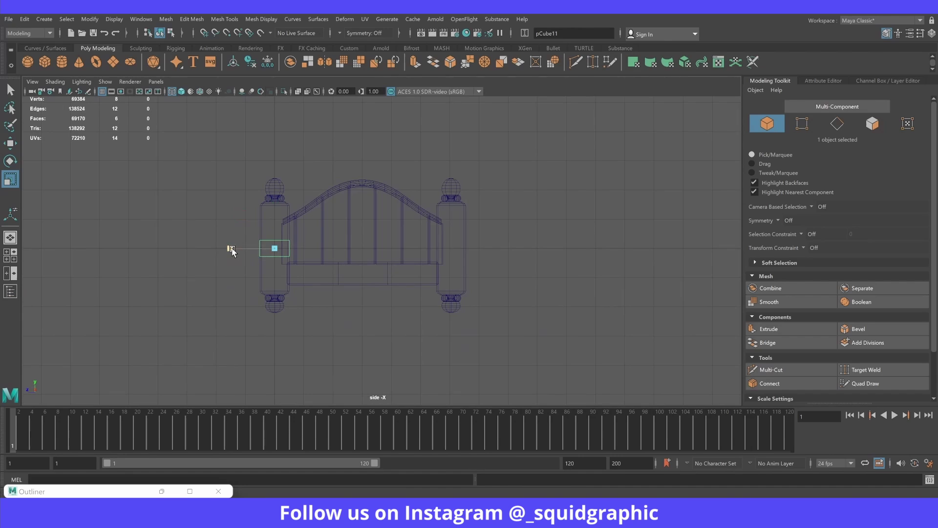
mouse_move(150, 247)
left_mouse_down()
mouse_move(331, 248)
mouse_move(317, 248)
left_mouse_up()
key("w")
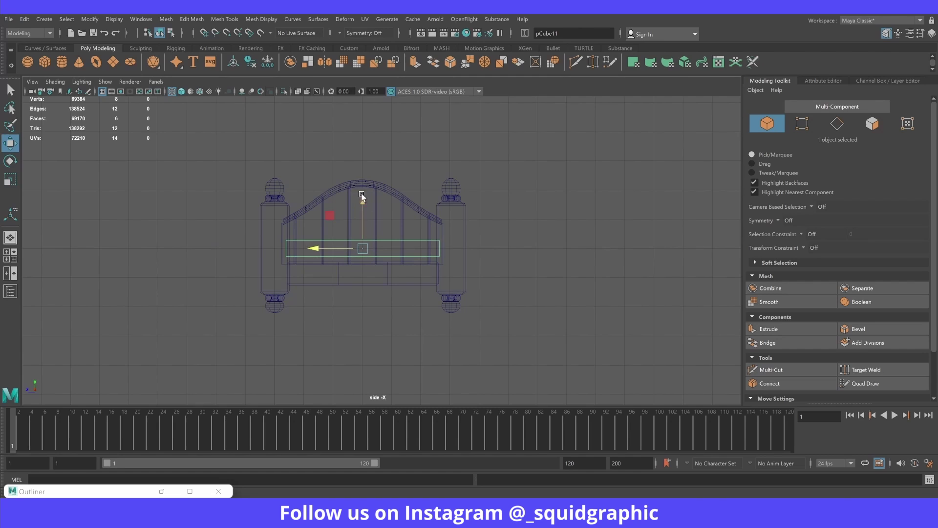
left_click_drag(362, 203, 362, 228)
Step: Scale the box wide and thicker into a mattress slab spanning both bed ends
key("space")
key("space")
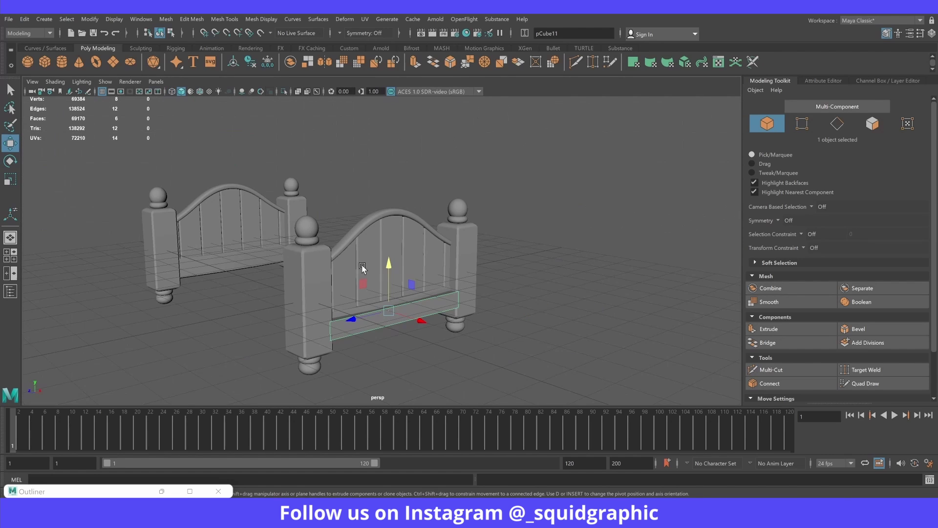
mouse_move(420, 250)
left_mouse_down("alt")
mouse_move(385, 274)
mouse_move(437, 287)
mouse_move(360, 244)
mouse_move(361, 218)
mouse_move(386, 260)
left_mouse_up("alt")
key("r")
mouse_move(499, 275)
left_mouse_down()
mouse_move(543, 278)
mouse_move(403, 274)
left_mouse_up()
key("w")
key("r")
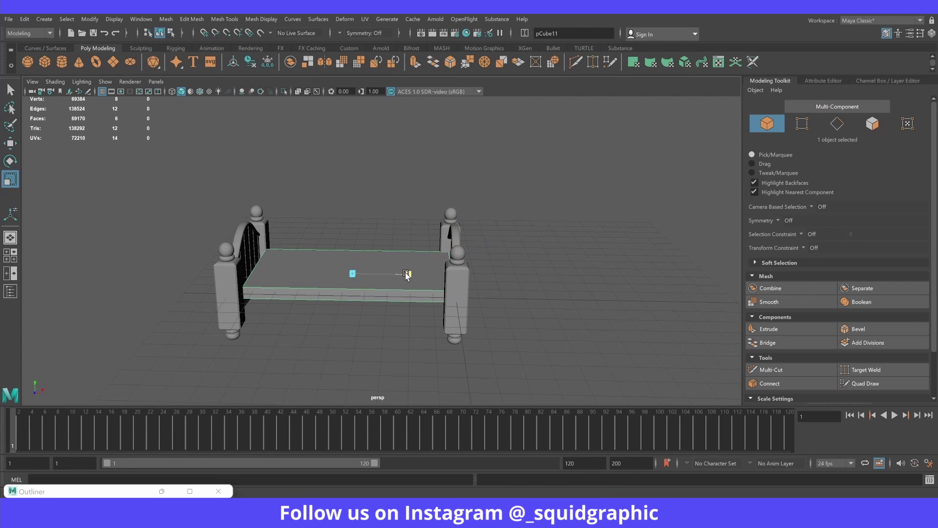
mouse_move(404, 276)
left_mouse_down("alt")
mouse_move(394, 289)
mouse_move(342, 295)
mouse_move(329, 287)
left_mouse_up("alt")
scroll(398, 242, "up", 3)
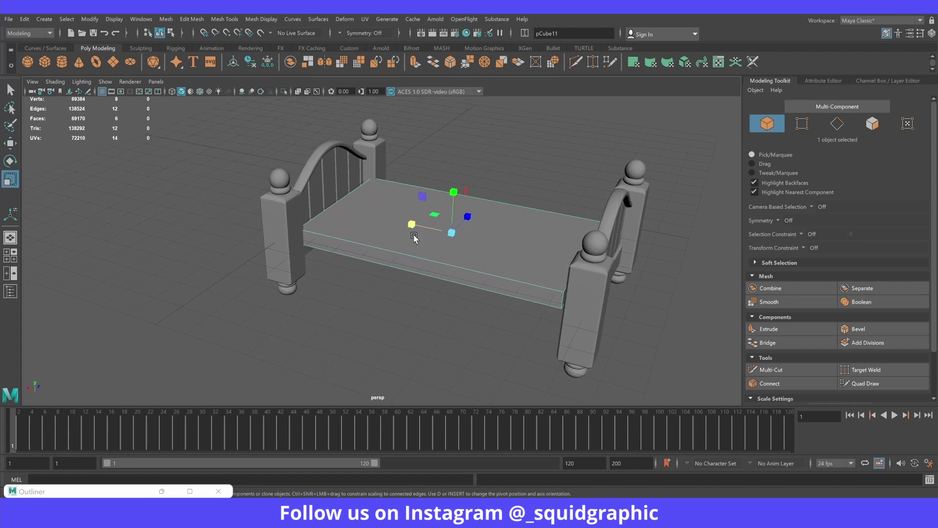
scroll(409, 257, "up", 3)
middle_click_drag(460, 229, 461, 231)
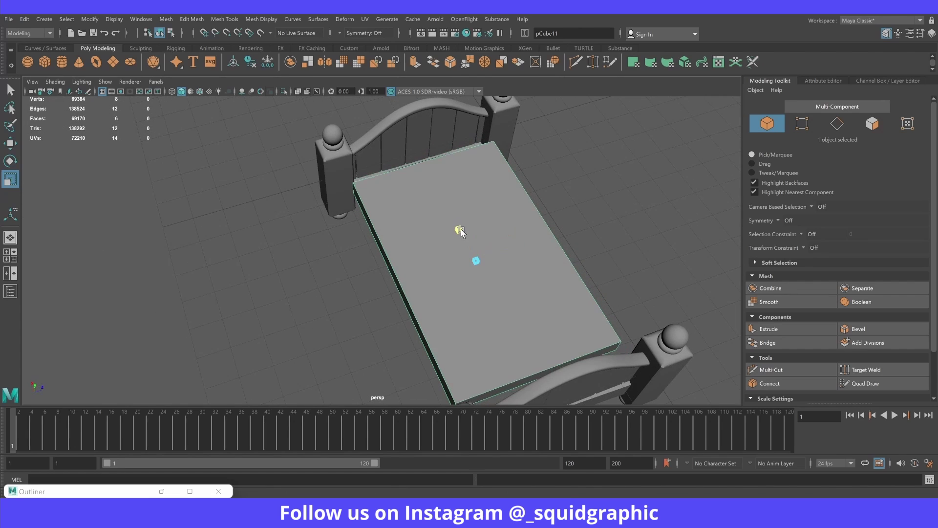
mouse_move(309, 232)
left_mouse_down("alt")
mouse_move(385, 219)
mouse_move(250, 248)
mouse_move(469, 220)
mouse_move(464, 210)
mouse_move(361, 245)
left_mouse_up("alt")
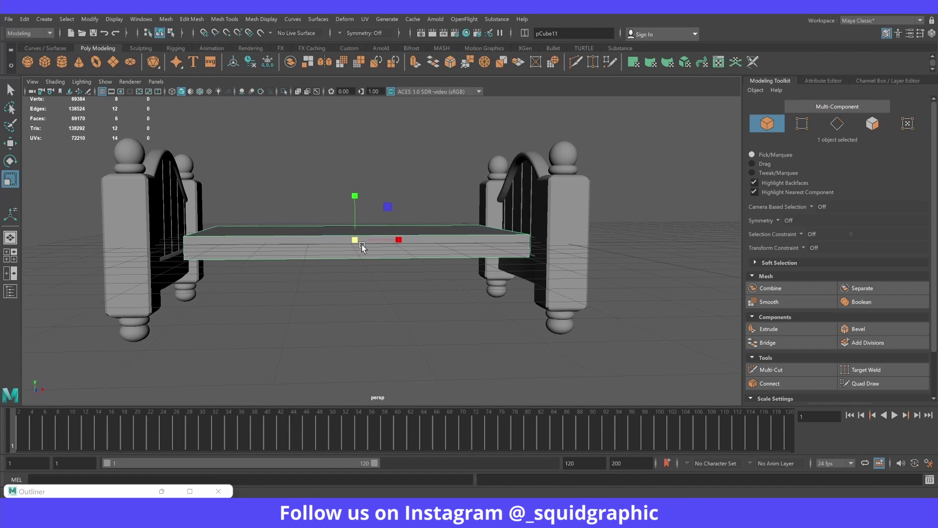
Step: Duplicate the mattress slab as pCube12 and lower the copy just beneath it
key("ctrl+d")
key("w")
left_click_drag(355, 198, 352, 226)
key("r")
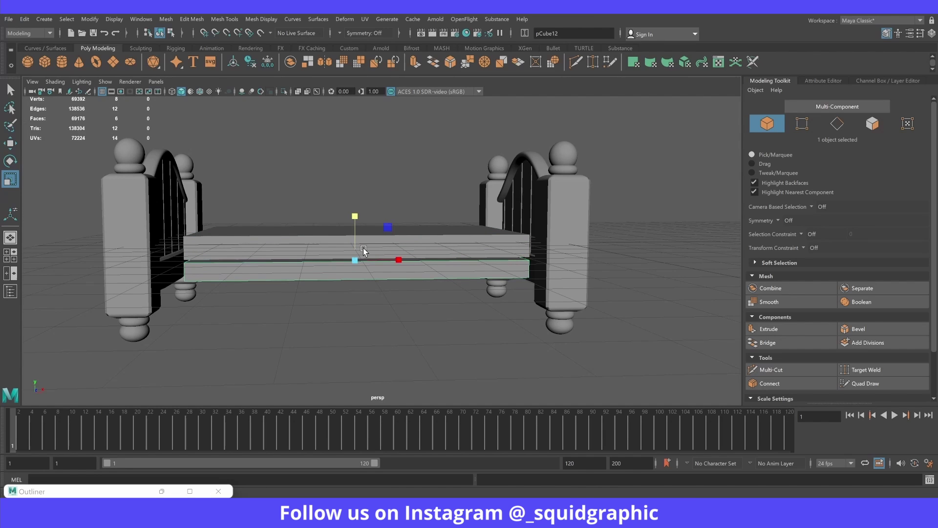
Step: Flatten the copy in Y and narrow it in Z into a thin board
mouse_move(364, 251)
left_mouse_down("alt")
mouse_move(389, 309)
mouse_move(343, 295)
left_mouse_up("alt")
left_click_drag(292, 231, 294, 206)
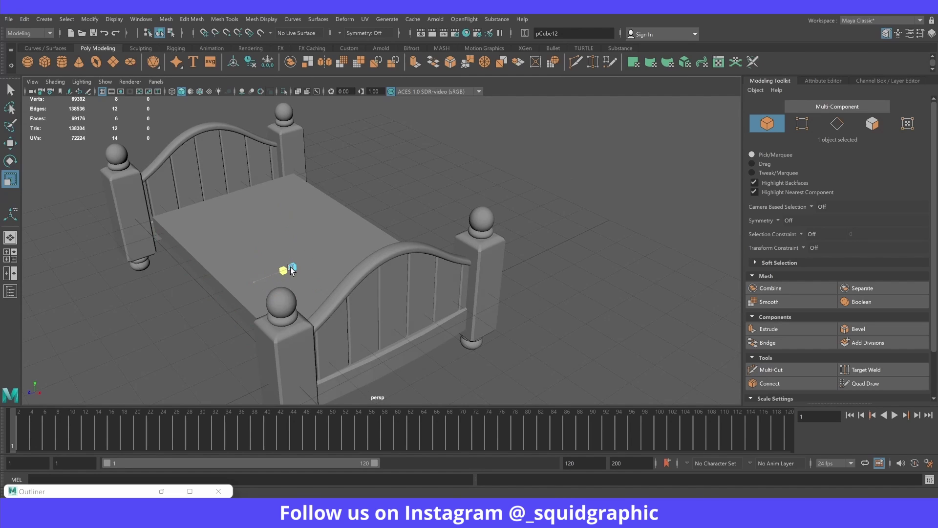
key("4")
left_click_drag(254, 284, 283, 269)
key("5")
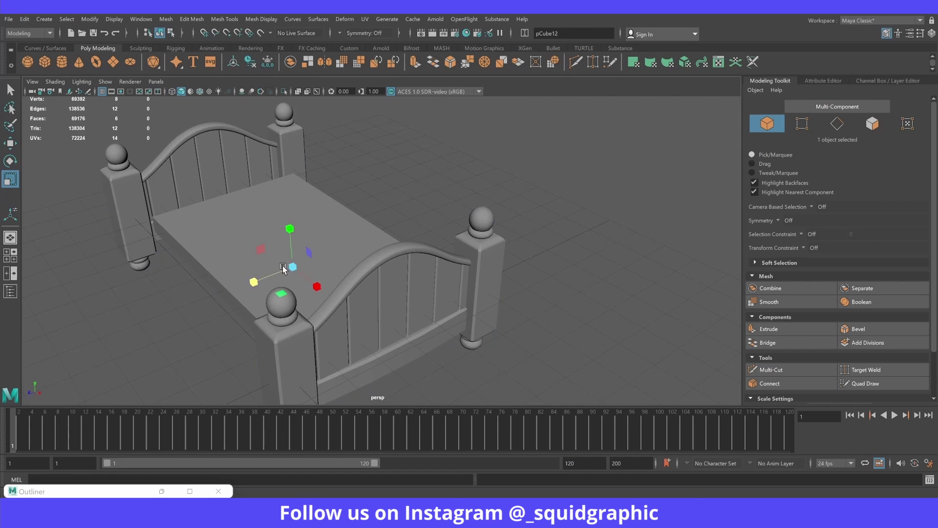
Step: Stretch the board along the bed's length and slide it into place beneath the mattress
left_click(172, 305)
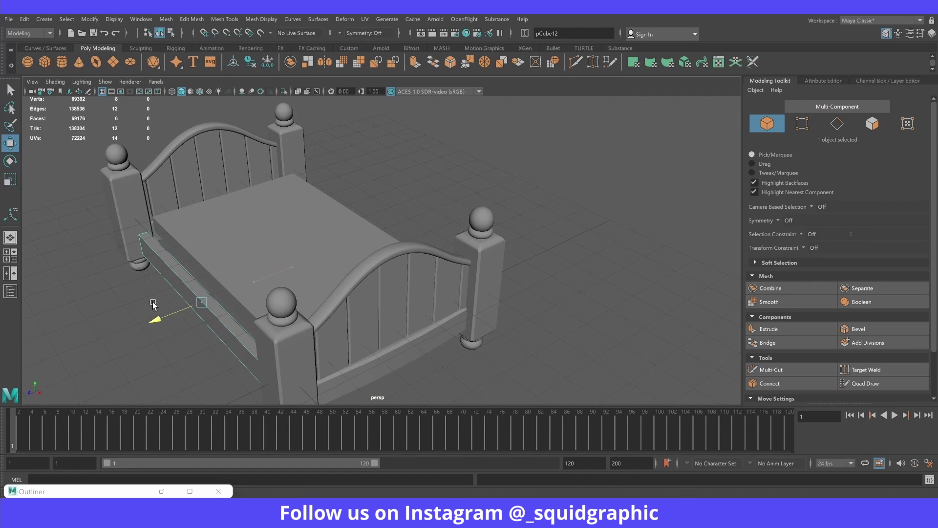
key("w")
left_click_drag(161, 302, 324, 299, "alt")
key("r")
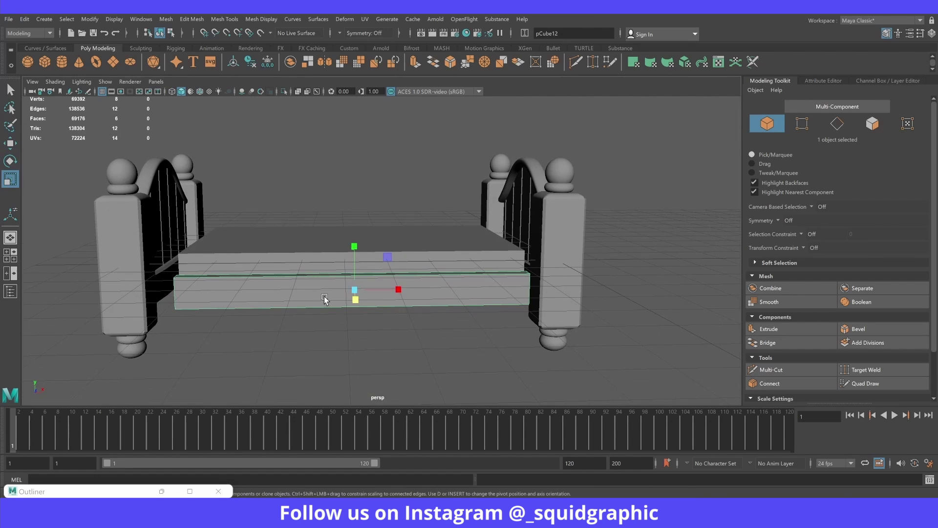
mouse_move(388, 292)
left_mouse_down()
mouse_move(405, 290)
mouse_move(194, 292)
mouse_move(294, 274)
left_mouse_up()
scroll(295, 277, "up", 3)
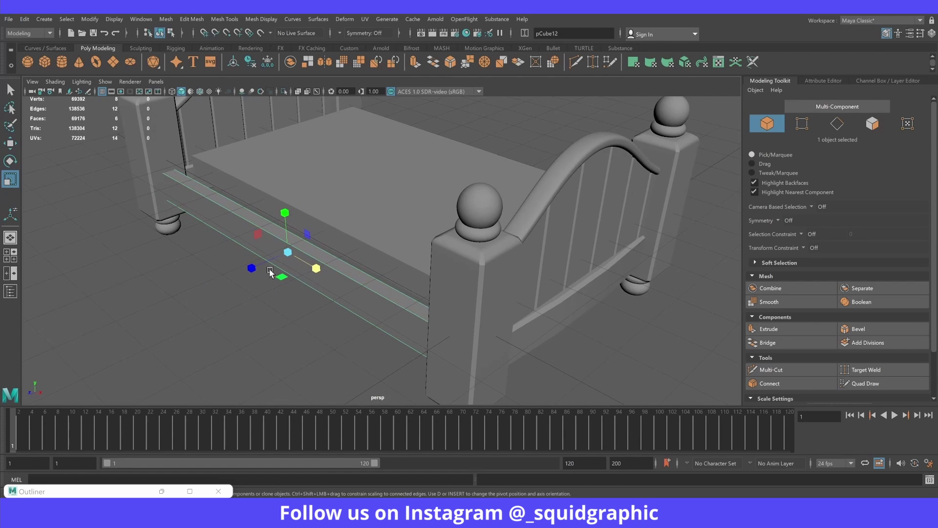
left_click_drag(253, 274, 262, 267)
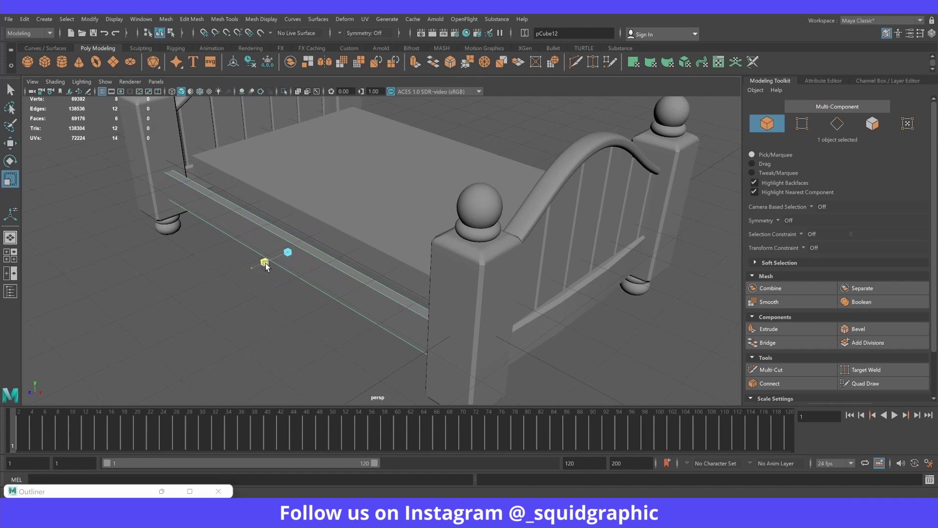
key("w")
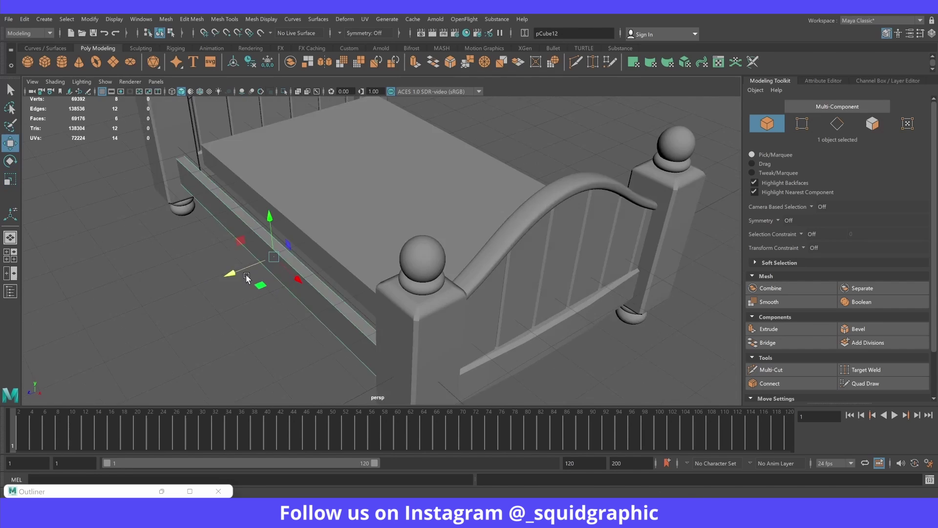
mouse_move(264, 264)
left_mouse_down("alt")
mouse_move(220, 268)
mouse_move(272, 265)
left_mouse_up("alt")
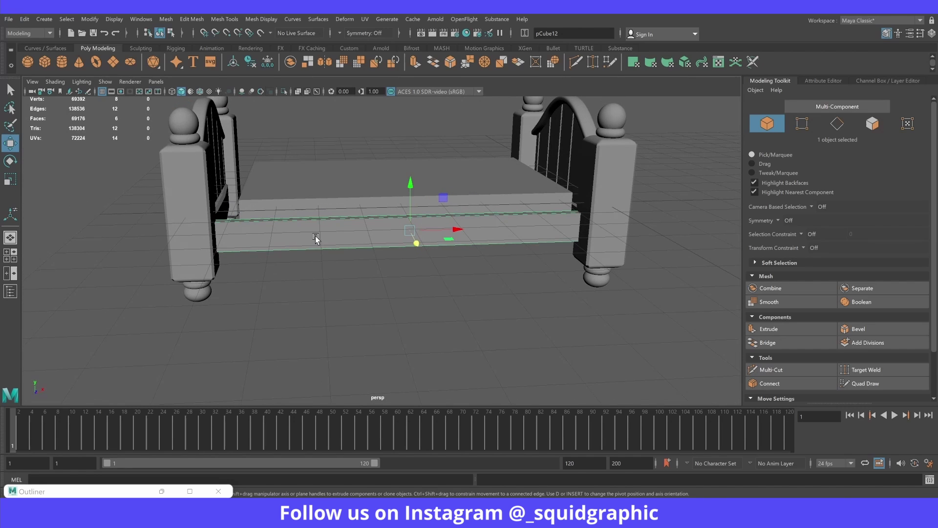
scroll(313, 247, "up", 2)
scroll(311, 256, "up", 2)
scroll(310, 257, "up", 2)
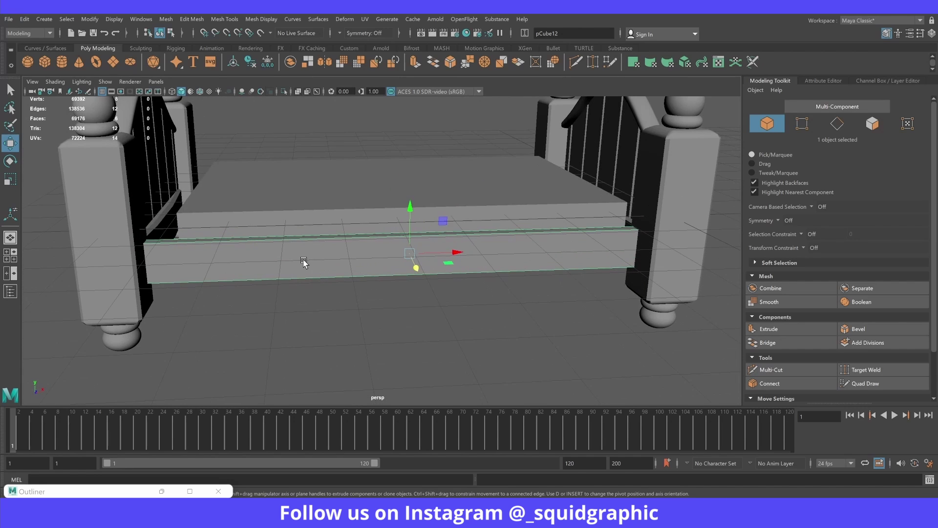
Step: Select the side board's two end faces in wireframe, then return to shaded object display
right_click_drag(303, 262, 306, 286)
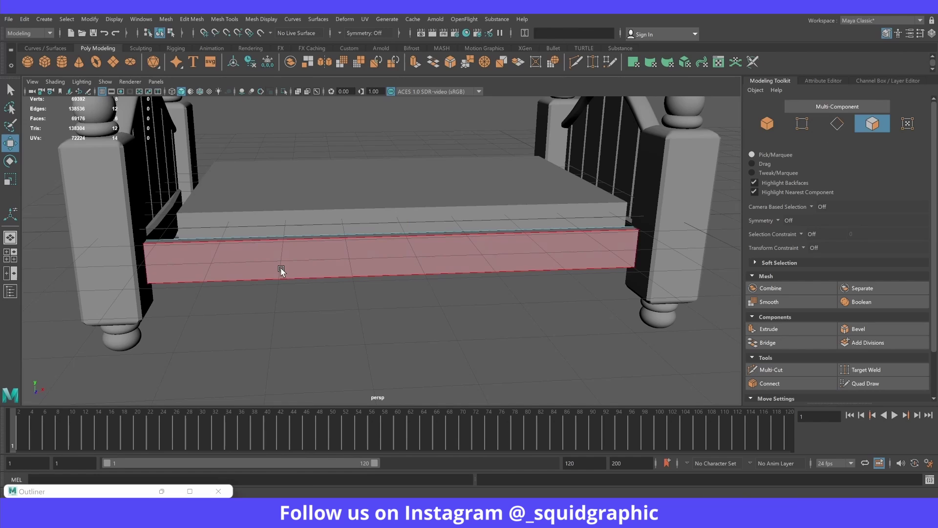
key("4")
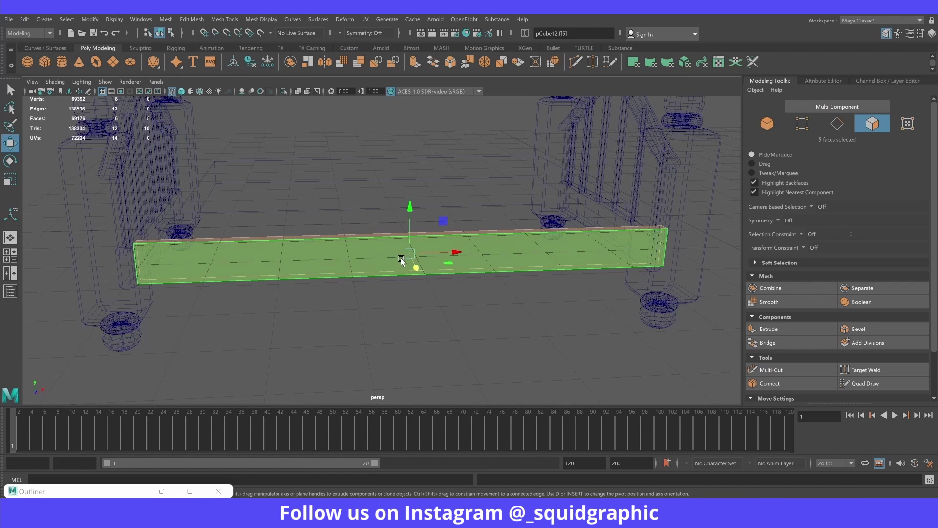
left_click(136, 260)
left_click_drag(648, 240, 703, 302, "alt")
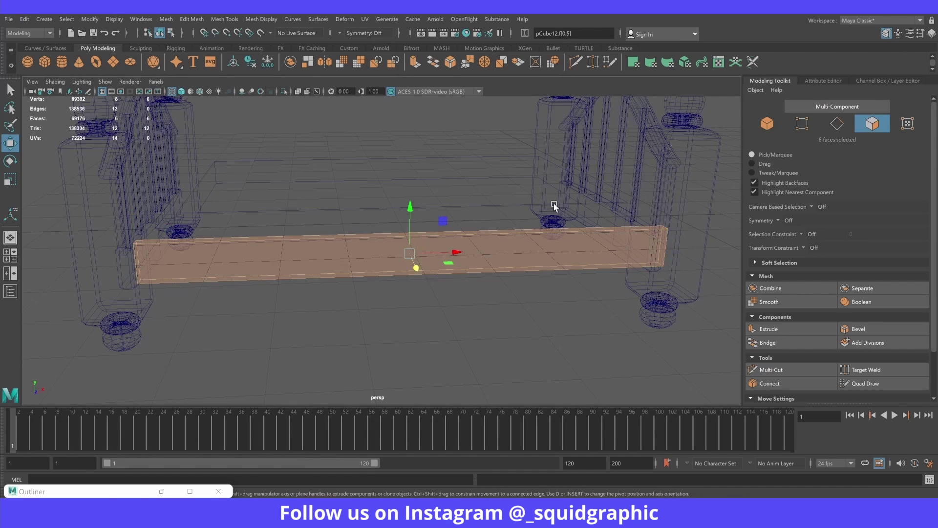
left_click(608, 251, "shift")
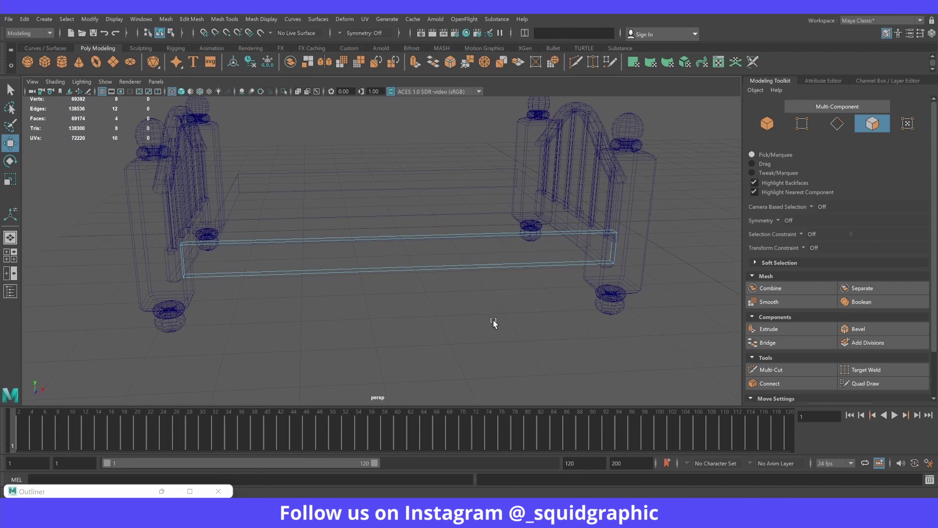
right_click_drag(436, 237, 459, 211)
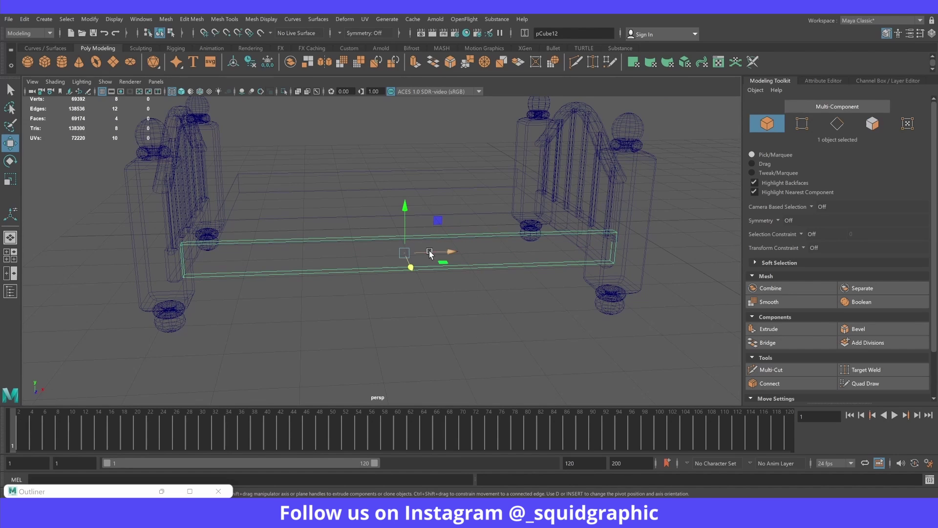
key("5")
Step: Bevel the side rail pCube12's edges at Fraction 0.5
mouse_move(430, 253)
left_mouse_down("alt")
mouse_move(406, 274)
mouse_move(317, 280)
mouse_move(299, 237)
mouse_move(241, 264)
left_mouse_up("alt")
key("r")
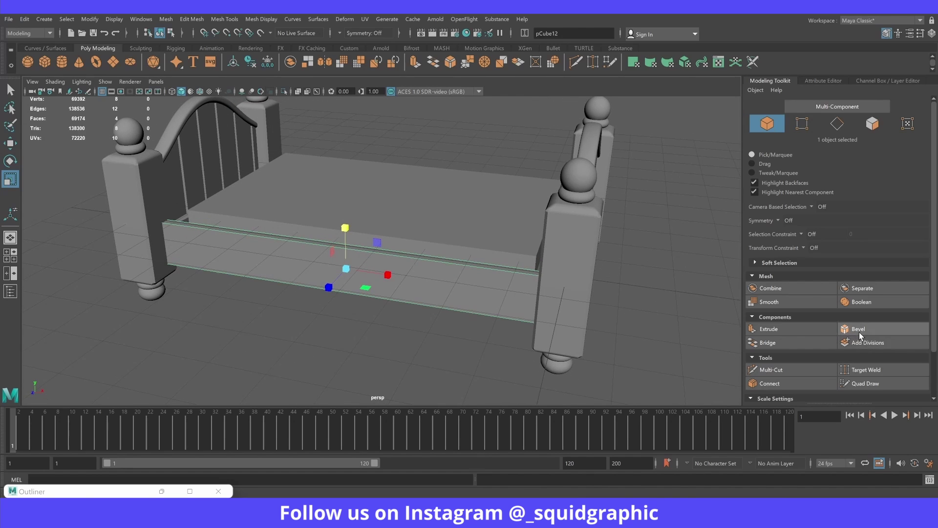
left_click(859, 331)
Step: Duplicate the beveled rail as pCube13 and slide the copy toward the bed's opposite side
mouse_move(498, 325)
left_mouse_down("alt")
mouse_move(446, 327)
mouse_move(323, 246)
left_mouse_up("alt")
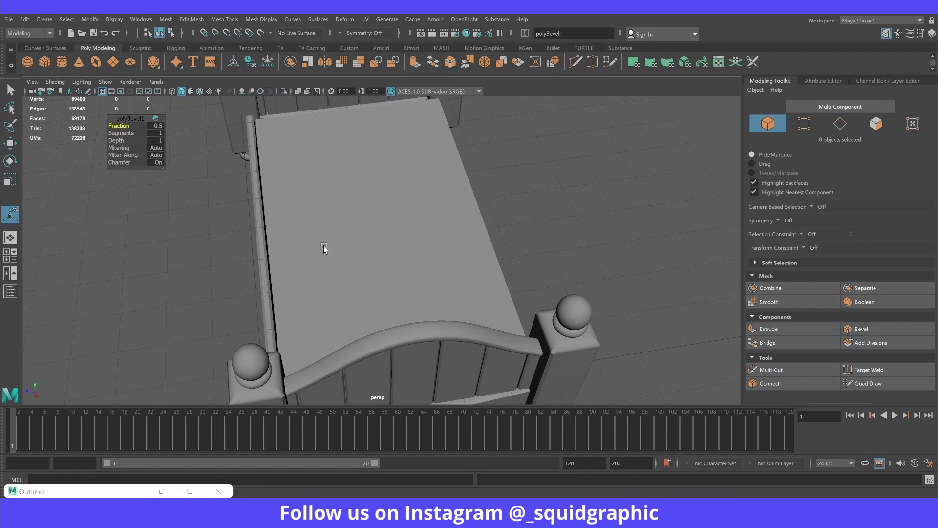
left_click(262, 239)
key("ctrl+d")
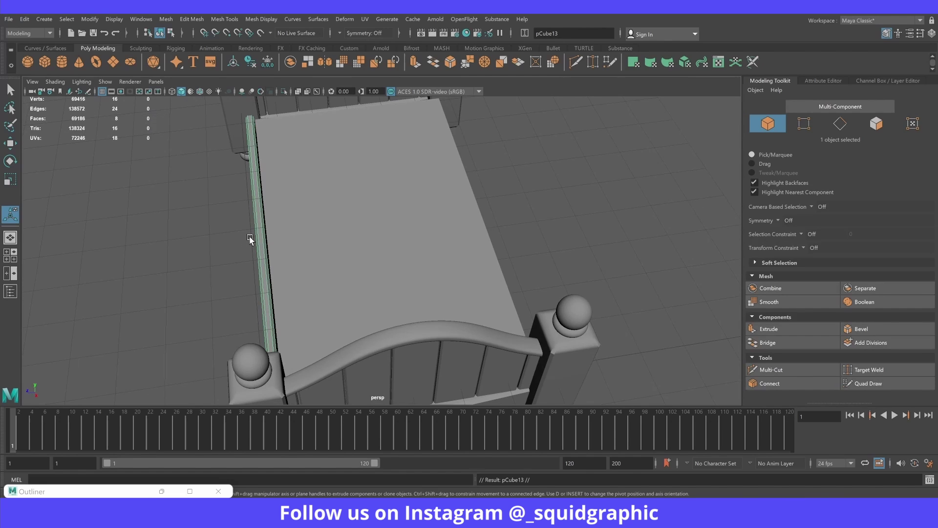
key("w")
left_click_drag(230, 266, 439, 237)
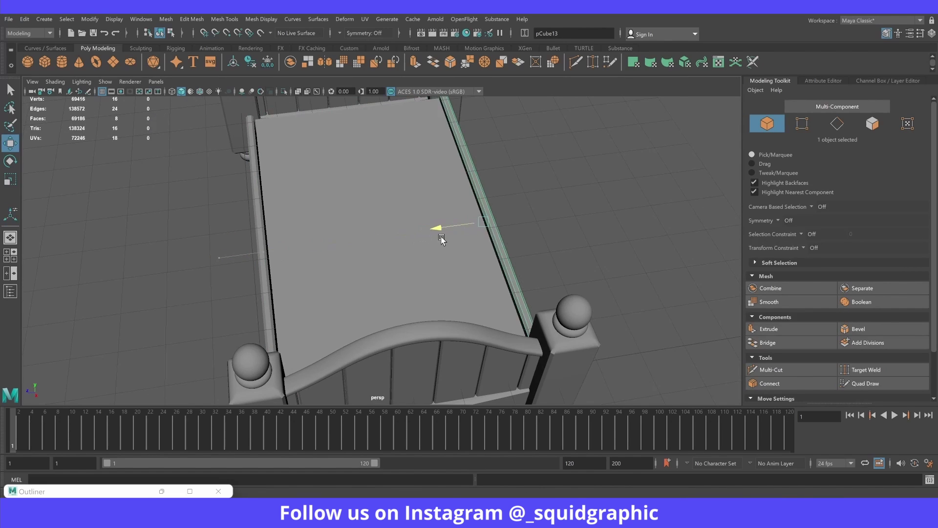
Step: In top view, line the copied rail up with the posts on the opposite side
key("space")
key("space")
scroll(274, 205, "down", 2)
middle_click_drag(274, 205, 358, 266, "alt")
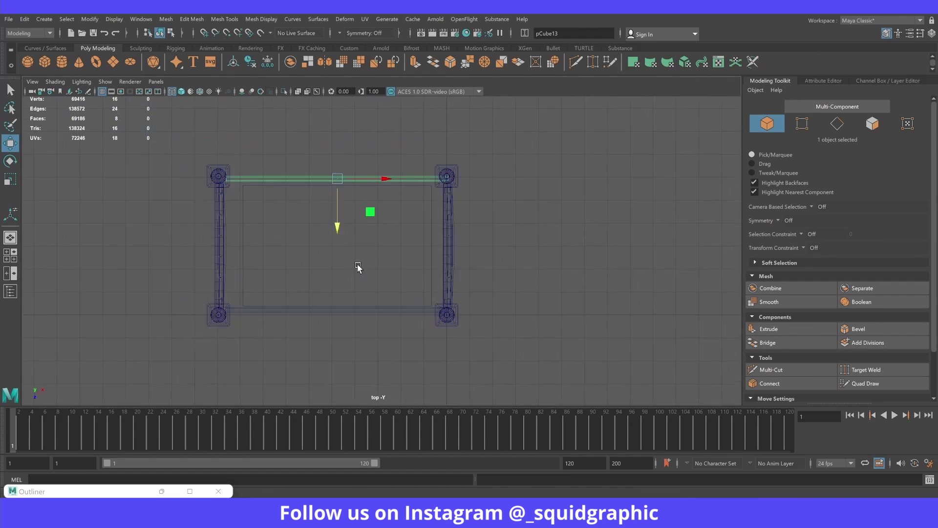
right_click_drag(358, 266, 618, 329, "alt")
left_click_drag(345, 207, 345, 211)
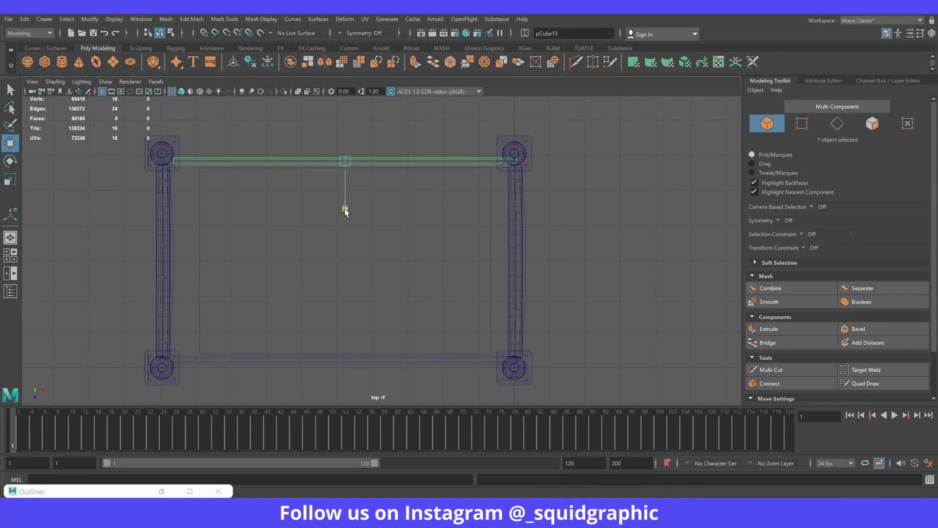
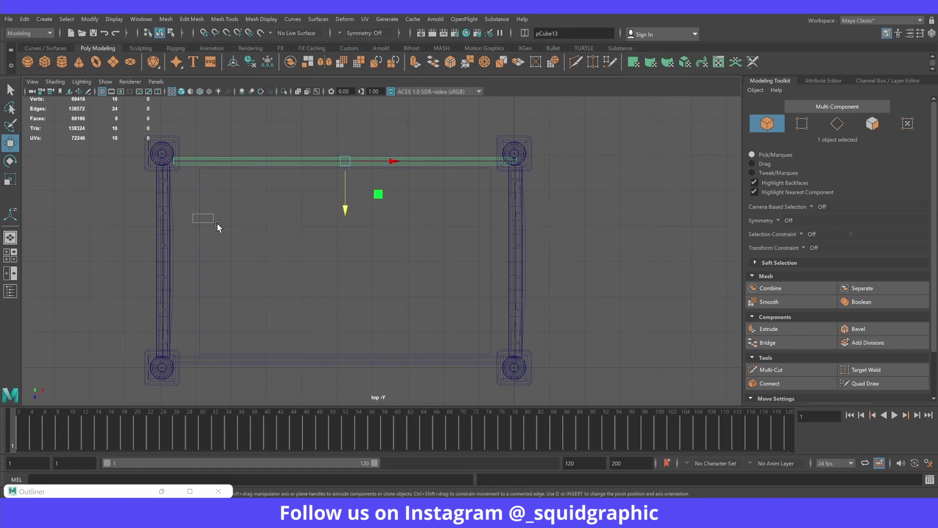
Step: Widen mattress block pCube11 to fill the frame, then scale it taller above the rails
left_click(197, 222)
mouse_move(389, 263)
left_mouse_down()
mouse_move(352, 247)
mouse_move(380, 244)
mouse_move(381, 274)
mouse_move(381, 246)
left_mouse_up()
key("r")
key("space")
key("space")
key("4")
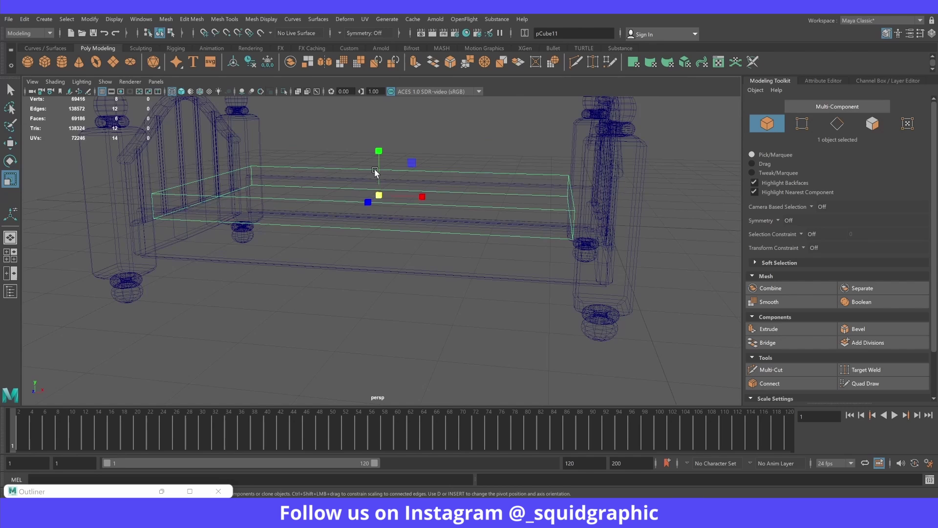
left_click_drag(375, 153, 382, 101)
key("5")
scroll(345, 226, "down", 3)
mouse_move(345, 226)
left_mouse_down("alt")
mouse_move(310, 230)
mouse_move(400, 249)
left_mouse_up("alt")
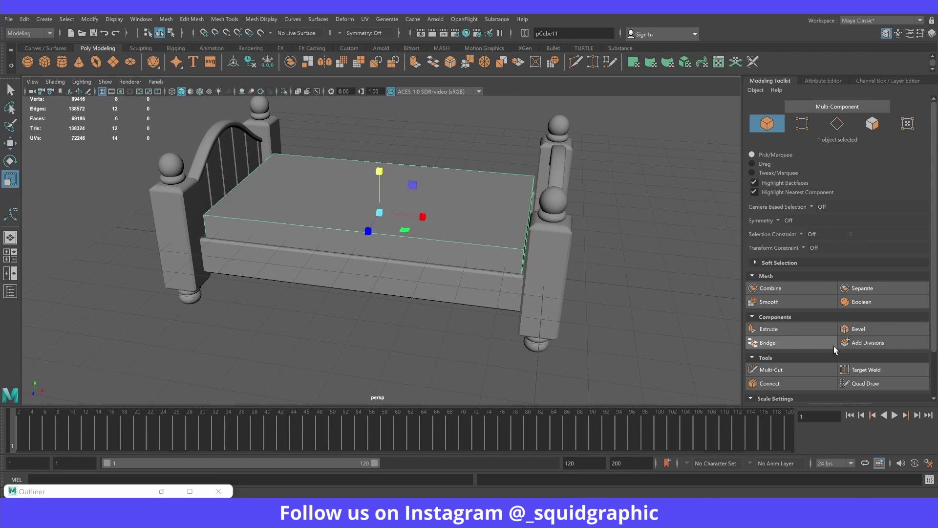
Step: Bevel the mattress edges with 0.5 fraction and 4 segments
left_click(873, 328)
scroll(322, 244, "up", 3)
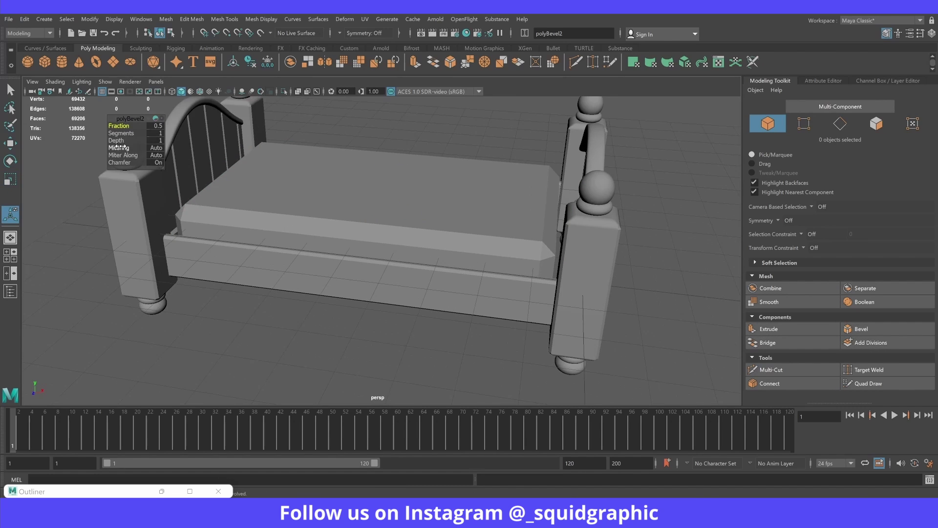
left_click_drag(123, 133, 172, 133)
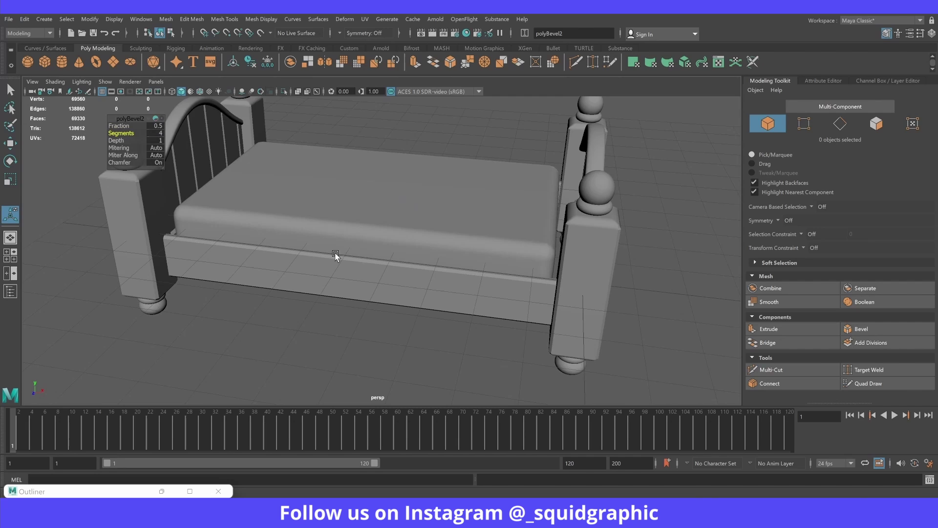
left_click_drag(335, 254, 325, 235, "alt")
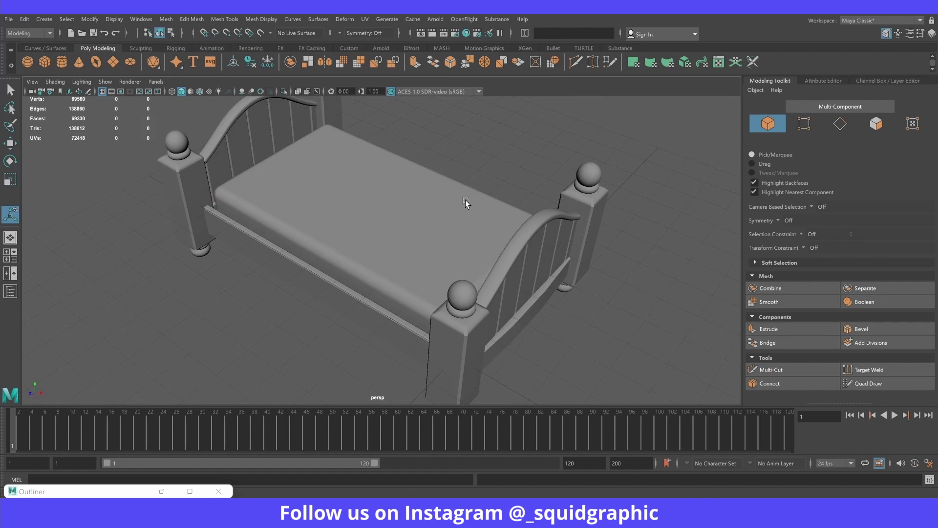
mouse_move(465, 203)
left_mouse_down("alt")
mouse_move(368, 233)
mouse_move(398, 228)
mouse_move(374, 220)
left_mouse_up("alt")
Step: Reselect the mattress and apply Smooth to subdivide its mesh (polySmoothFace1)
left_click(376, 217)
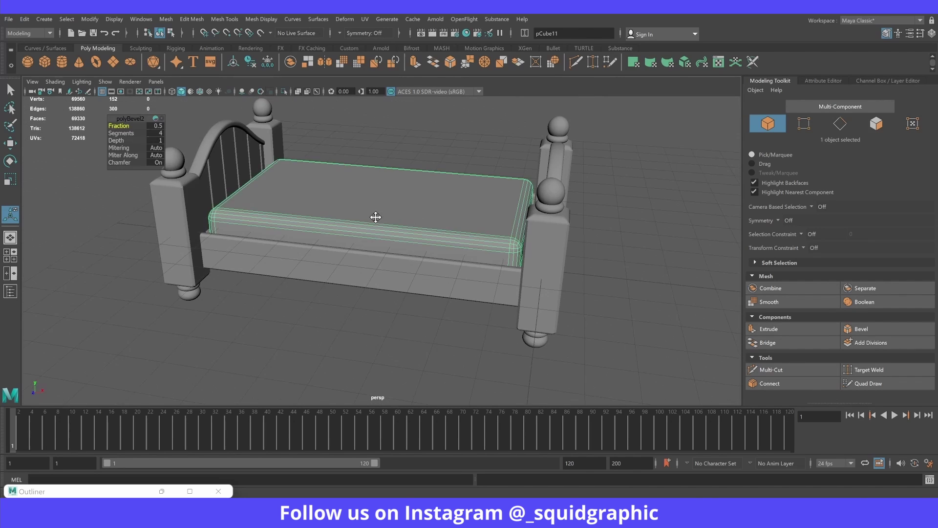
scroll(376, 217, "up", 3)
scroll(379, 237, "up", 3)
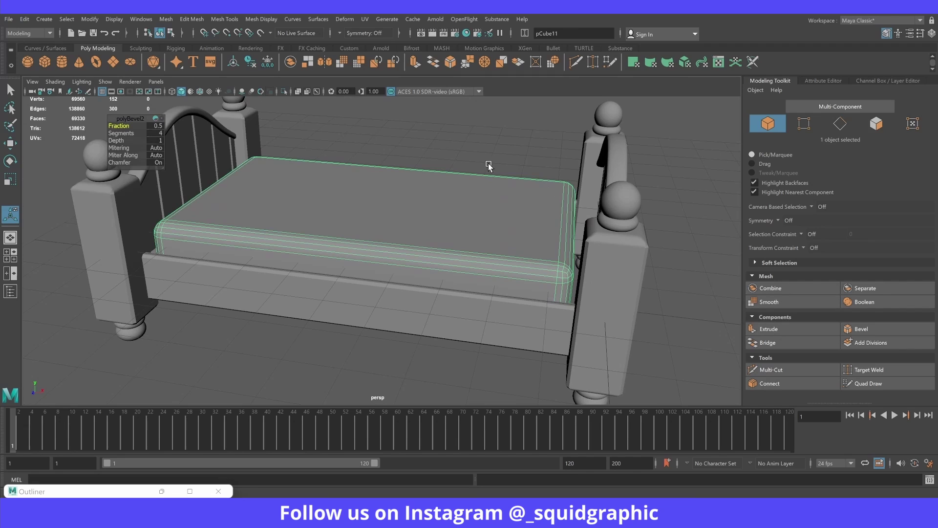
left_click(11, 89)
left_click(411, 145)
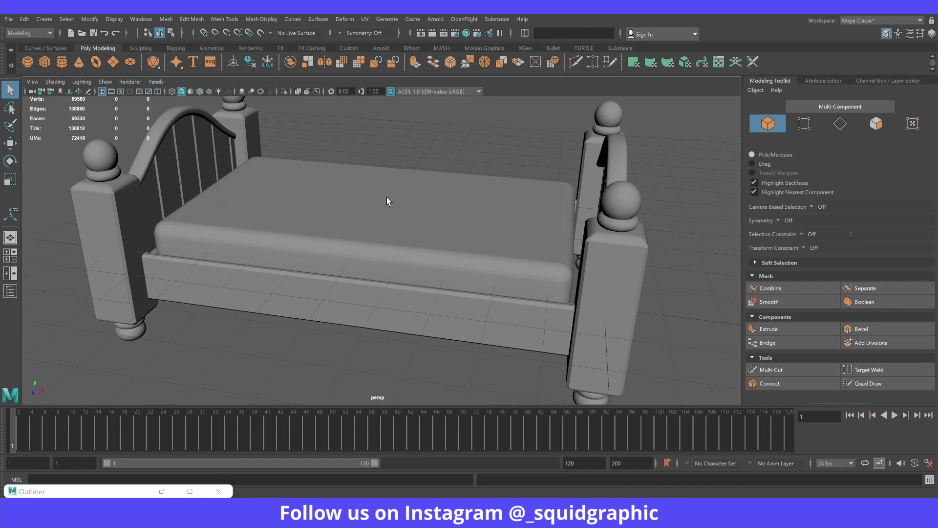
left_click(386, 197)
left_click(766, 331)
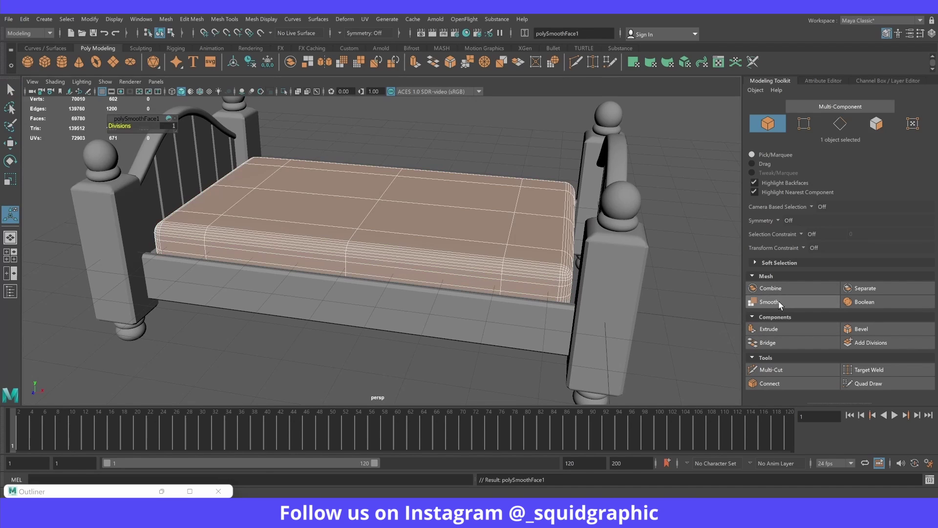
Step: Select four faces in the middle of the mattress top
left_click(421, 137)
left_click(388, 197)
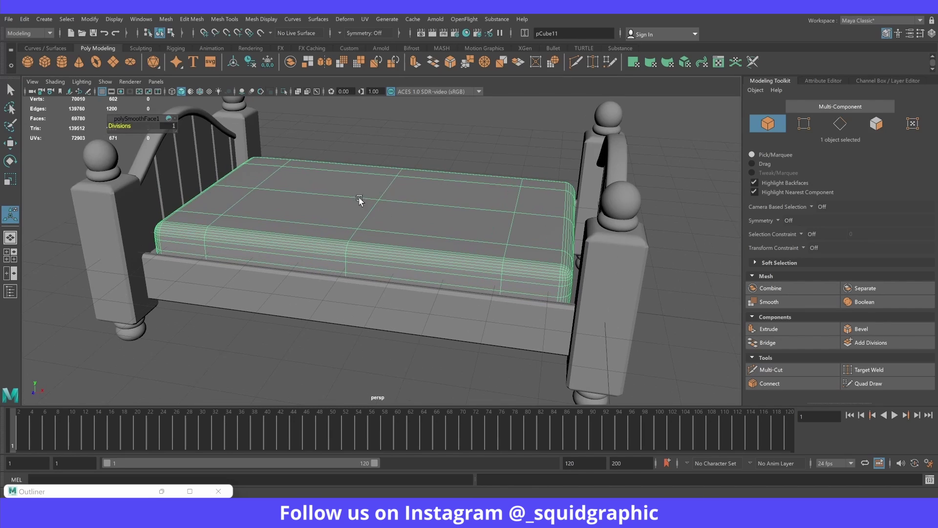
right_click_drag(360, 215, 361, 229)
left_click(339, 211)
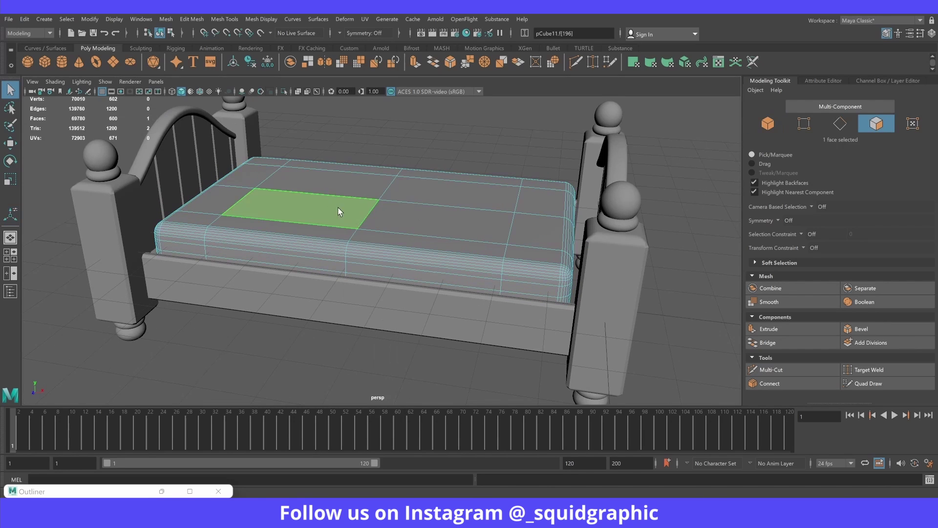
left_click(408, 218, "shift")
left_click(362, 186, "shift")
Step: Extrude the four top faces upward into a puffed area and preview it smoothed
key("w")
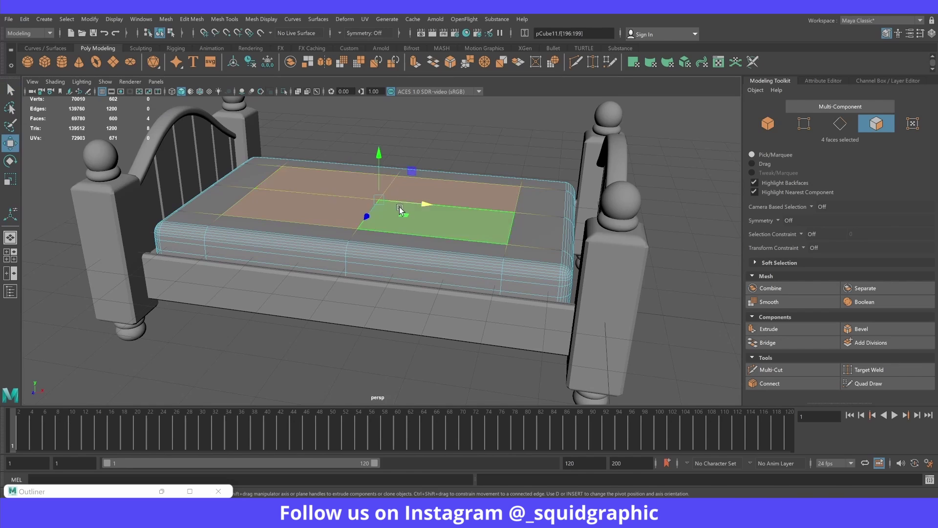
left_click_drag(362, 186, 349, 206, "alt")
key("ctrl+e")
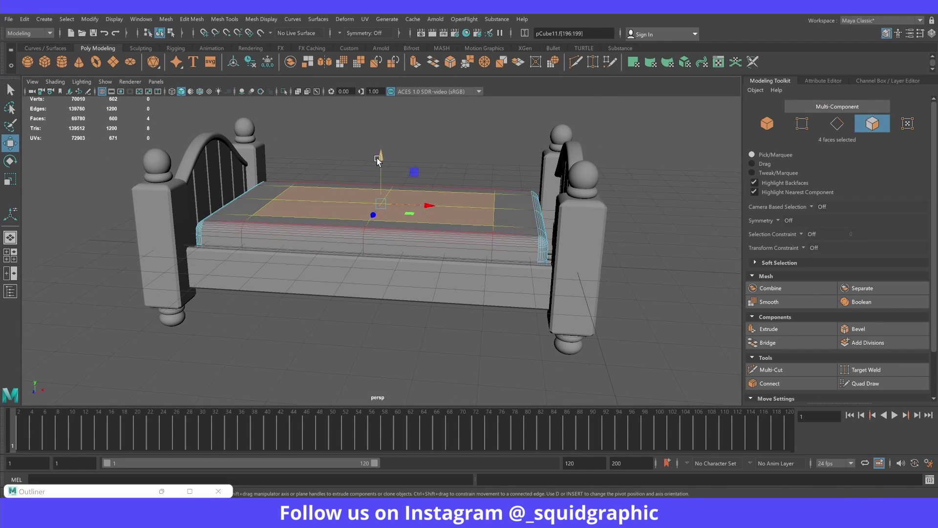
left_click_drag(381, 155, 381, 153)
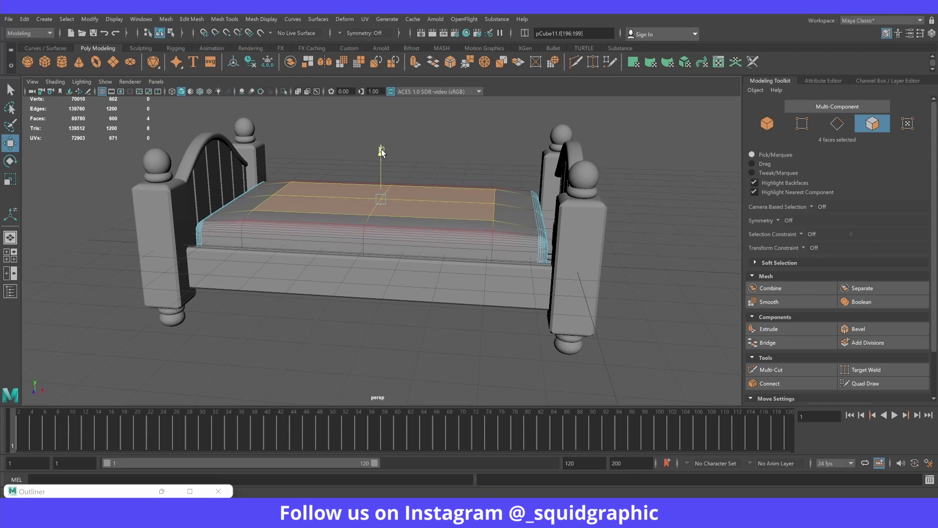
key("3")
left_click_drag(381, 152, 381, 150)
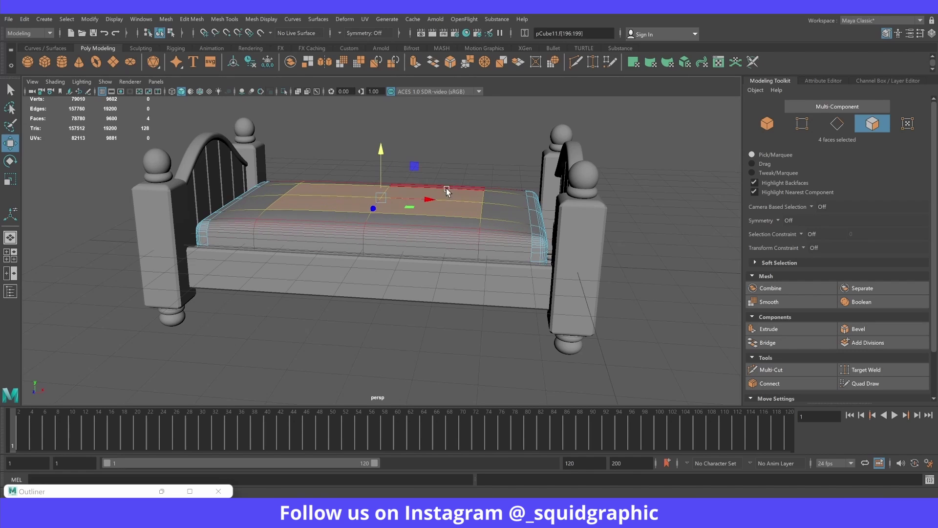
Step: Return to Object Mode and create a new polygon cube, pCube14, at a corner post
left_click(422, 181)
right_click_drag(361, 188, 400, 167)
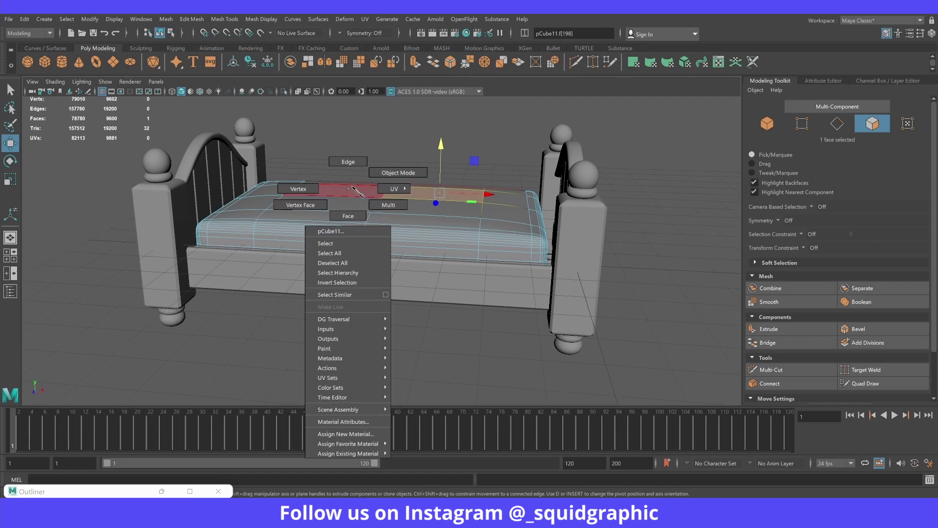
scroll(377, 183, "down", 5)
left_click(377, 182)
mouse_move(377, 182)
left_mouse_down("alt")
mouse_move(354, 200)
mouse_move(325, 197)
mouse_move(391, 209)
mouse_move(486, 250)
left_mouse_up("alt")
scroll(421, 224, "up", 3)
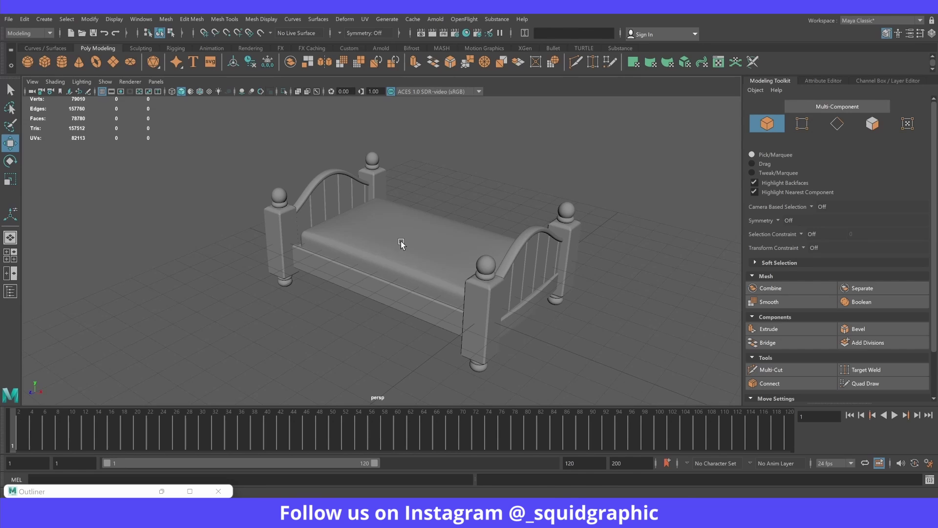
right_click_drag(401, 244, 437, 273, "shift")
Step: Move the new cube onto the mattress in top view and stretch it wider and longer
key("space")
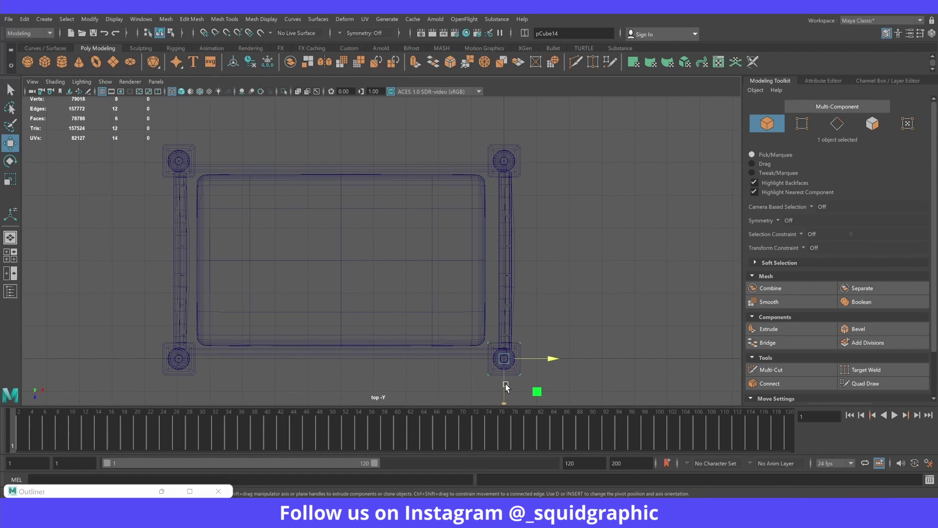
scroll(506, 388, "down", 1)
left_click(495, 260)
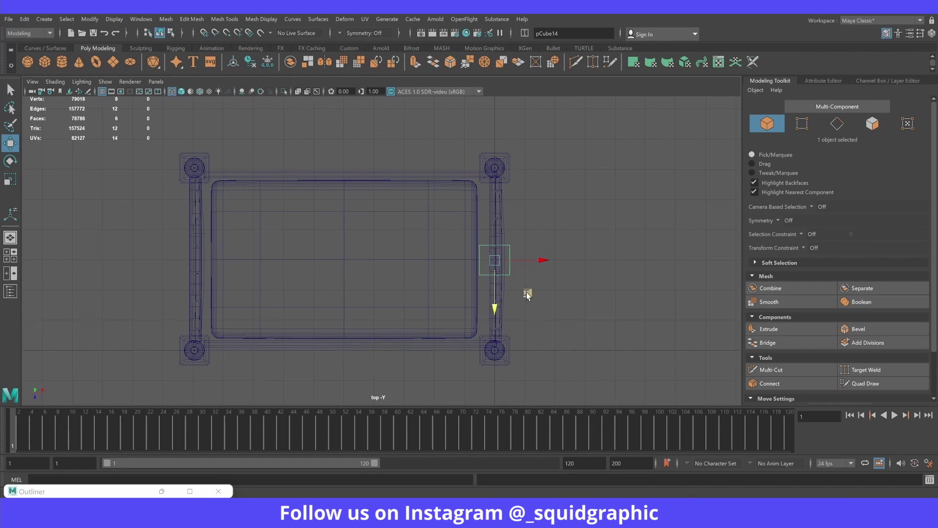
left_click_drag(544, 263, 288, 260)
key("r")
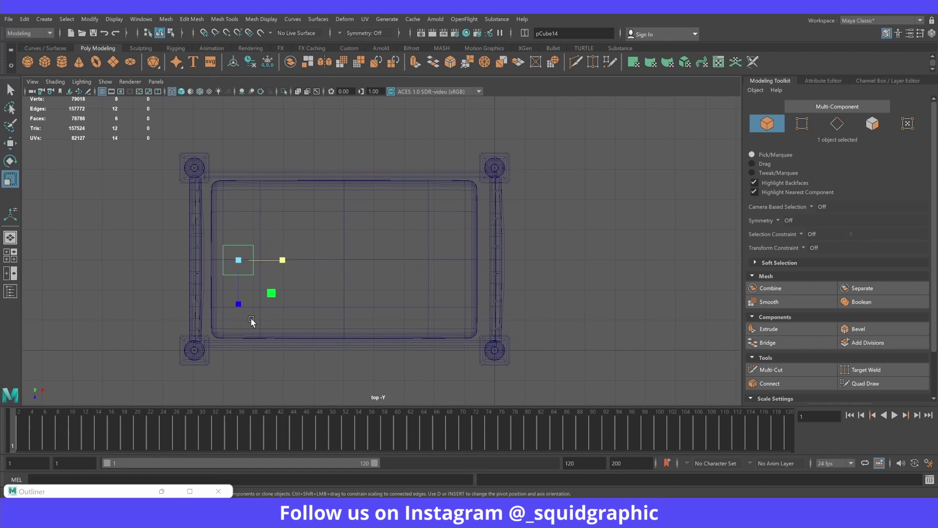
left_click_drag(235, 305, 237, 388)
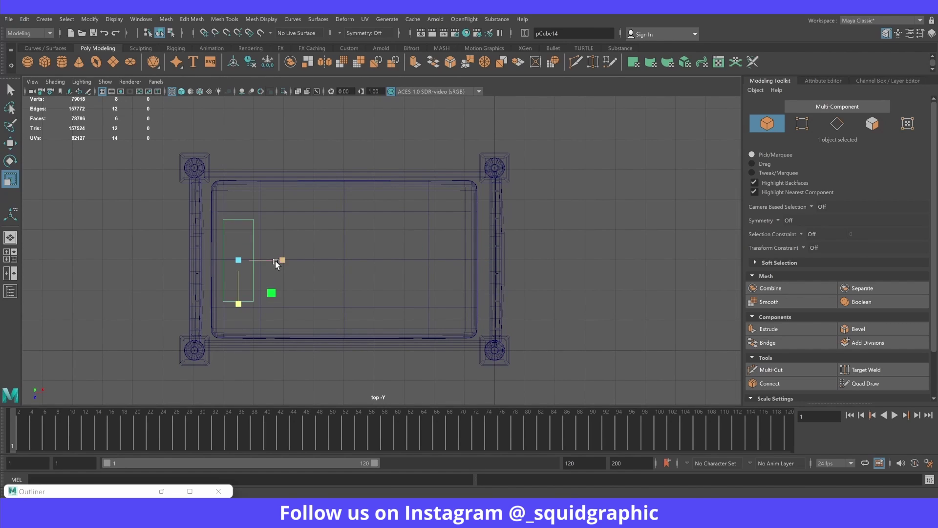
left_click_drag(276, 264, 321, 262)
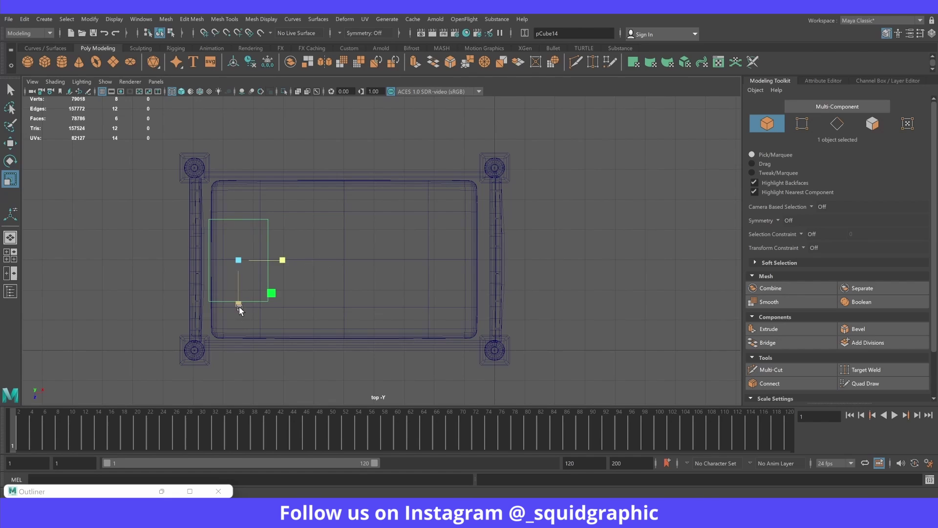
left_click_drag(239, 308, 241, 316)
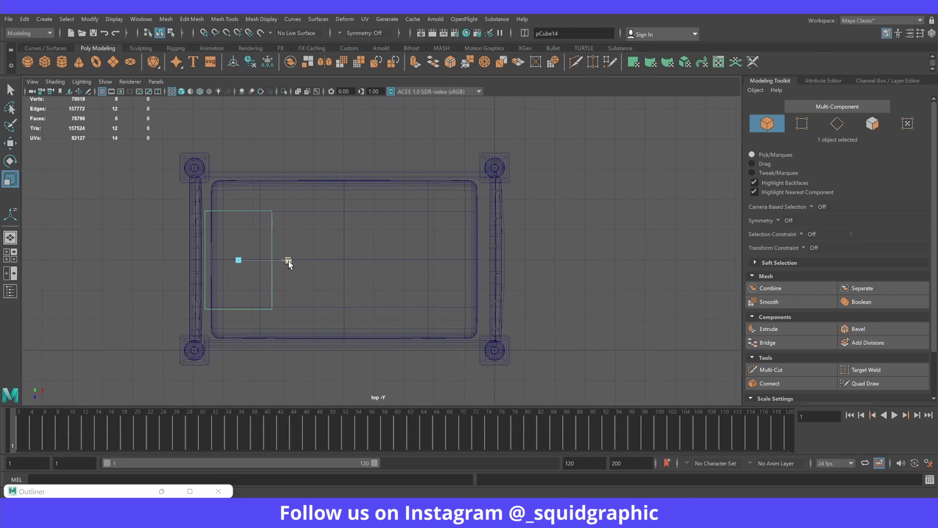
key("w")
left_click_drag(287, 264, 305, 262)
Step: Lift the cube above the mattress and scale it flat in Y into a thin slab
key("space")
key("space")
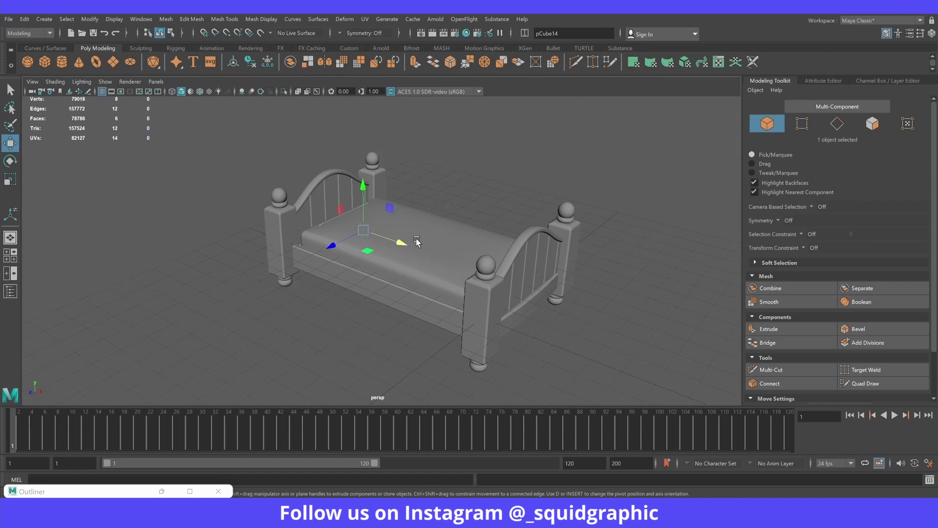
left_click_drag(362, 187, 363, 159)
scroll(366, 196, "up", 2)
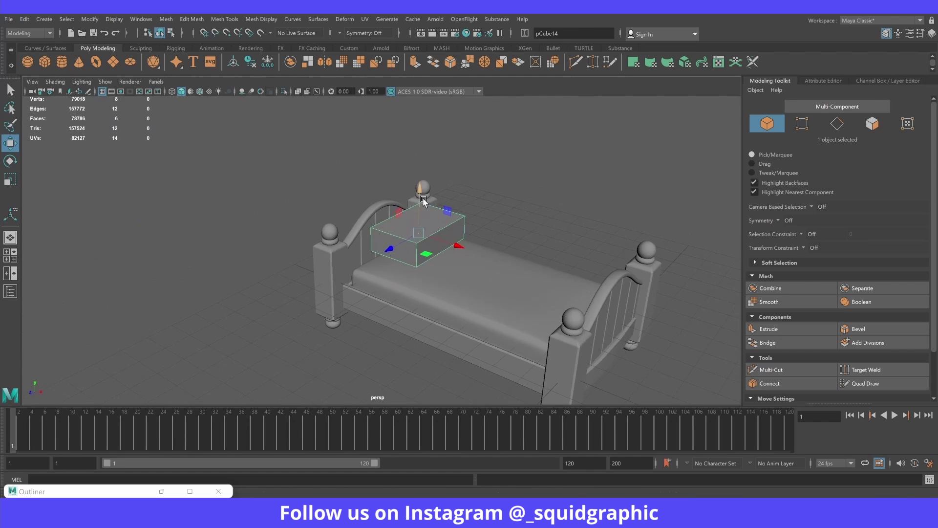
scroll(366, 196, "up", 2)
key("r")
scroll(368, 197, "up", 2)
left_click_drag(368, 196, 374, 215)
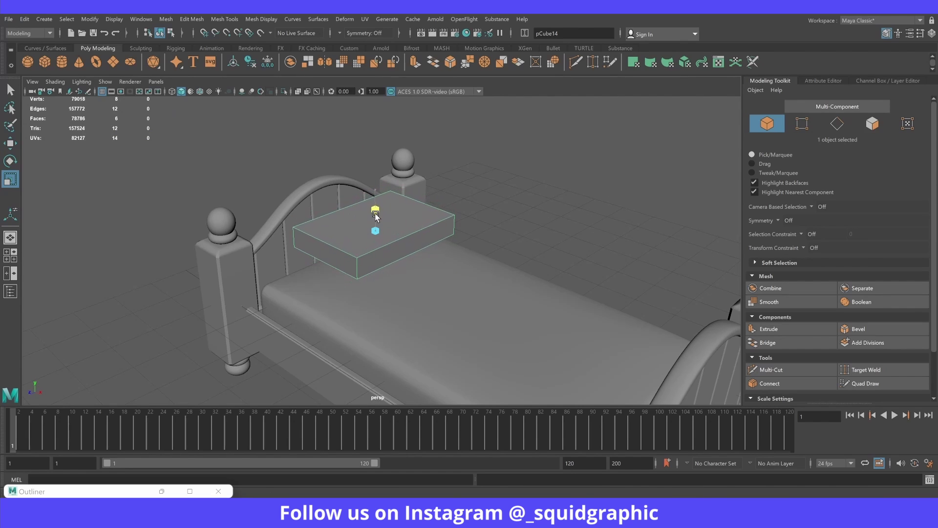
left_click(454, 247)
Step: Subdivide the slab into a 2x2 grid with Add Divisions (polySubdFace1)
left_click(429, 229)
left_click_drag(440, 244, 489, 263, "alt")
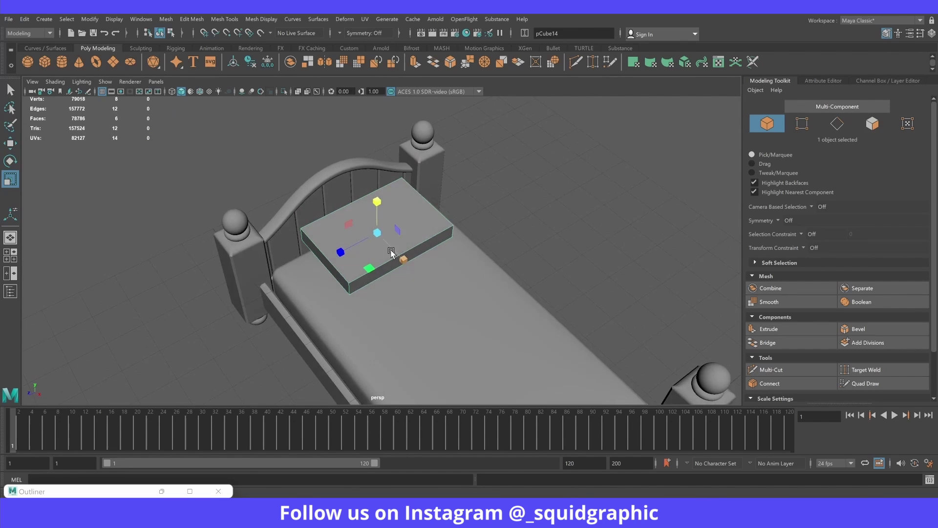
scroll(503, 277, "up", 2)
scroll(502, 277, "up", 1)
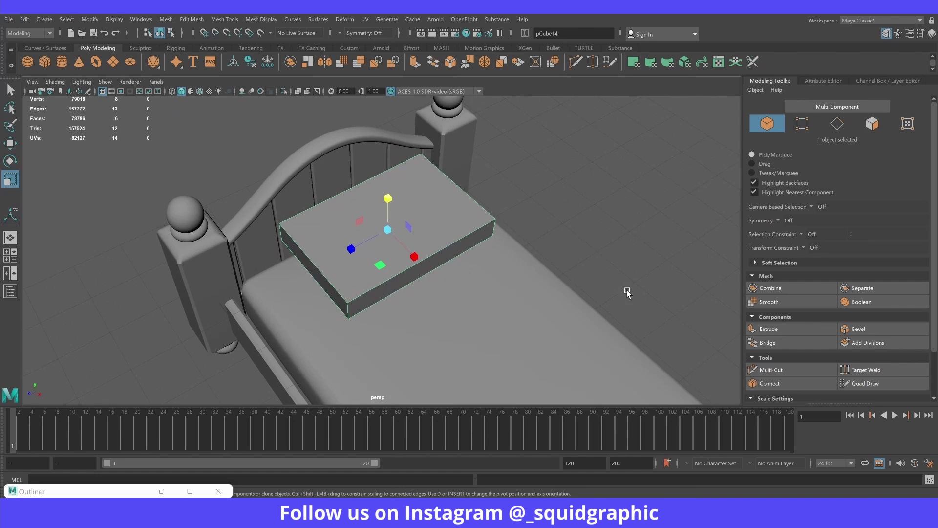
left_click(865, 342)
Step: Add Divisions again to give the slab a finer grid, checking the smooth preview
left_click_drag(425, 248, 440, 250, "alt")
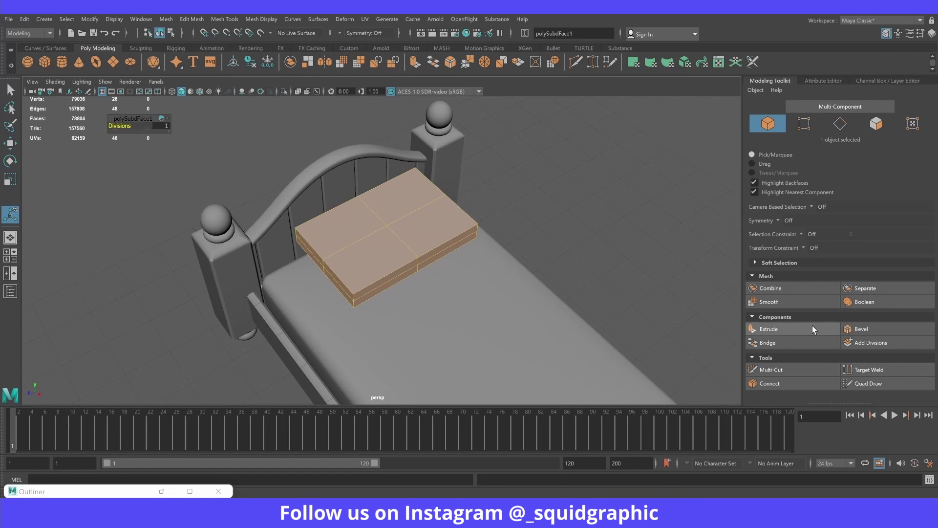
left_click(870, 342)
scroll(430, 242, "up", 2)
scroll(366, 222, "up", 1)
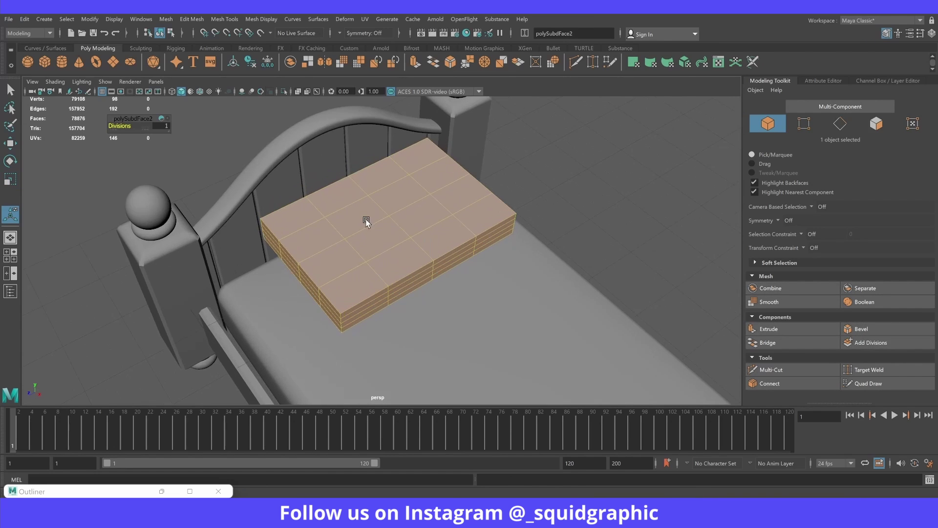
mouse_move(367, 223)
left_mouse_down("alt")
mouse_move(383, 212)
mouse_move(365, 215)
left_mouse_up("alt")
right_click(361, 217)
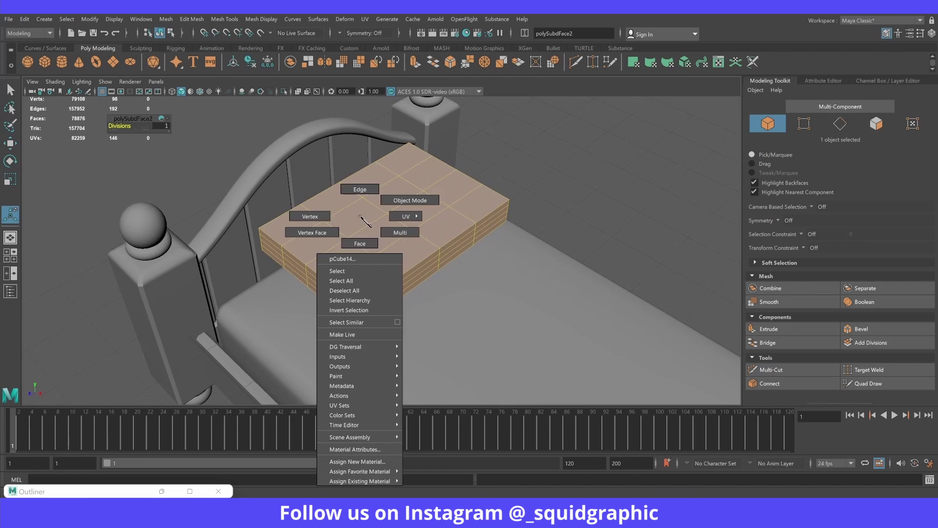
key("3")
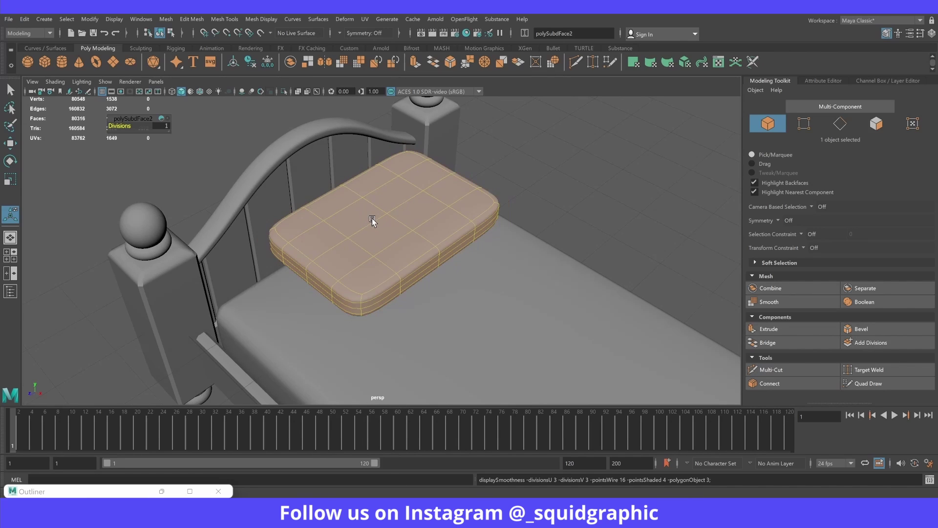
key("1")
Step: Select the 2x2 block of top faces plus the matching underside faces
right_click_drag(372, 218, 376, 243)
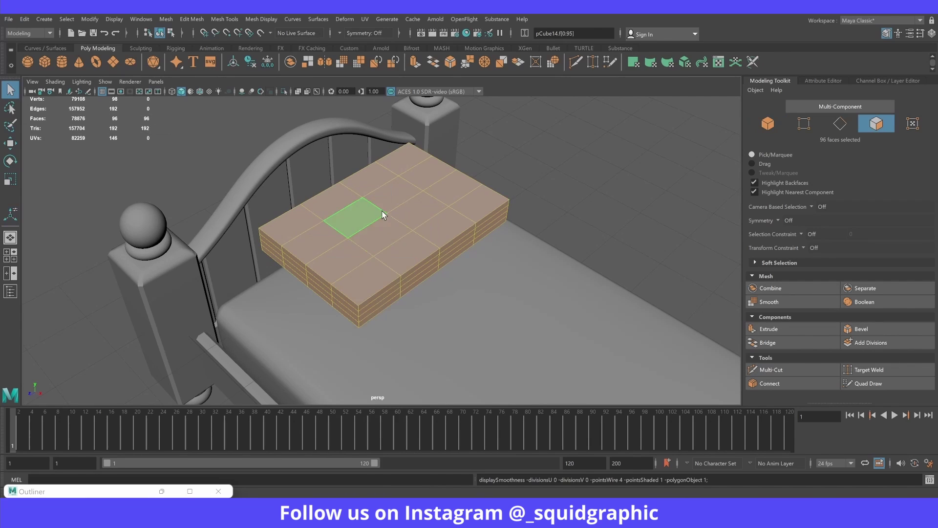
left_click(352, 219)
left_click(367, 212, "shift")
left_click(374, 230, "shift")
left_click(410, 223, "shift")
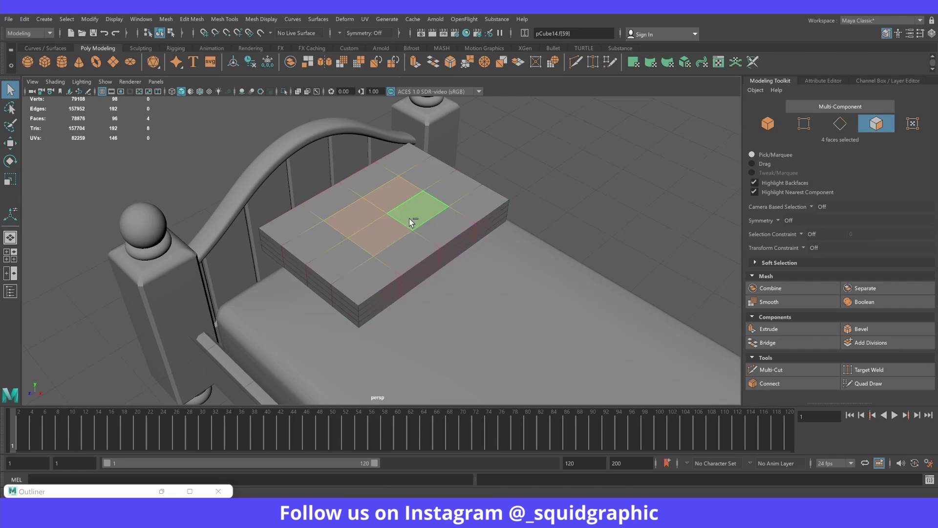
mouse_move(410, 223)
left_mouse_down("alt")
mouse_move(415, 240)
mouse_move(382, 244)
left_mouse_up("alt")
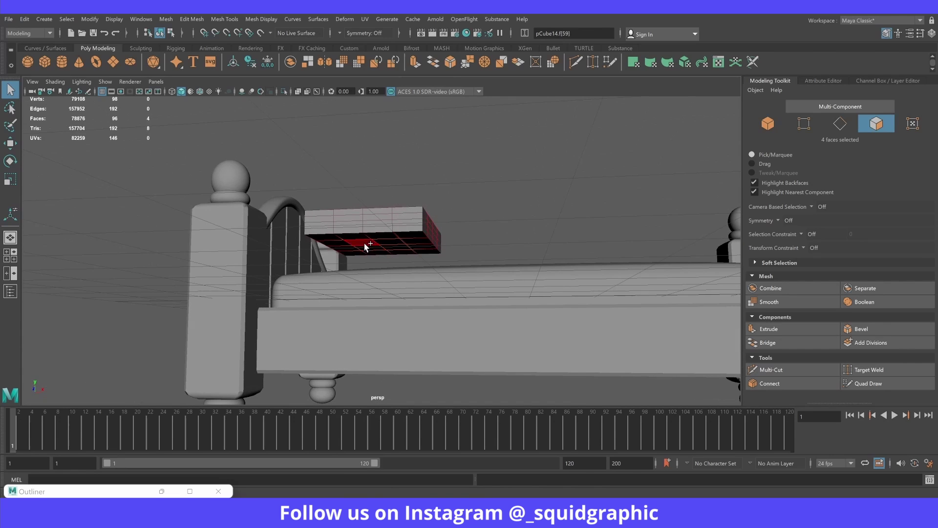
left_click(382, 239, "shift")
left_click(388, 244, "shift")
Step: Scale the selected top and underside faces to taper the slab's height and spread them outward
key("r")
left_click_drag(391, 239, 385, 133, "alt")
mouse_move(383, 215)
left_mouse_down("alt")
mouse_move(368, 224)
mouse_move(401, 264)
left_mouse_up("alt")
key("space")
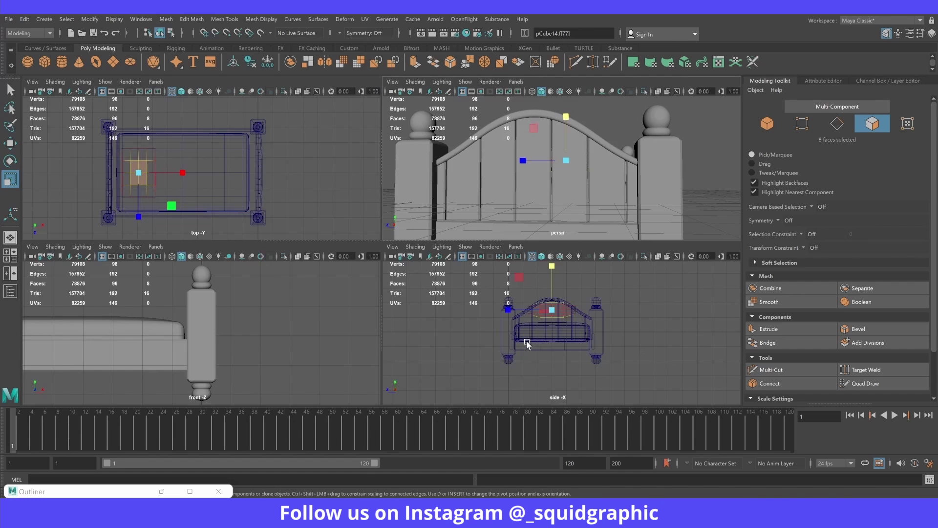
key("space")
scroll(494, 314, "up", 1)
scroll(453, 256, "up", 3)
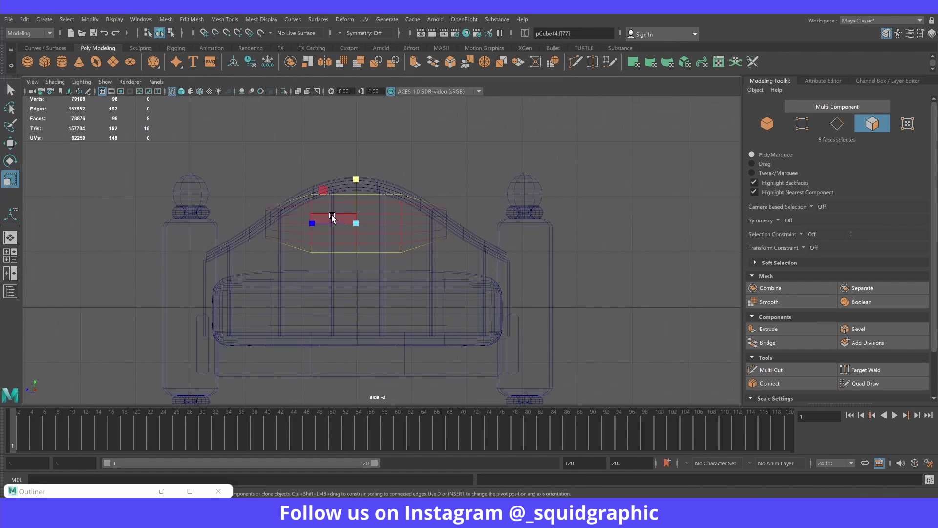
left_click(376, 233)
key("space")
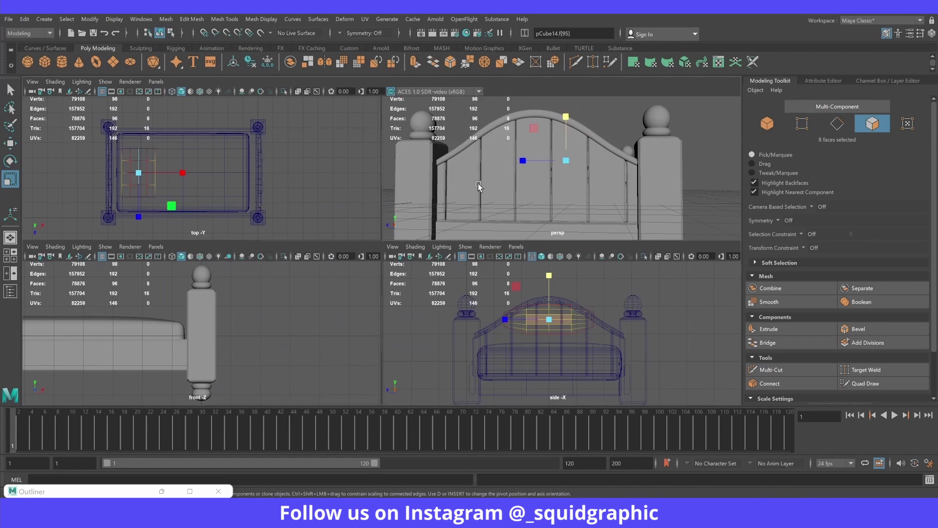
key("space")
left_click_drag(478, 183, 421, 248, "alt")
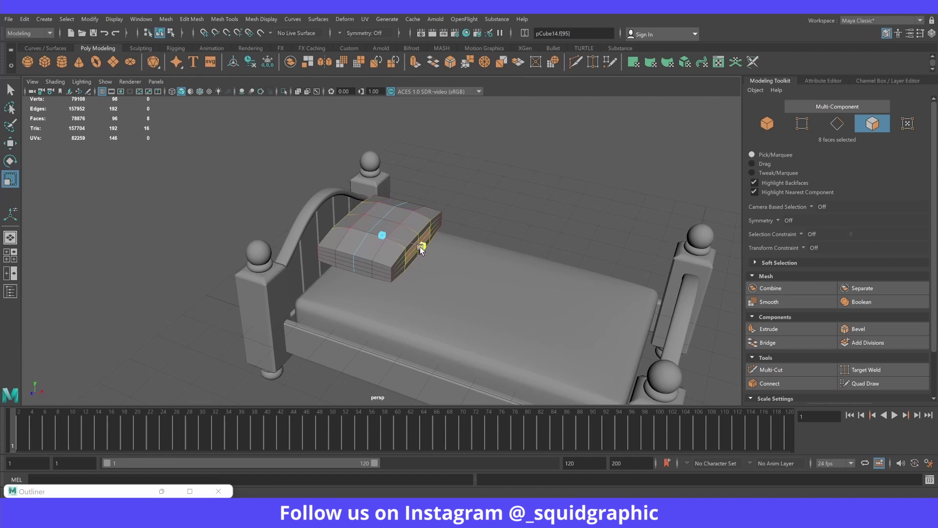
middle_click_drag(421, 248, 433, 251)
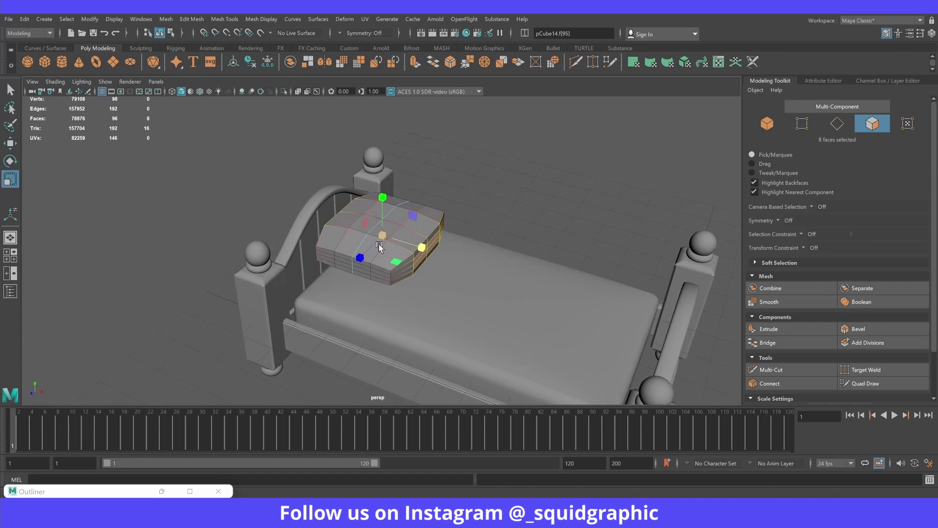
left_click_drag(433, 250, 349, 252, "alt")
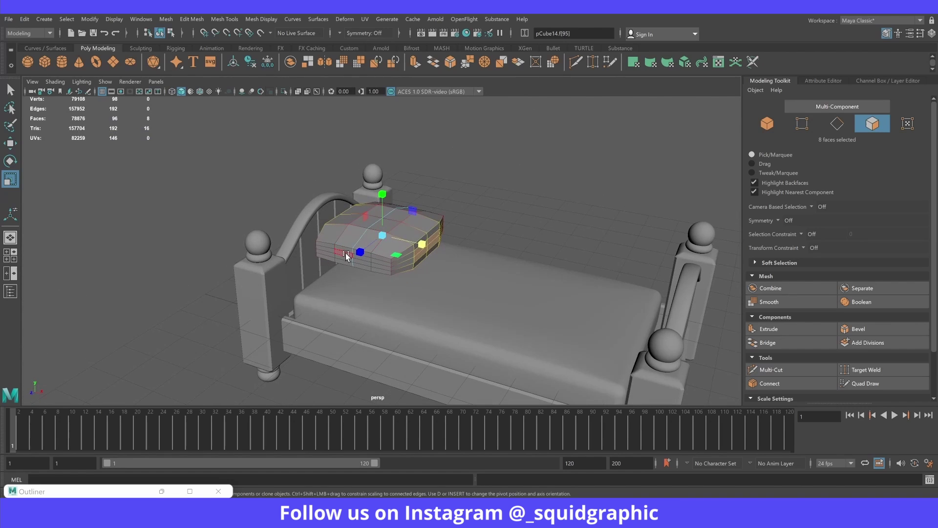
Step: Select the pillow's side faces and scale them inward to chamfer its corners
left_click(345, 255)
key("q")
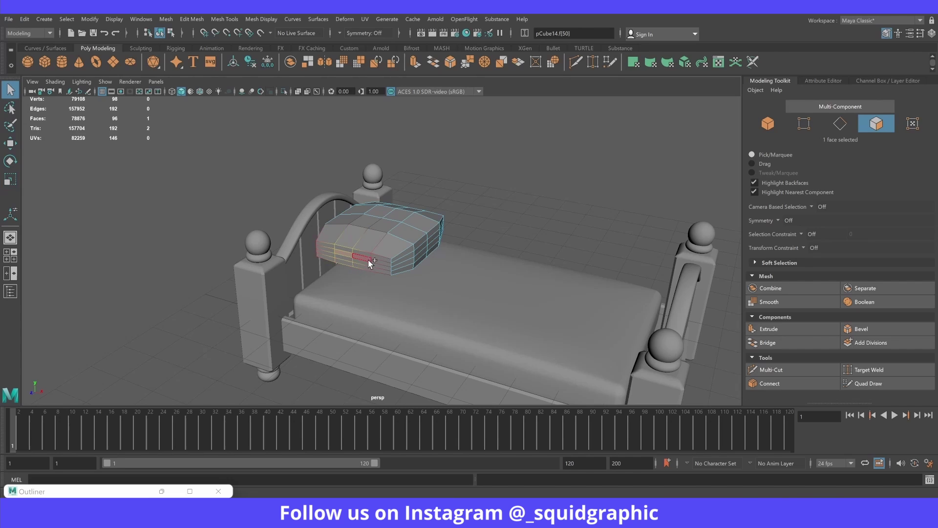
left_click(362, 260, "shift")
left_click_drag(370, 255, 363, 259, "alt")
left_click(419, 270, "shift")
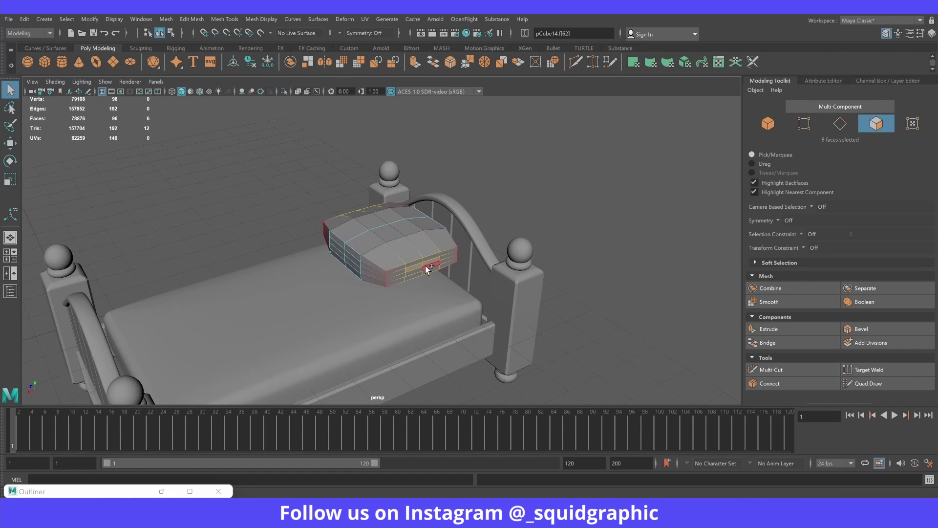
left_click(413, 271, "shift")
key("r")
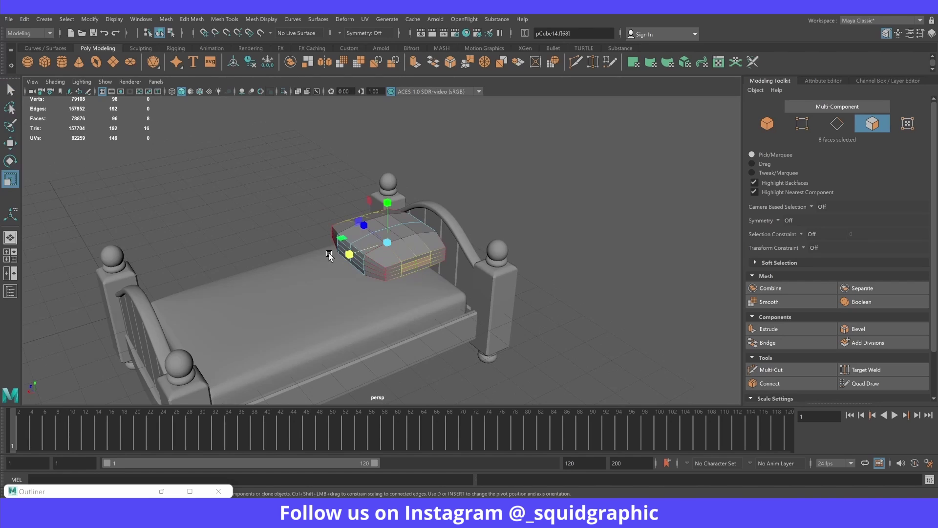
left_click_drag(411, 270, 342, 248, "alt")
middle_click_drag(342, 247, 329, 250)
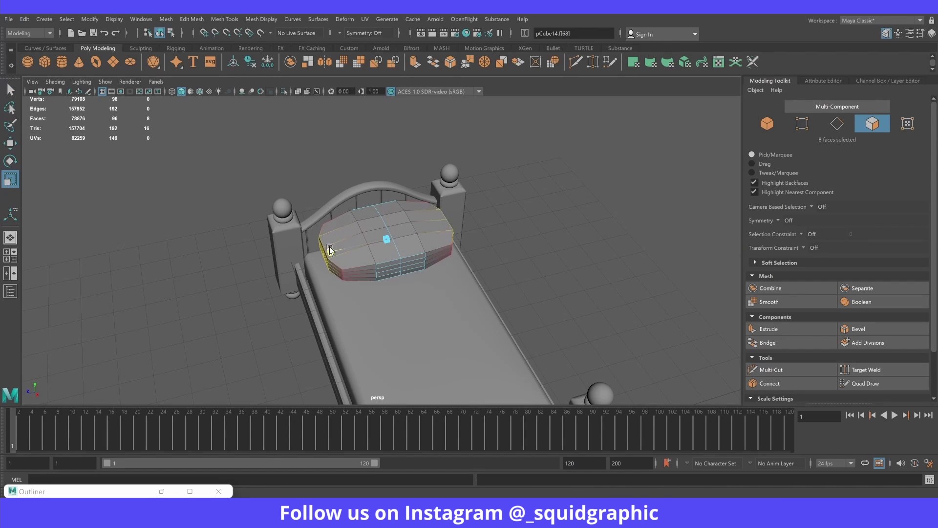
left_click_drag(329, 250, 355, 253, "alt")
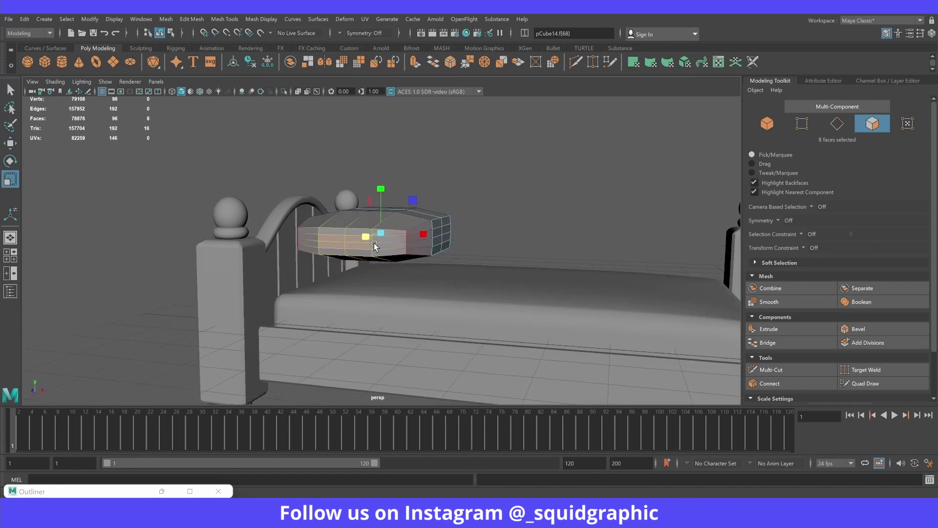
key("space")
key("space")
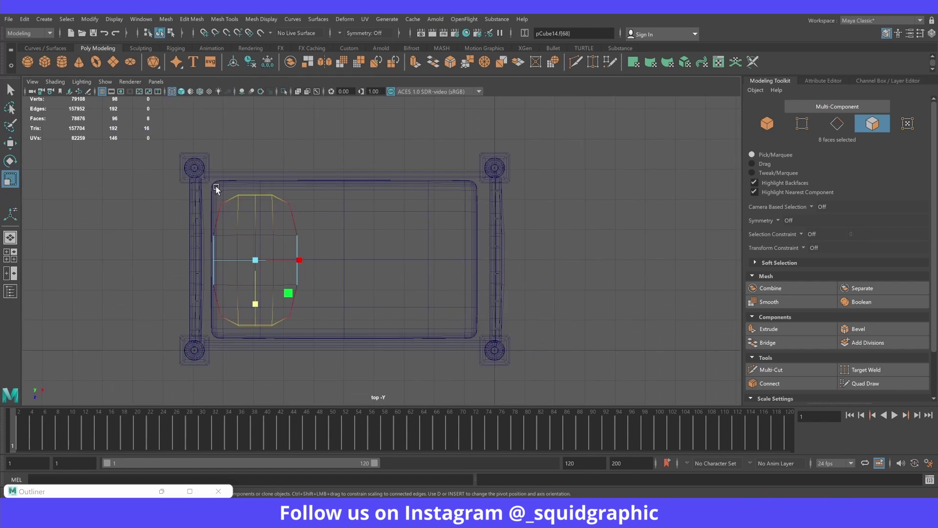
Step: Switch the pillow to vertex mode and select its top row of vertices
right_click_drag(371, 196, 373, 182)
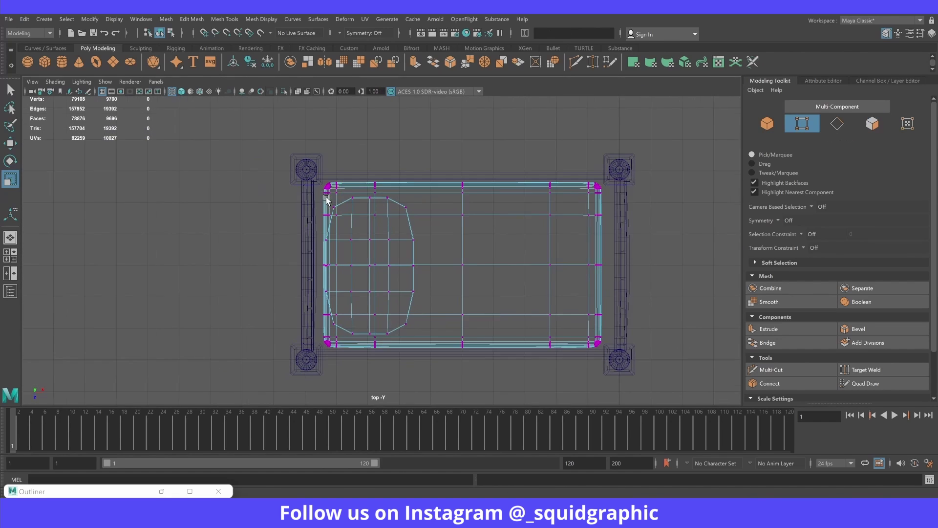
left_click(373, 219)
right_click_drag(373, 215, 362, 211)
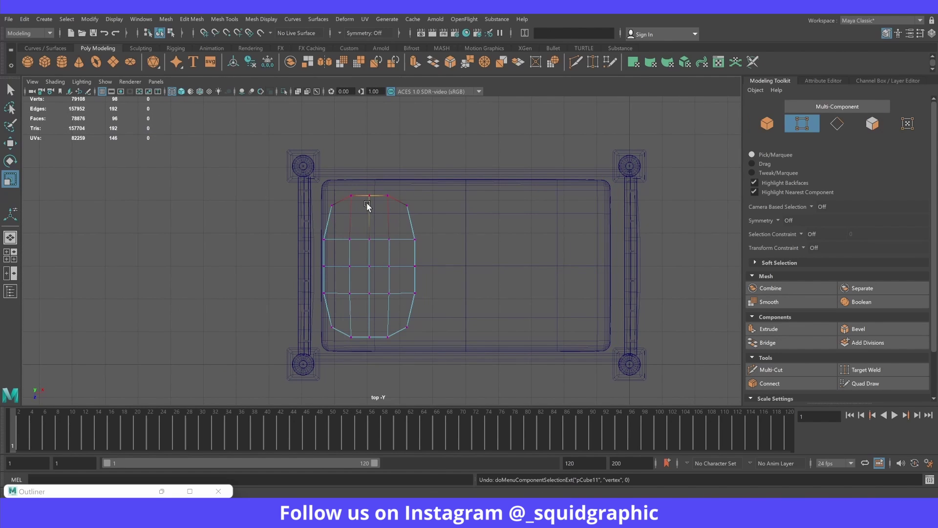
middle_click_drag(372, 210, 390, 212, "alt")
scroll(491, 219, "up", 2)
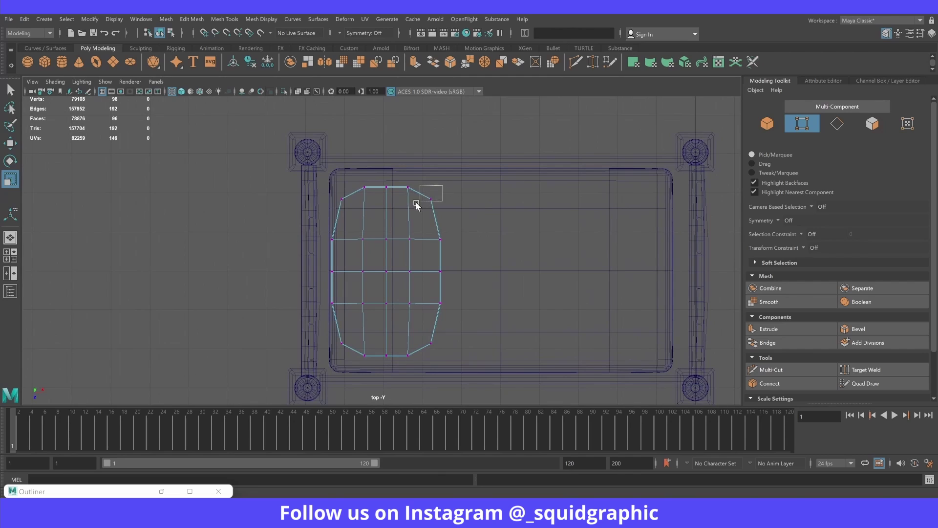
left_click_drag(421, 215, 419, 216)
left_click_drag(351, 207, 351, 208, "shift")
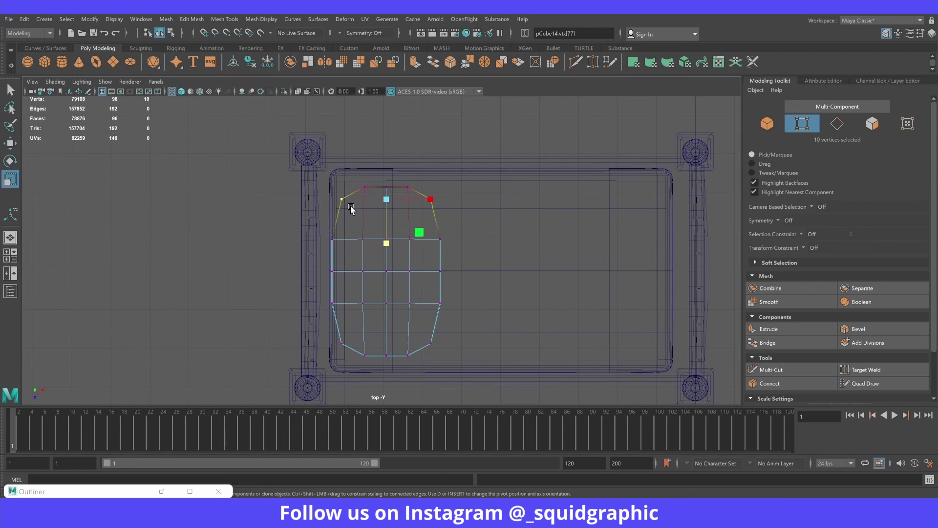
Step: Widen and raise the pillow's top row of vertices, checking the smoothed preview
key("w")
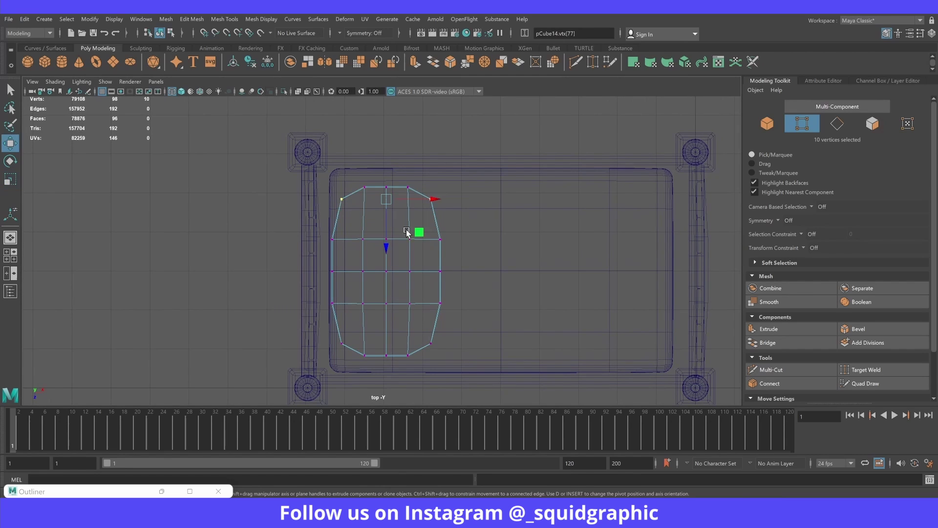
key("r")
left_click_drag(428, 201, 446, 202)
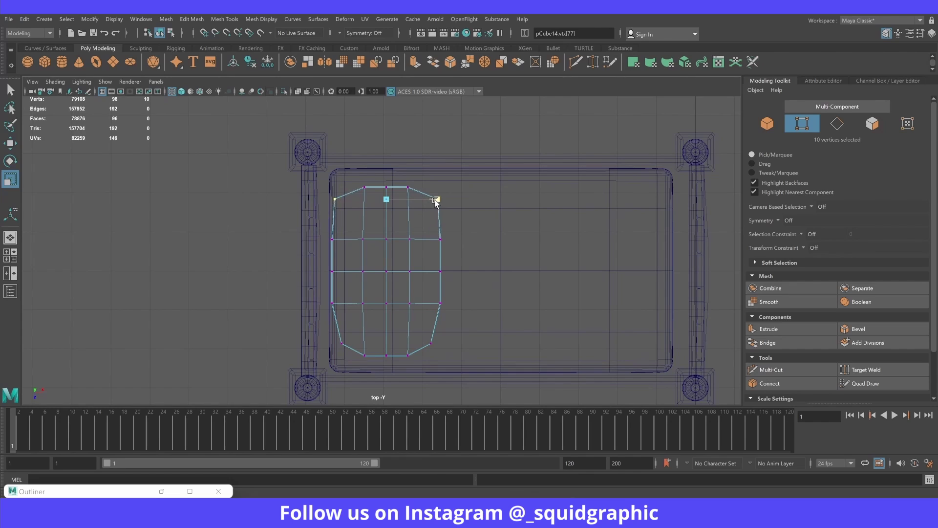
key("w")
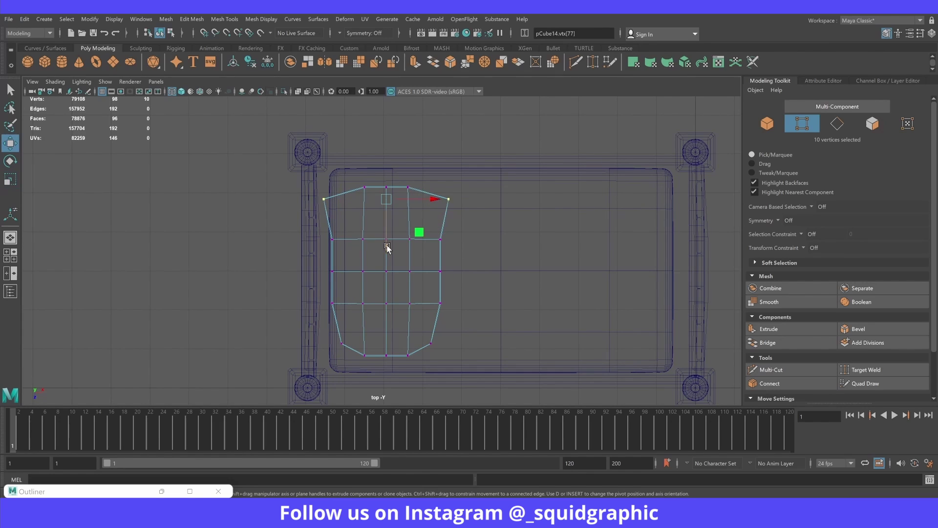
left_click_drag(387, 247, 390, 227)
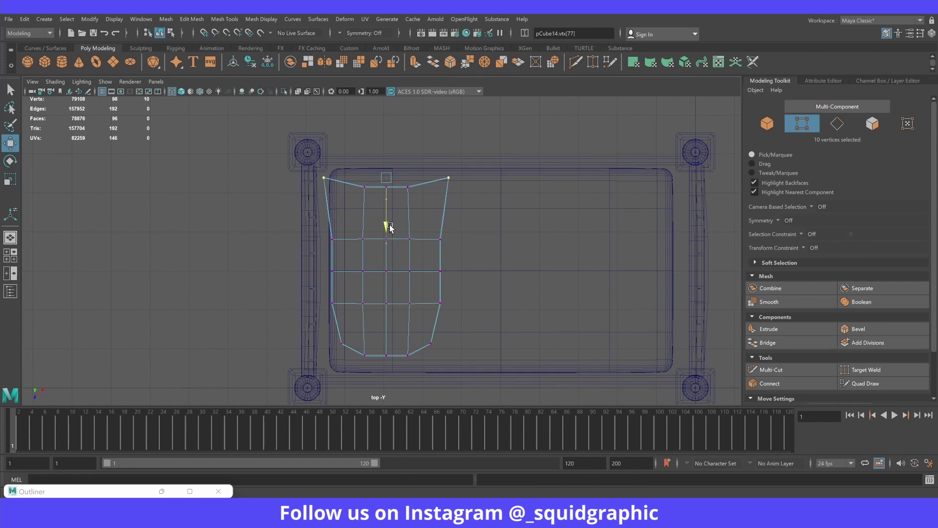
key("3")
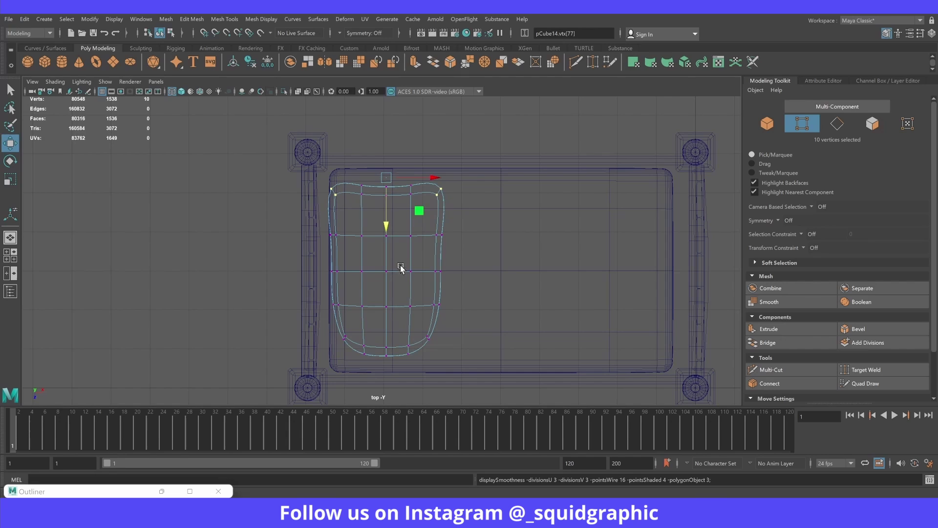
key("1")
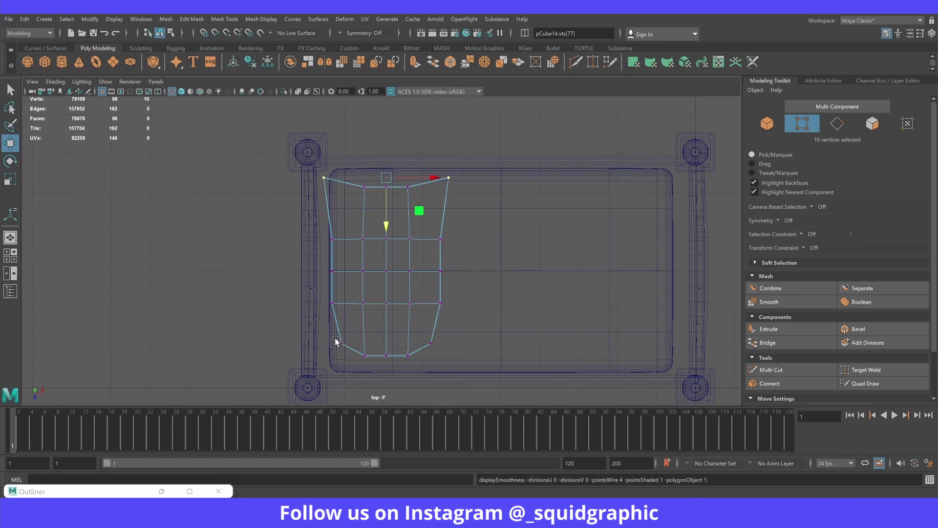
Step: Pull the pillow's bottom vertices down and spread its bottom corners outward
mouse_move(337, 364)
left_mouse_down()
mouse_move(410, 342)
mouse_move(441, 353)
left_mouse_up()
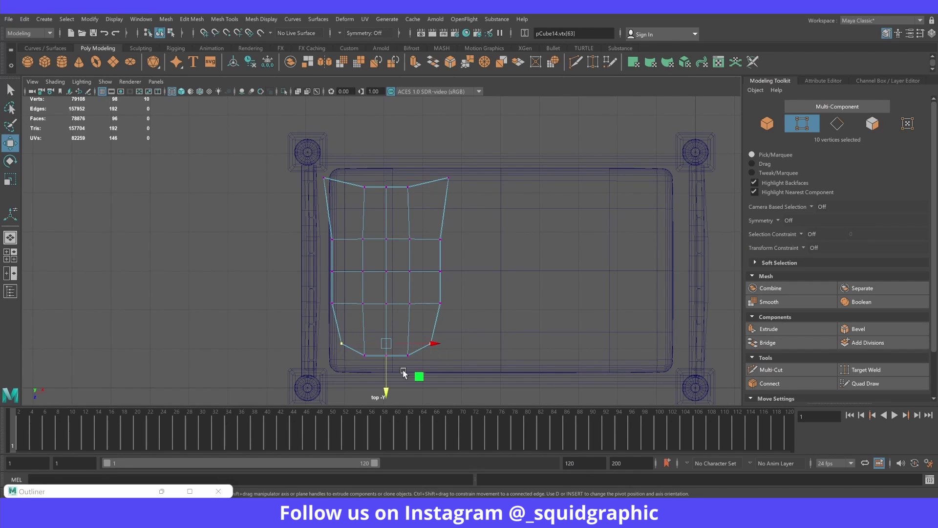
left_click_drag(383, 388, 388, 416)
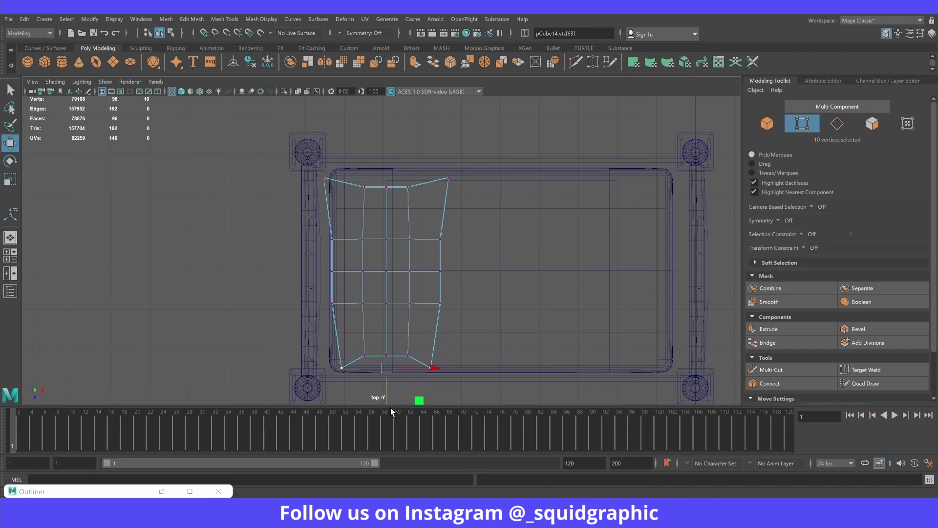
key("r")
left_click_drag(429, 367, 450, 362)
key("space")
key("space")
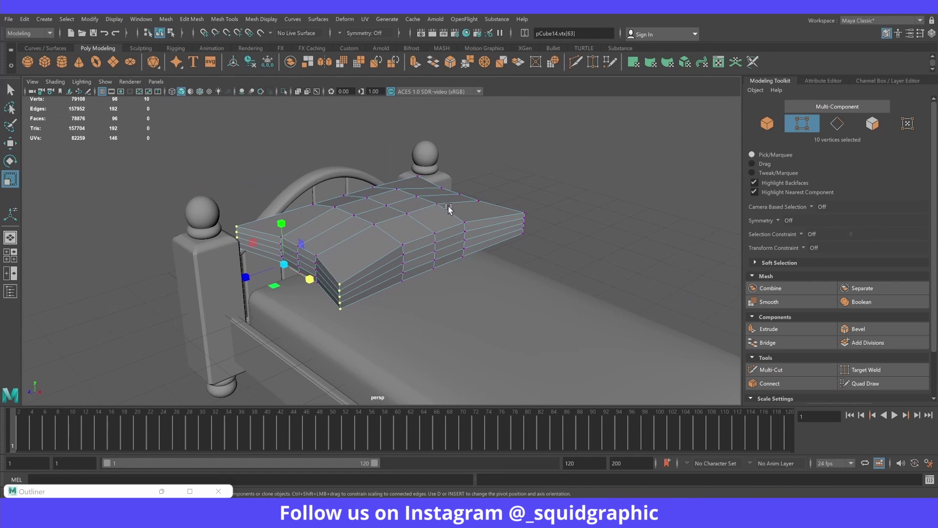
Step: Select the whole pillow as an object in the perspective view
key("3")
right_click_drag(400, 221, 455, 203)
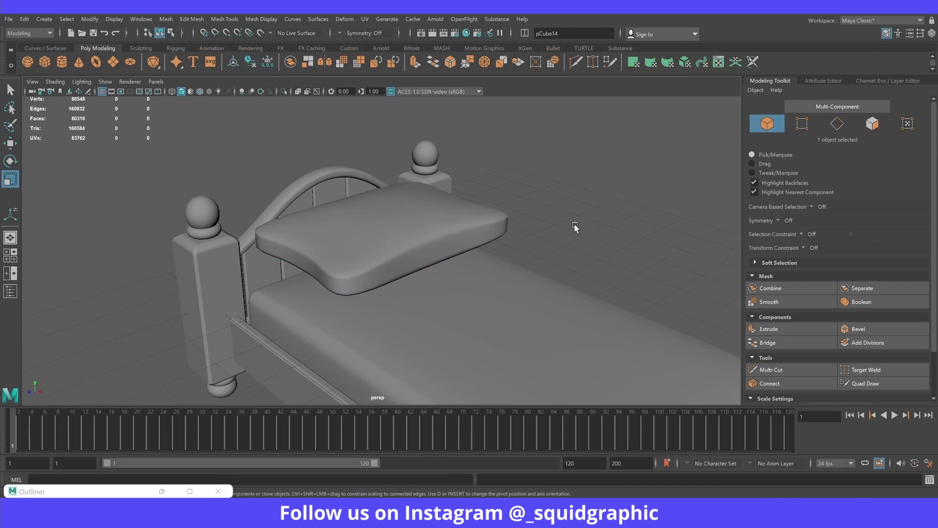
mouse_move(573, 227)
left_mouse_down("alt")
mouse_move(399, 258)
mouse_move(425, 251)
mouse_move(343, 225)
mouse_move(392, 230)
mouse_move(380, 171)
left_mouse_up("alt")
left_click(425, 251)
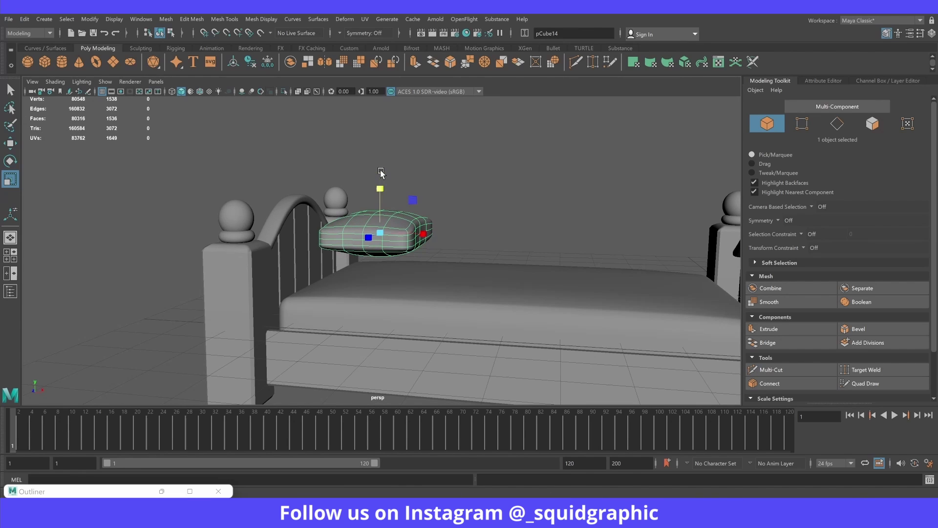
Step: In the front view, tilt the pillow and lower it against the headboard
key("space")
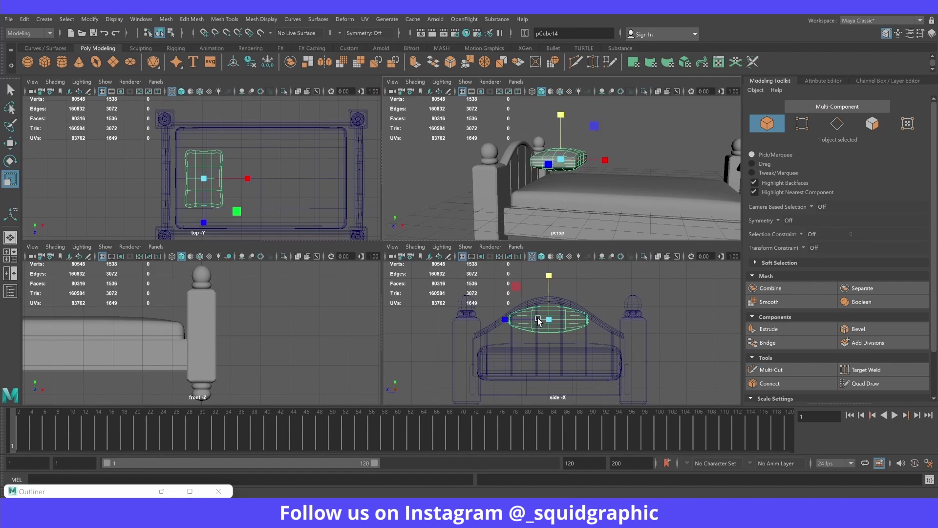
key("space")
key("space")
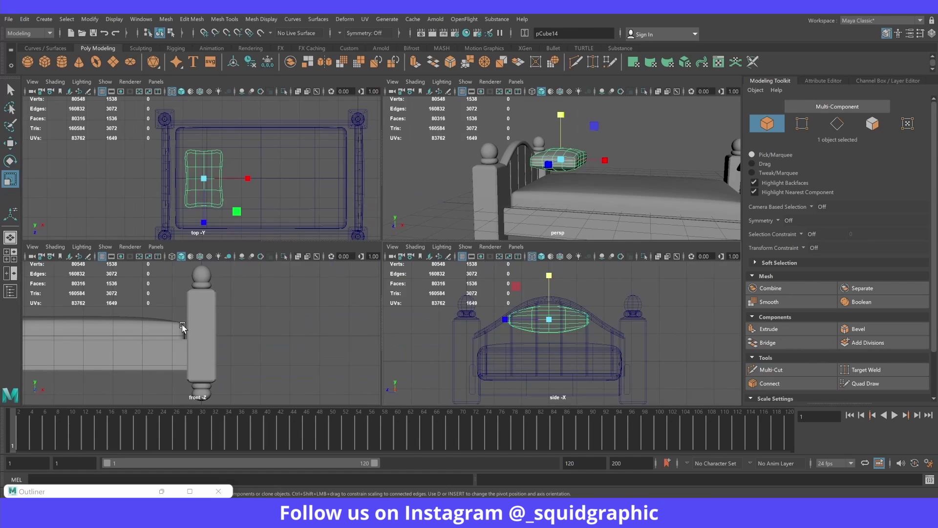
key("space")
scroll(201, 284, "up", 5)
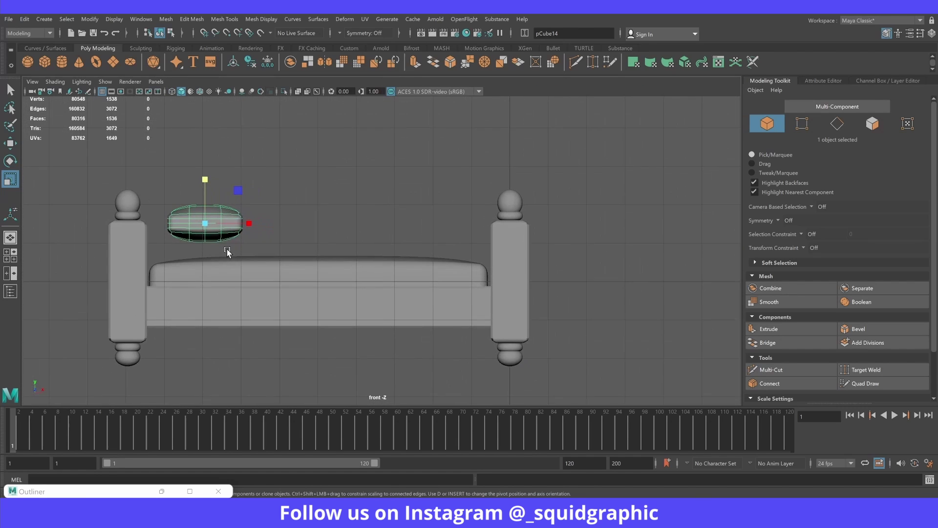
key("e")
scroll(310, 260, "up", 2)
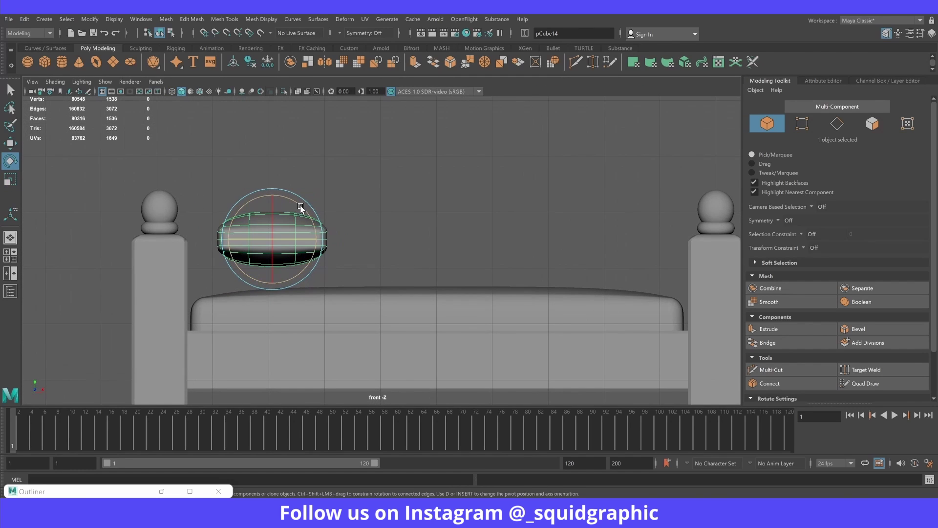
mouse_move(301, 208)
left_mouse_down()
mouse_move(309, 225)
mouse_move(303, 209)
mouse_move(309, 225)
mouse_move(282, 245)
mouse_move(286, 258)
left_mouse_up()
key("ctrl+z")
key("w")
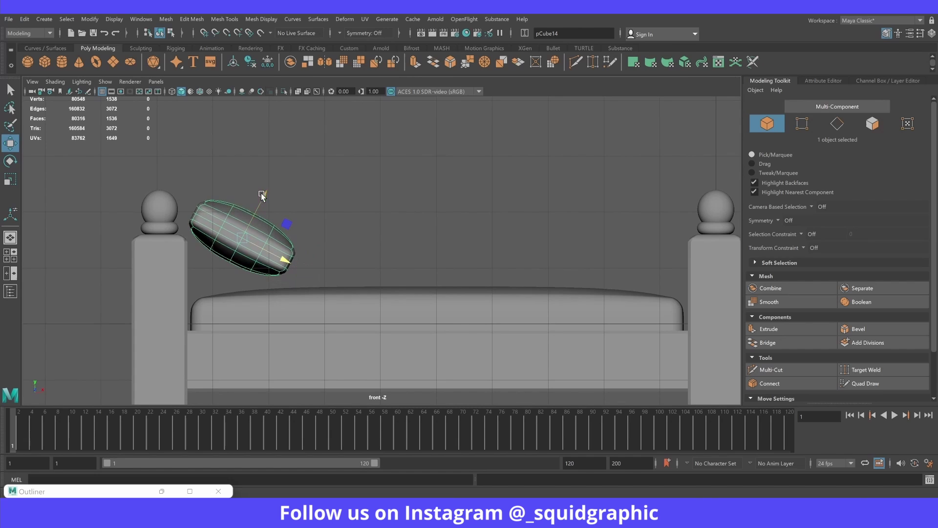
left_click_drag(261, 195, 254, 210)
Step: Orbit around the bed to inspect the propped-up pillow, then deselect it
key("space")
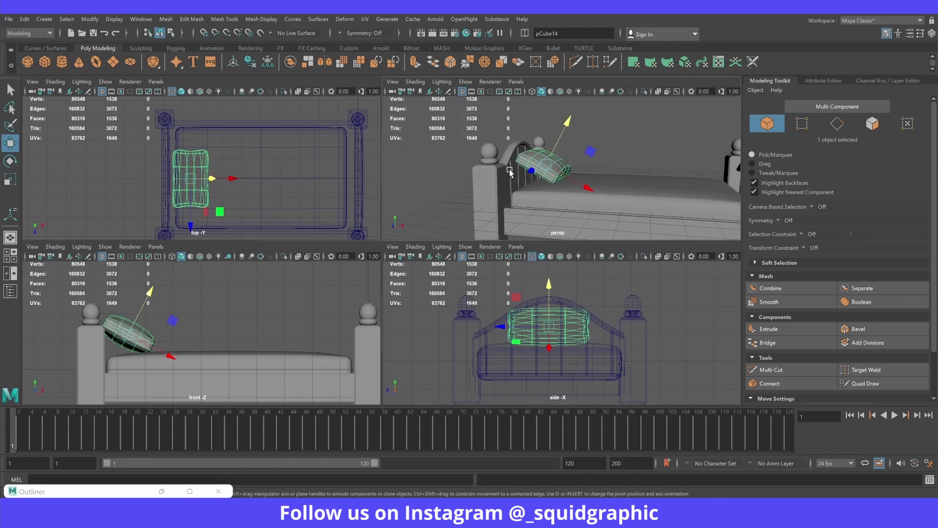
key("space")
mouse_move(430, 230)
left_mouse_down("alt")
mouse_move(433, 245)
mouse_move(446, 219)
mouse_move(363, 252)
left_mouse_up("alt")
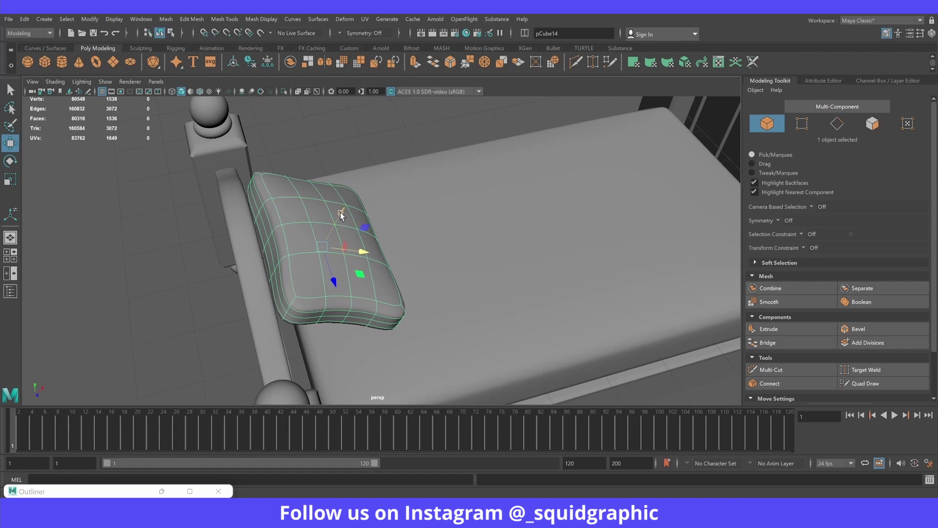
left_click_drag(340, 215, 366, 265, "alt")
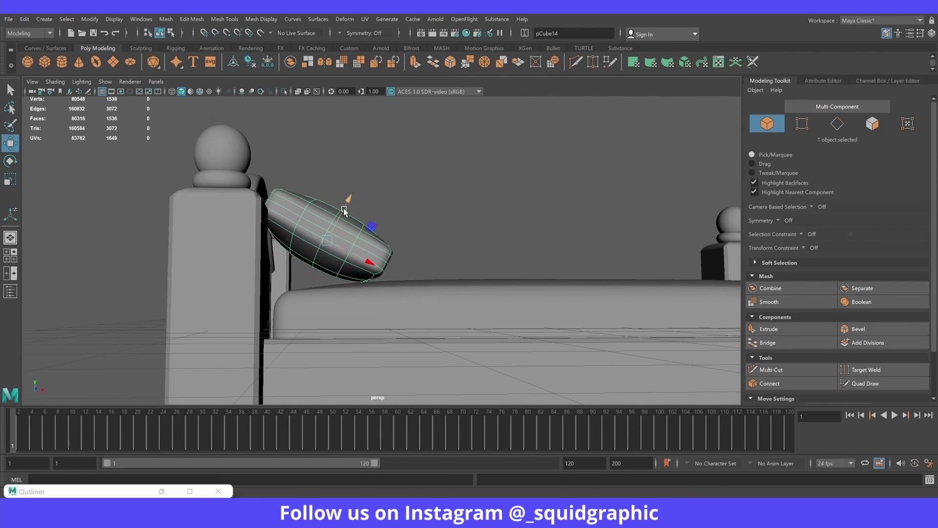
mouse_move(344, 208)
left_mouse_down("alt")
mouse_move(290, 221)
mouse_move(350, 199)
left_mouse_up("alt")
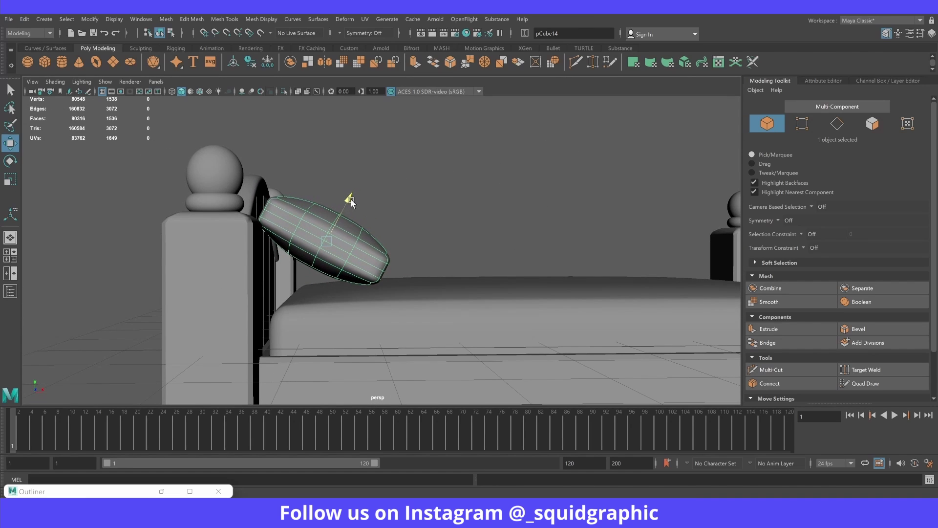
left_click(435, 212)
scroll(434, 210, "down", 5)
mouse_move(434, 210)
left_mouse_down("alt")
mouse_move(410, 242)
mouse_move(368, 247)
mouse_move(425, 243)
left_mouse_up("alt")
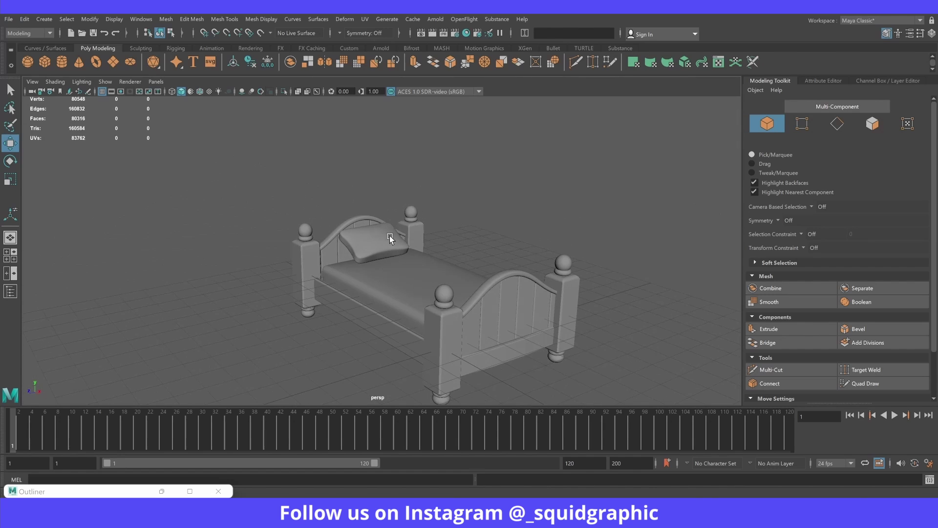
Step: Raise the cylinder above the bed and confirm 10 sides in its construction settings
middle_click_drag(448, 252, 426, 225, "alt")
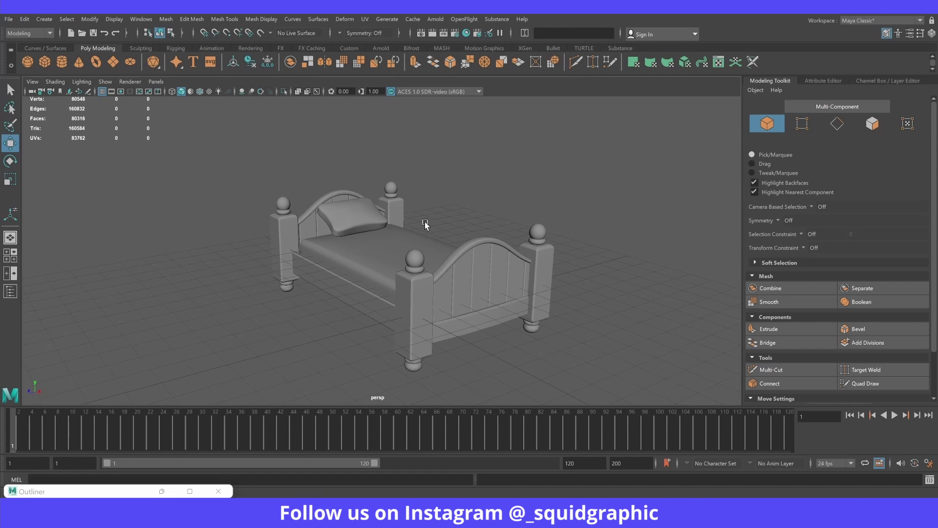
mouse_move(347, 204)
left_mouse_down("alt")
mouse_move(373, 215)
mouse_move(355, 214)
left_mouse_up("alt")
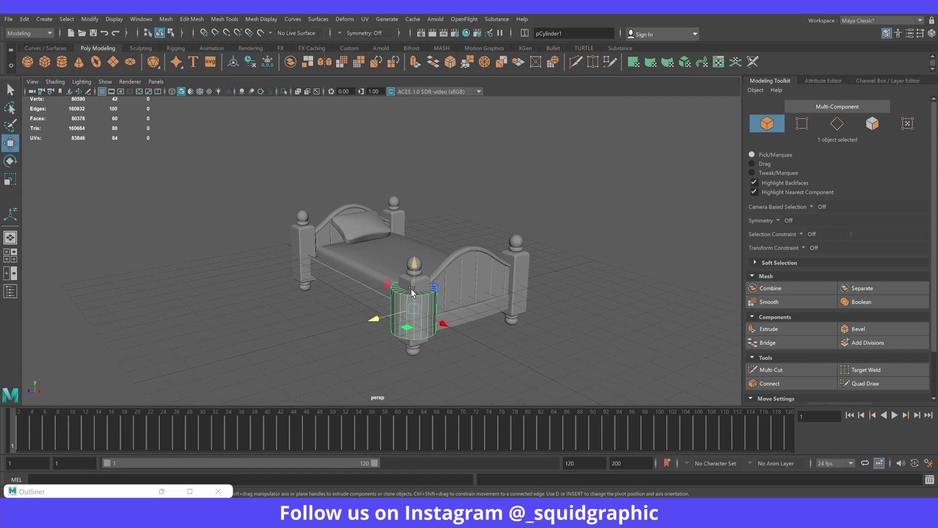
left_click_drag(413, 273, 508, 155)
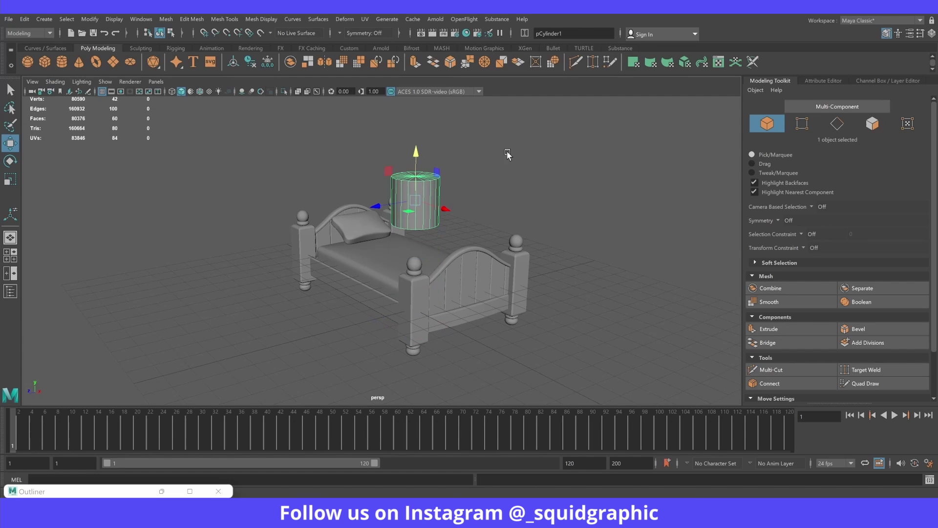
left_click(909, 82)
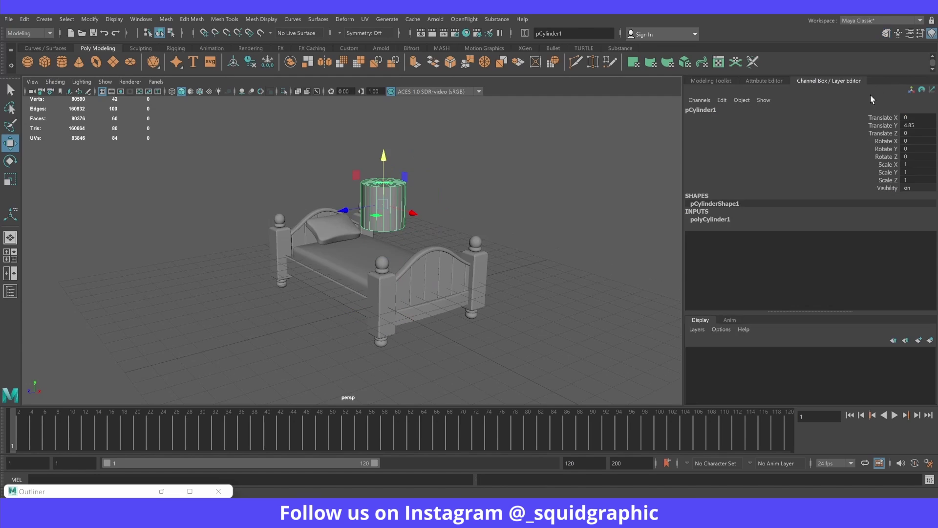
left_click(720, 219)
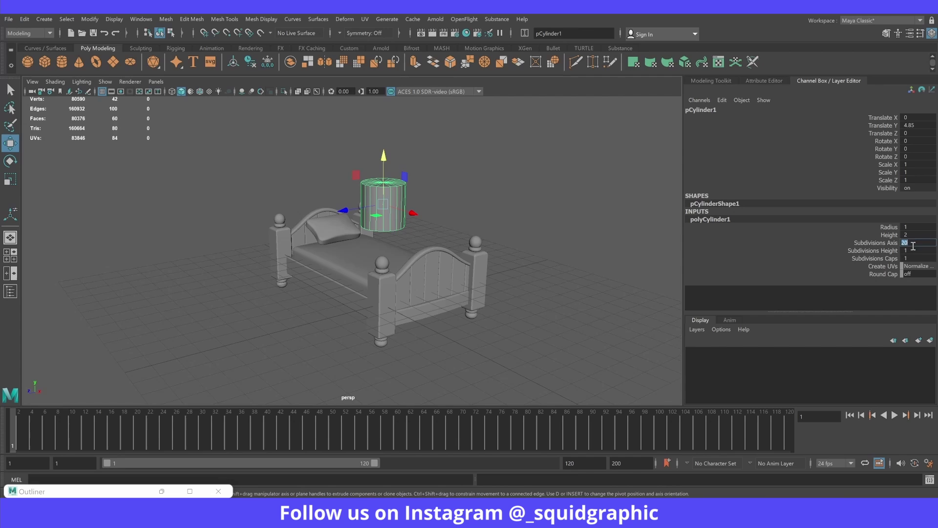
type("10")
key("Return")
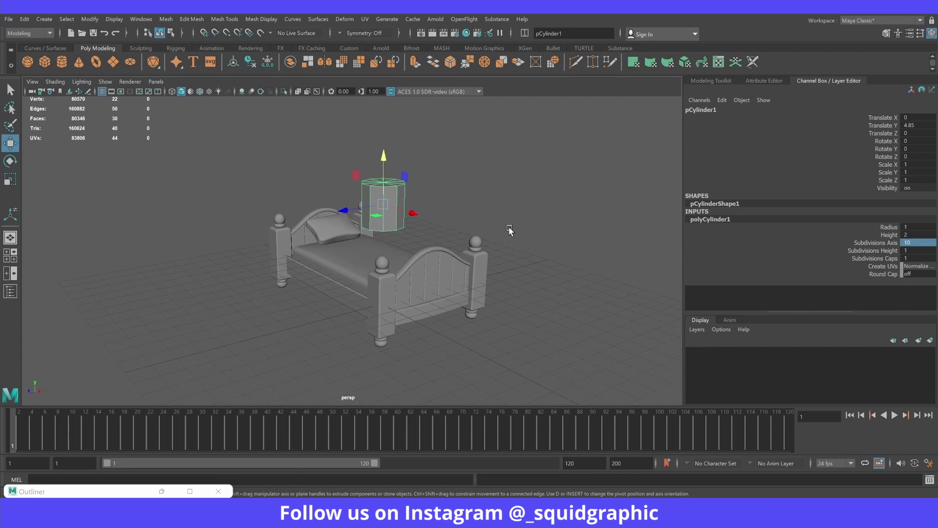
left_click(510, 229)
left_click(377, 208)
Step: Delete the cylinder's top and bottom cap faces from the side view
scroll(391, 196, "up", 2)
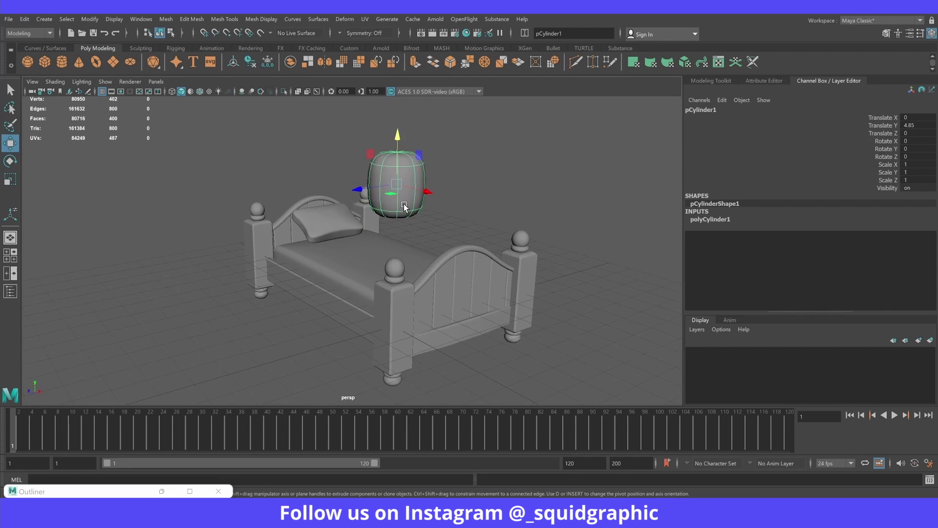
scroll(430, 171, "up", 3)
right_click(451, 155)
left_click(451, 181)
key("space")
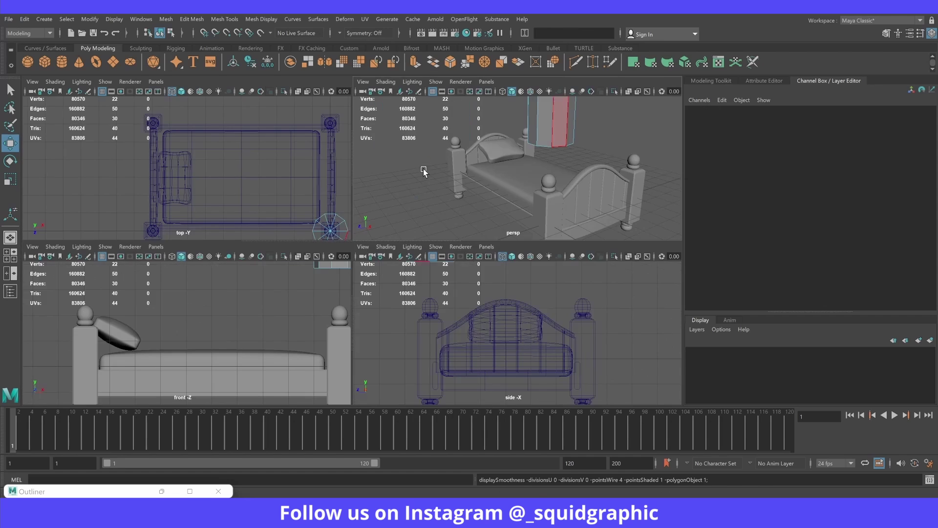
key("space")
scroll(472, 329, "down", 2)
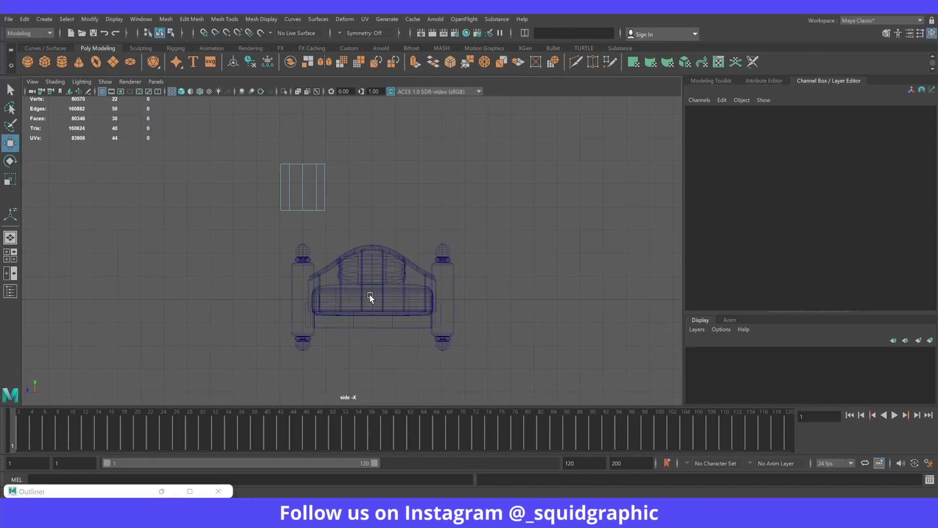
middle_click_drag(372, 297, 442, 351, "alt")
mouse_move(313, 165)
left_mouse_down()
mouse_move(418, 241)
mouse_move(414, 228)
left_mouse_up()
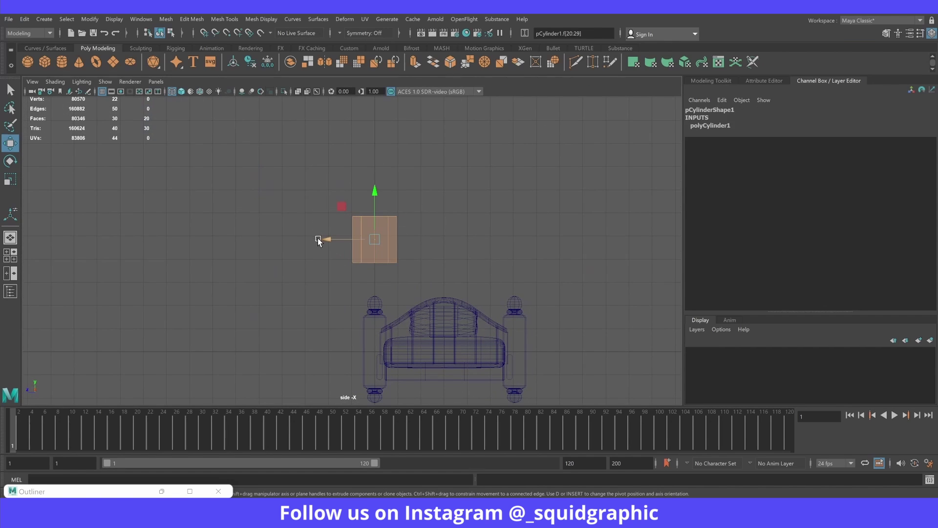
key("Delete")
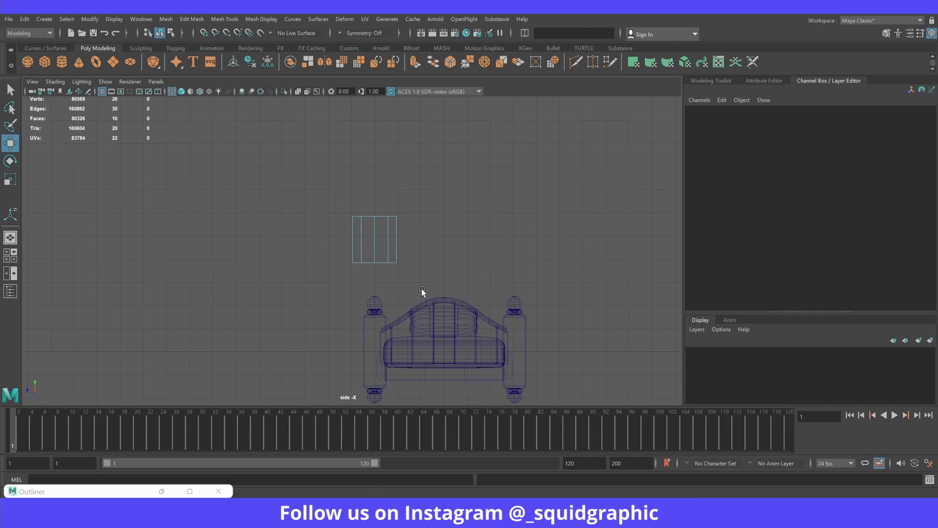
Step: Slice a horizontal edge loop around the cylinder's middle with Multi-Cut
right_click_drag(394, 224, 434, 206)
left_click(706, 80)
left_click(768, 369)
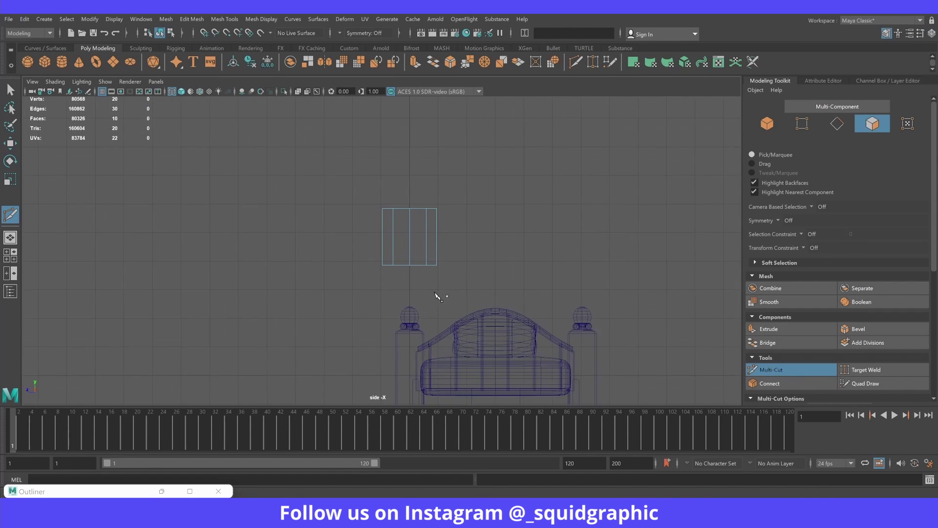
scroll(435, 296, "up", 2)
left_click(428, 232, "ctrl")
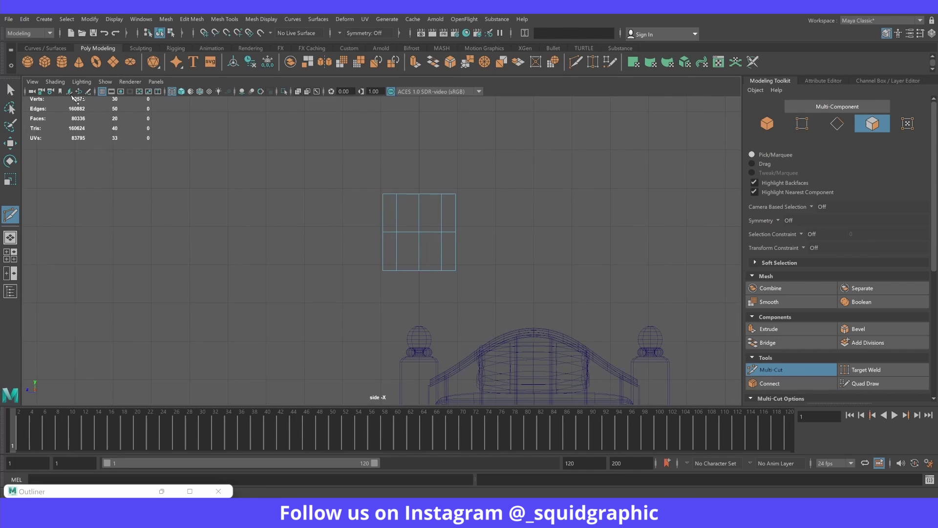
Step: Scale the cylinder's top and middle vertex rows inward
key("q")
right_click_drag(400, 213, 348, 205)
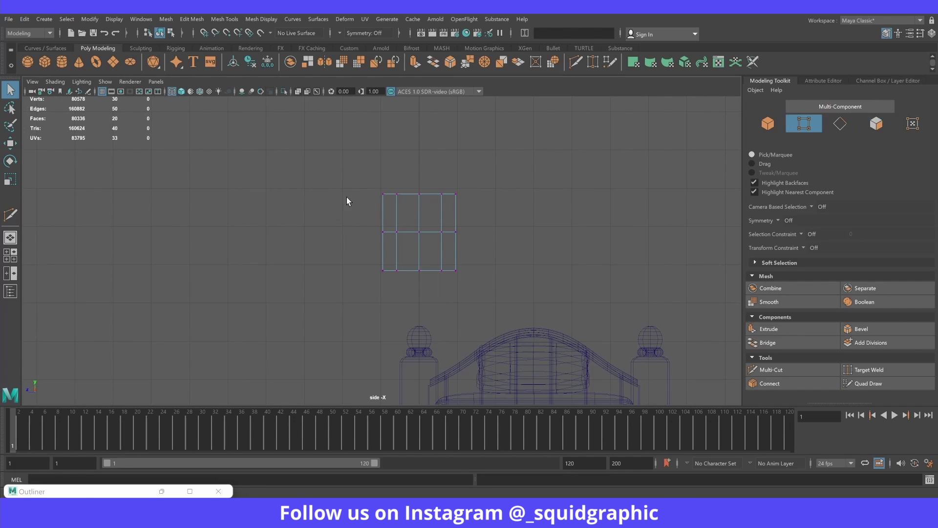
left_click_drag(327, 163, 505, 209)
key("r")
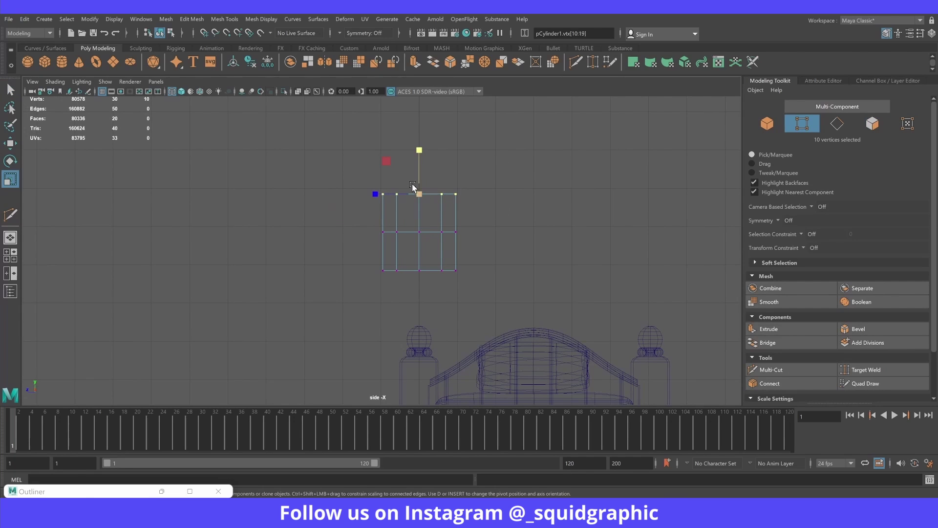
left_click_drag(422, 198, 398, 194)
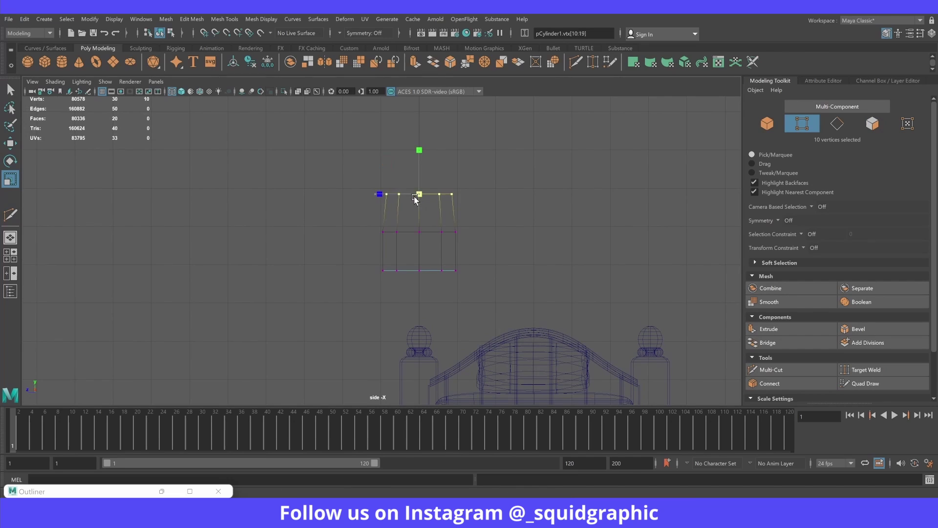
left_click_drag(361, 227, 487, 254)
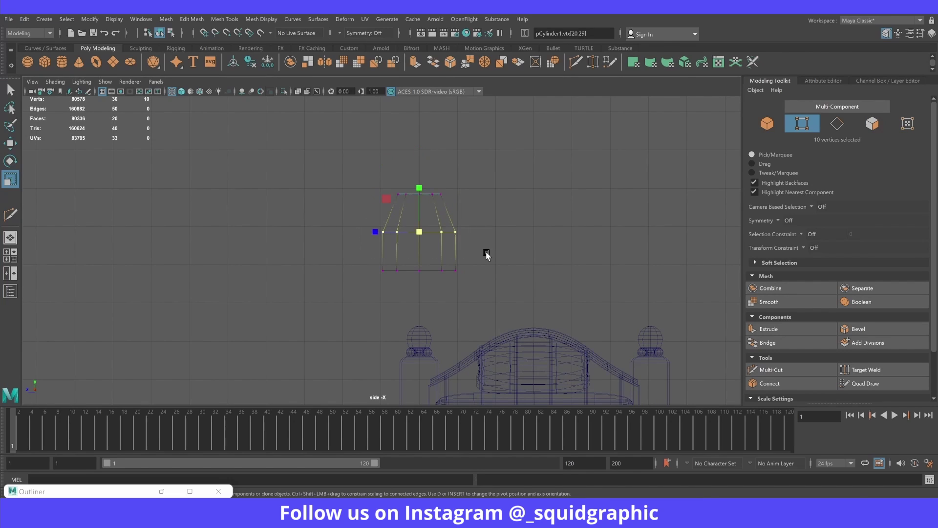
mouse_move(415, 233)
left_mouse_down()
mouse_move(403, 234)
mouse_move(415, 238)
left_mouse_up()
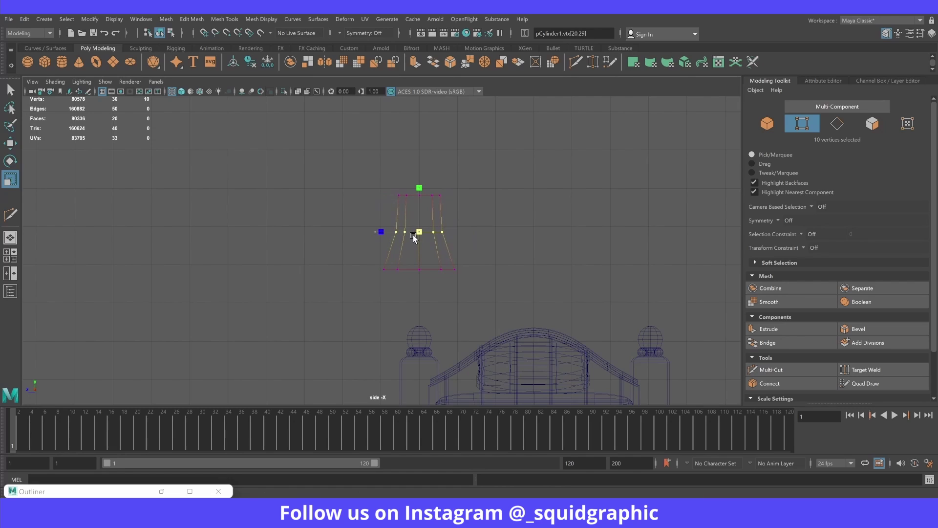
Step: Raise the top and middle vertex rings and preview the shape smoothed
left_click_drag(375, 177, 466, 219)
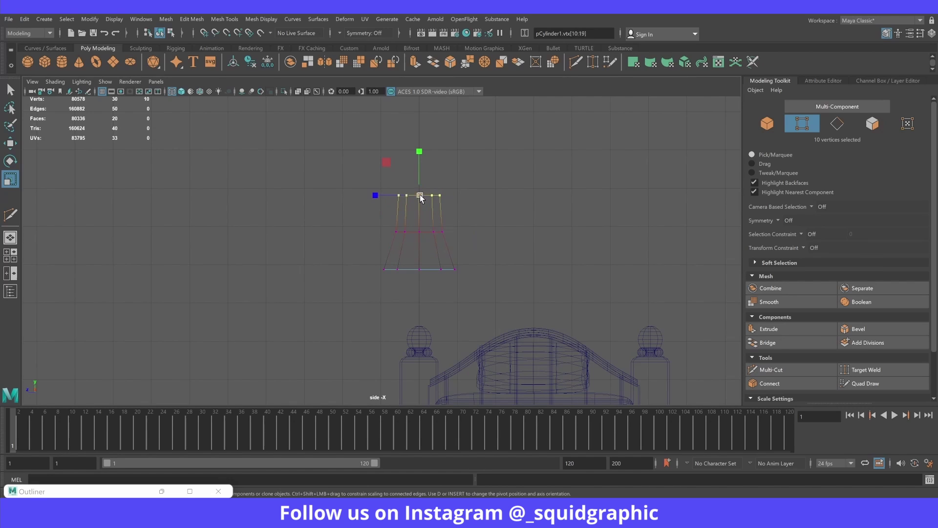
key("w")
left_click_drag(419, 142, 419, 131)
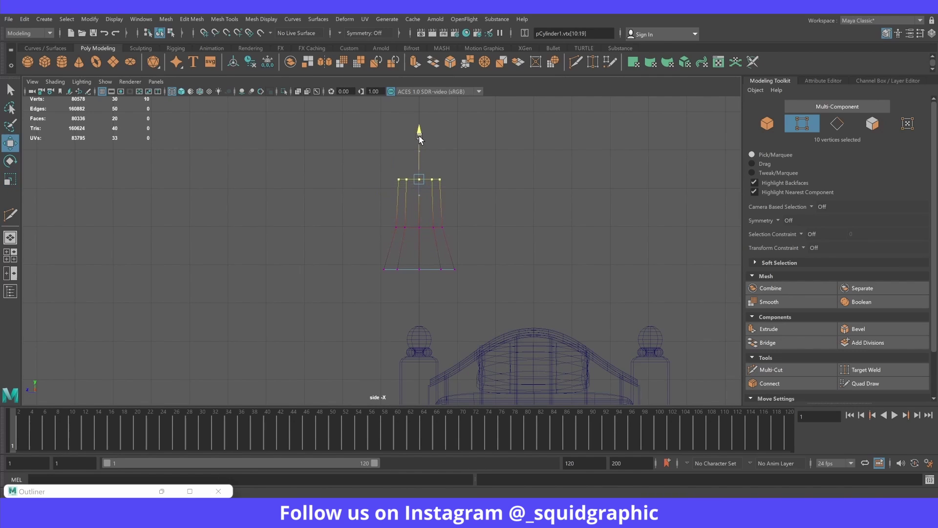
left_click_drag(372, 219, 464, 245)
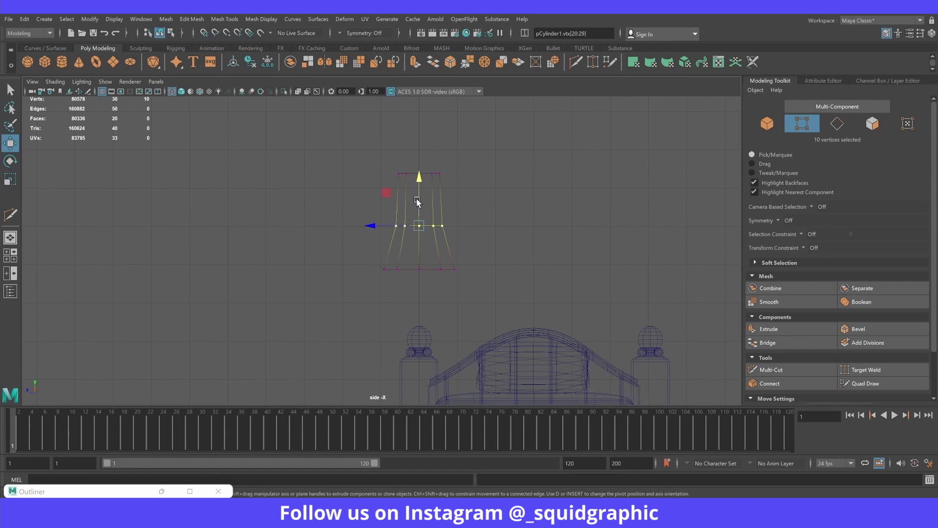
left_click_drag(417, 202, 419, 177)
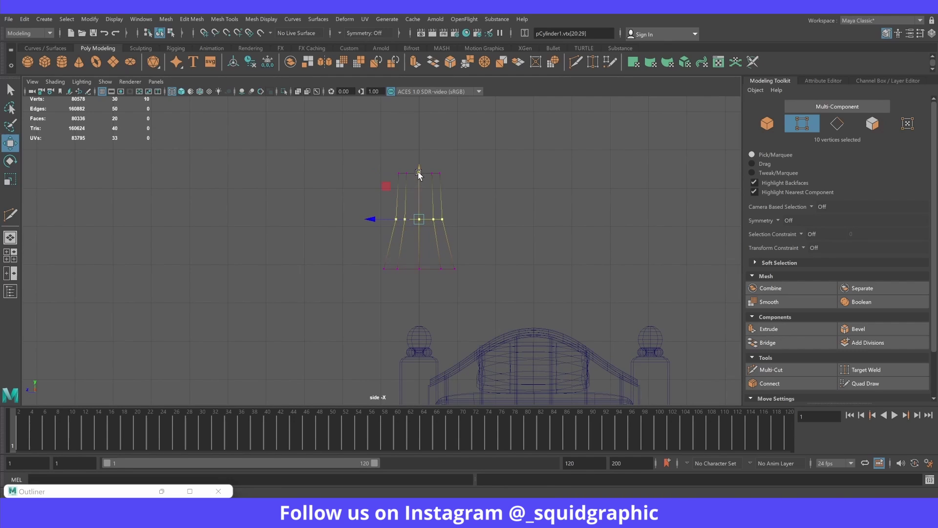
key("3")
Step: Shrink the whole tapered cylinder uniformly by about 20%
right_click_drag(438, 208, 462, 198)
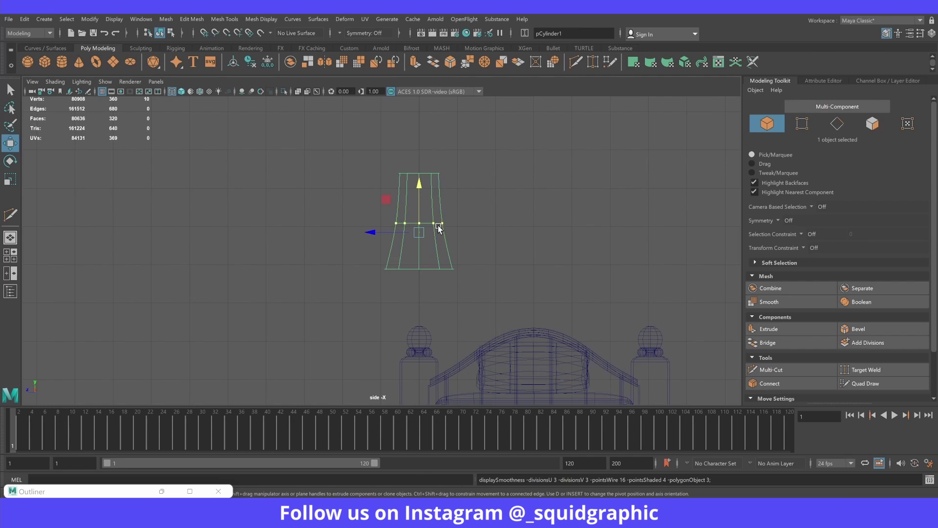
left_click(454, 222)
left_click_drag(386, 179, 483, 250)
middle_click_drag(447, 251, 456, 216, "alt")
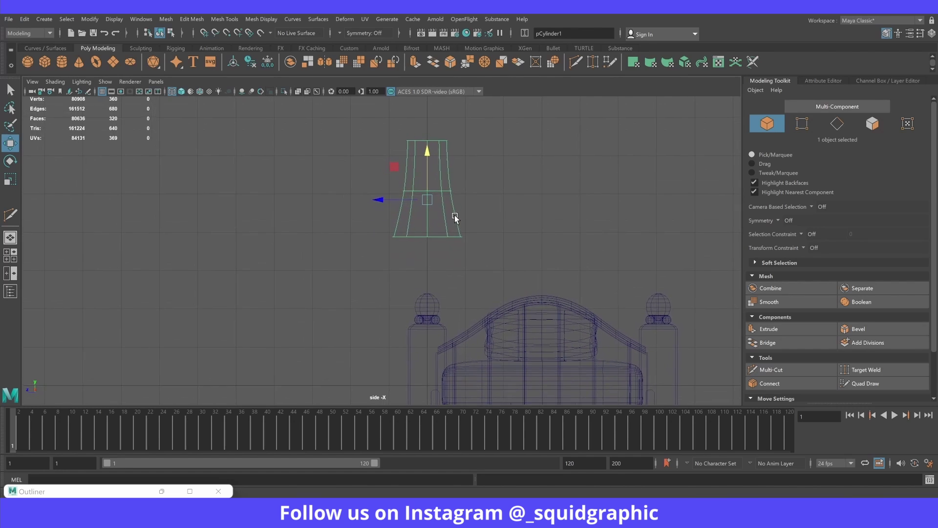
key("r")
left_click_drag(429, 201, 374, 203)
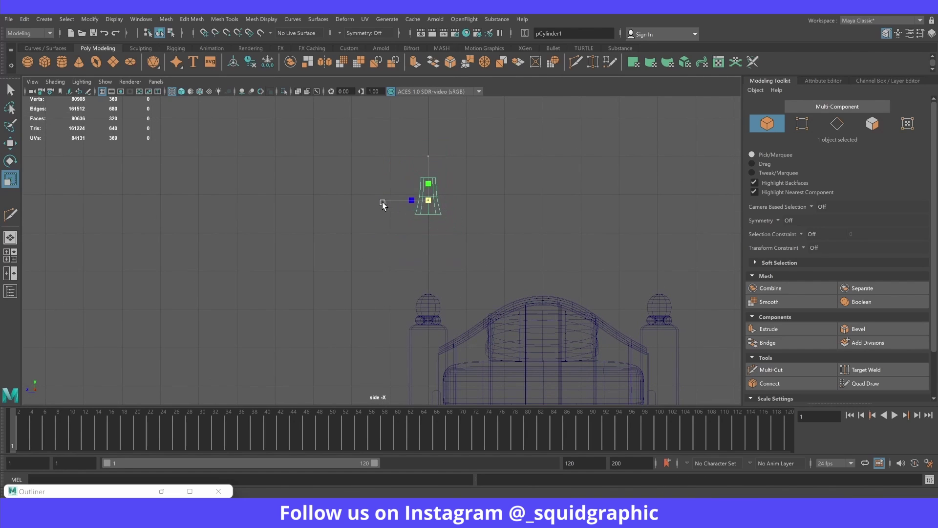
Step: Lower the tapered piece down onto the front bedpost
key("w")
mouse_move(432, 156)
left_mouse_down()
mouse_move(432, 273)
mouse_move(386, 264)
left_mouse_up()
key("space")
key("space")
key("space")
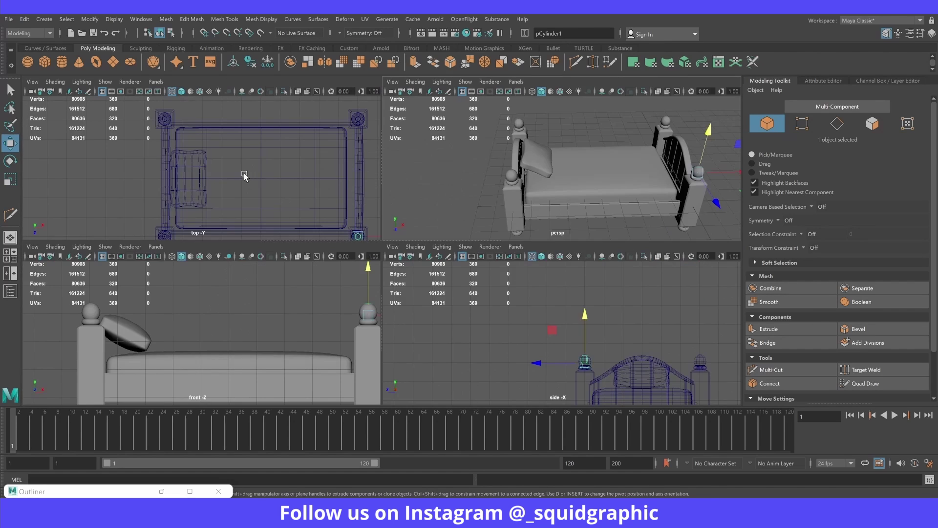
key("space")
Step: Copy the tapered piece to the bottom-left bedpost and centre it on the post
middle_click_drag(713, 351, 674, 344, "alt")
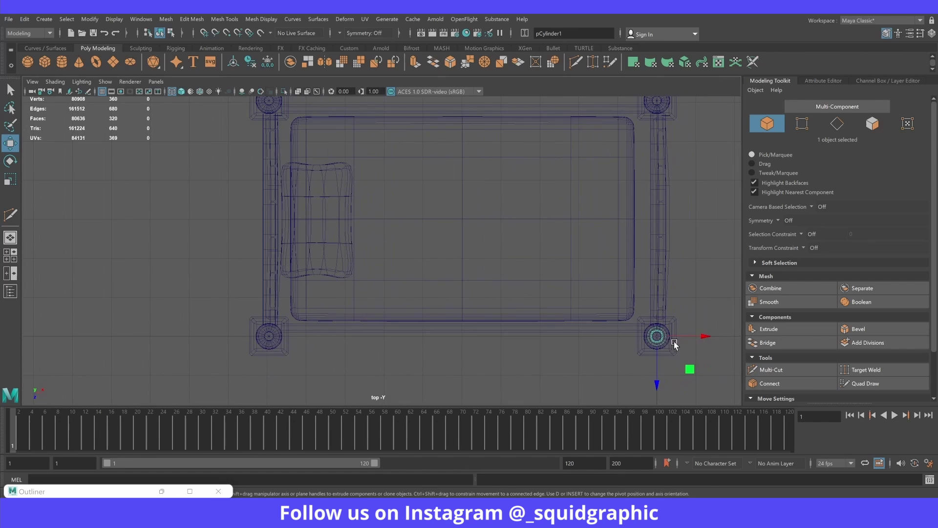
left_click_drag(703, 339, 316, 337, "shift")
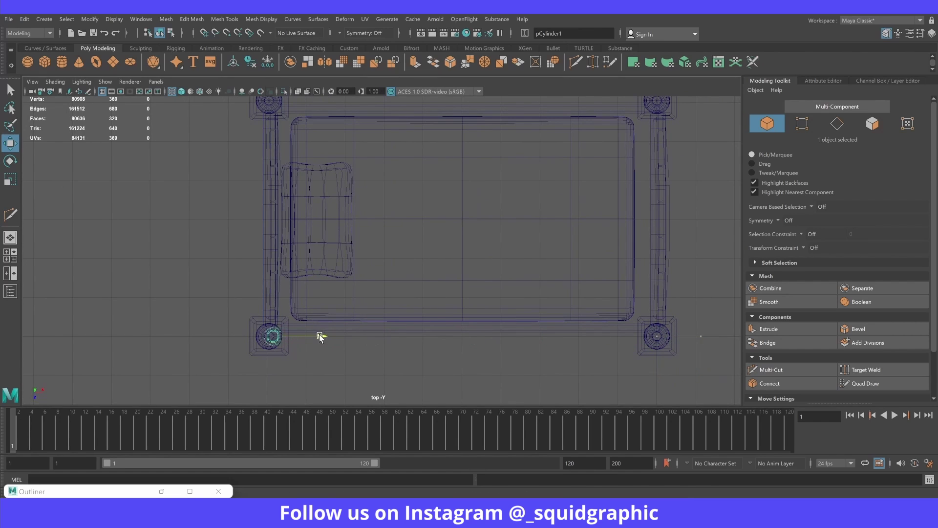
key("f")
left_click_drag(435, 259, 434, 253)
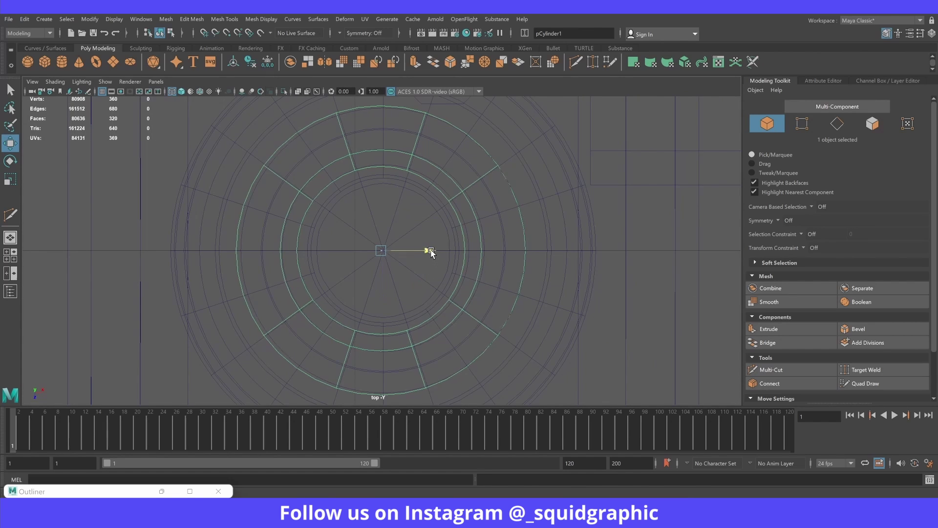
key("space")
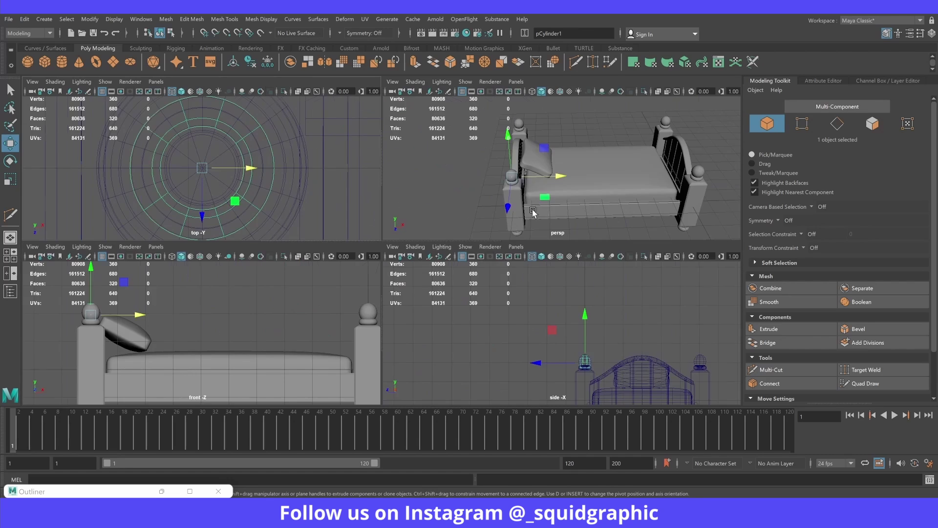
key("space")
key("f")
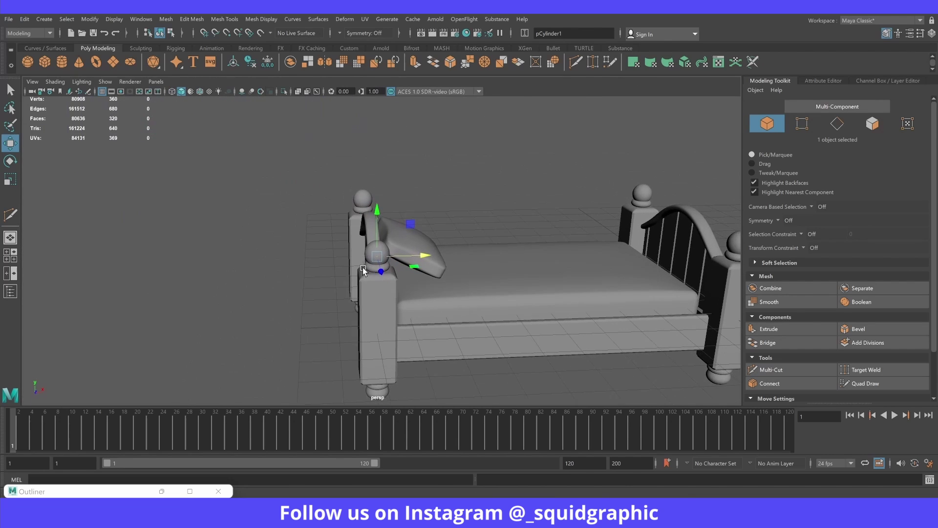
left_click(370, 251)
Step: Lift the ball top above the tapered piece and view the headboard
left_click_drag(377, 211, 378, 178)
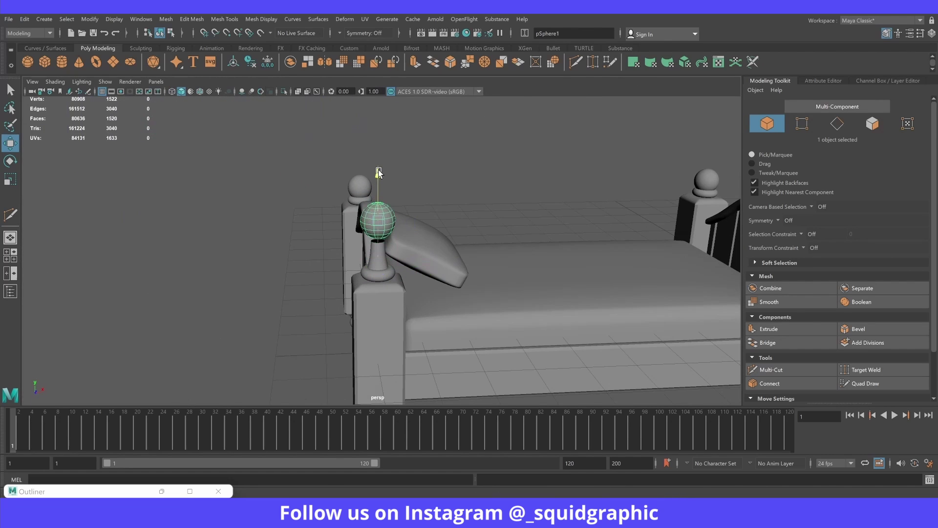
left_click(262, 251)
scroll(262, 251, "down", 5)
mouse_move(262, 251)
left_mouse_down("alt")
mouse_move(341, 263)
mouse_move(245, 268)
mouse_move(254, 263)
left_mouse_up("alt")
left_click_drag(327, 260, 369, 266, "alt")
scroll(362, 266, "up", 3)
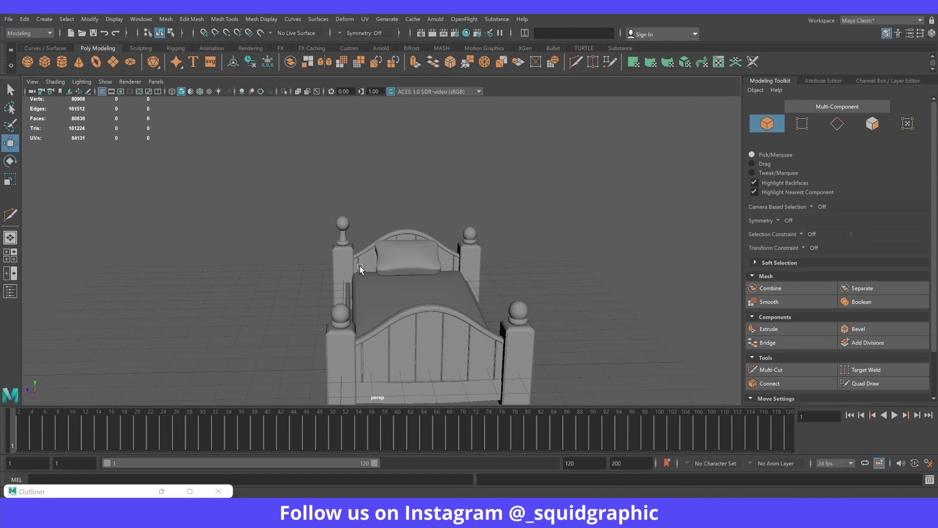
scroll(364, 252, "up", 4)
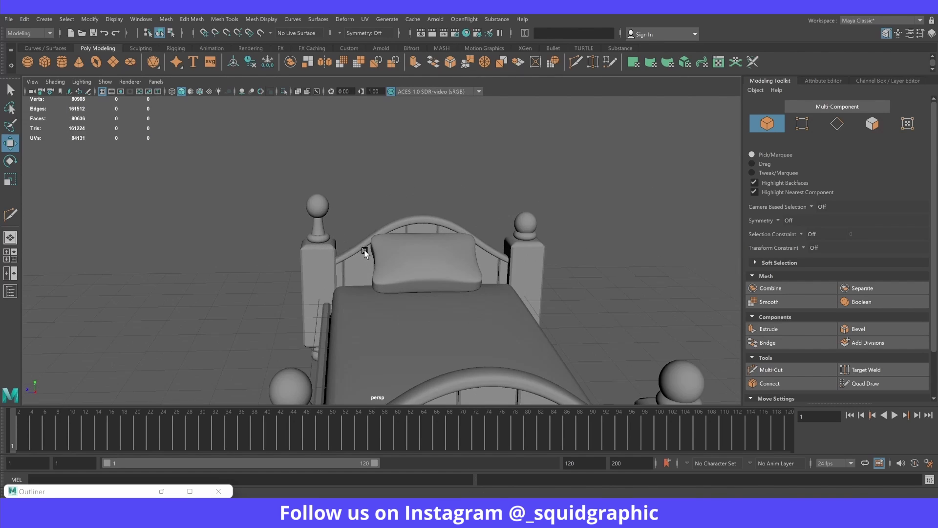
Step: Replace the right post's ball top and disc cap with a duplicate of the left post's finial
left_click(526, 226)
key("Delete")
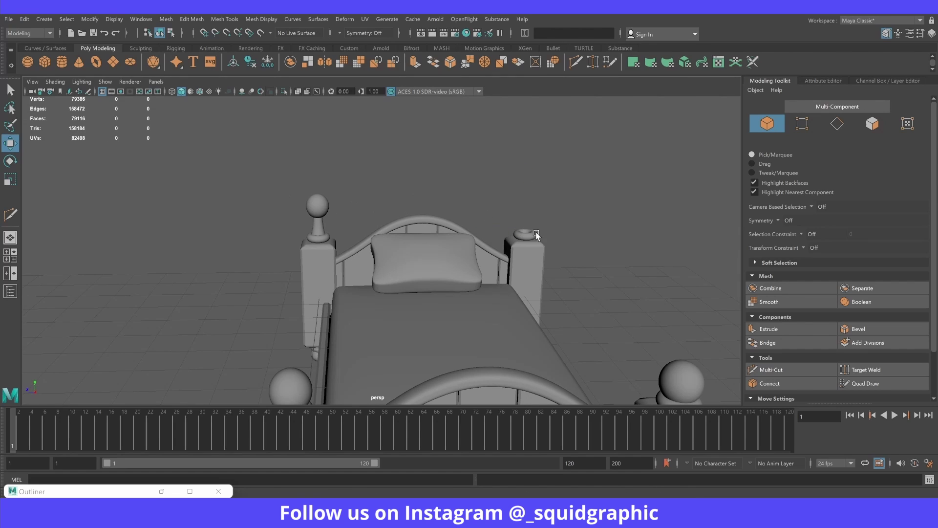
left_click(530, 235)
key("Delete")
left_click_drag(303, 198, 336, 235)
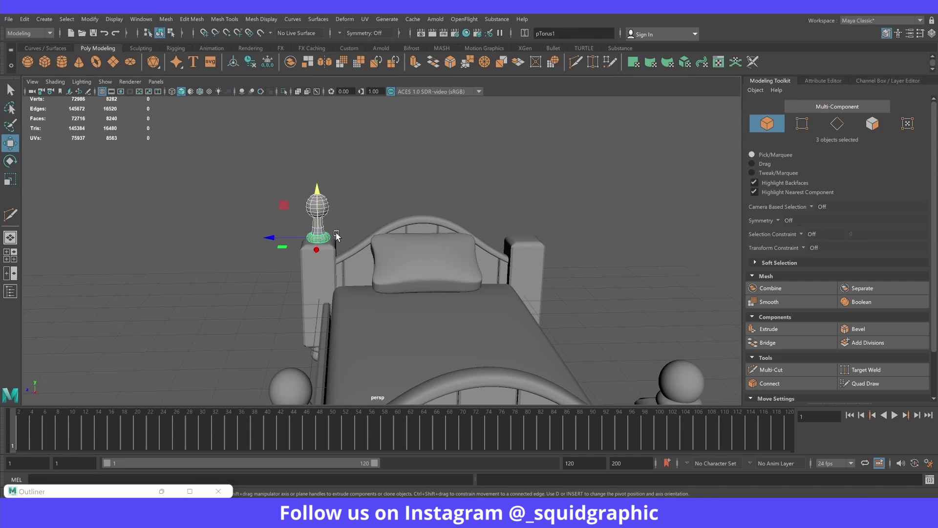
key("ctrl+d")
left_click_drag(272, 239, 480, 231)
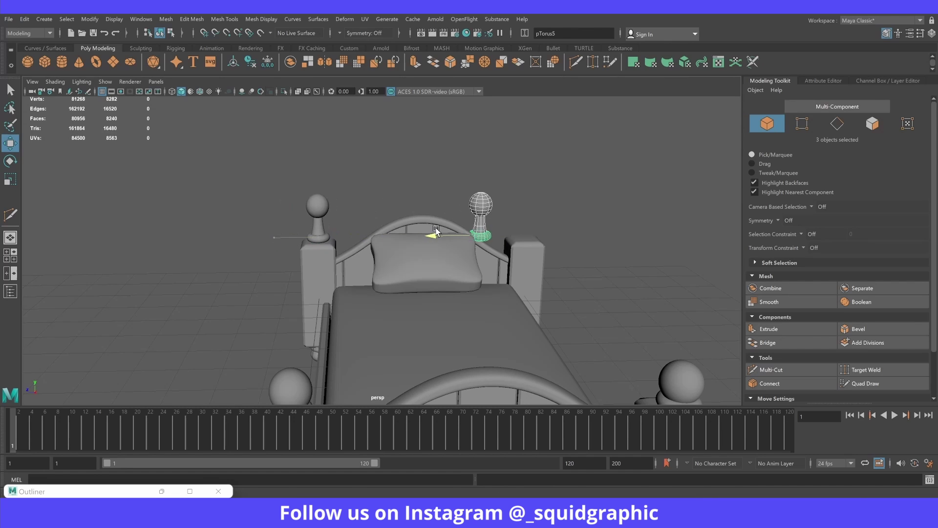
Step: Centre the copied finial rings on the right post in the top view
key("space")
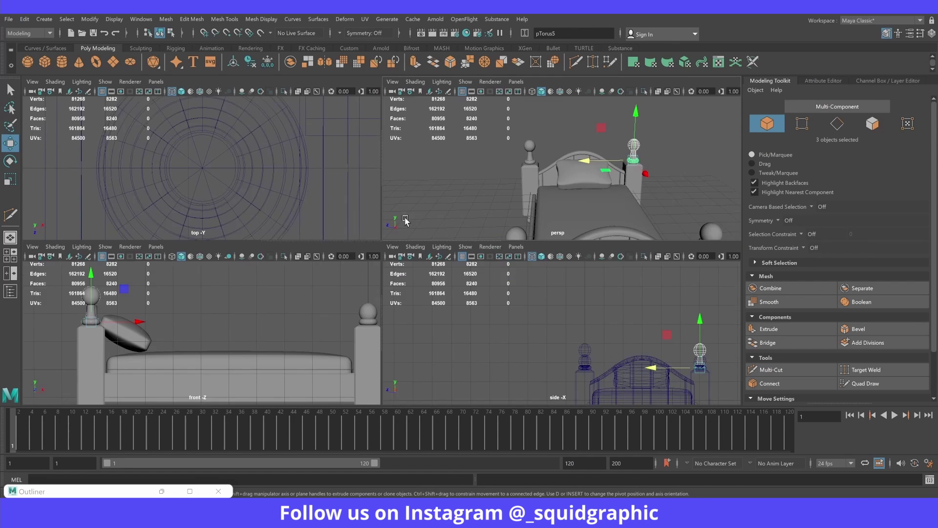
key("space")
key("f")
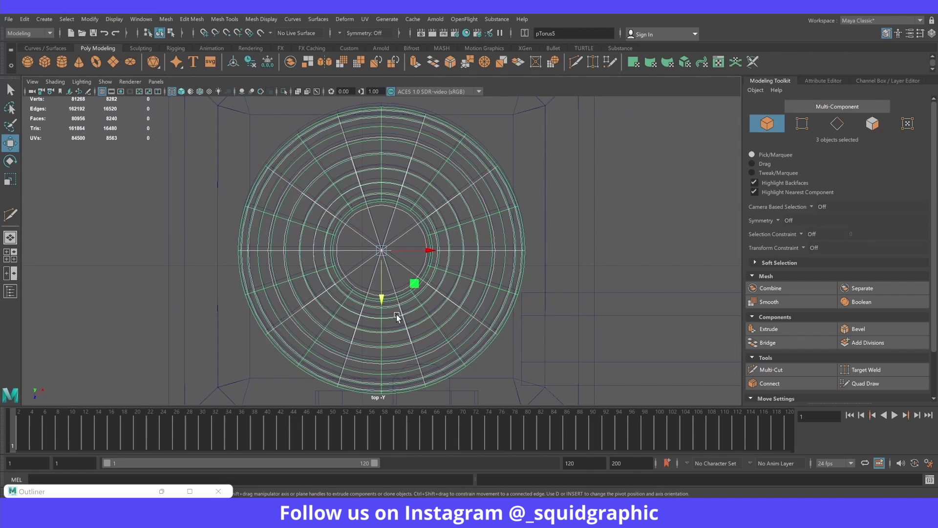
left_click_drag(383, 304, 385, 295)
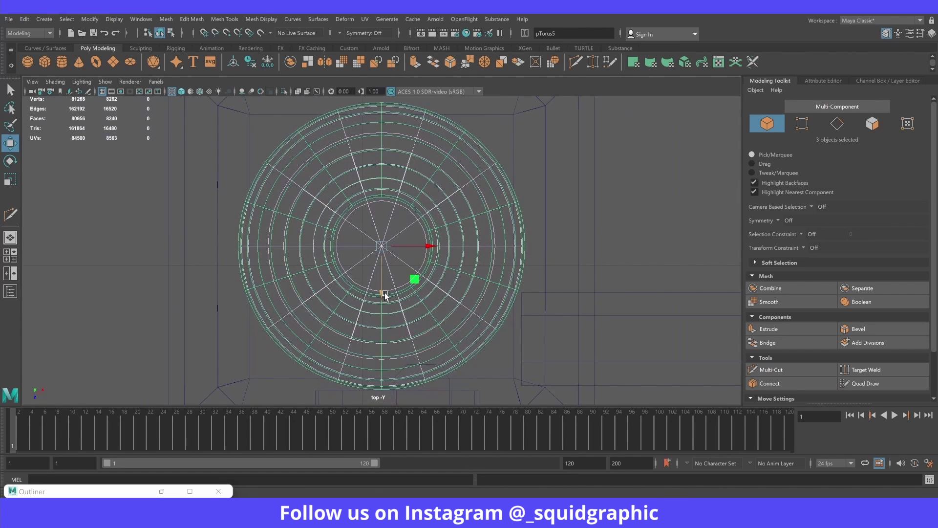
Step: Return to a three-quarter perspective view of the bed and select the front post
key("space")
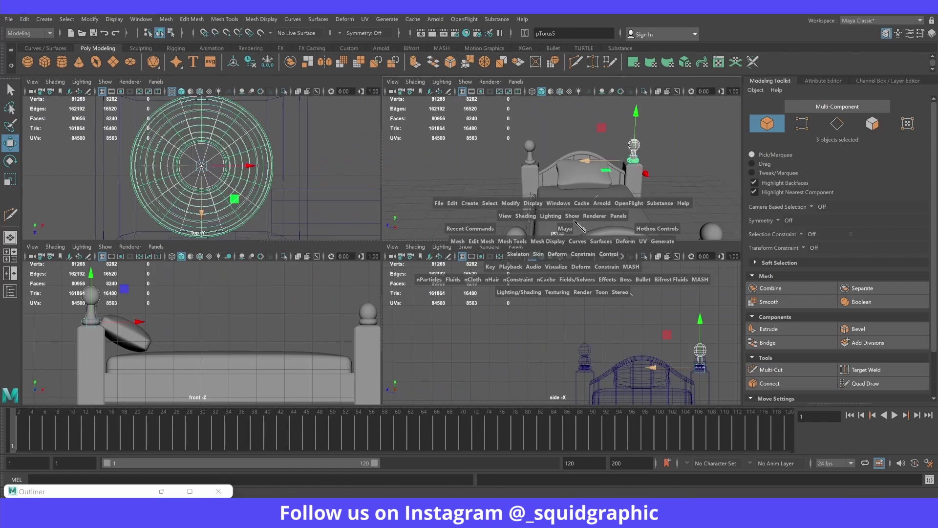
key("space")
left_click(590, 275)
mouse_move(590, 276)
left_mouse_down("alt")
mouse_move(439, 323)
mouse_move(383, 261)
mouse_move(372, 303)
left_mouse_up("alt")
left_click(475, 296)
scroll(482, 301, "up", 2)
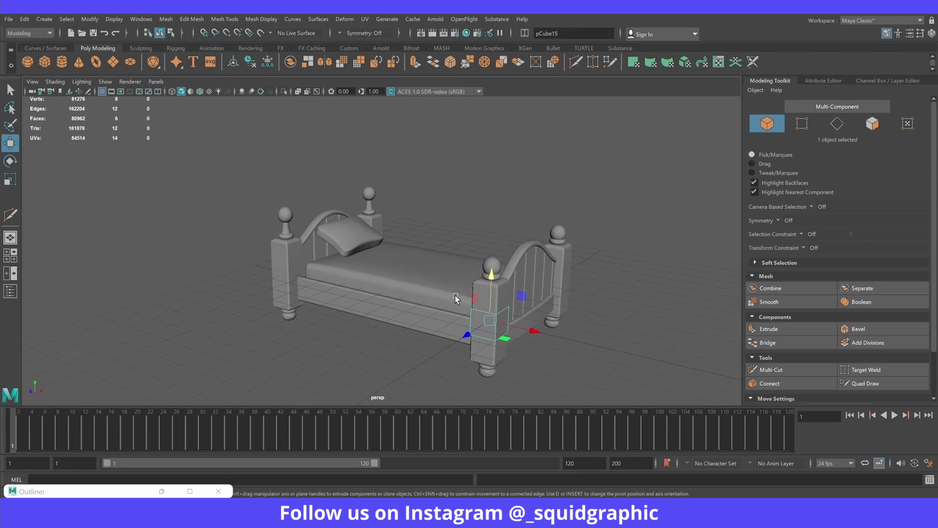
Step: In top view, centre the plane over the bed and scale it to the bed's footprint
left_click(487, 304)
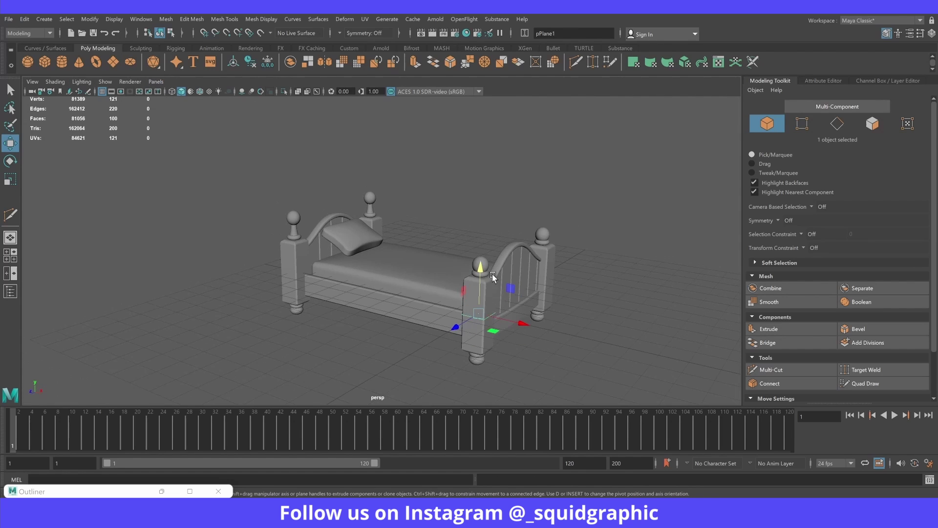
key("space")
key("space")
scroll(345, 242, "down", 3)
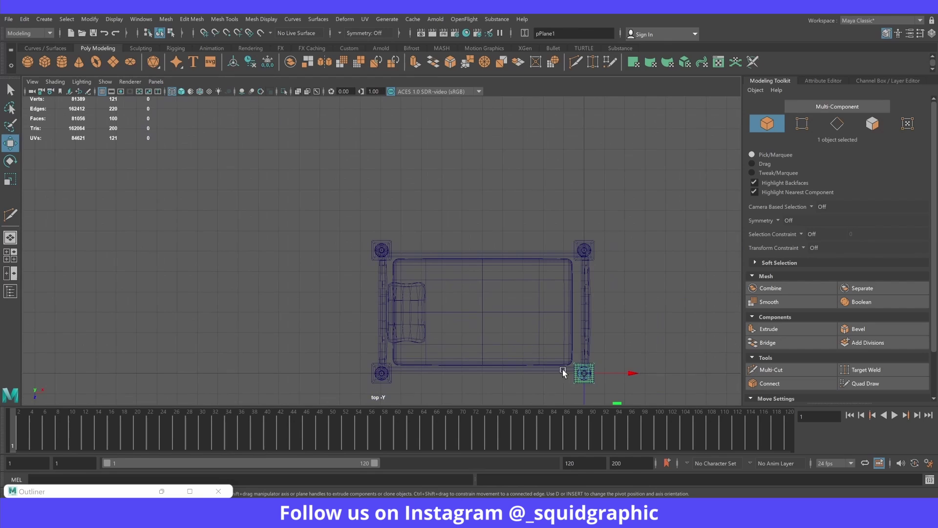
middle_click_drag(563, 373, 528, 269, "alt")
left_click_drag(502, 341, 498, 288)
left_click_drag(542, 234, 443, 235)
key("r")
middle_click_drag(439, 239, 502, 262)
left_click_drag(404, 282, 401, 269)
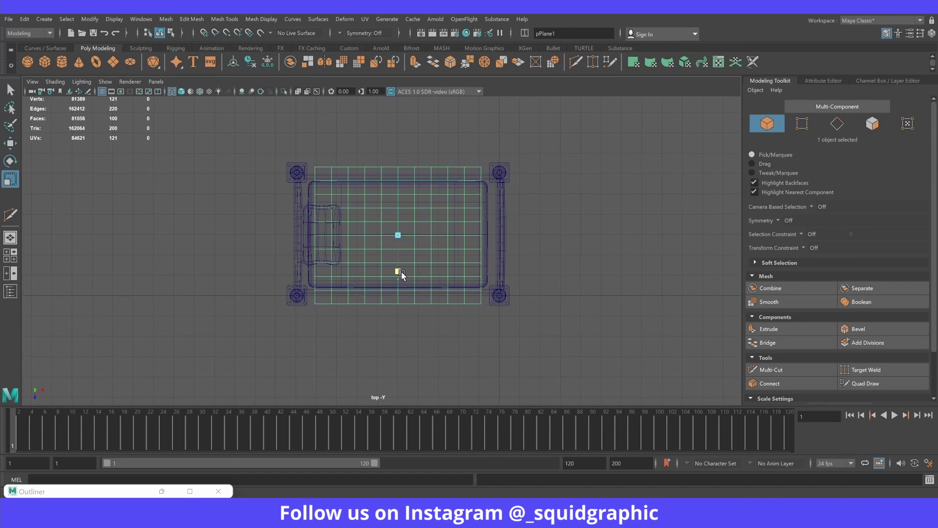
key("space")
key("space")
Step: Lift the plane to float above the bed
key("w")
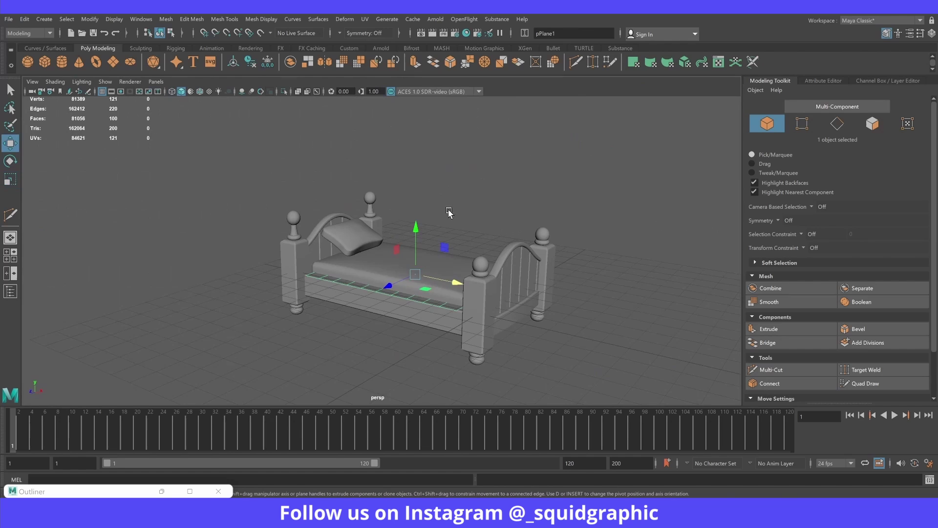
left_click_drag(412, 236, 409, 101)
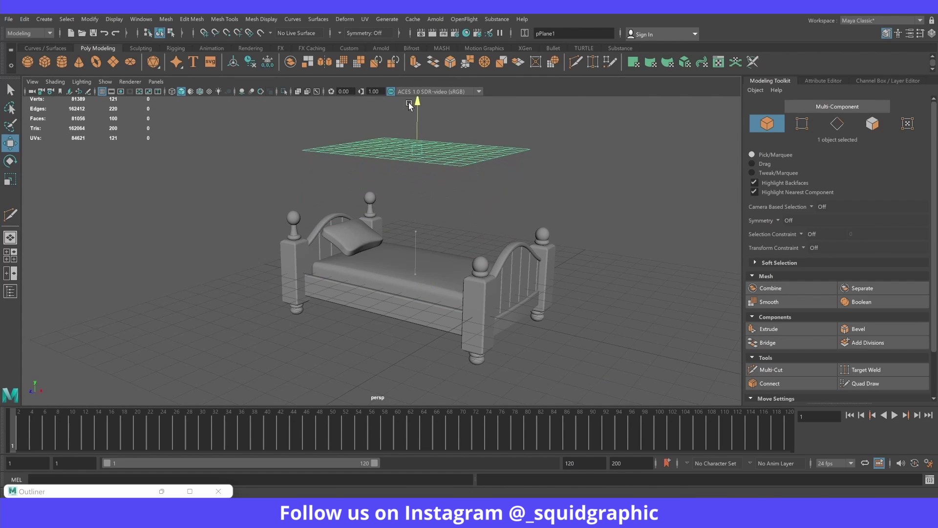
left_click_drag(486, 168, 493, 220, "alt")
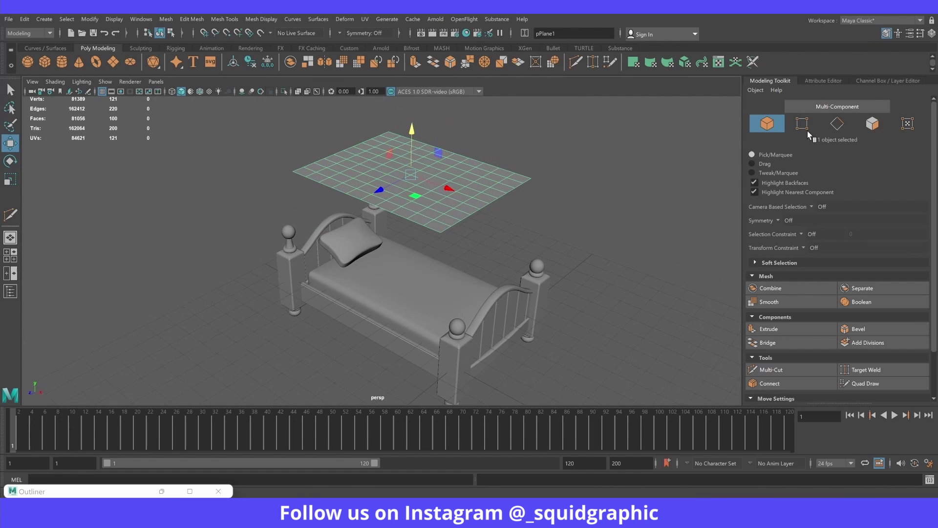
Step: Set polyPlane1's Subdivisions Width and Height to 50
left_click(817, 78)
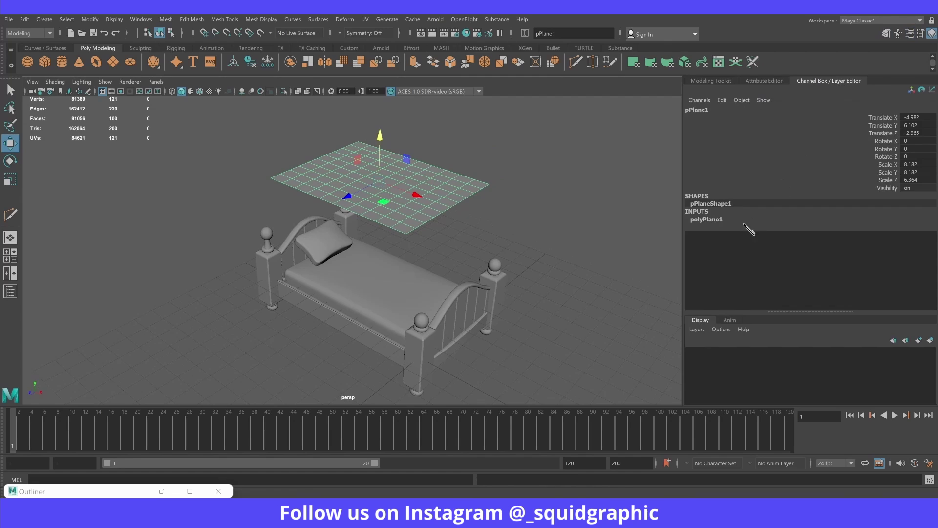
left_click(719, 221)
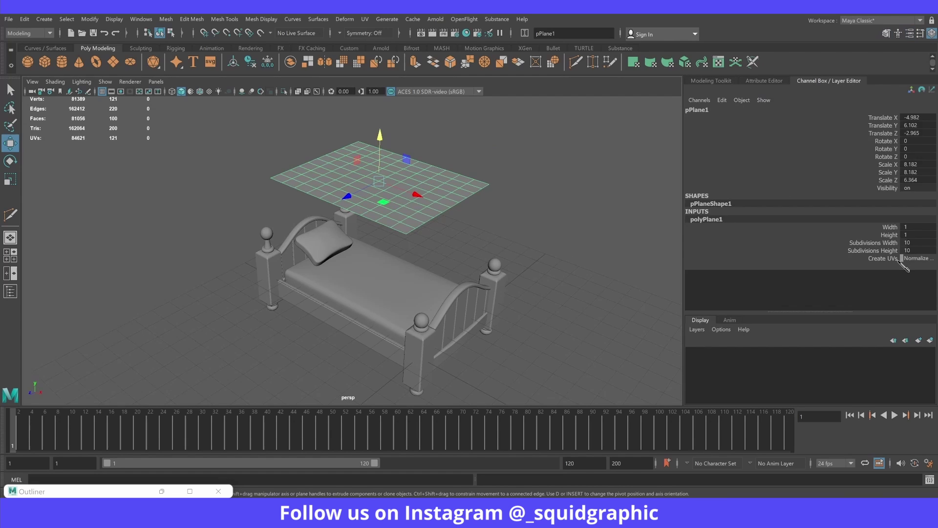
double_click(919, 241)
double_click(916, 250)
key("Return")
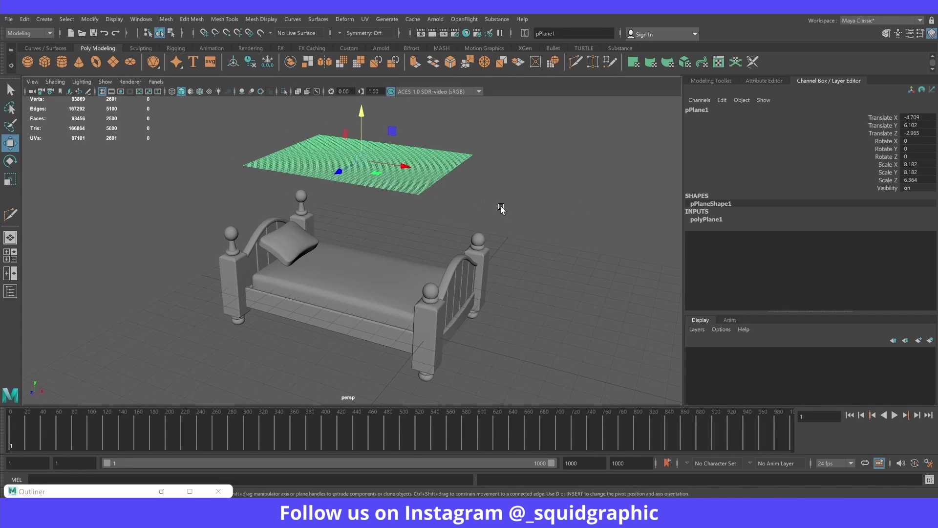
left_click_drag(502, 210, 473, 205, "alt")
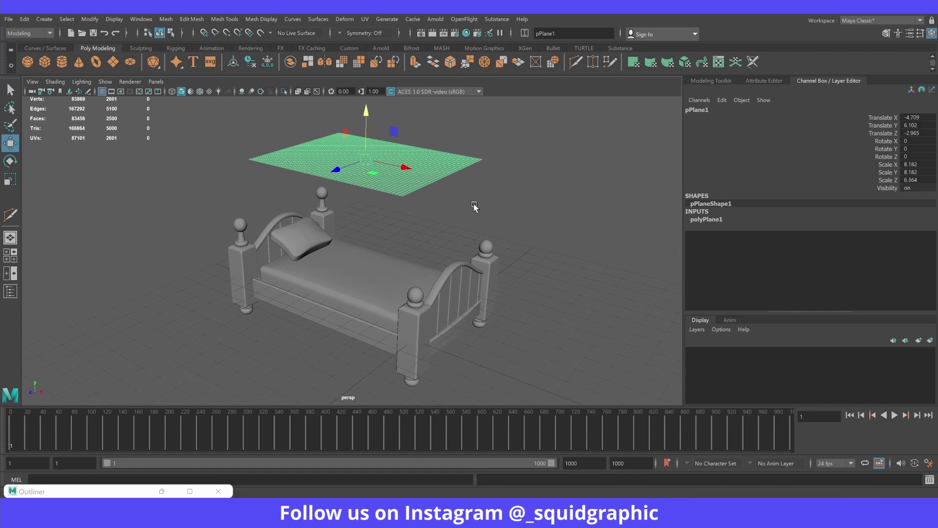
Step: In the Outliner, parent group2 under group1
left_click(719, 80)
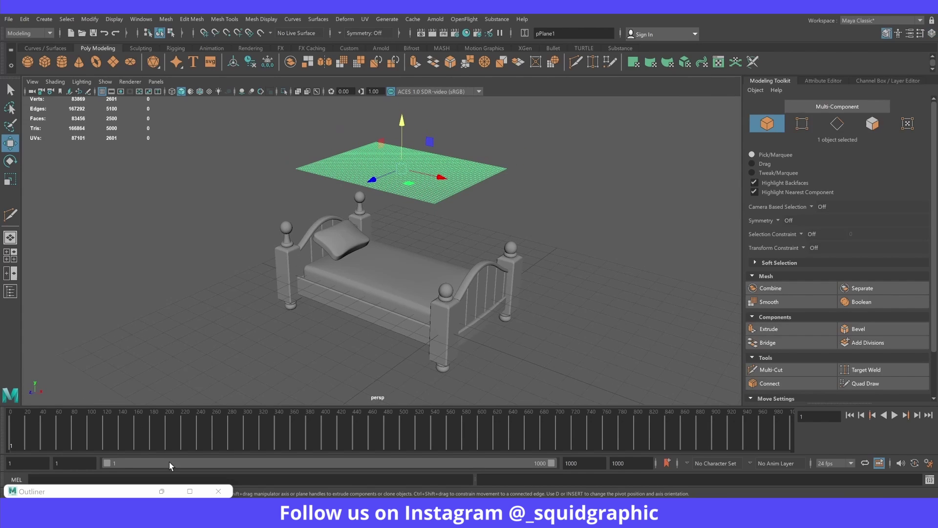
left_click(162, 492)
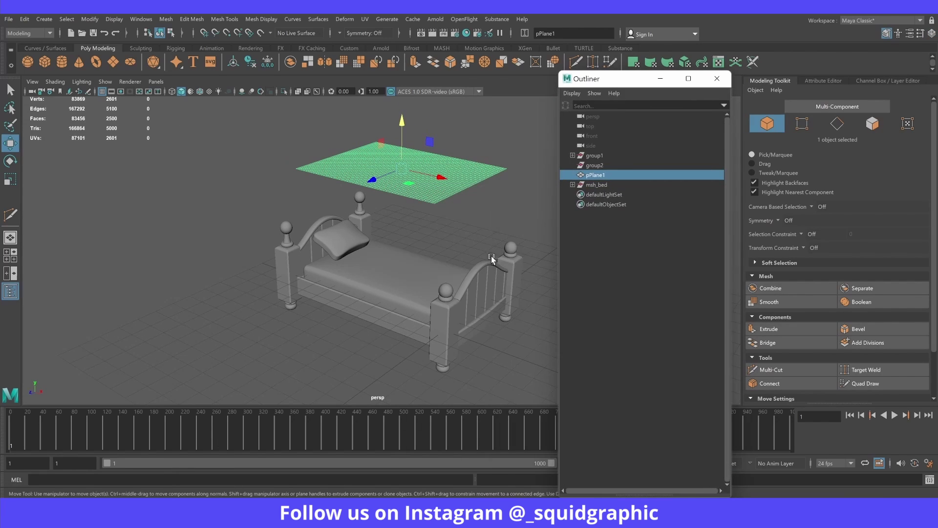
left_click(590, 187)
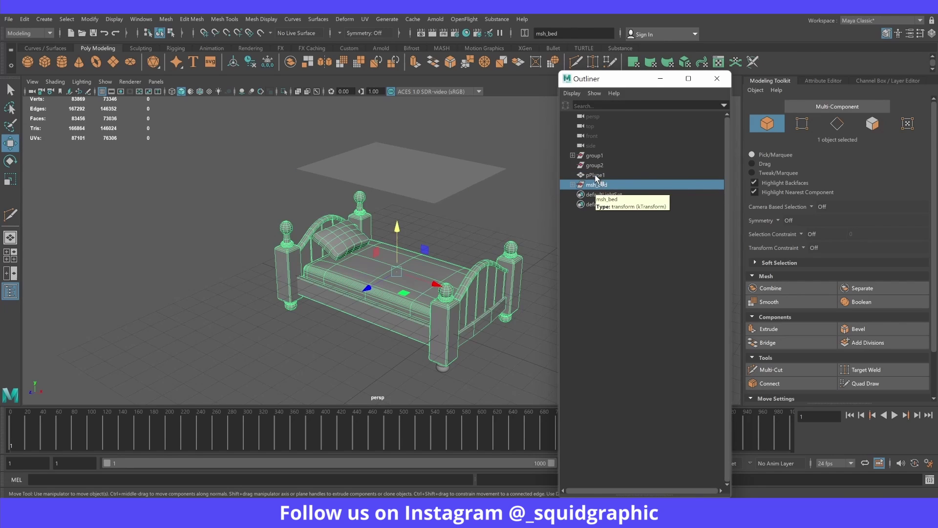
left_click(442, 370)
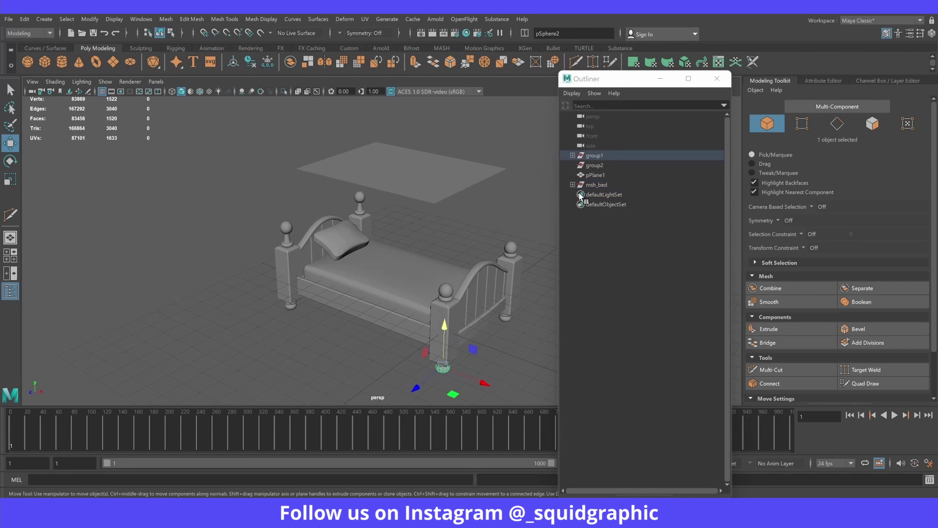
left_click(595, 156)
left_click(590, 167)
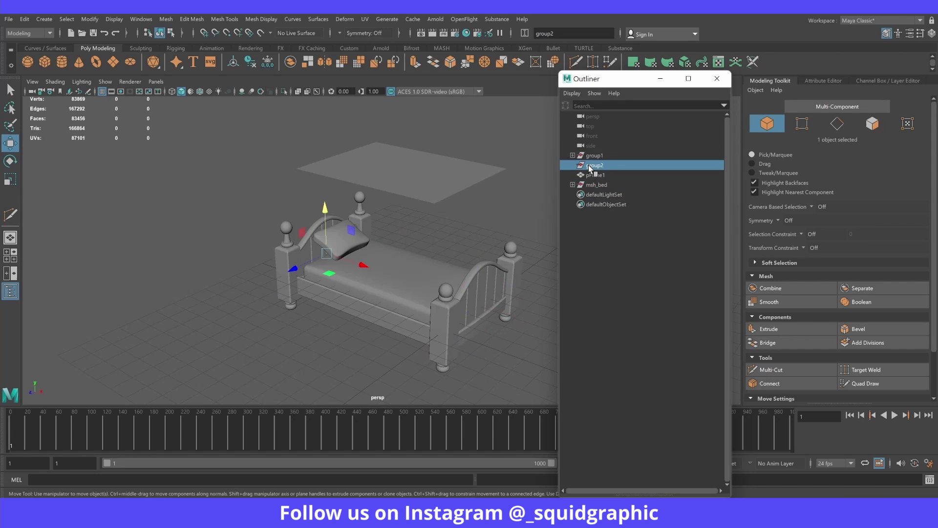
middle_click_drag(589, 169, 592, 157)
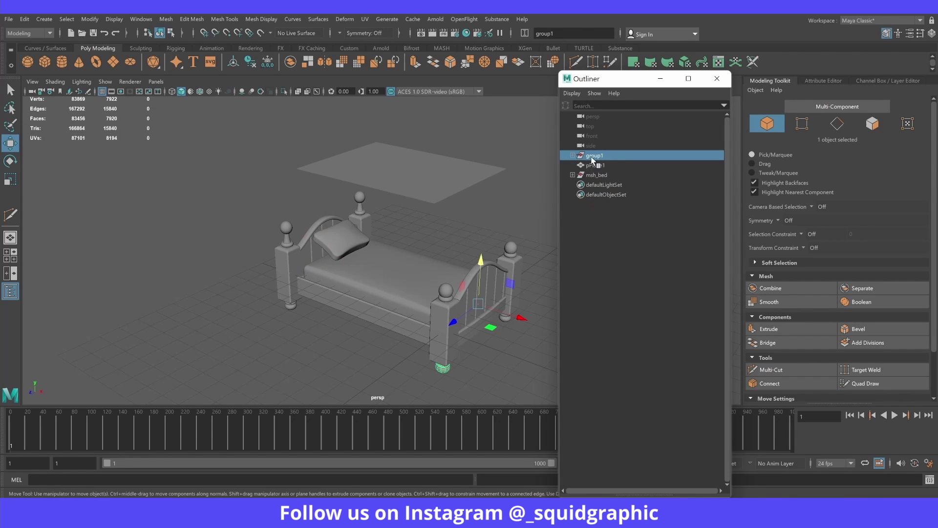
Step: Combine pTorus2 and pSphere2 into one mesh and delete the empty group1
left_click(573, 156)
mouse_move(600, 165)
left_mouse_down()
mouse_move(600, 190)
mouse_move(607, 175)
left_mouse_up()
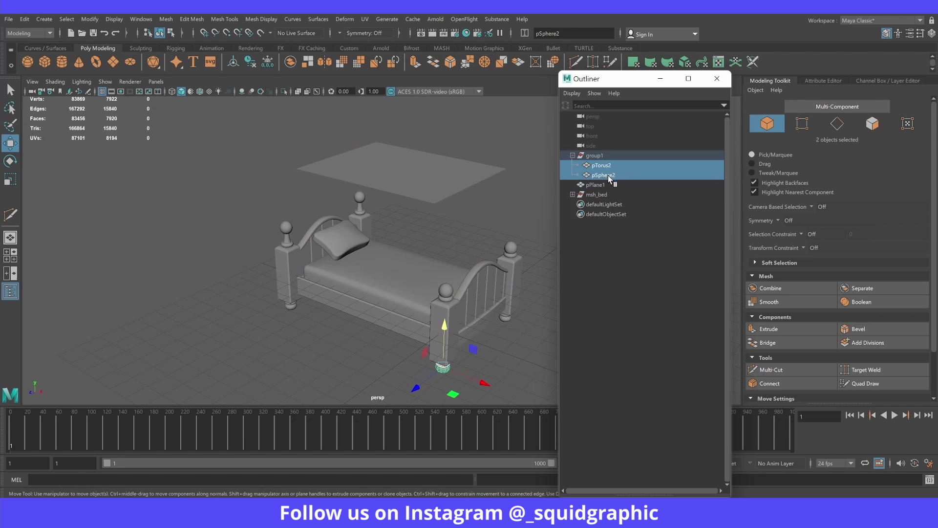
key("ctrl+e")
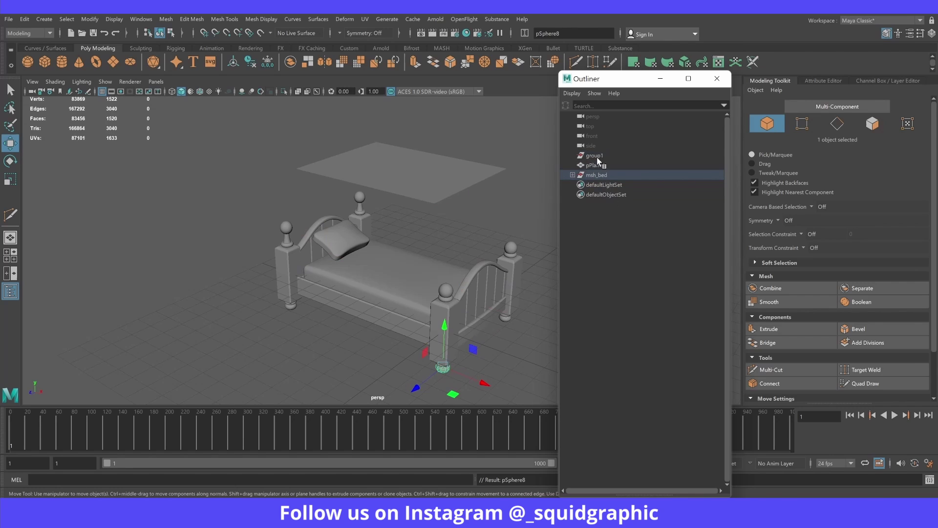
left_click(597, 155)
key("Delete")
Step: Select msh_bed in the Outliner
left_click(597, 156)
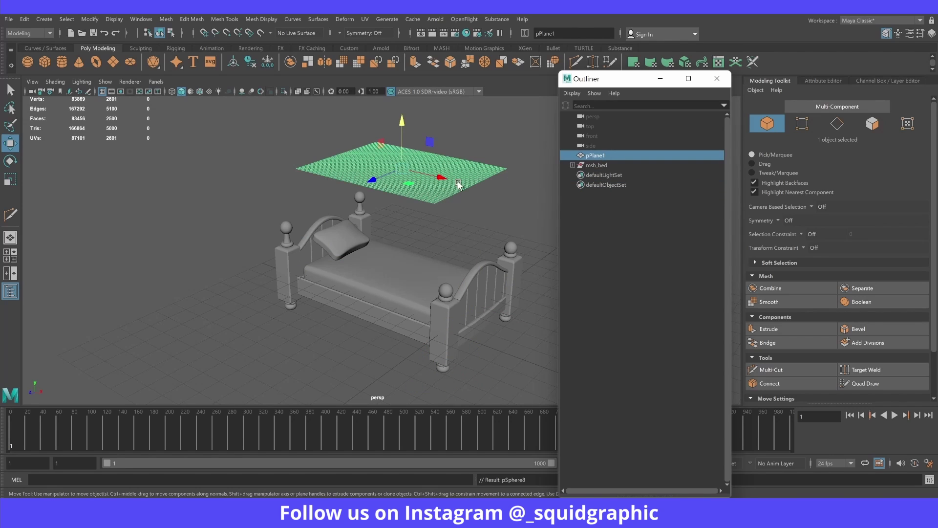
left_click(660, 79)
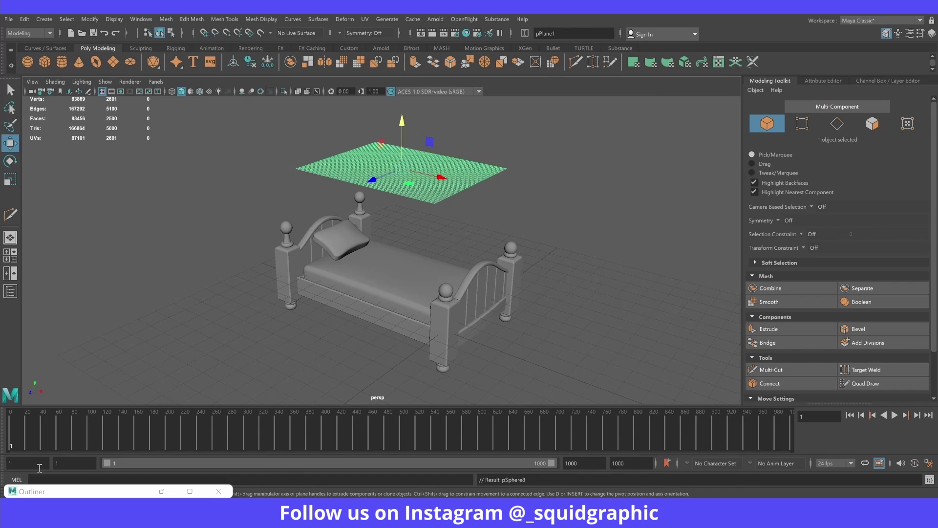
left_click(161, 491)
left_click(597, 165)
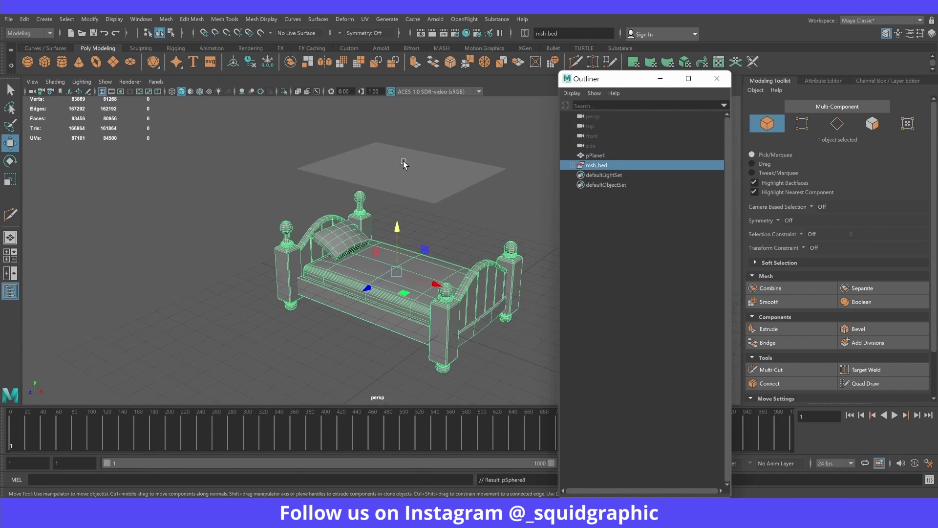
Step: Under the FX menu set, make the bed an nCloth passive collider, then select pPlane1
left_click(660, 79)
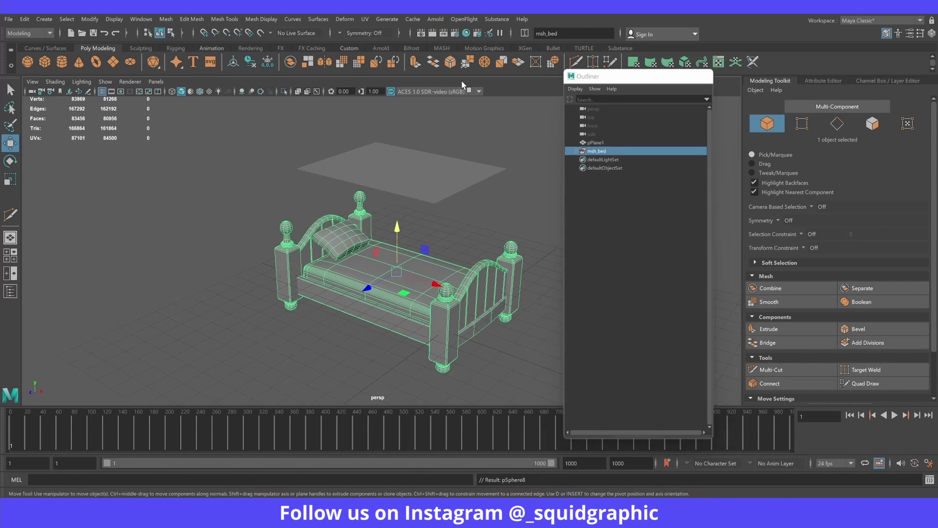
left_click(29, 34)
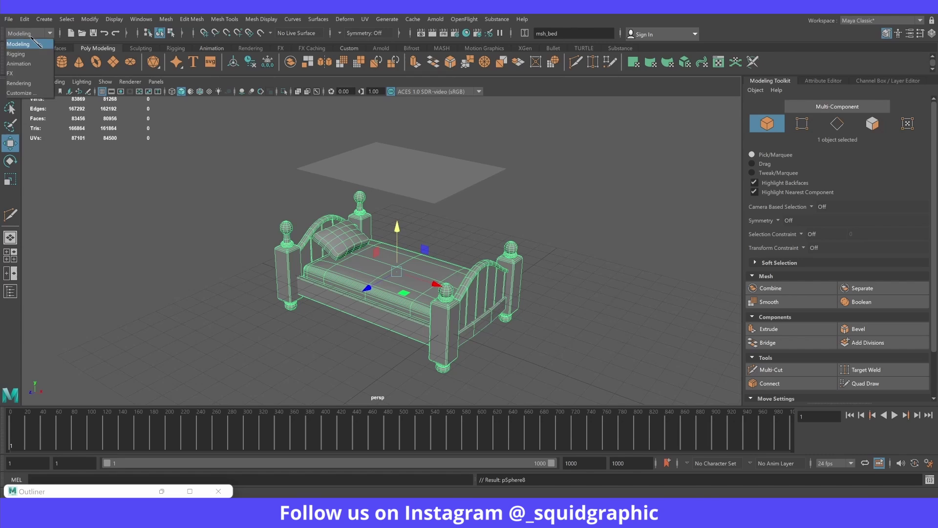
left_click(18, 73)
left_click(218, 19)
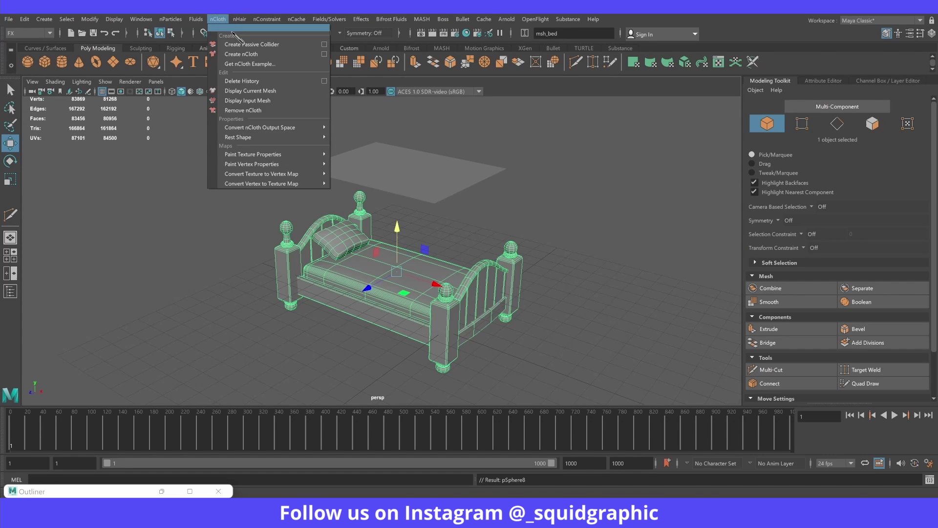
left_click(255, 46)
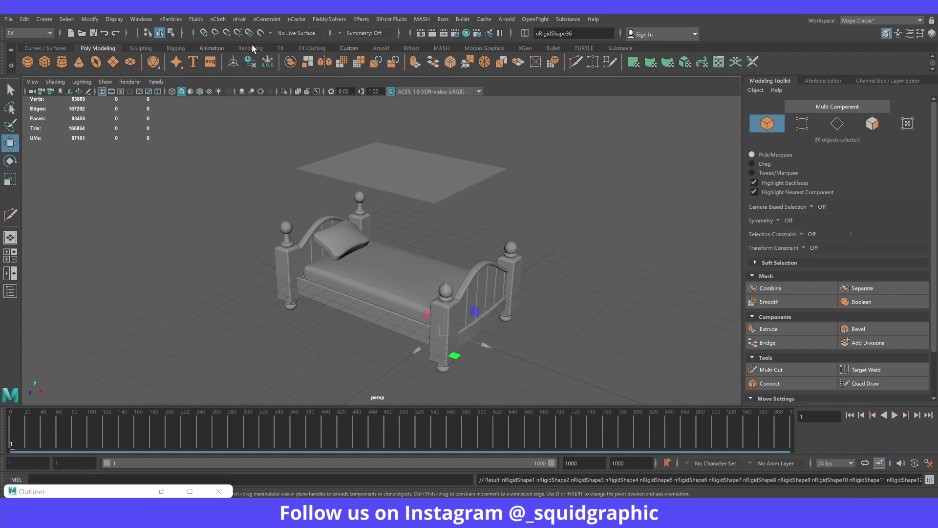
left_click(430, 172)
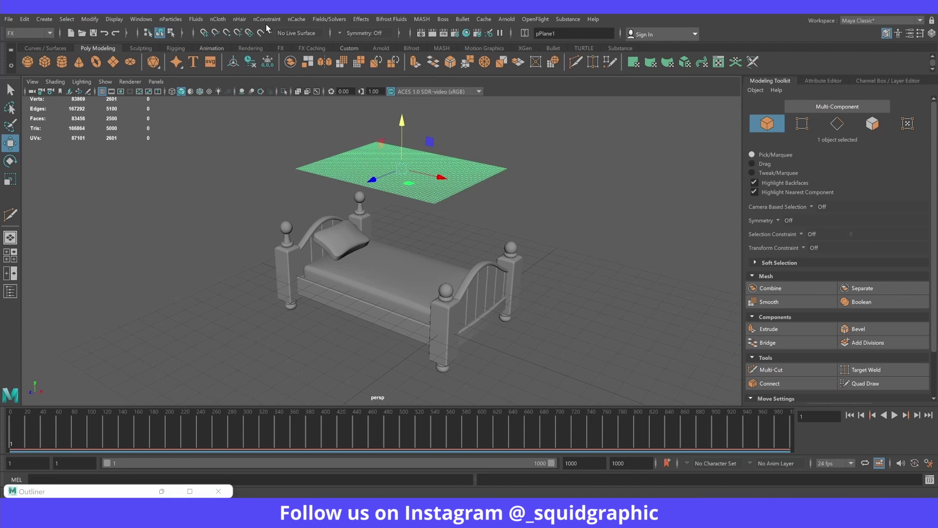
Step: Convert pPlane1 to nCloth and run a first test simulation of it falling
left_click(220, 19)
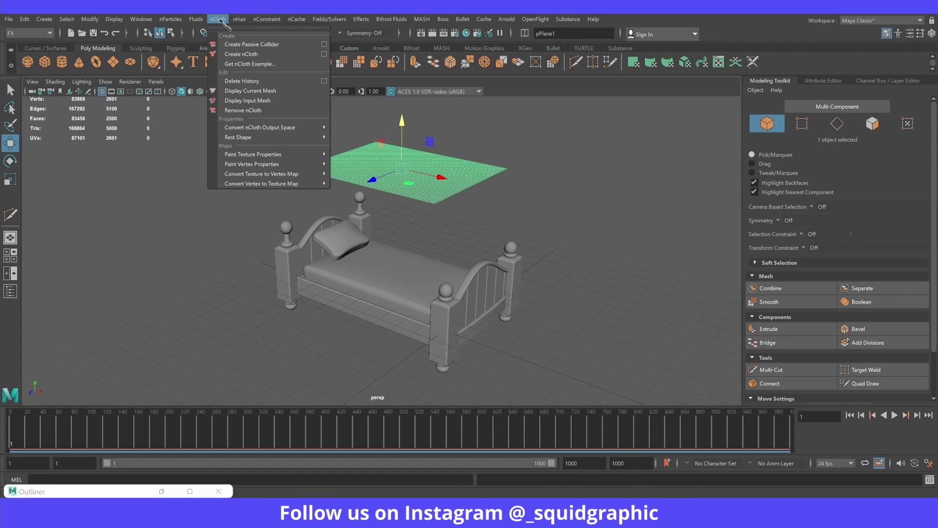
left_click(255, 54)
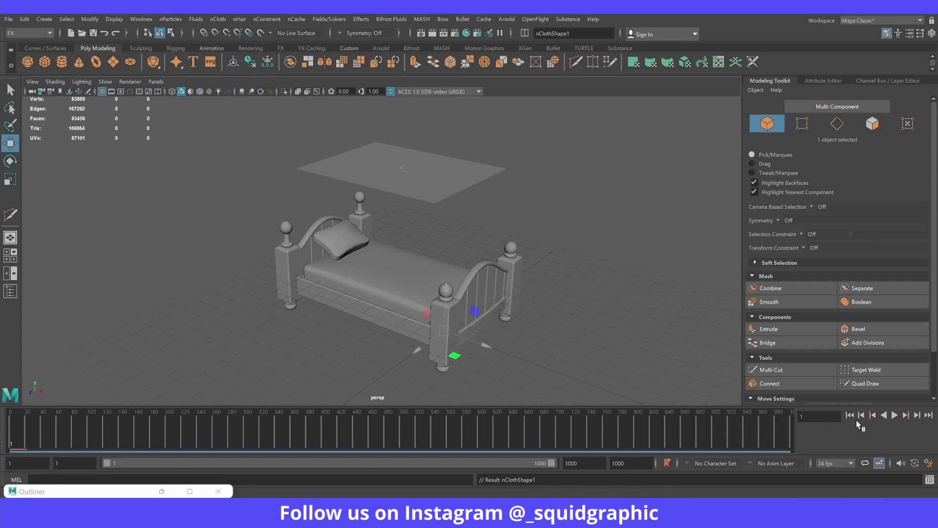
left_click(895, 415)
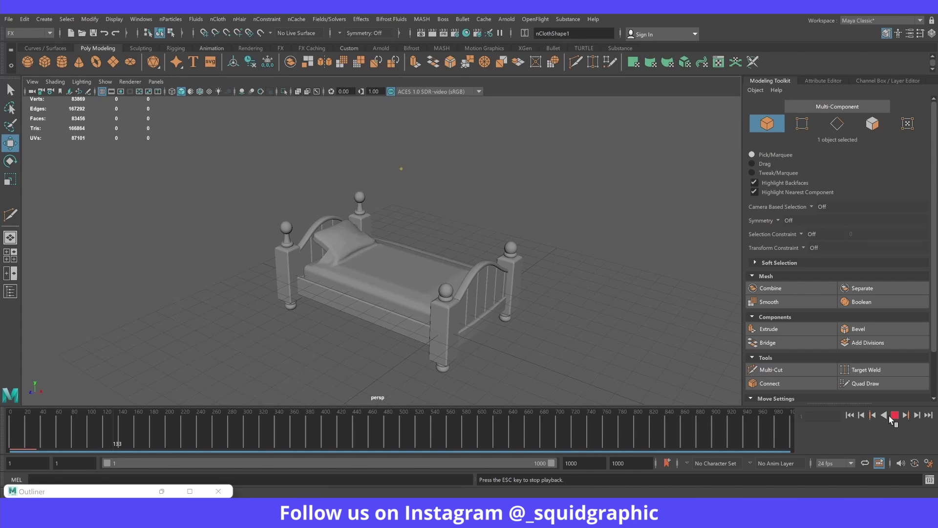
left_click(890, 415)
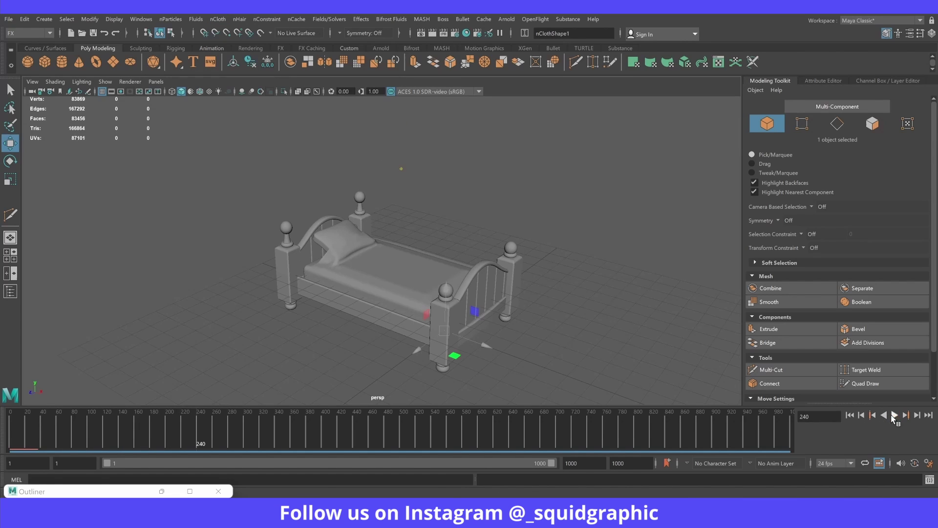
left_click(474, 228)
mouse_move(473, 227)
left_mouse_down("alt")
mouse_move(356, 245)
mouse_move(404, 248)
mouse_move(394, 245)
left_mouse_up("alt")
Step: Replay the cloth drop to frame 381, then play backward and stop at frame 69
left_click(393, 244)
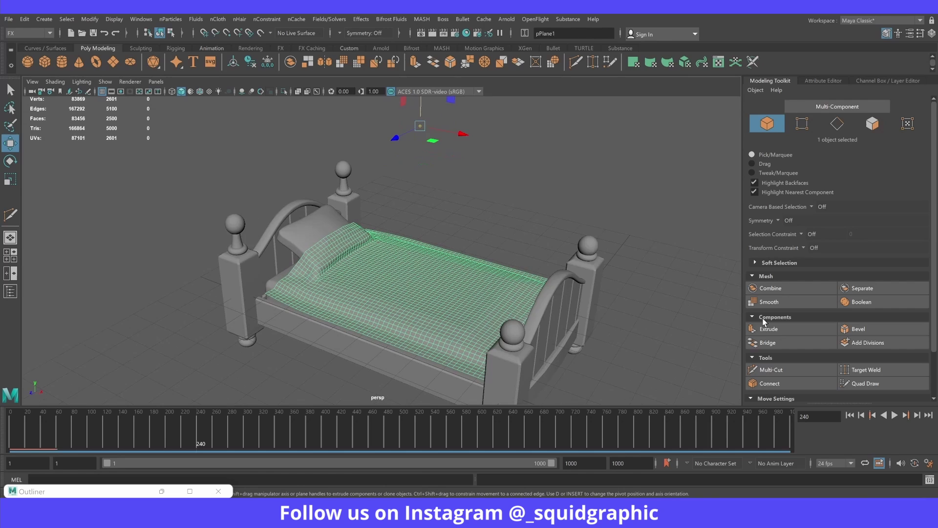
left_click(894, 415)
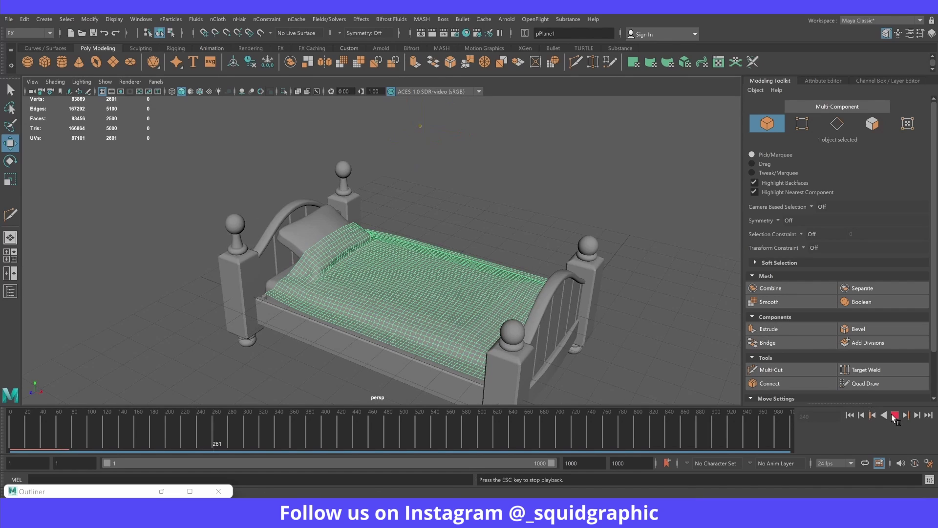
left_click(892, 415)
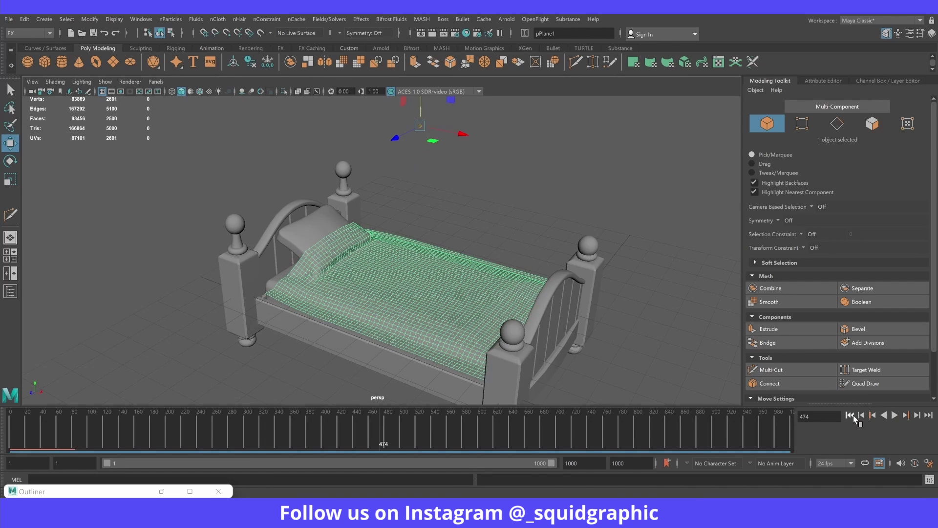
left_click(851, 416)
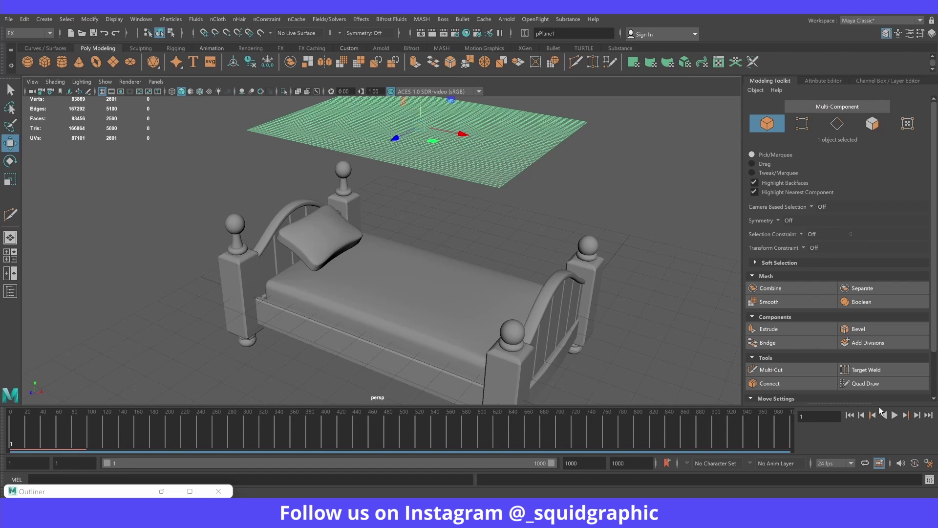
left_click(894, 417)
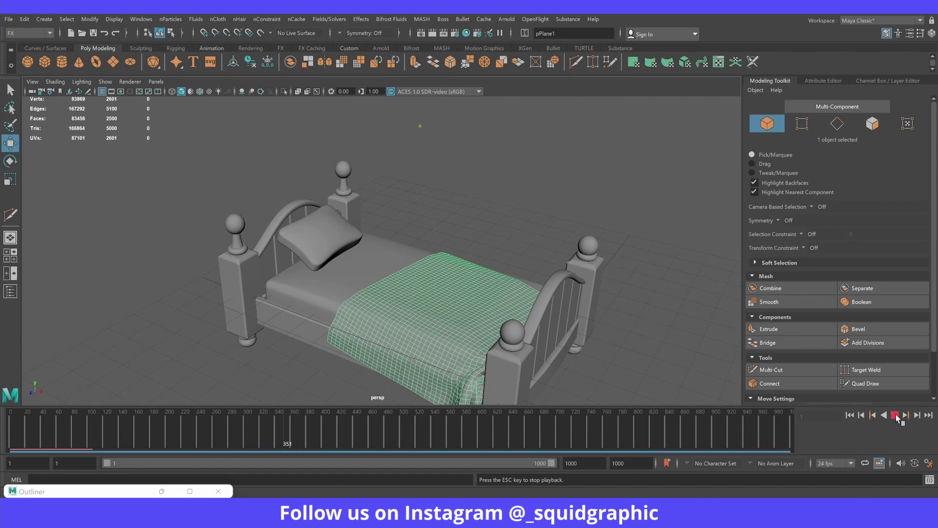
left_click(896, 415)
left_click(887, 415)
left_click(885, 415)
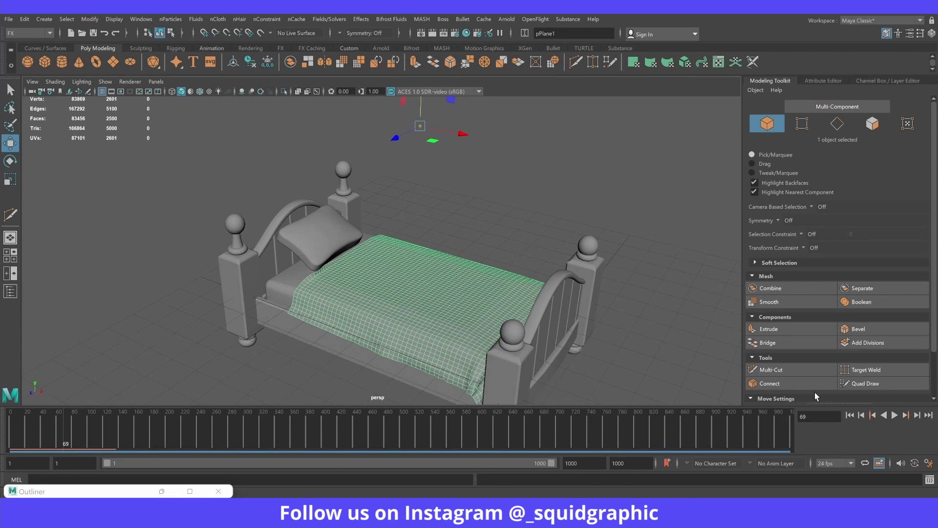
left_click(664, 321)
mouse_move(663, 321)
left_mouse_down("alt")
mouse_move(585, 309)
mouse_move(509, 320)
mouse_move(488, 310)
mouse_move(492, 297)
mouse_move(599, 307)
mouse_move(586, 314)
left_mouse_up("alt")
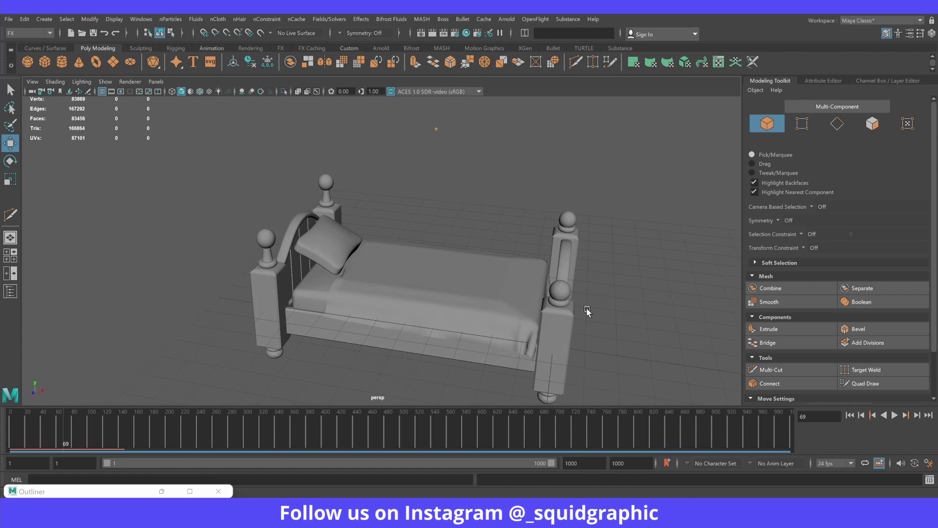
left_click(465, 296)
left_click_drag(474, 300, 482, 192, "alt")
left_click(486, 203)
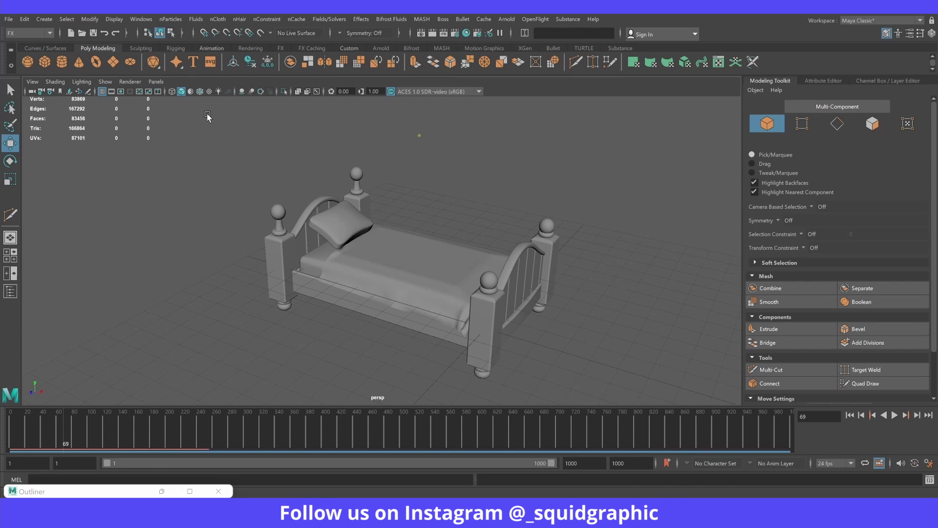
mouse_move(207, 116)
left_mouse_down()
mouse_move(628, 372)
mouse_move(591, 292)
left_mouse_up()
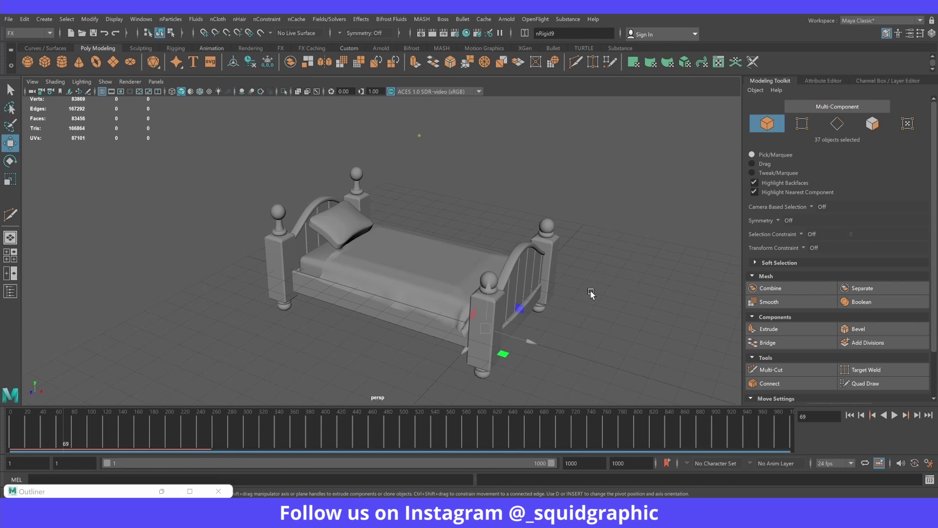
left_click(412, 251)
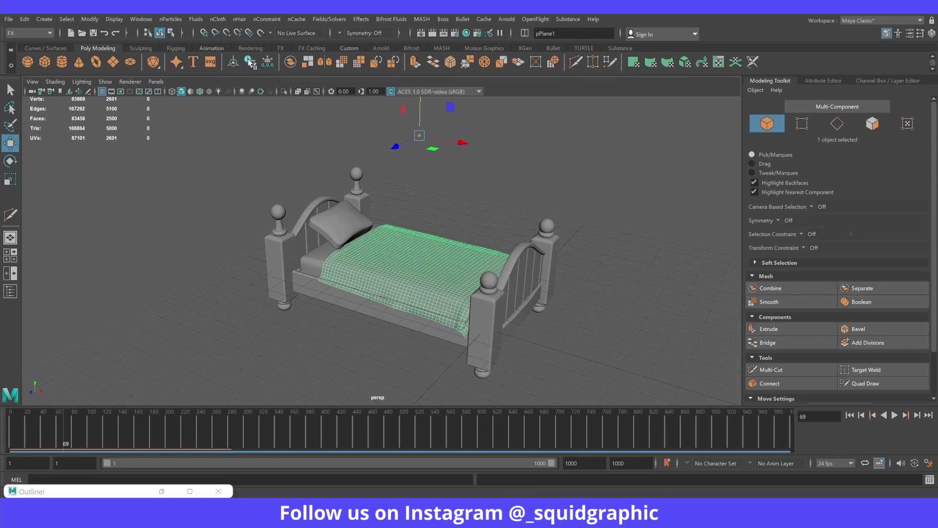
left_click(439, 228)
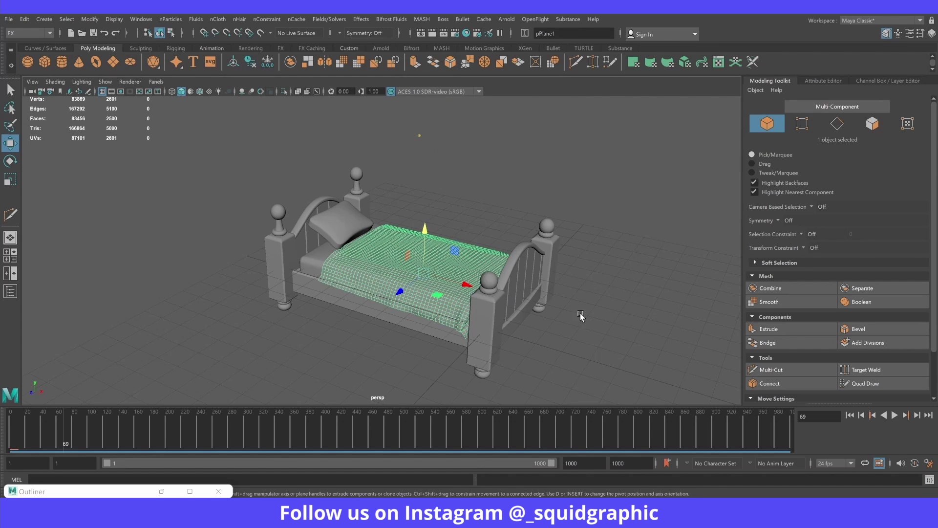
scroll(450, 271, "up", 3)
mouse_move(410, 271)
left_mouse_down("alt")
mouse_move(378, 272)
mouse_move(363, 250)
left_mouse_up("alt")
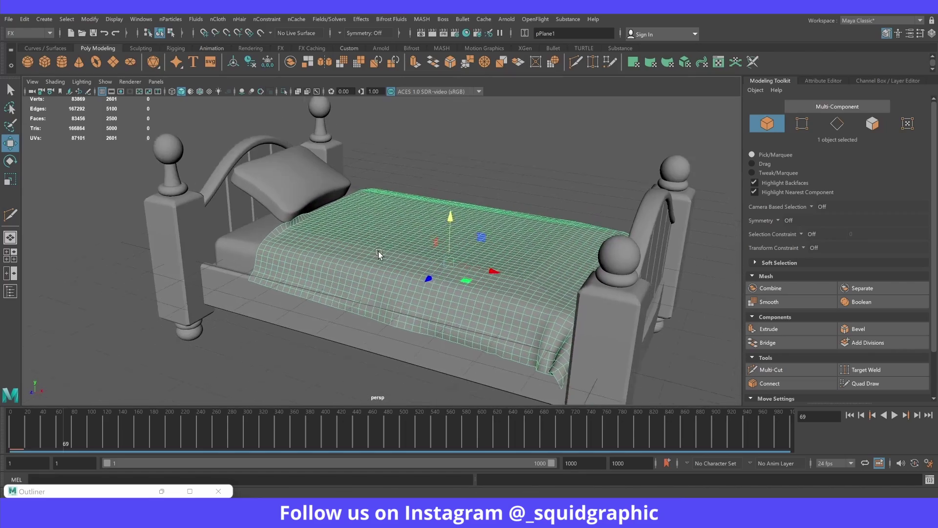
Step: Extrude the blanket faces with thickness 0.05 and 2 divisions
left_click(761, 328)
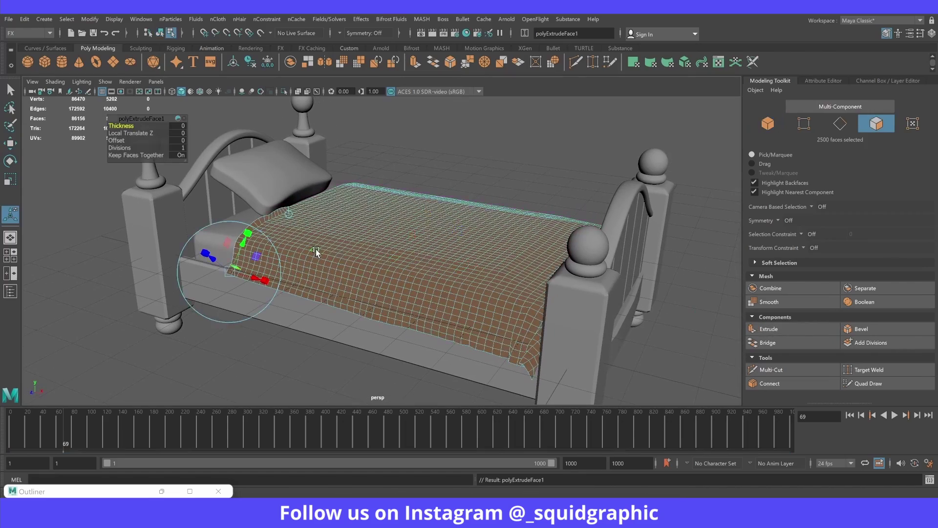
left_click_drag(316, 248, 336, 249, "alt")
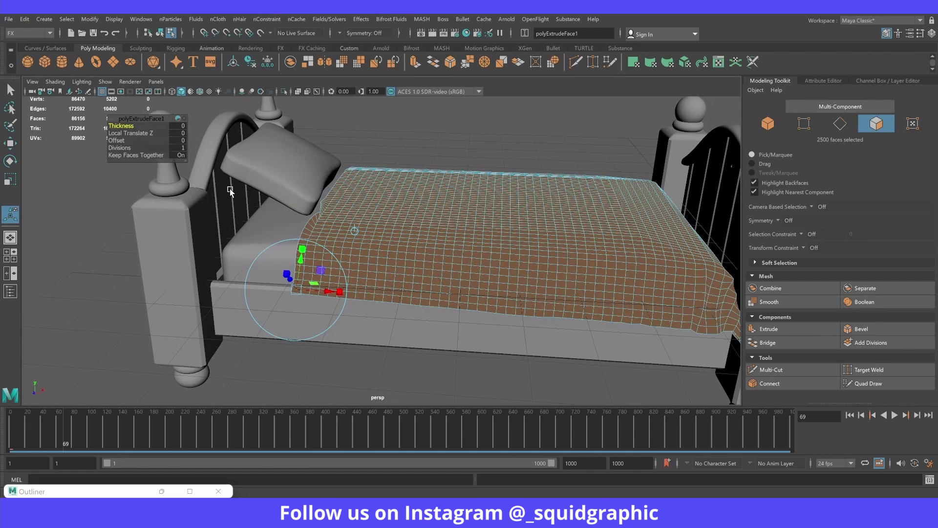
left_click_drag(120, 126, 123, 125)
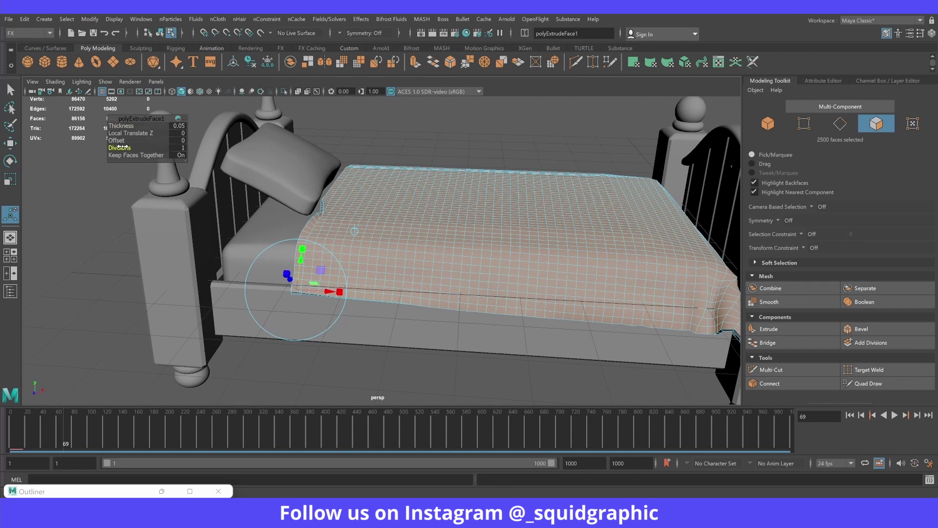
left_click_drag(121, 146, 139, 146)
Step: Preview the blanket smoothed, return to Object Mode, and inspect the finished bed
key("3")
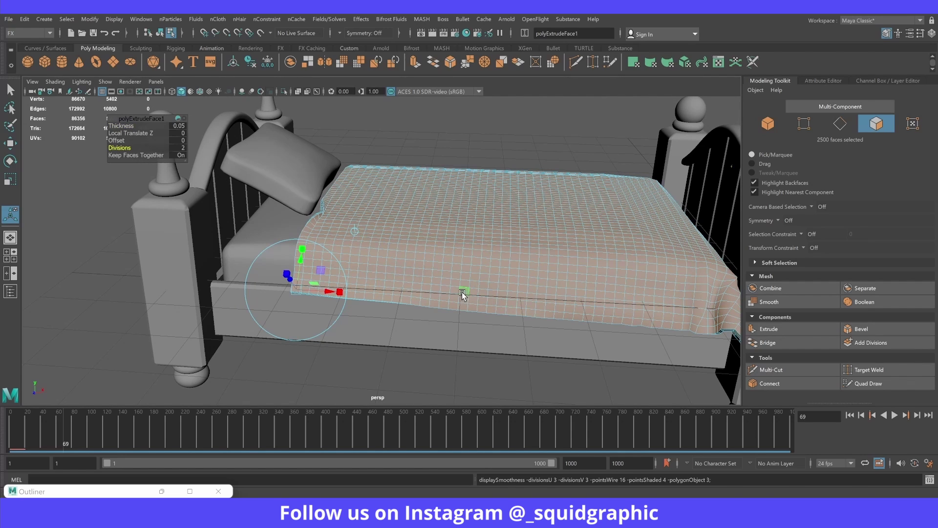
right_click_drag(398, 203, 442, 182)
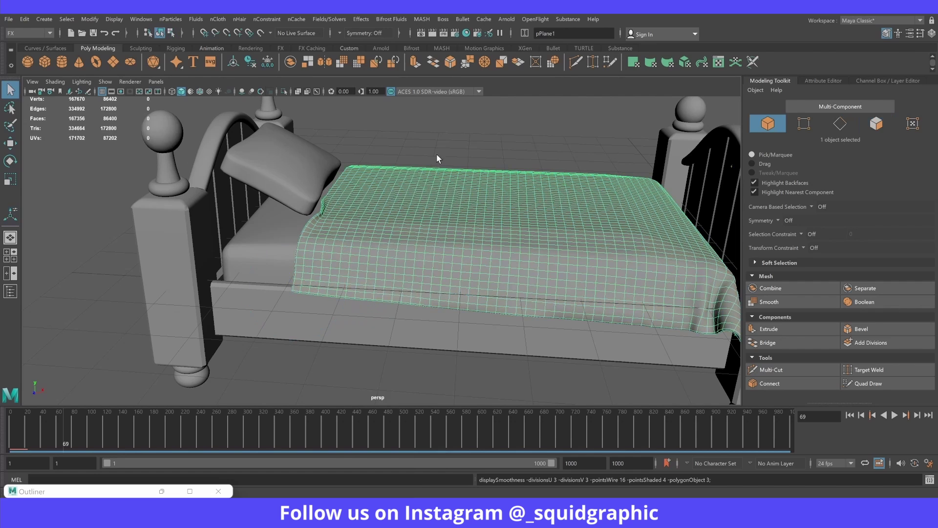
left_click(436, 153)
mouse_move(491, 204)
left_mouse_down("alt")
mouse_move(488, 230)
mouse_move(448, 247)
mouse_move(408, 230)
mouse_move(375, 230)
mouse_move(420, 230)
mouse_move(457, 245)
mouse_move(484, 226)
mouse_move(460, 247)
mouse_move(533, 324)
left_mouse_up("alt")
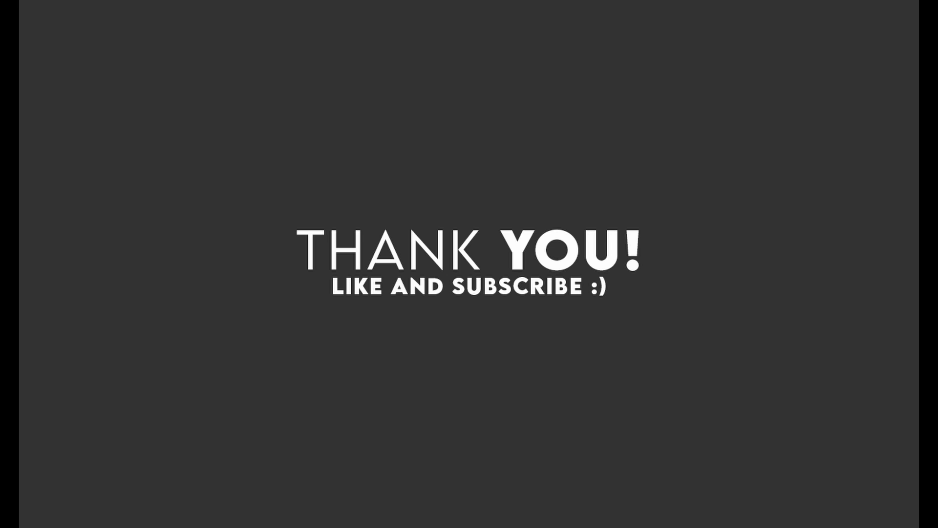